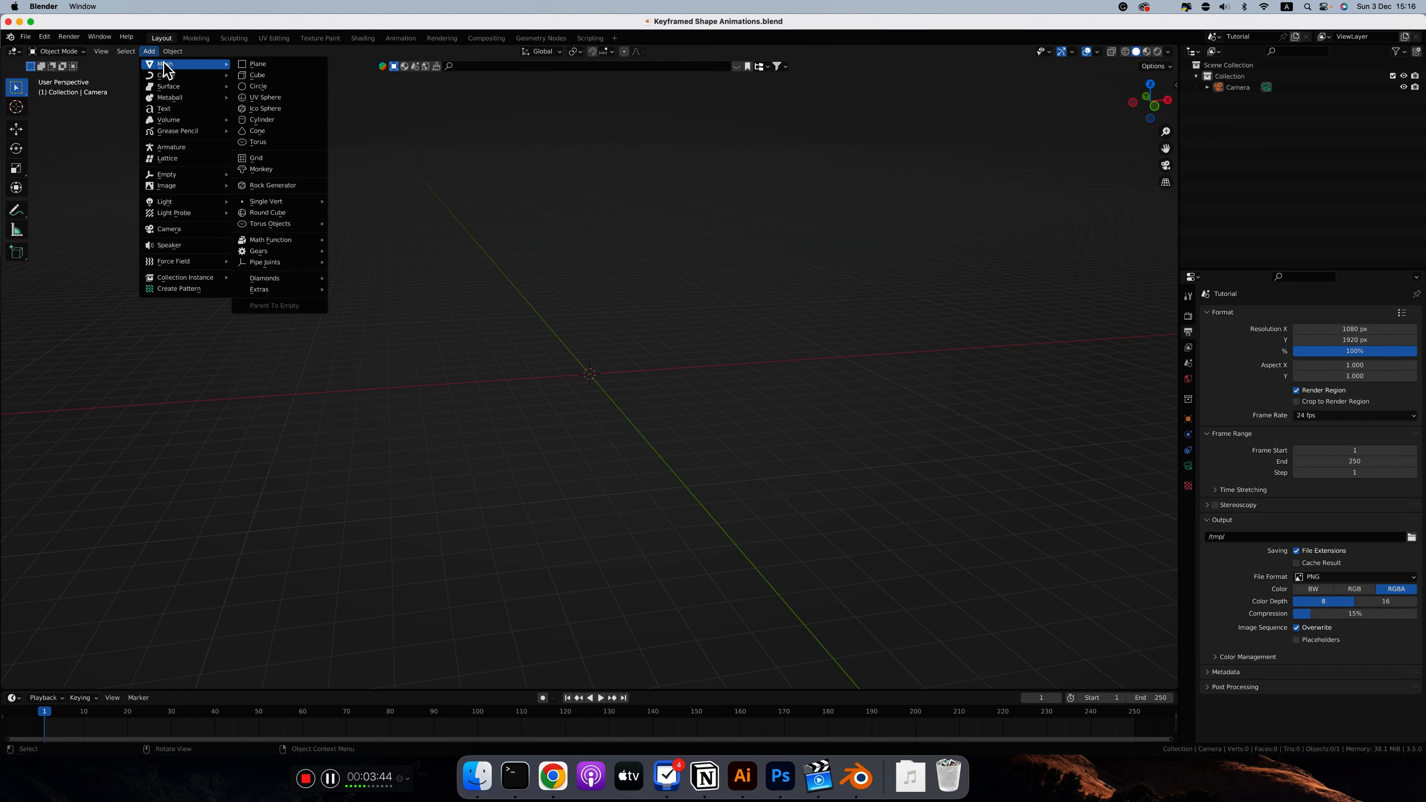
Step: Add a mesh circle with 16 vertices, viewed from the top
left_click(258, 86)
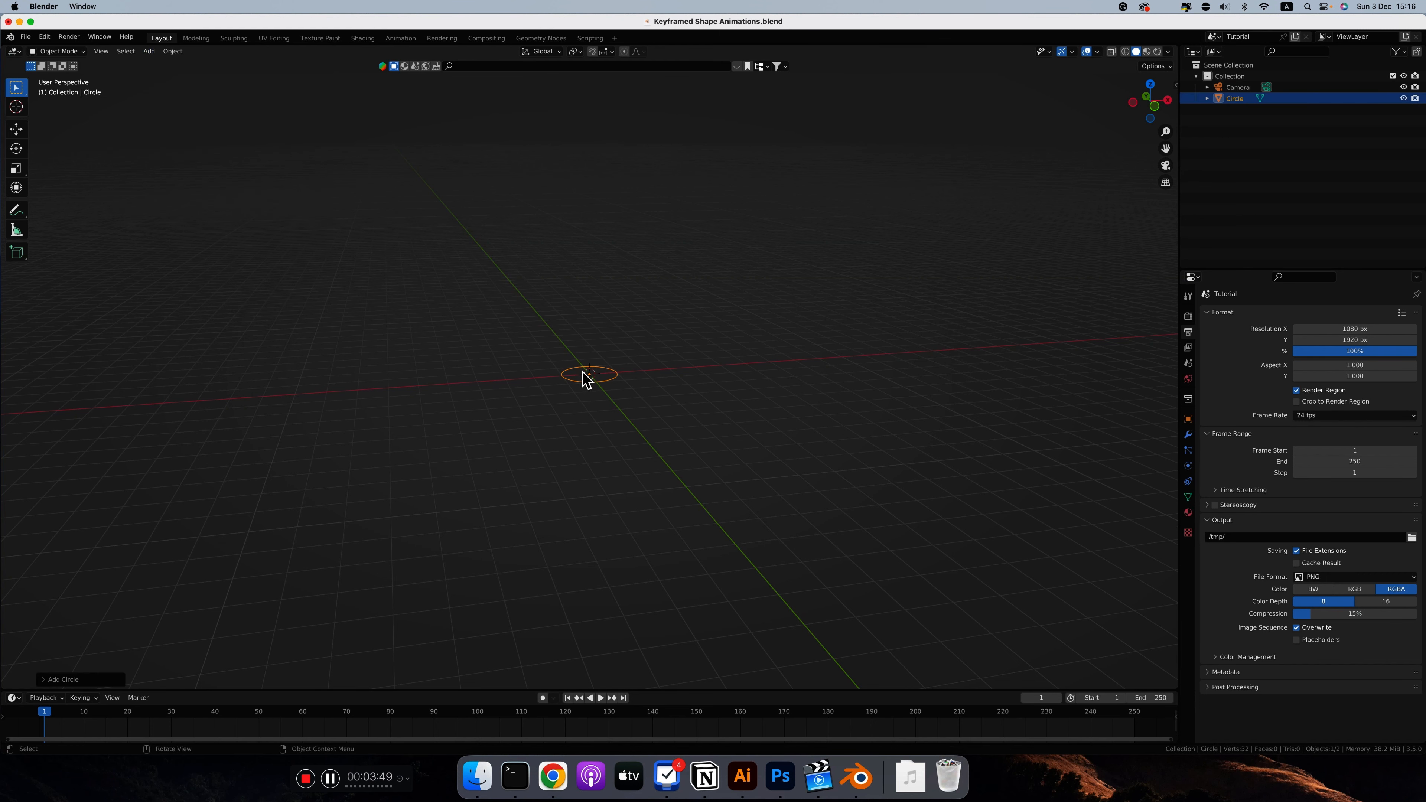
key("KP_7")
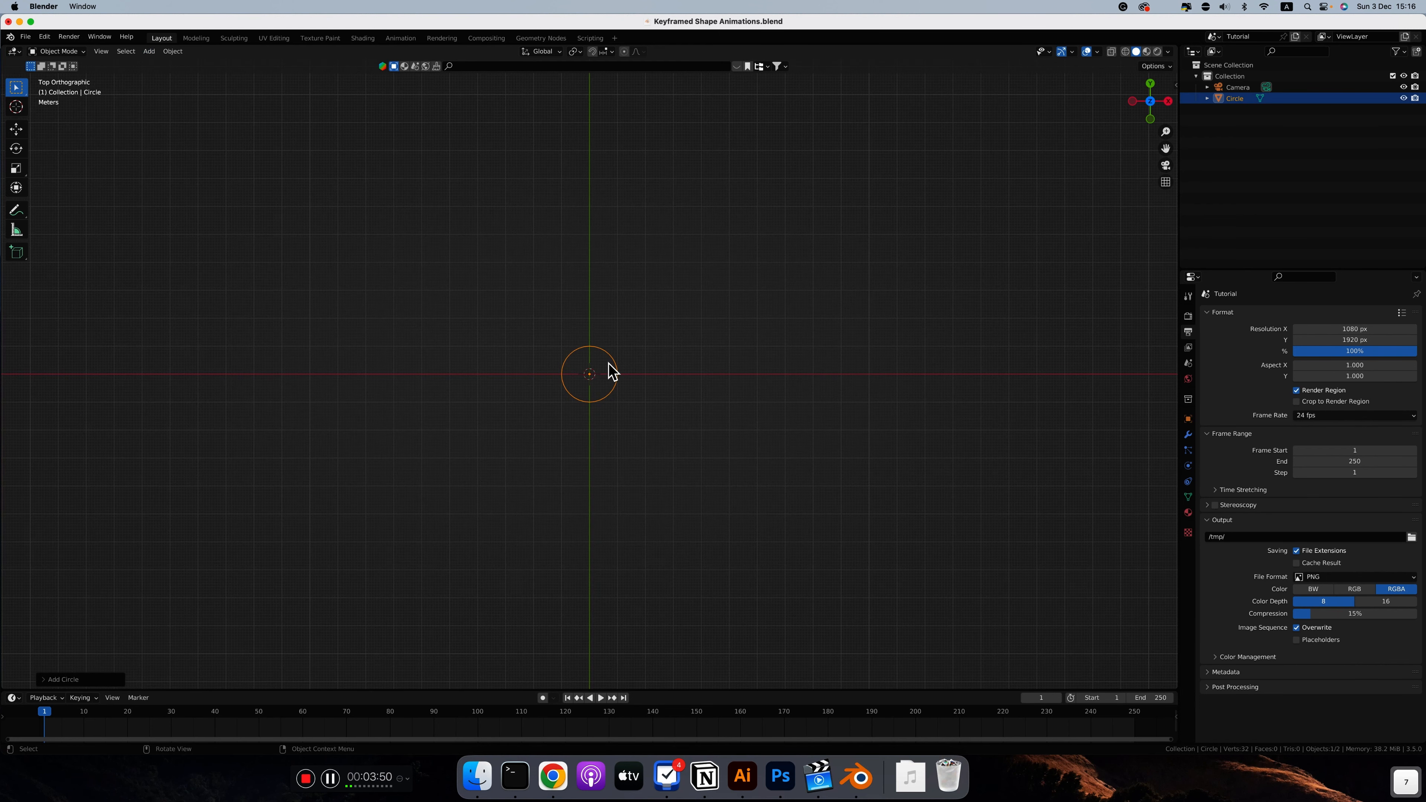
left_click(44, 679)
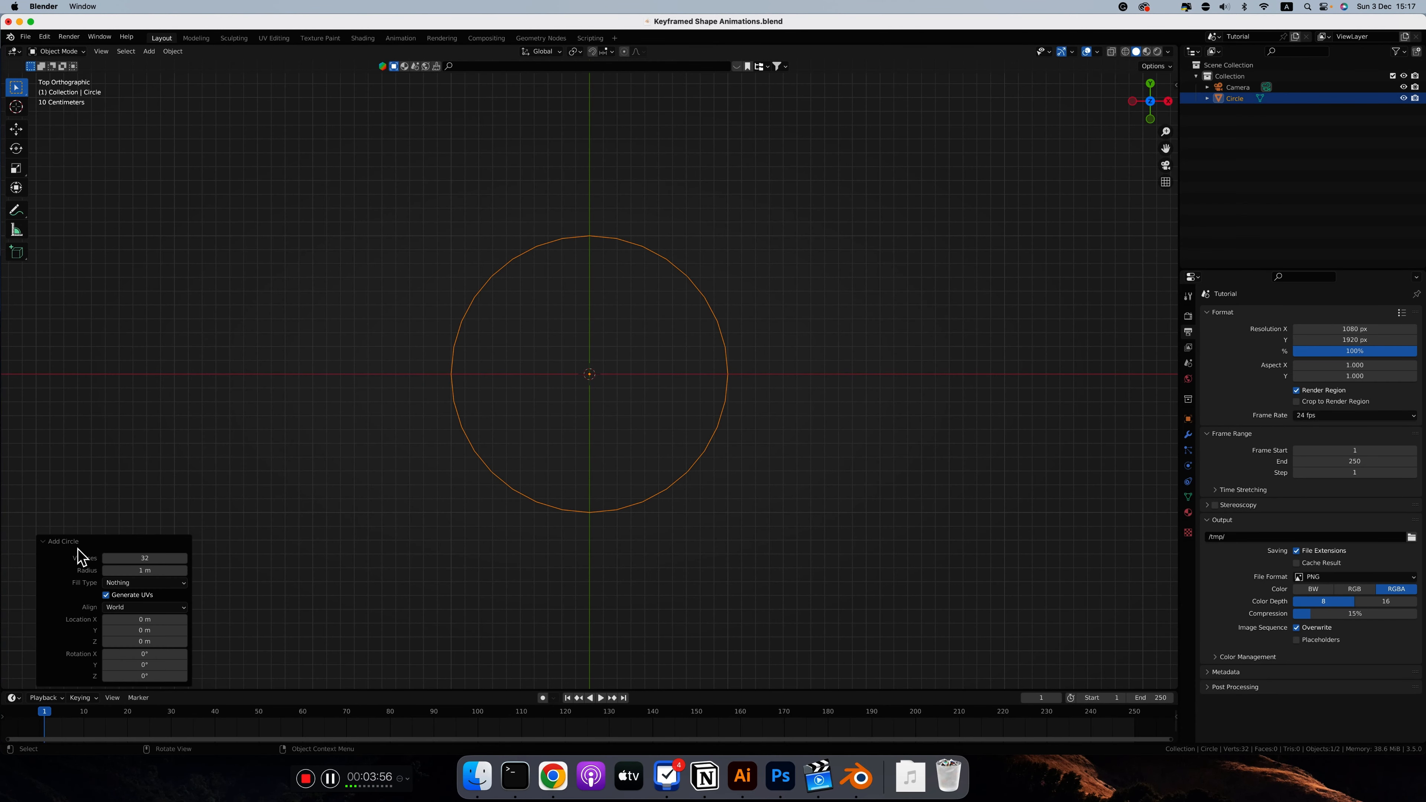
left_click(153, 557)
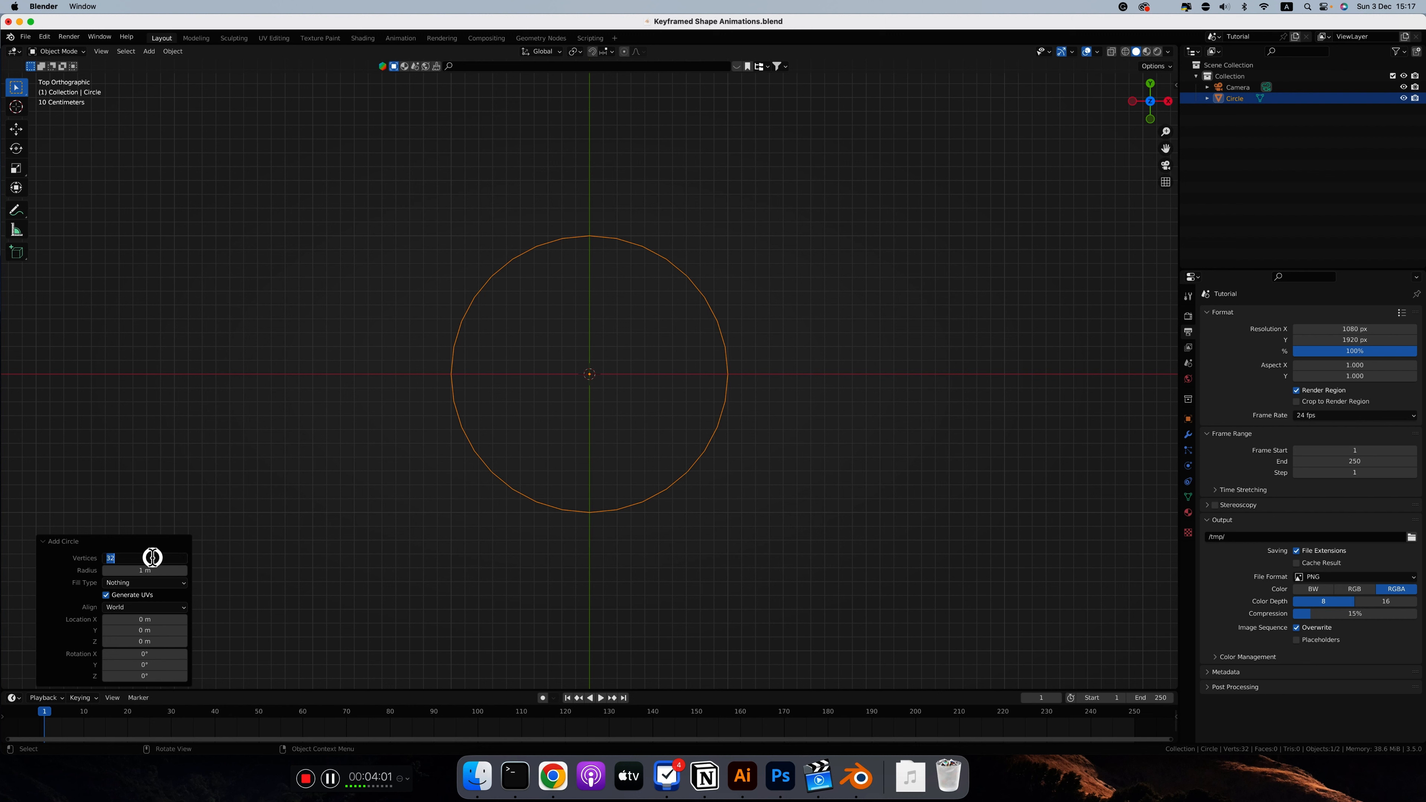
type("16")
key("Return")
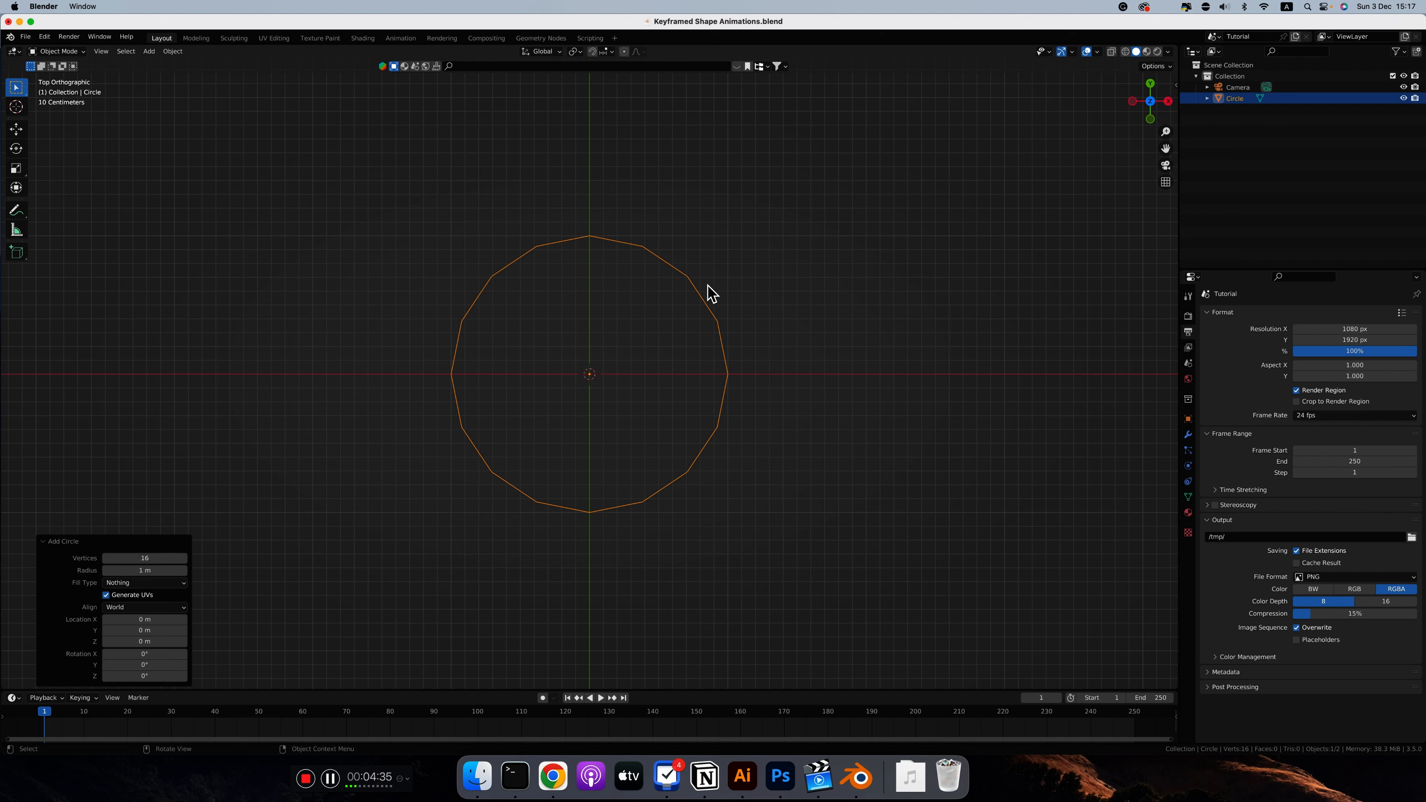
Step: Enter Edit Mode on the circle and fill its outline with a single face
left_click(604, 238)
left_click(602, 245)
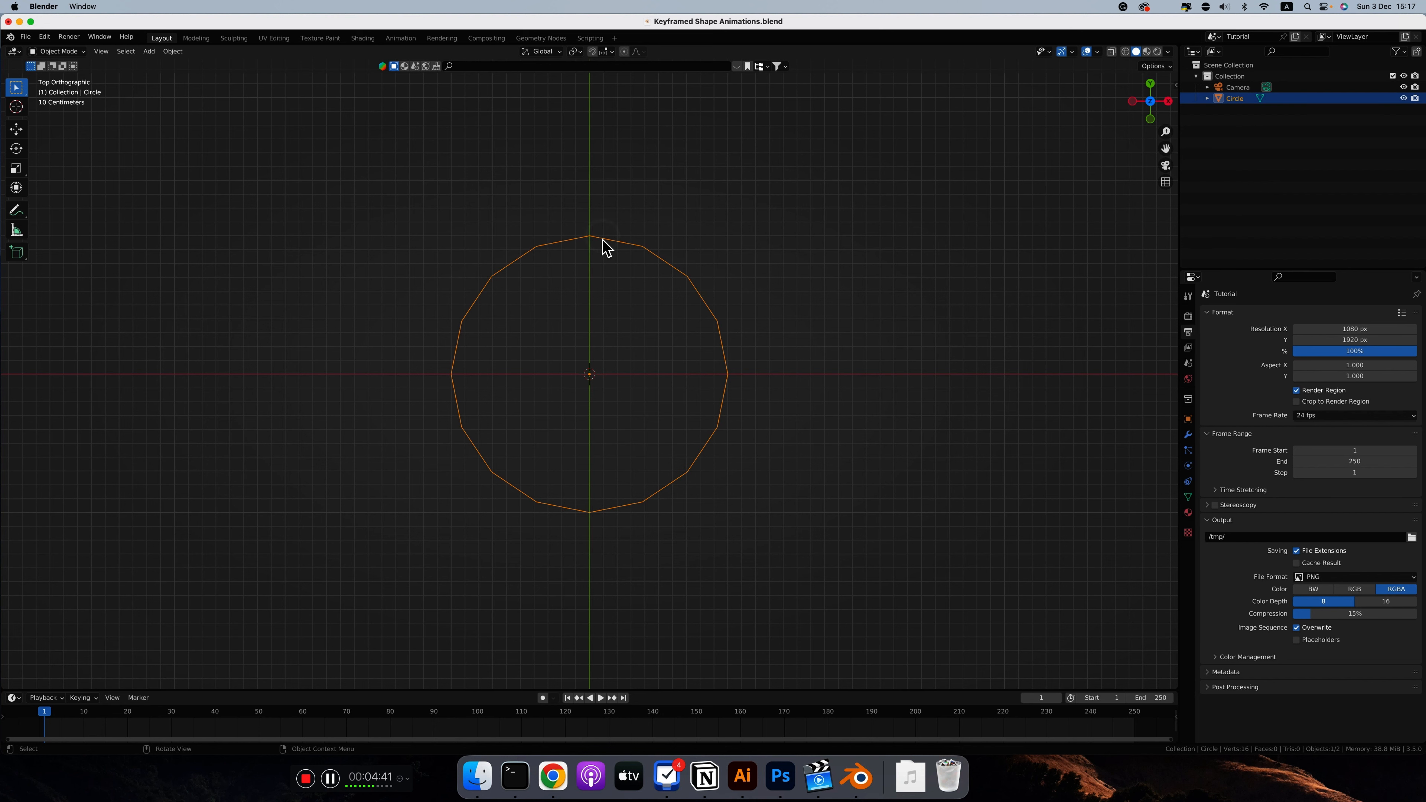
key("Tab")
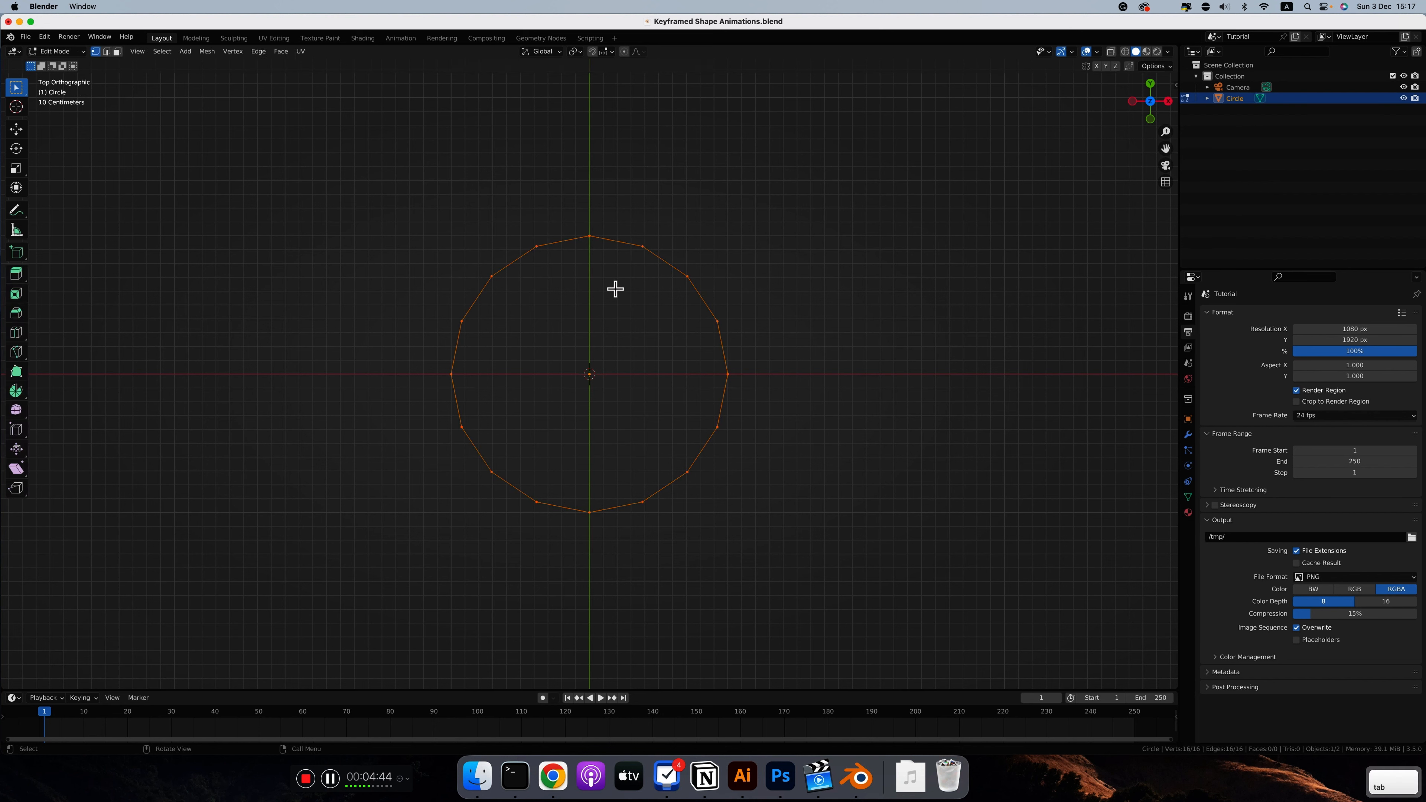
key("f")
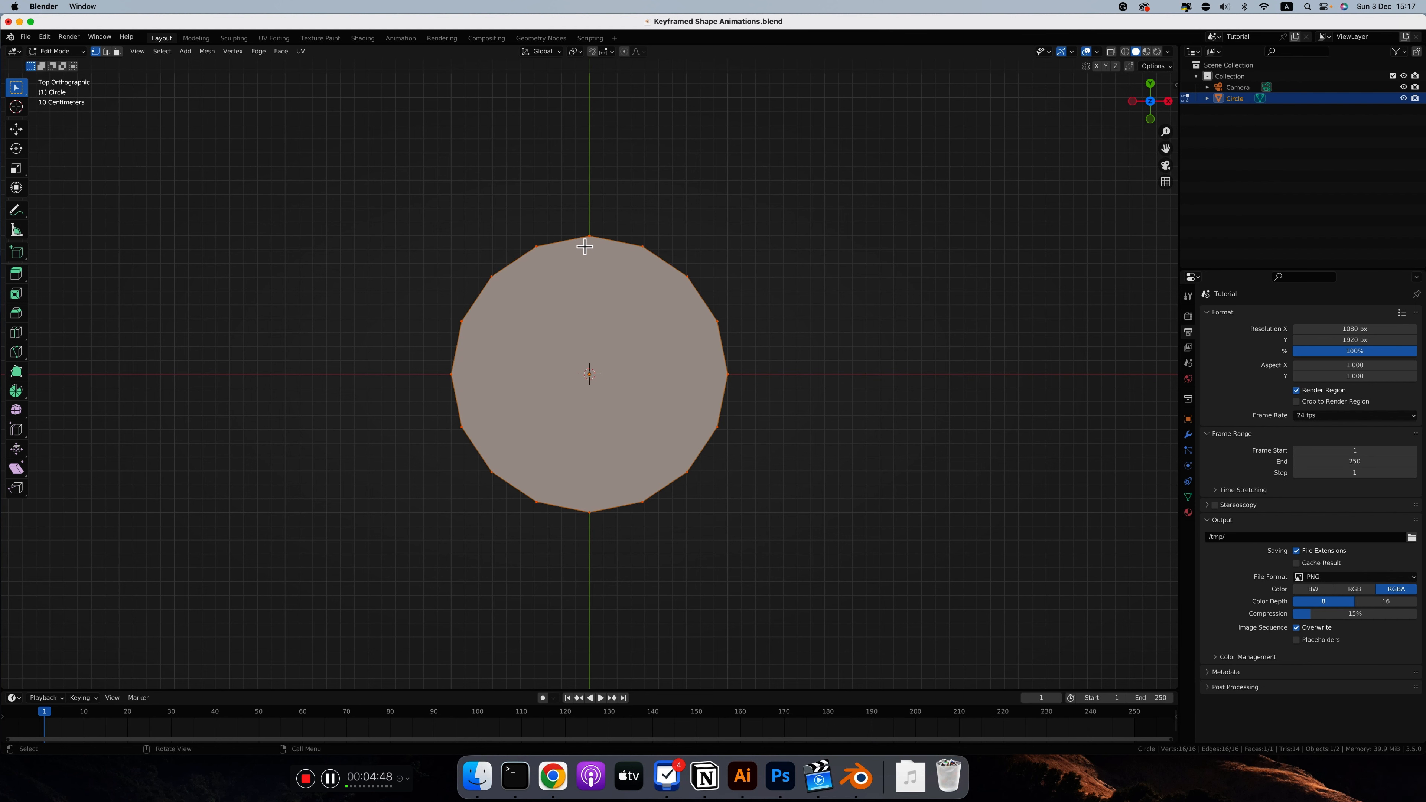
Step: Try extruding the circle's face upward by about 0.08 m and return to the top view
scroll(585, 248, "up", 2, "ctrl")
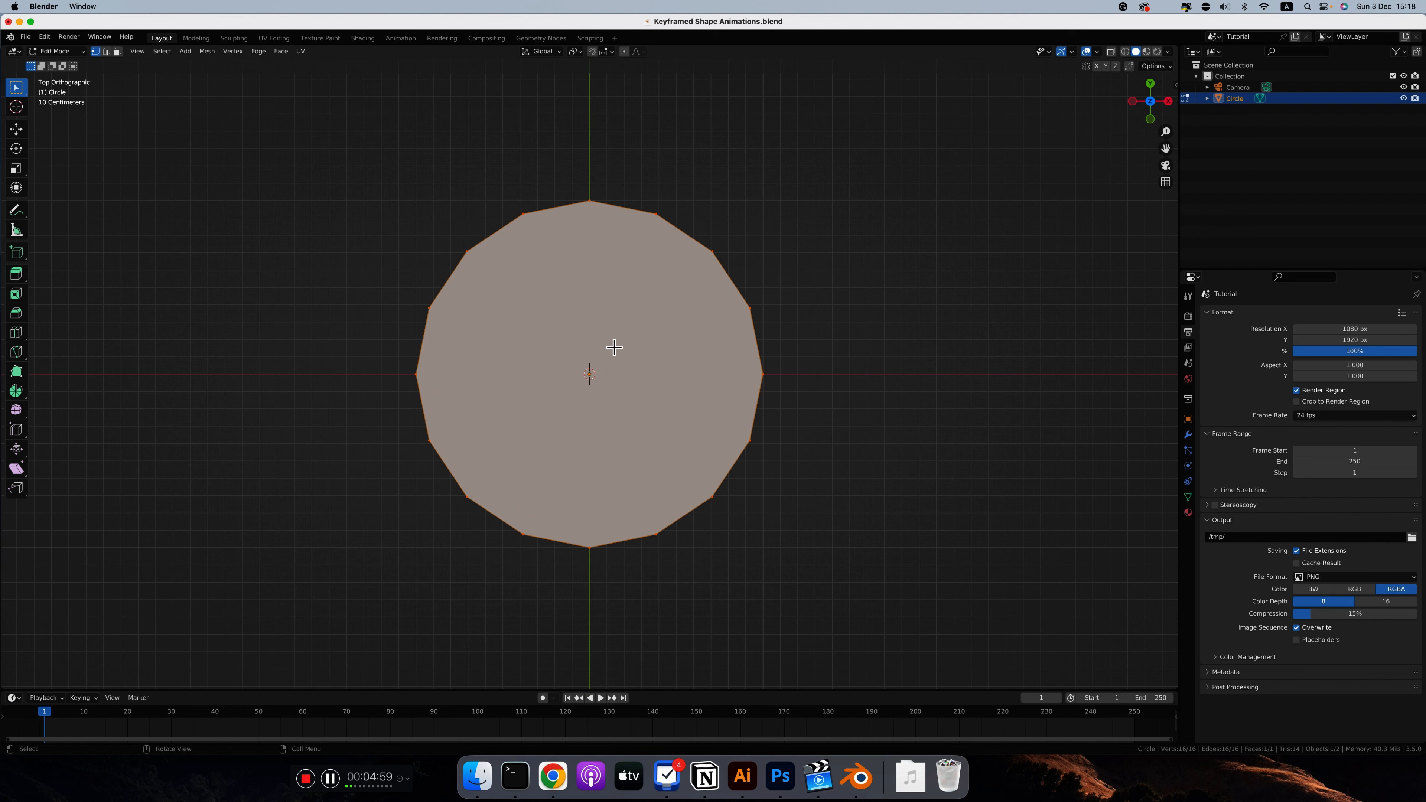
scroll(647, 288, "down", 10)
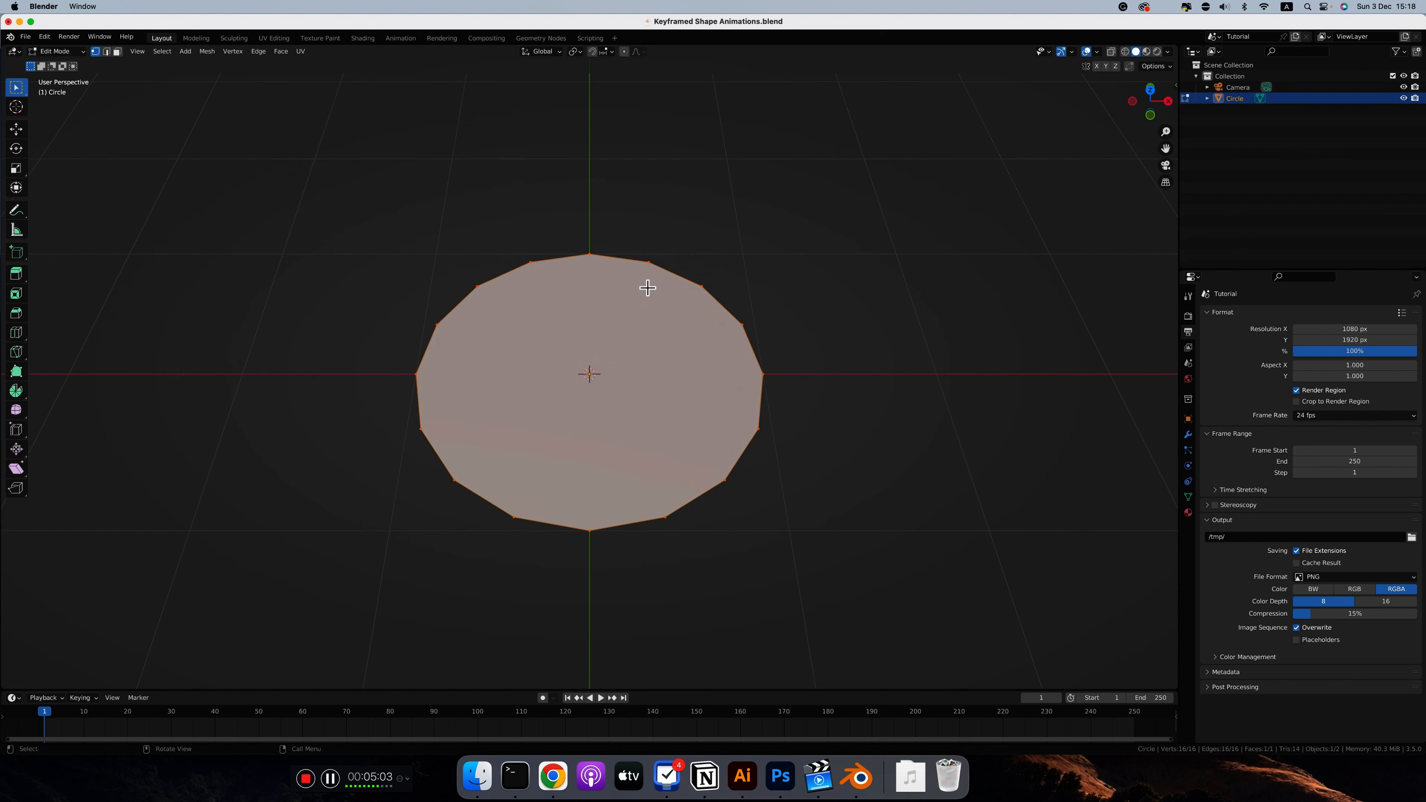
key("e")
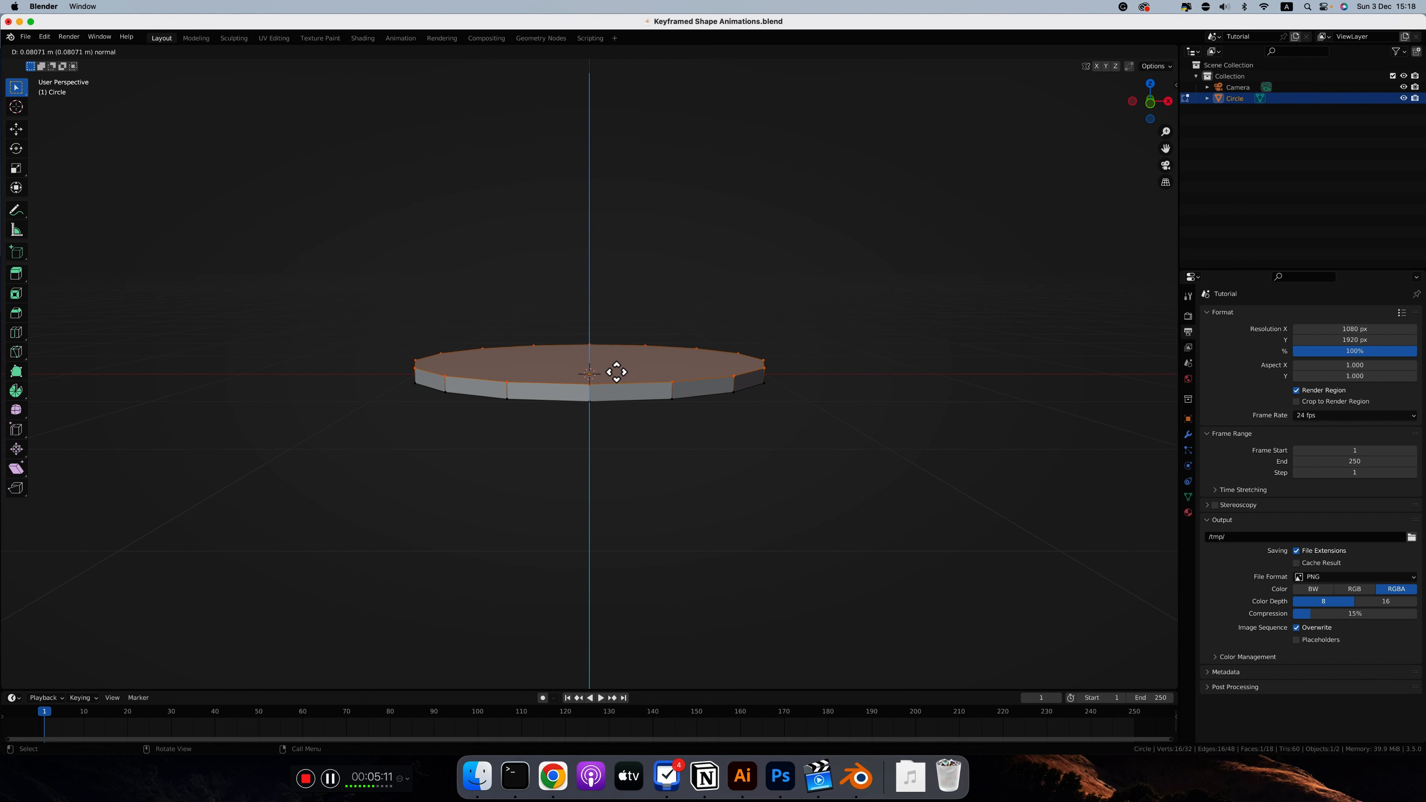
left_click(616, 371)
key("7")
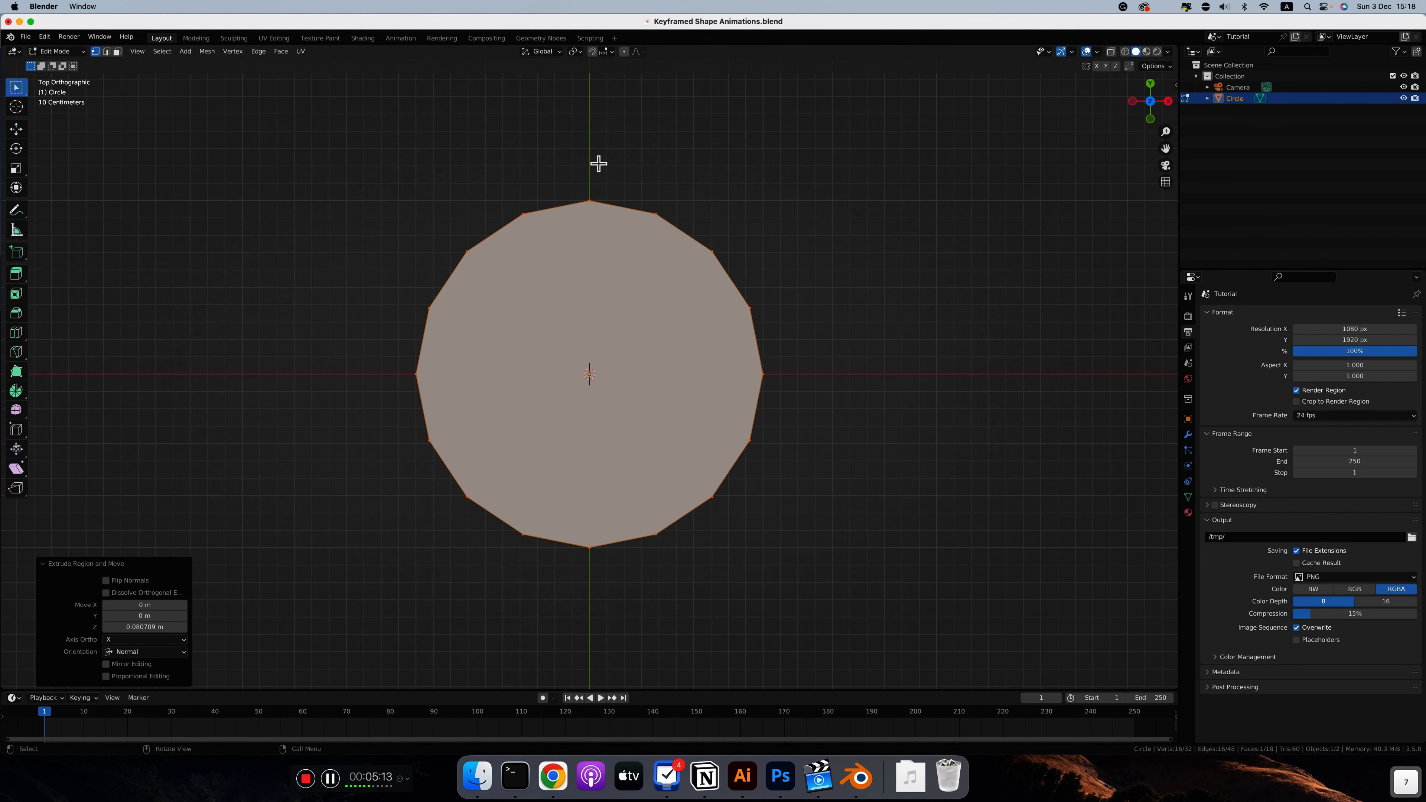
Step: Select the topmost vertex of the extruded disc in top view and check from below which vertices are selected
left_click_drag(591, 197, 614, 242)
left_click_drag(567, 176, 625, 264)
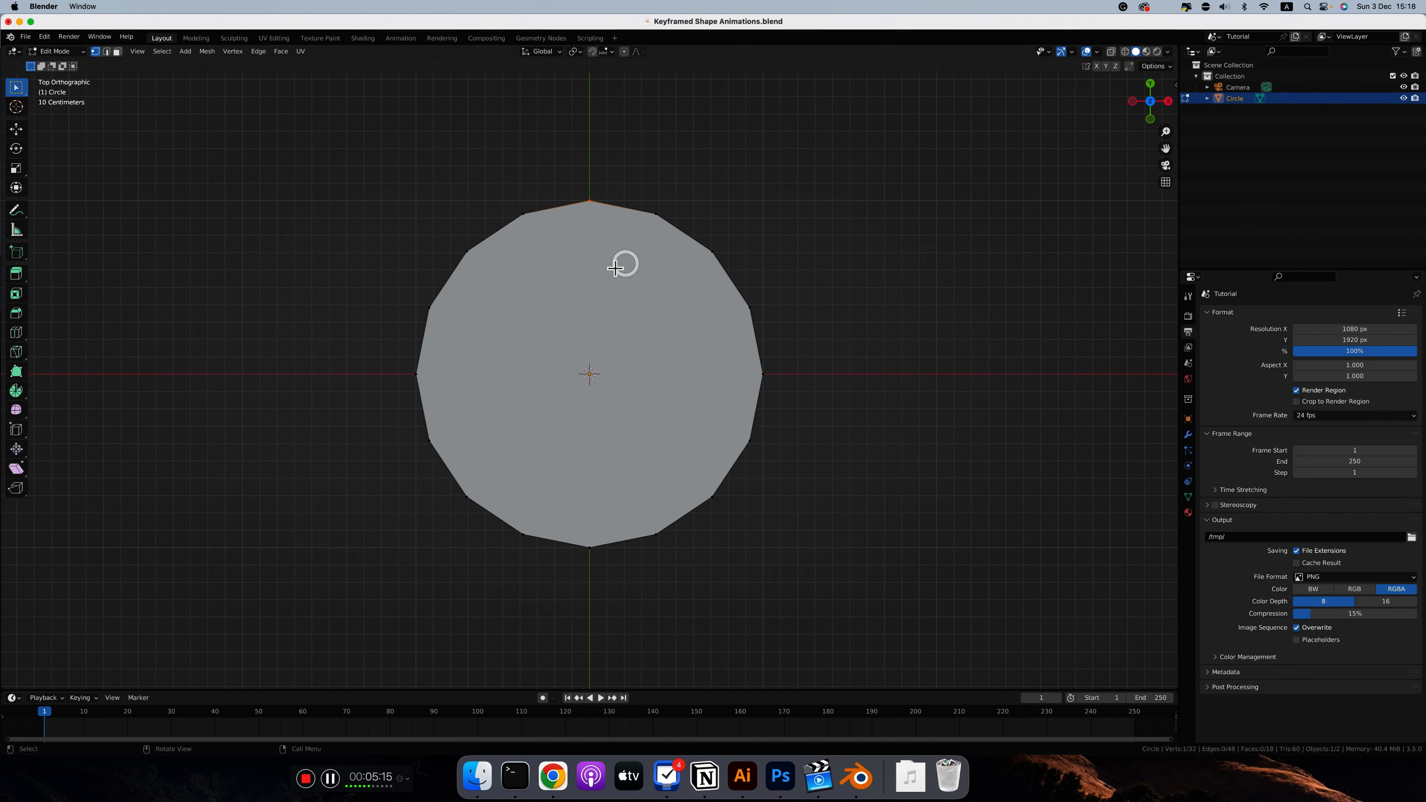
middle_click_drag(624, 264, 615, 269)
scroll(615, 269, "up", 5)
scroll(616, 268, "down", 10)
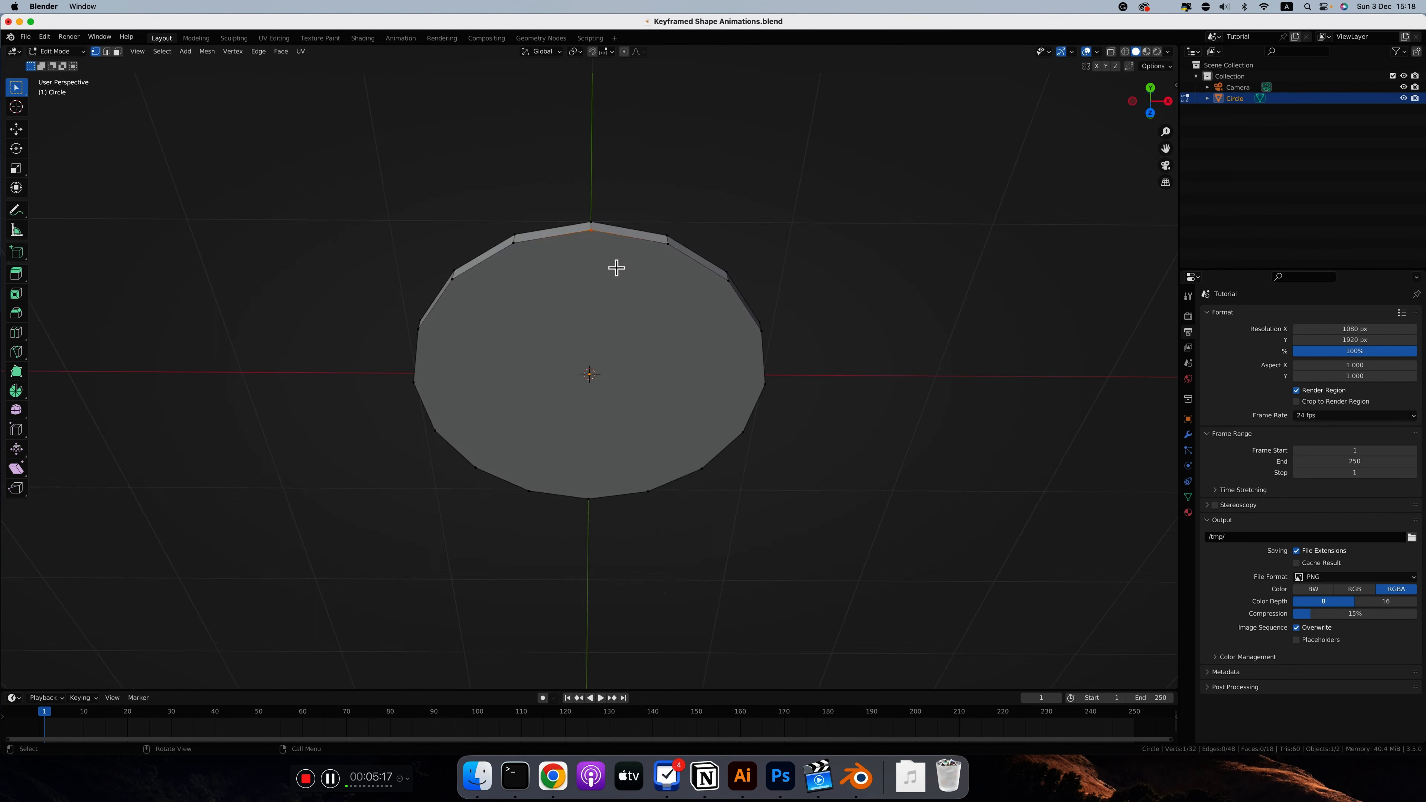
Step: Undo the vertex selection and the extrusion of the disc
scroll(615, 268, "up", 1)
key("super+z")
key("super+z")
key("super+z")
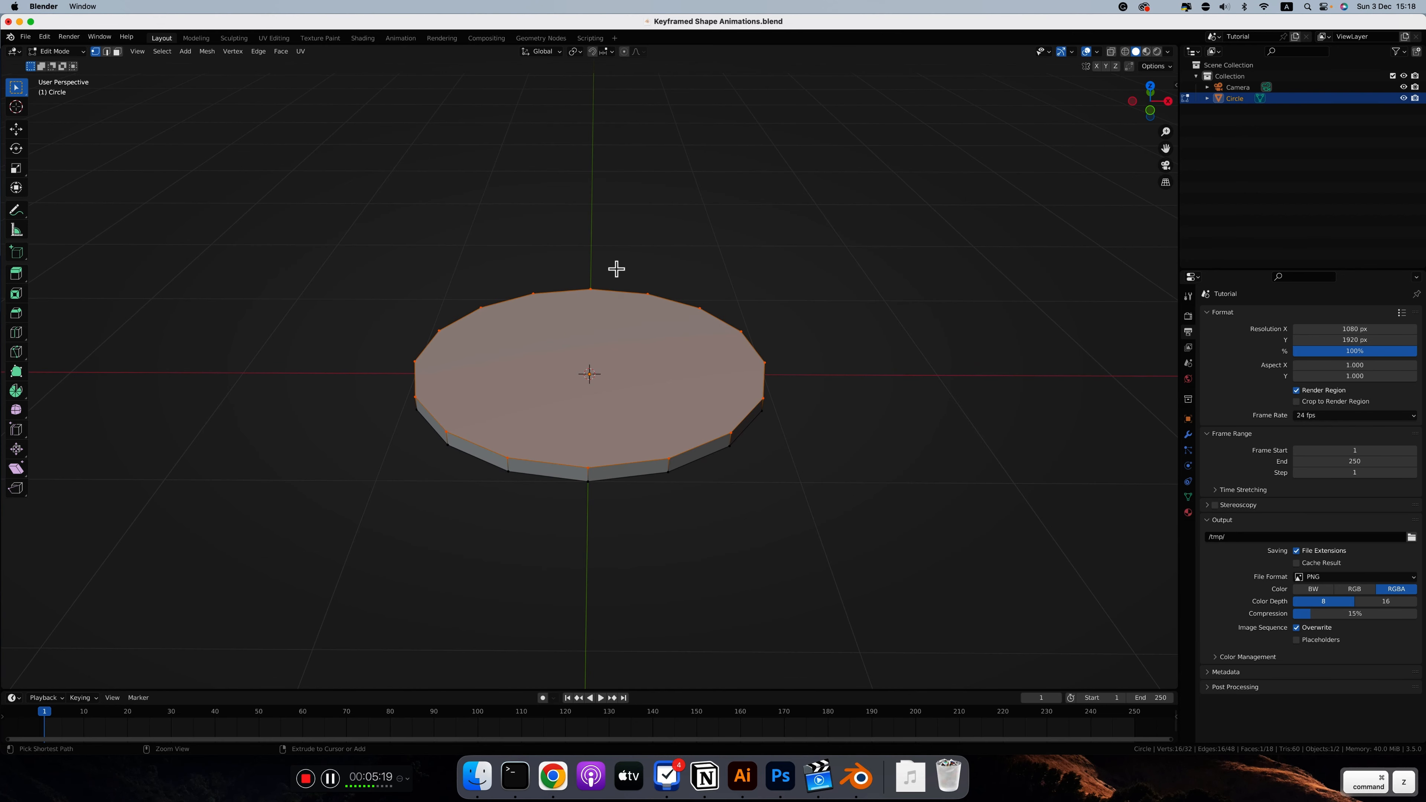
scroll(615, 268, "down", 4)
scroll(616, 269, "down", 1)
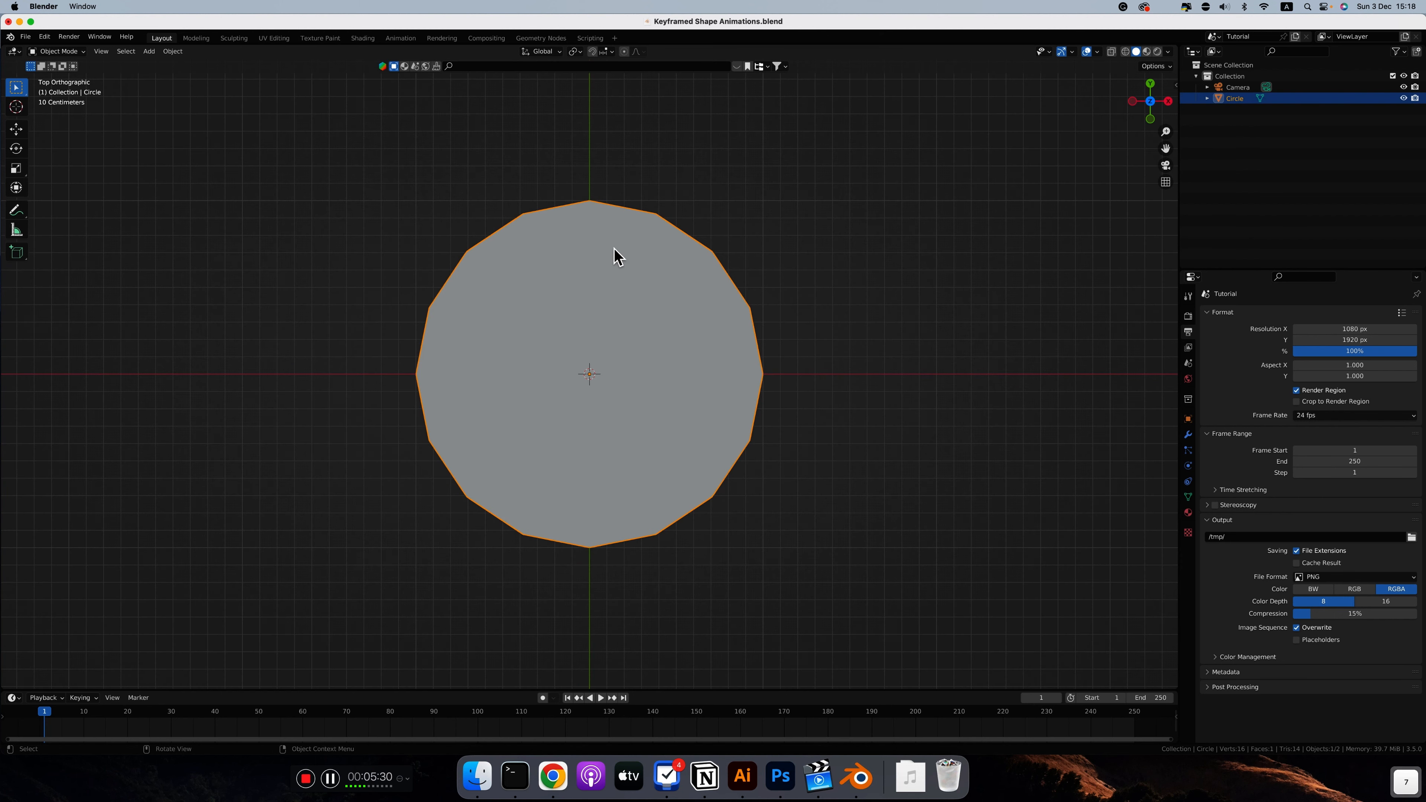
Step: Return to Object Mode in top view and add the Basis and Key 1 shape keys to the circle
scroll(614, 249, "down", 2, "ctrl")
scroll(613, 249, "up", 3, "ctrl")
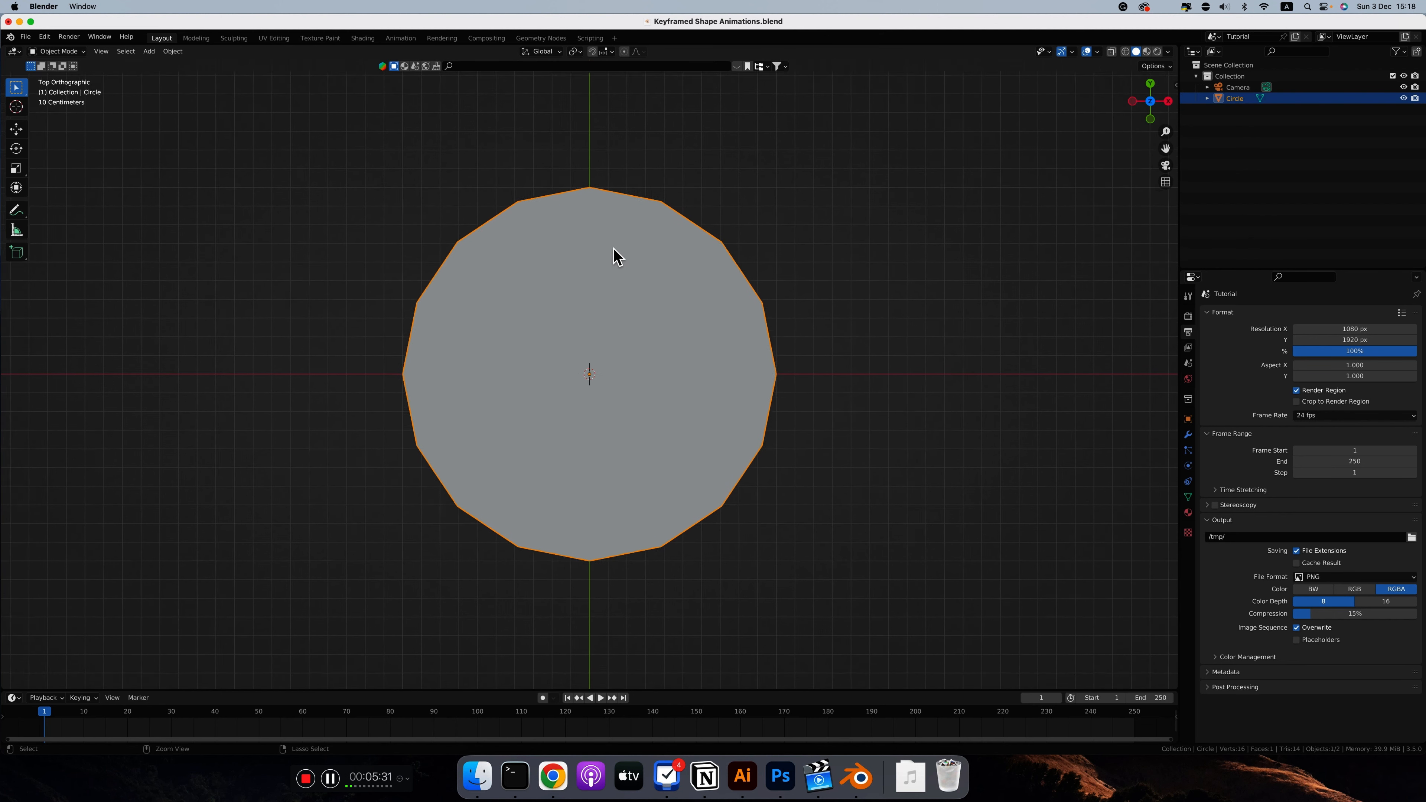
scroll(614, 248, "up", 1, "ctrl")
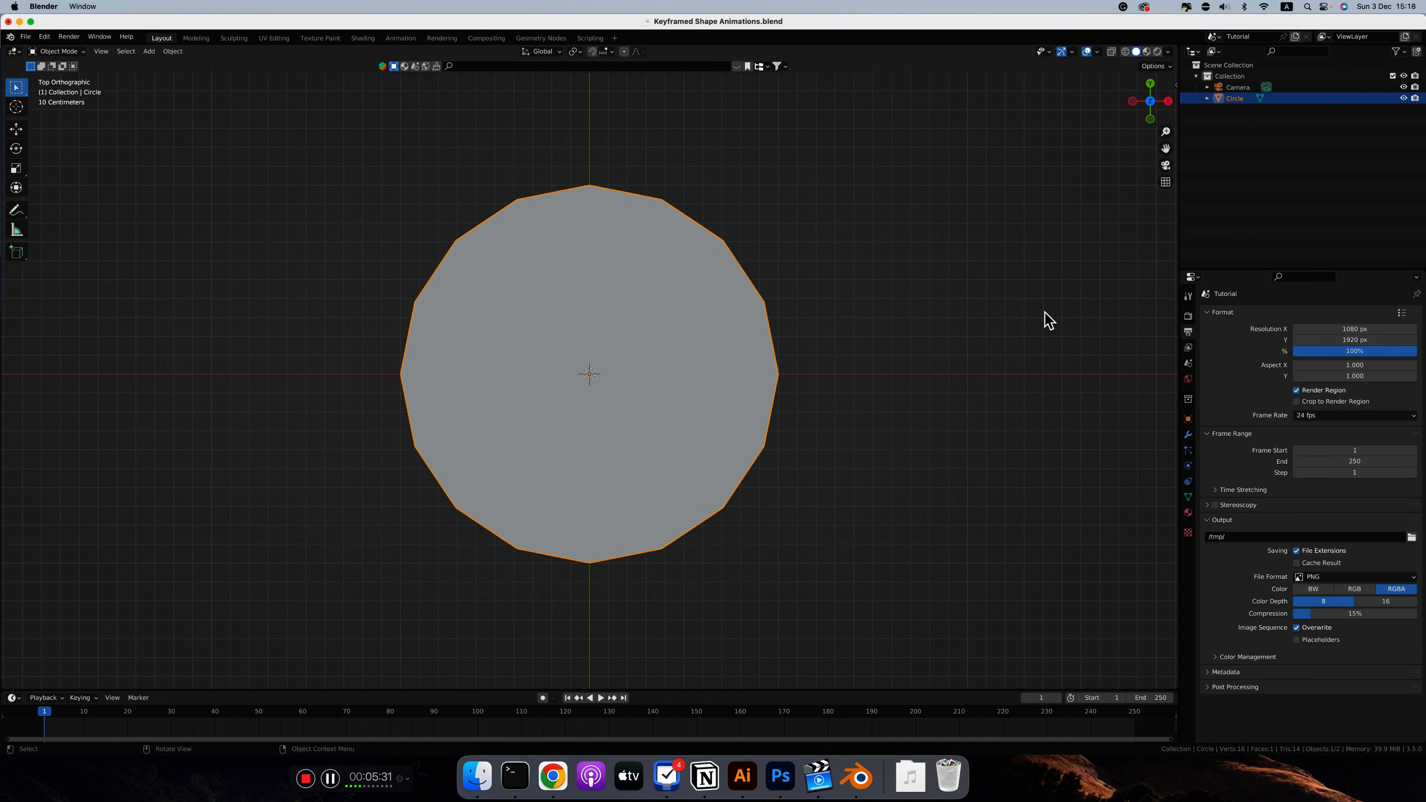
left_click(1188, 497)
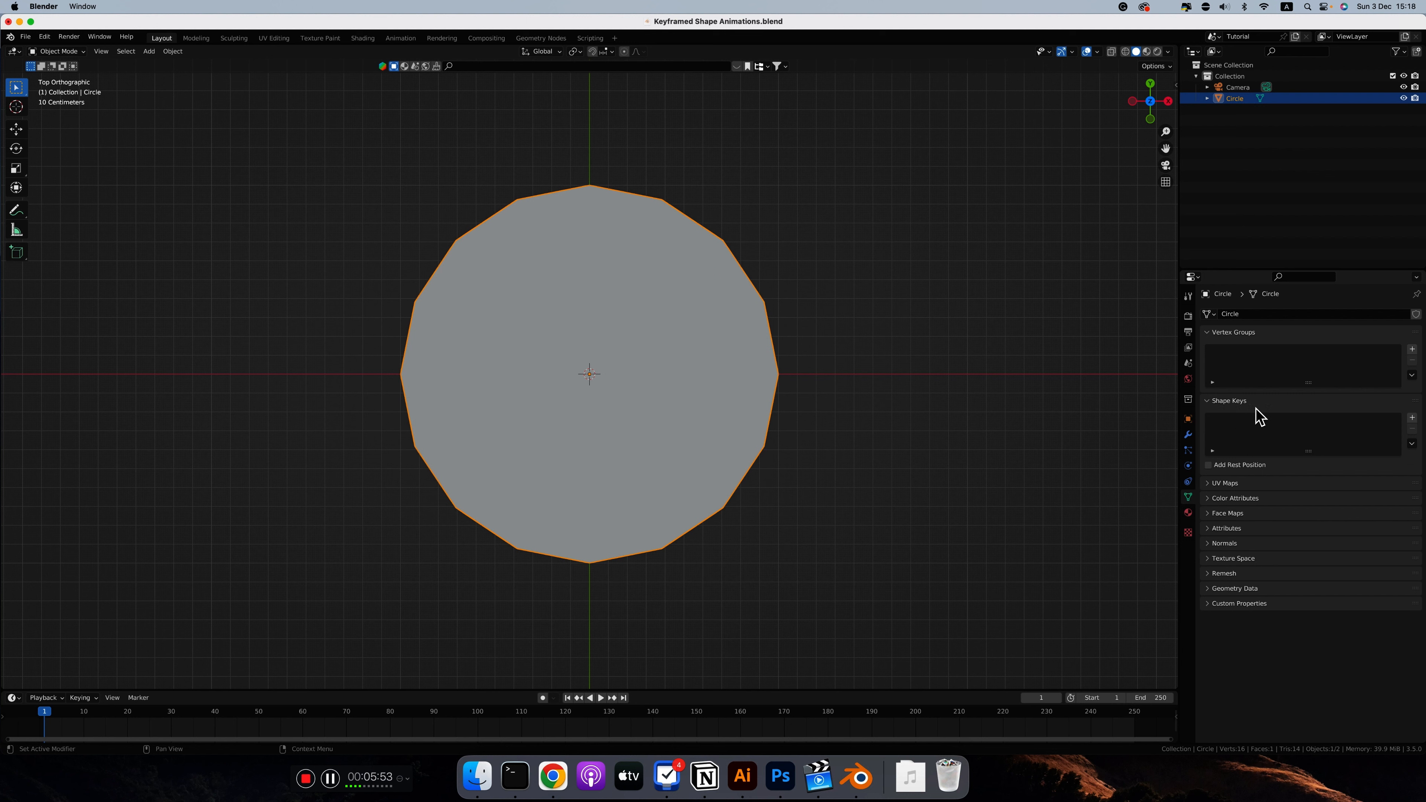
left_click(1413, 418)
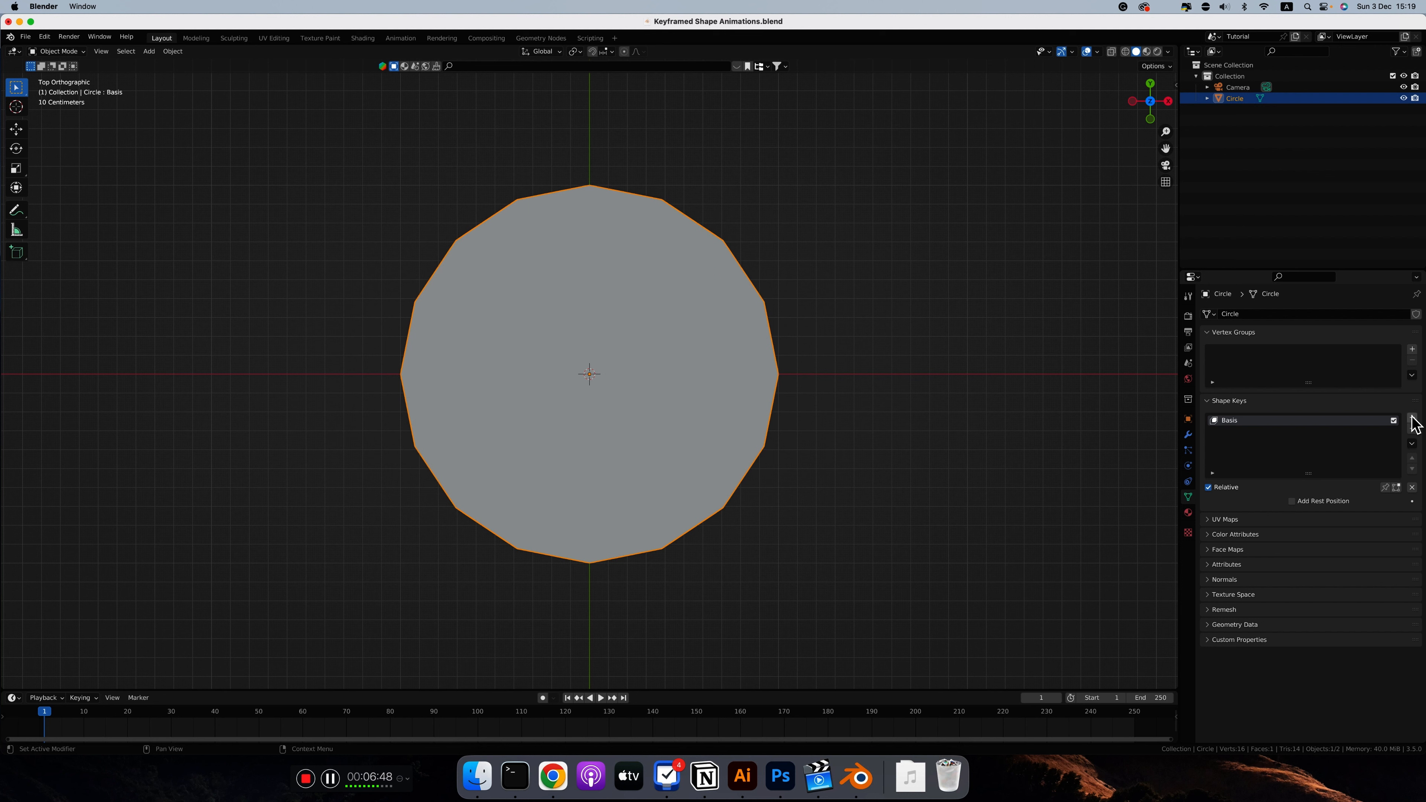
left_click(1411, 417)
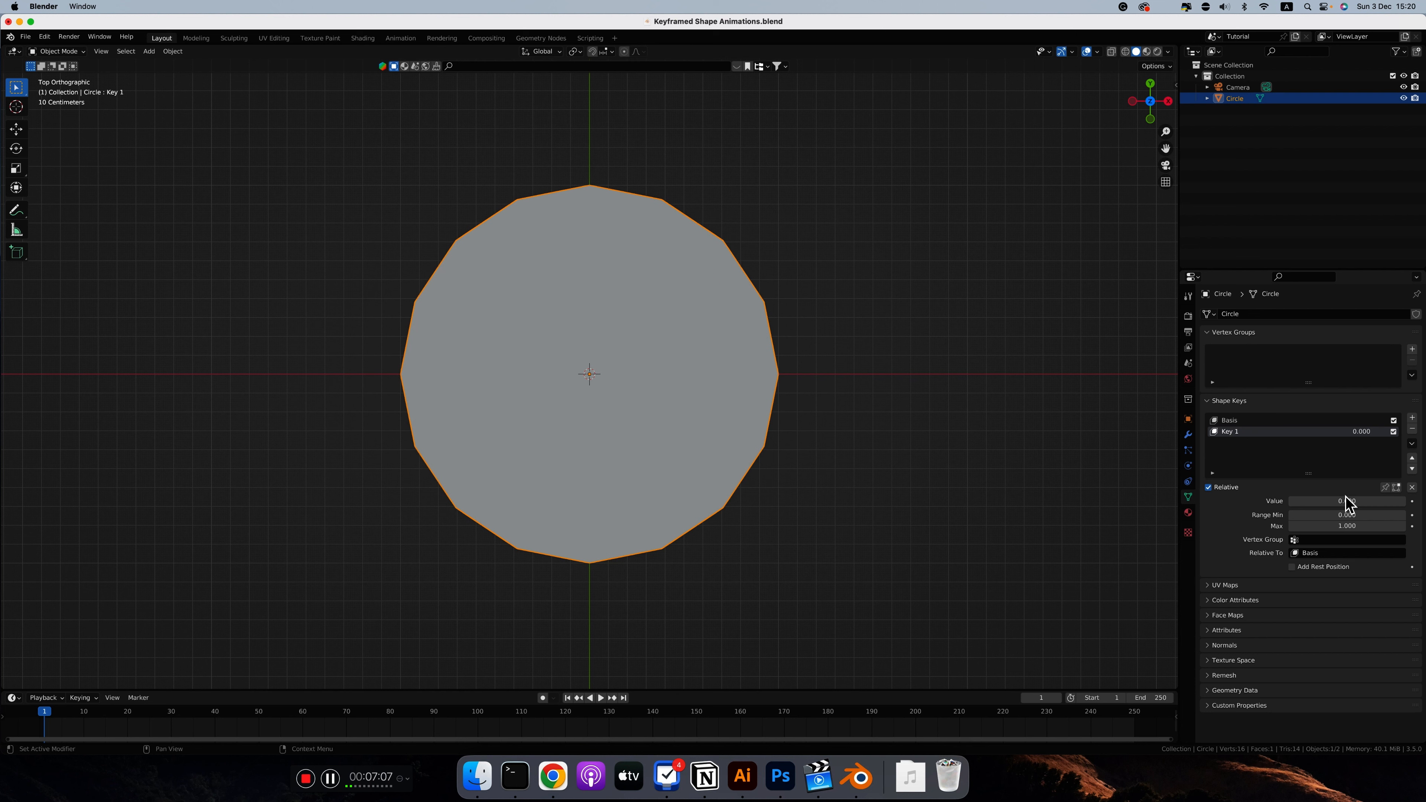
Step: Try raising Key 1's value and set it back to 0.000
left_click_drag(1305, 500, 1421, 500)
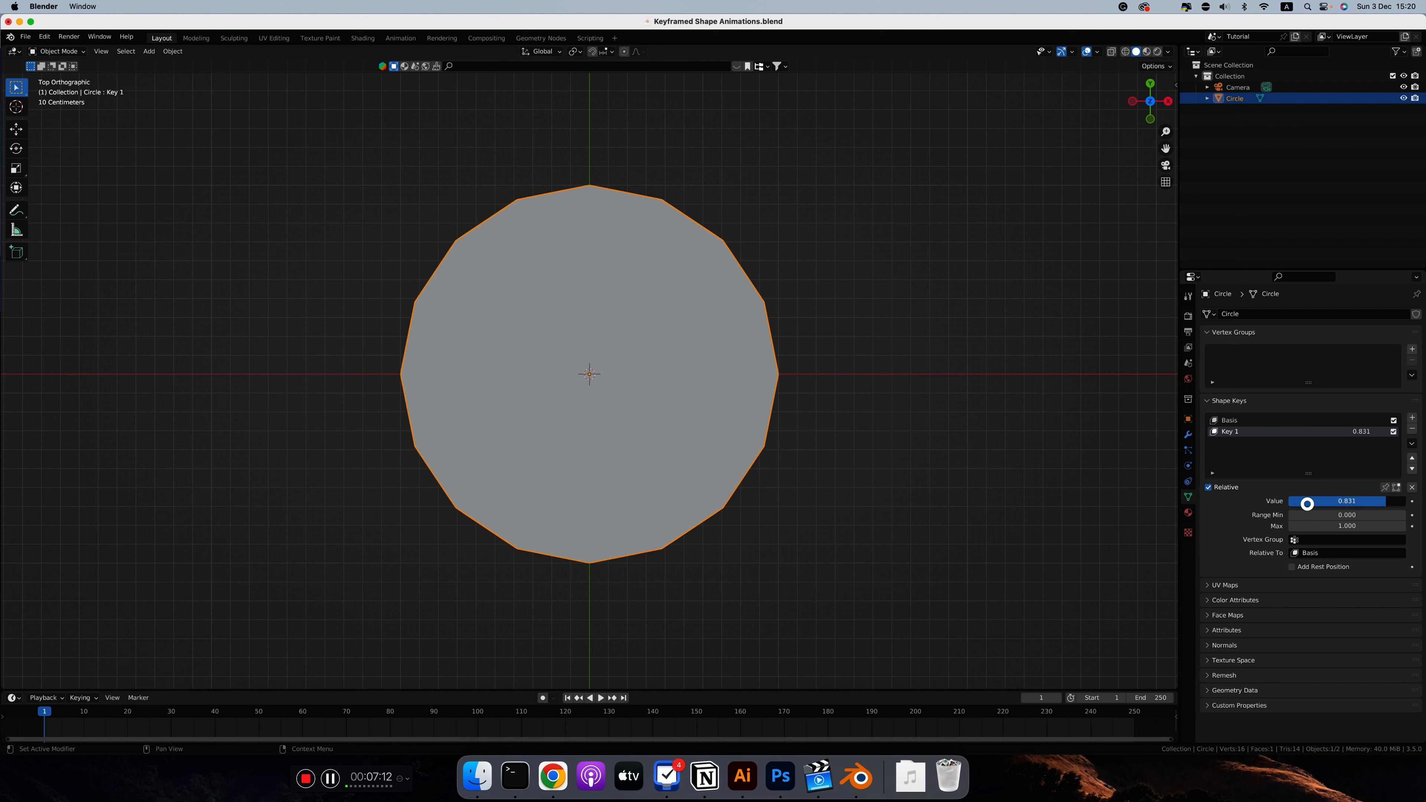
left_click_drag(1397, 500, 1236, 503)
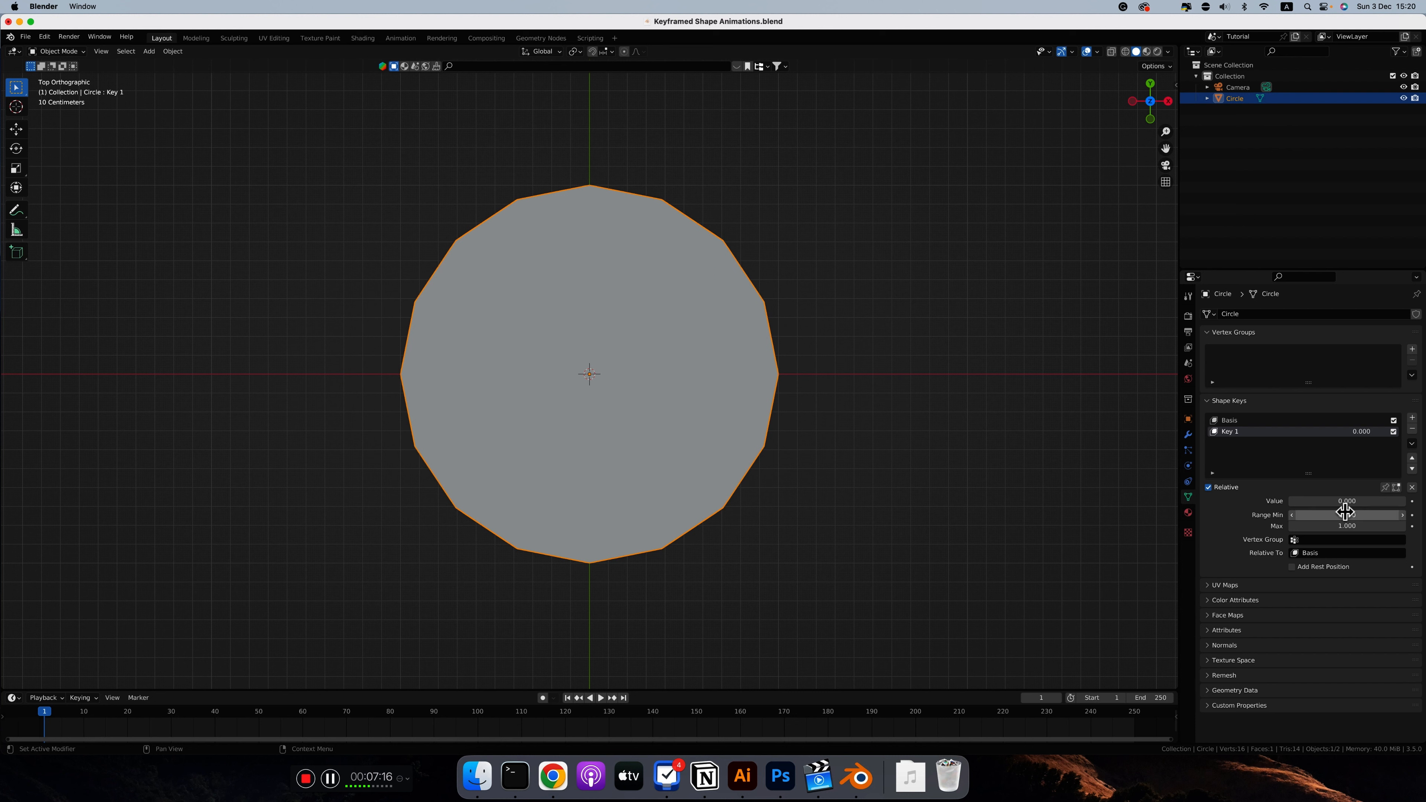
mouse_move(1292, 502)
left_mouse_down()
mouse_move(1421, 502)
mouse_move(1274, 503)
left_mouse_up()
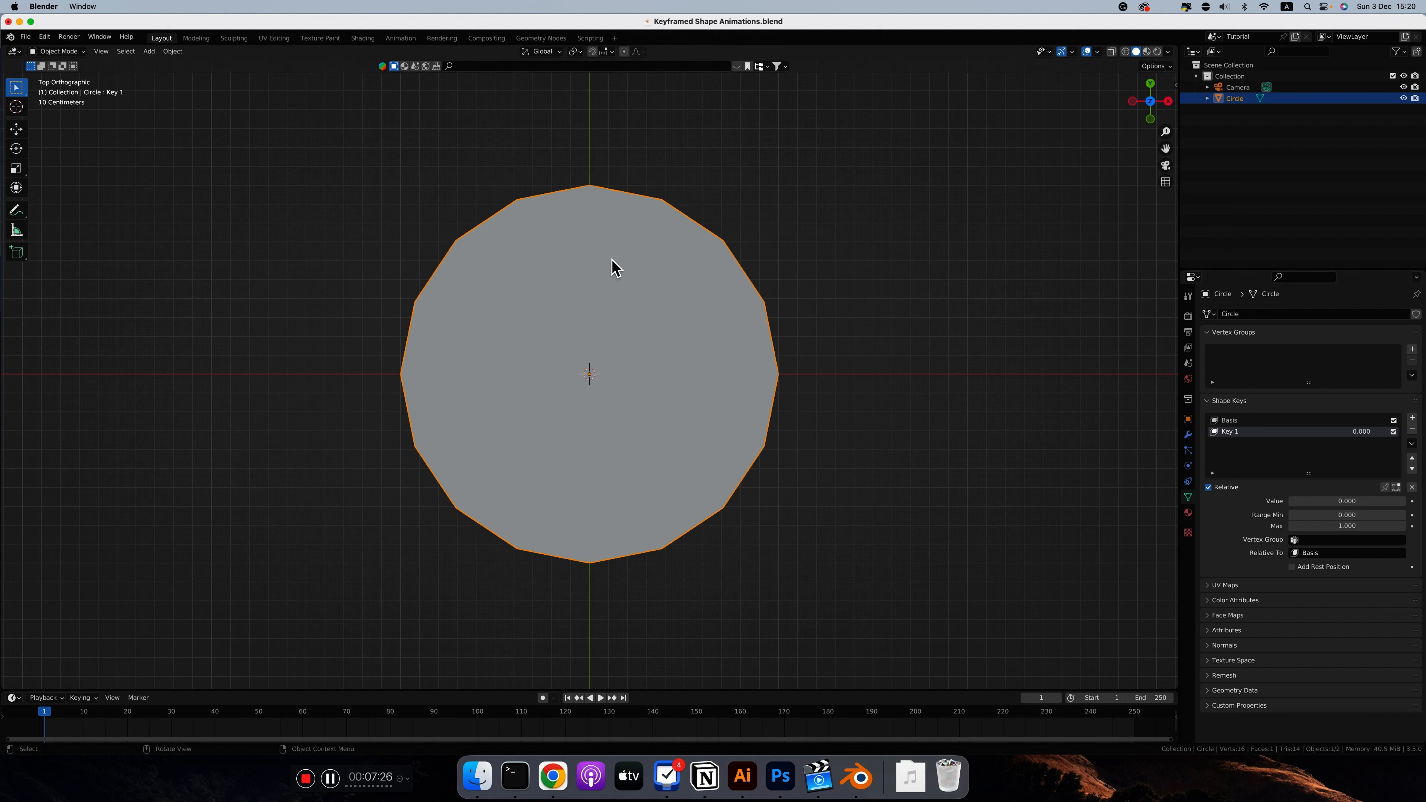
Step: In Edit Mode on Key 1, select every other vertex using Checker Deselect with Deselected 1, Selected 1 and Offset 1
key("Tab")
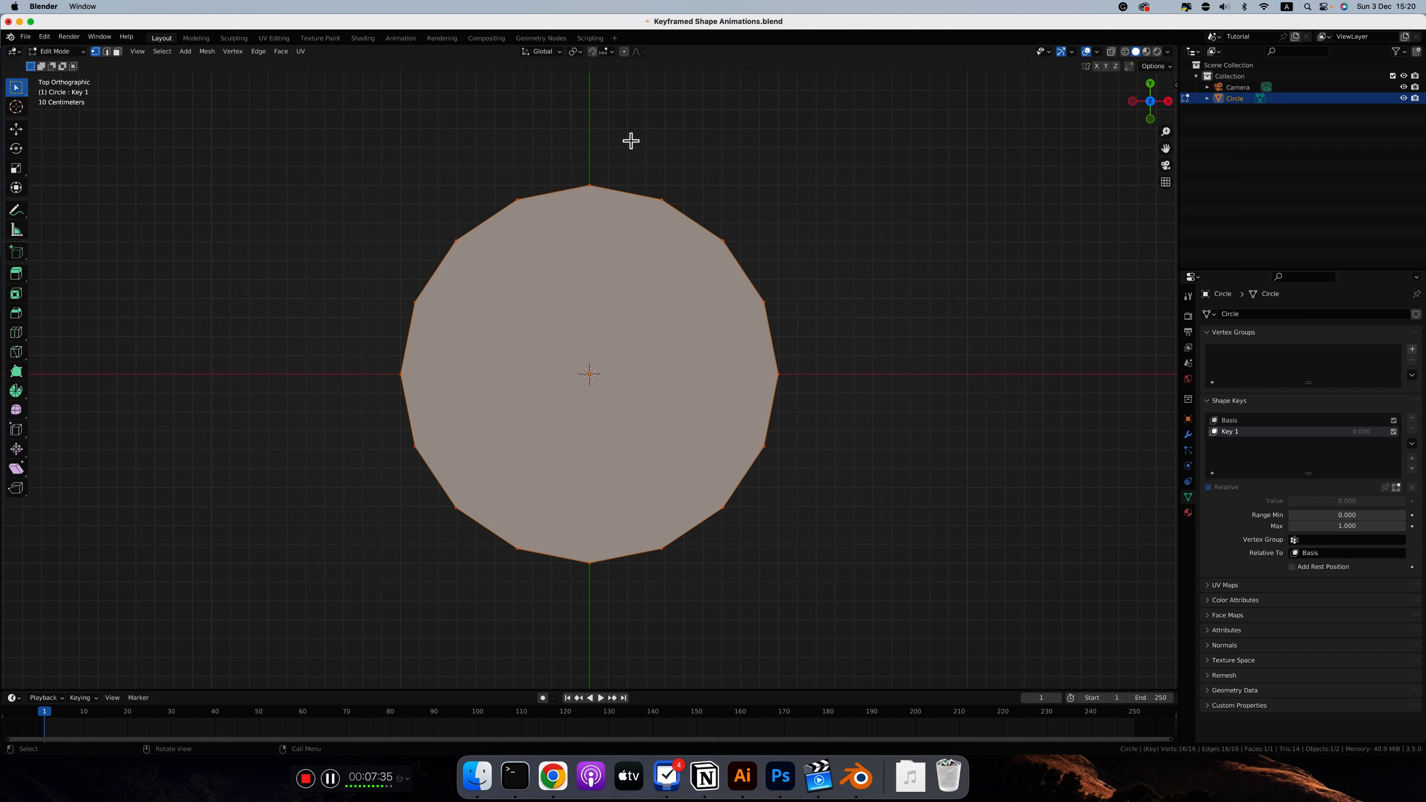
key("a")
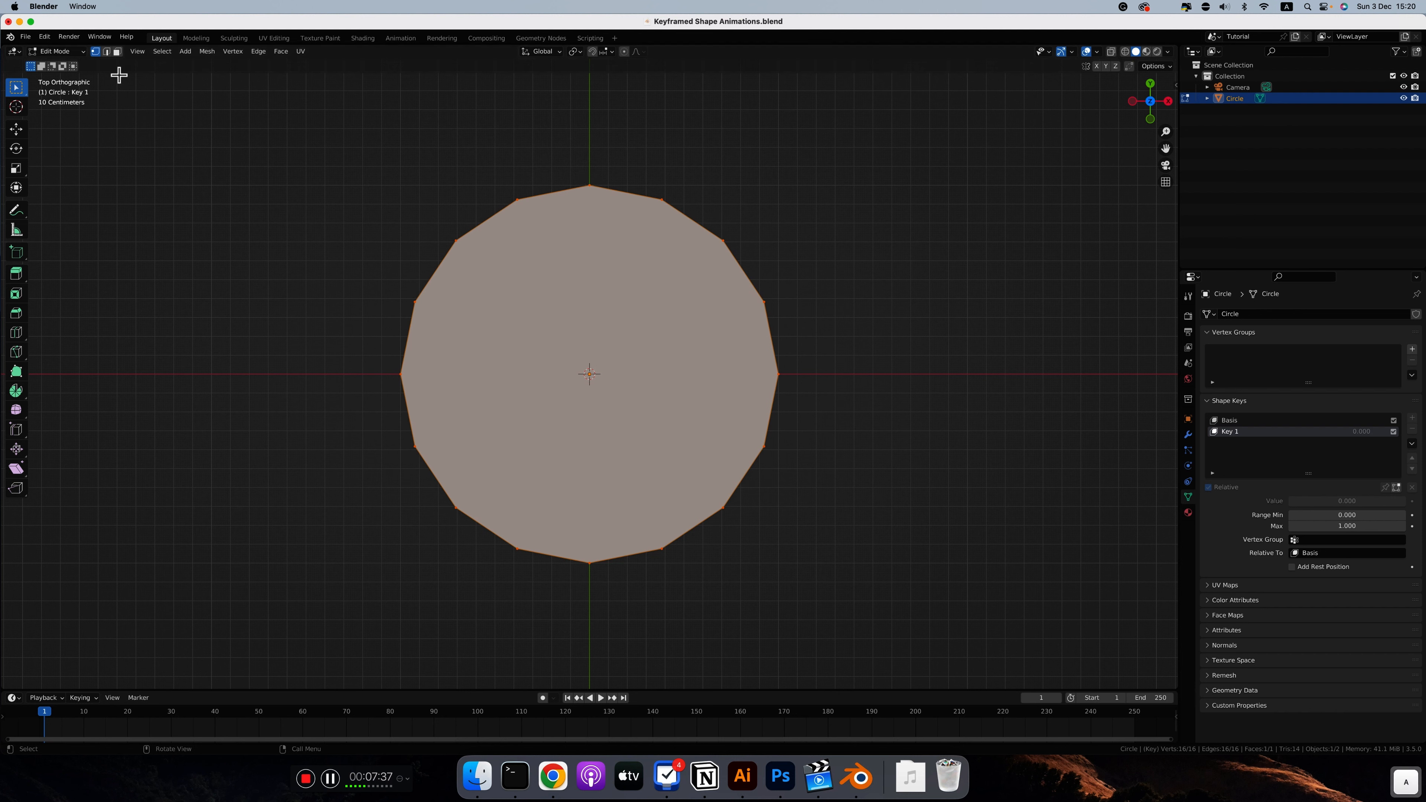
left_click(167, 54)
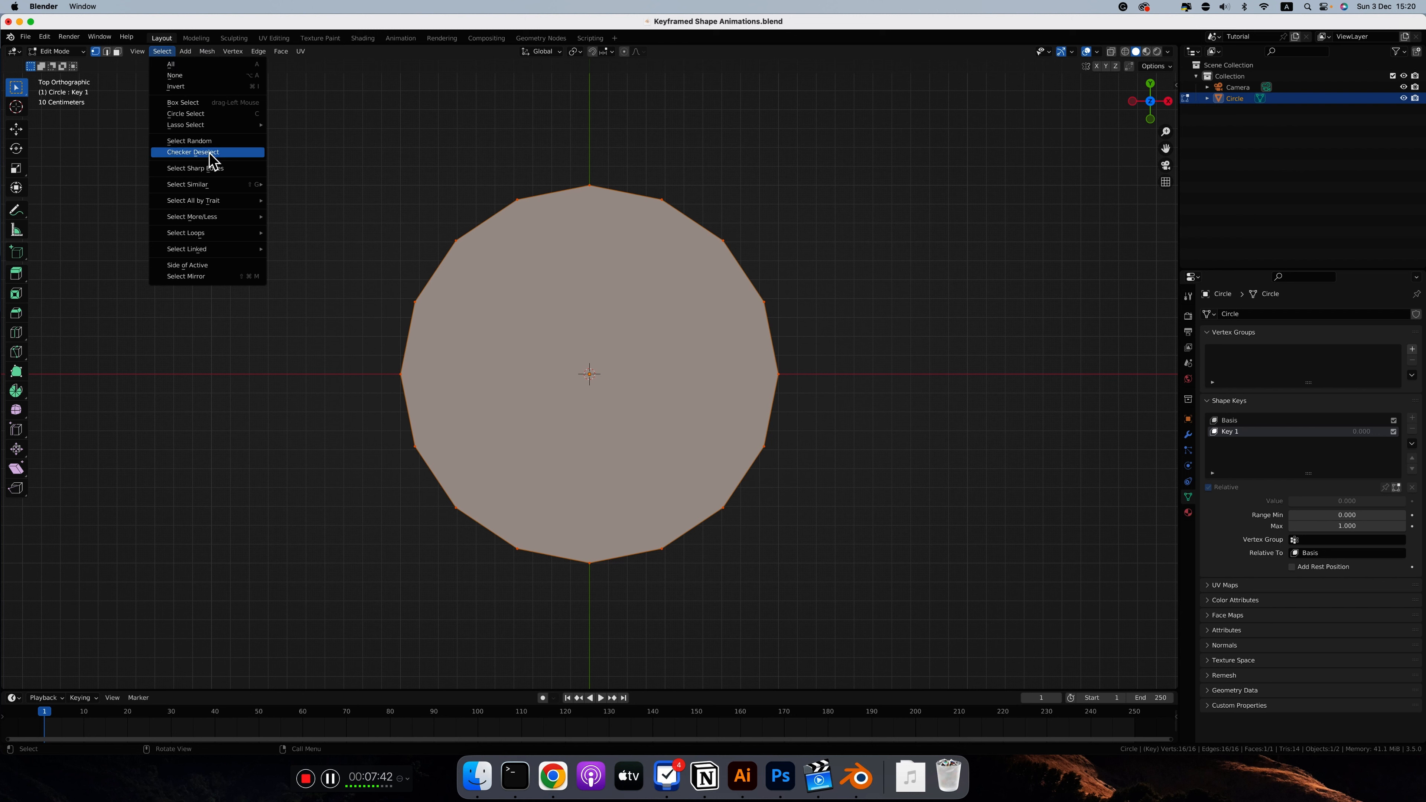
left_click(209, 154)
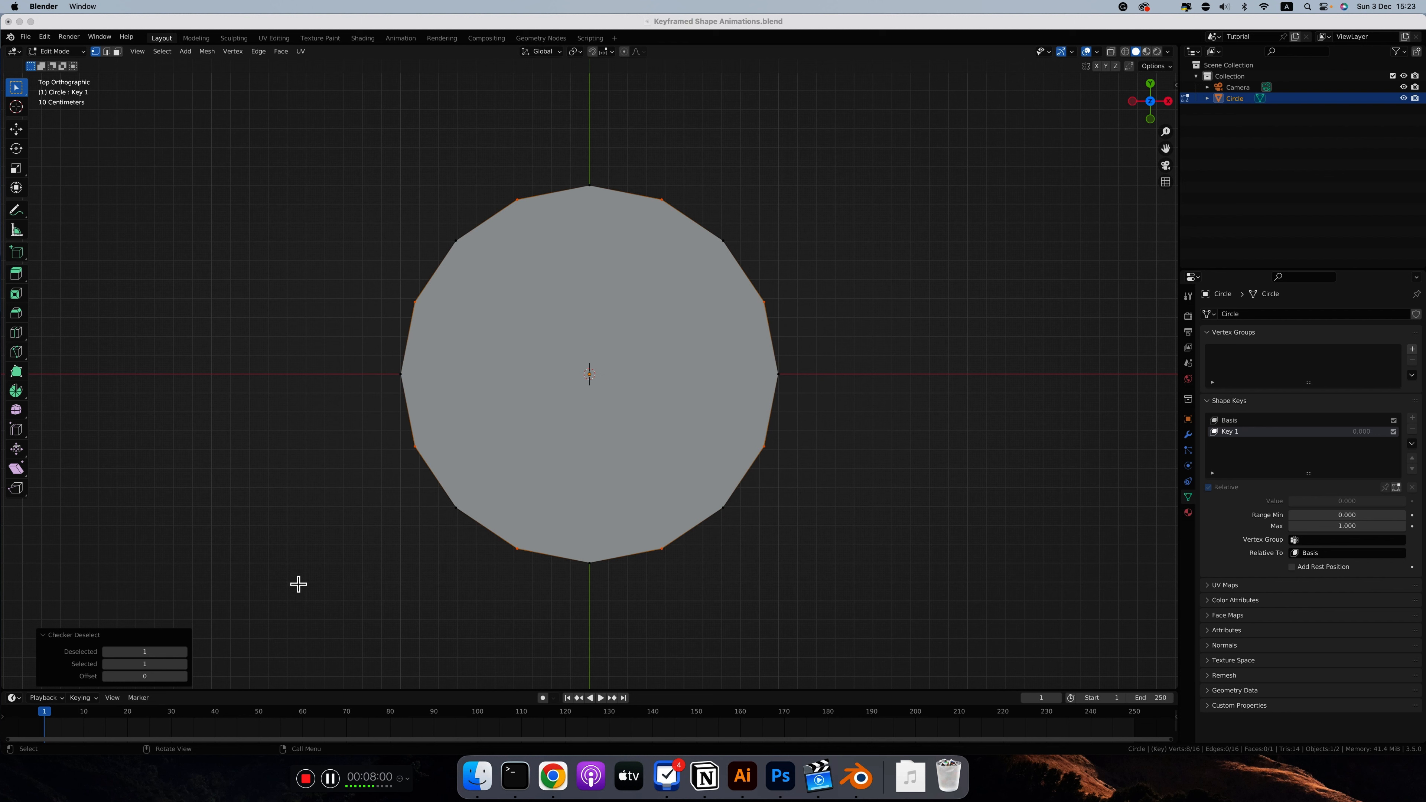
left_click(183, 676)
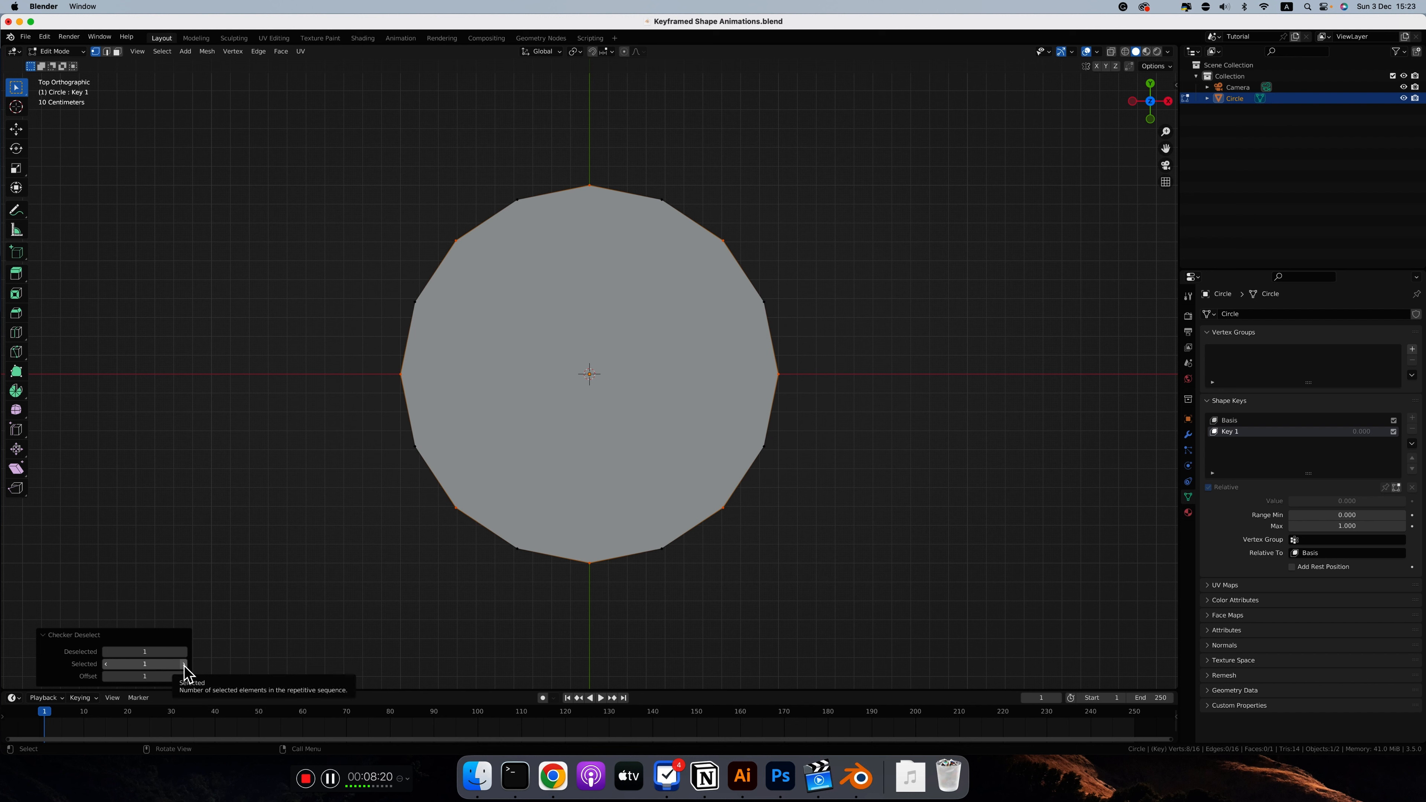
left_click(183, 664)
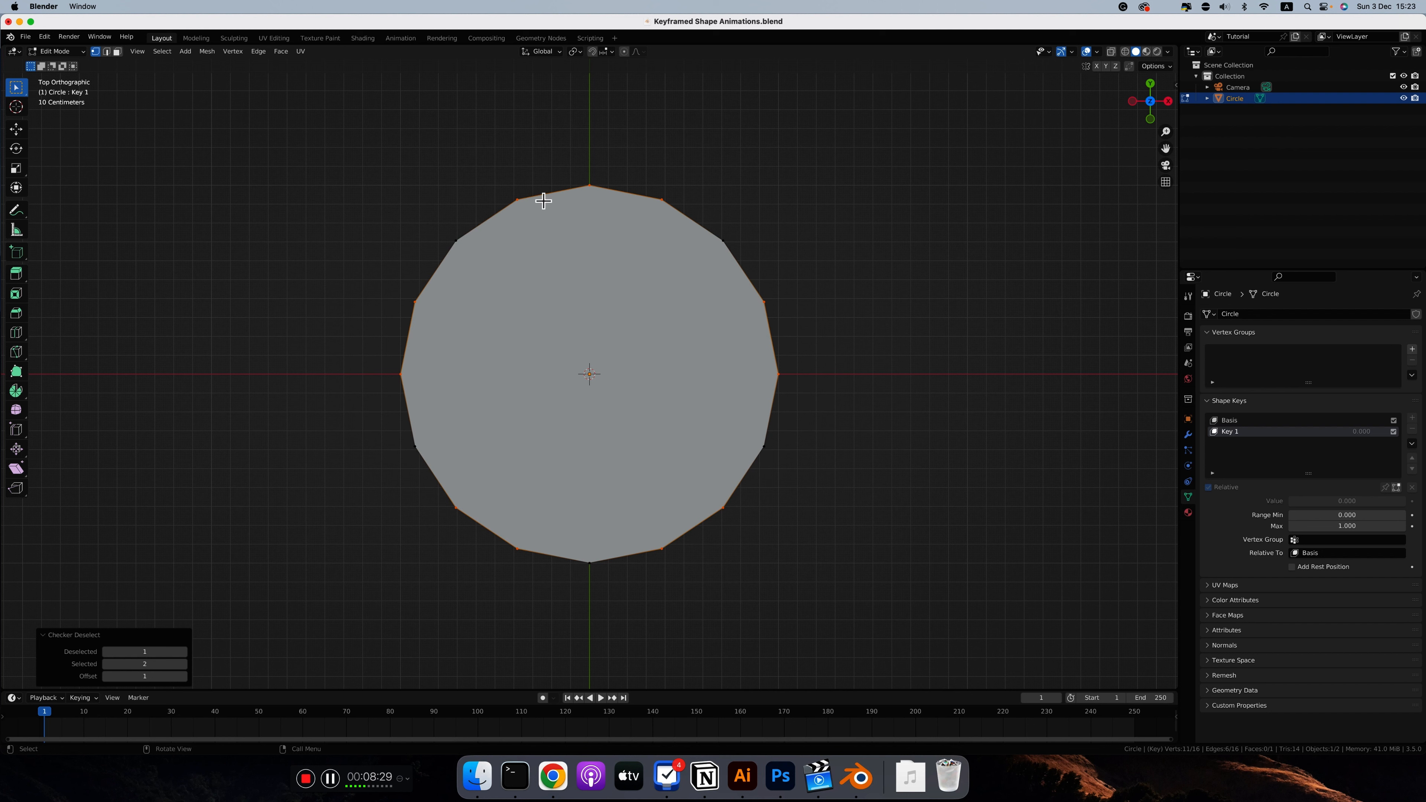
left_click(106, 664)
Step: Scale the alternate vertices outward by about 1.651 to form an eight-pointed star
key("s")
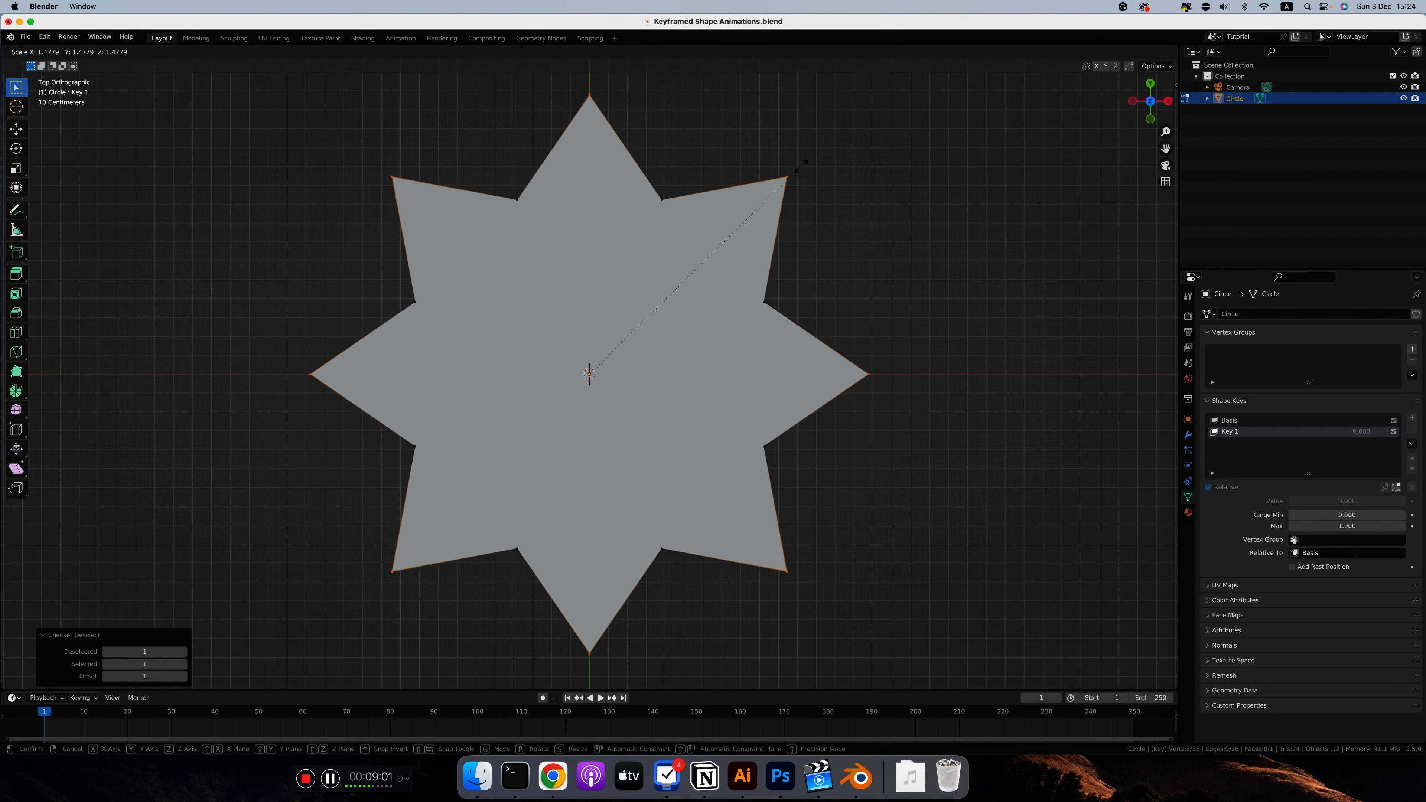
left_click(822, 138)
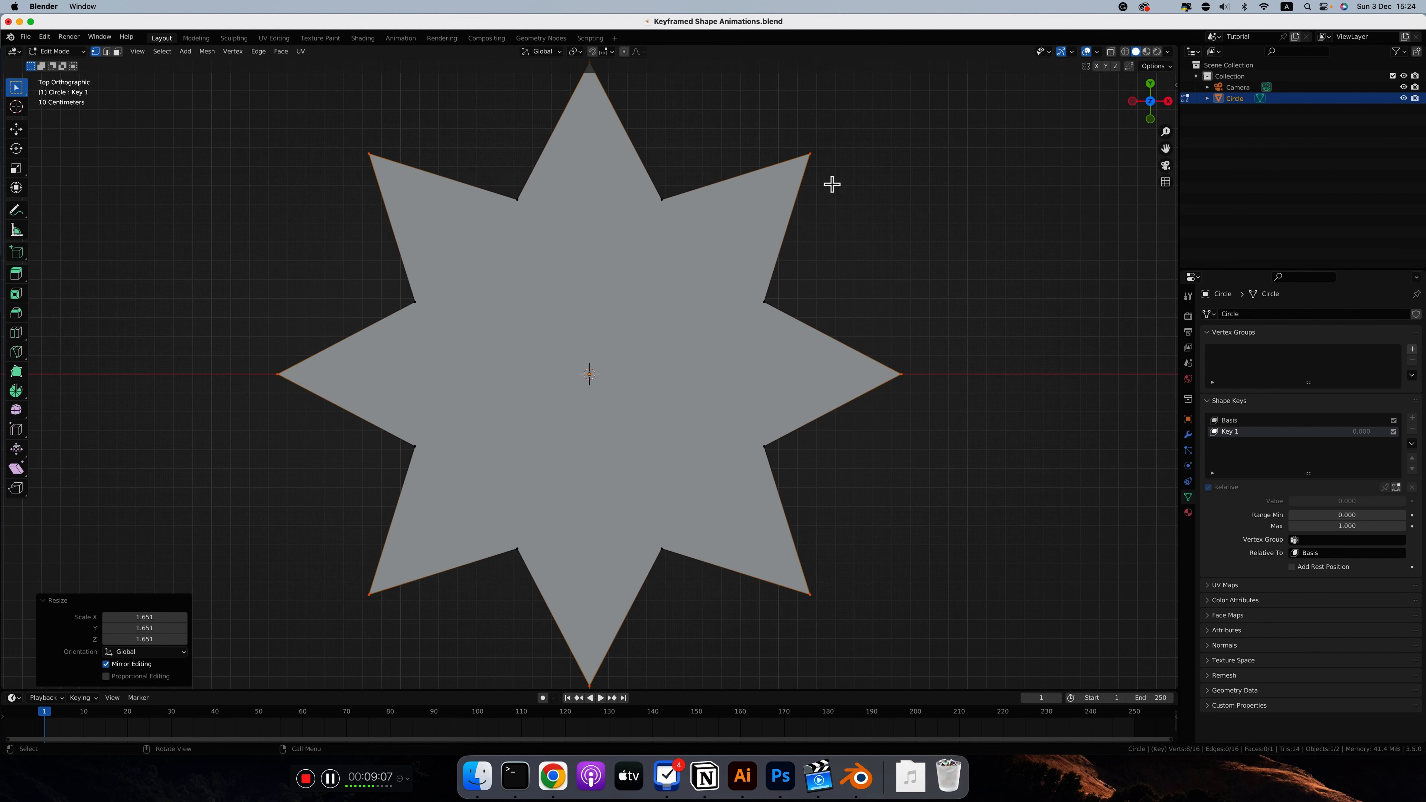
Step: Bevel all the star's vertices with Affect set to Vertices, Clamp Overlap enabled and a width of 0.22 m
key("a")
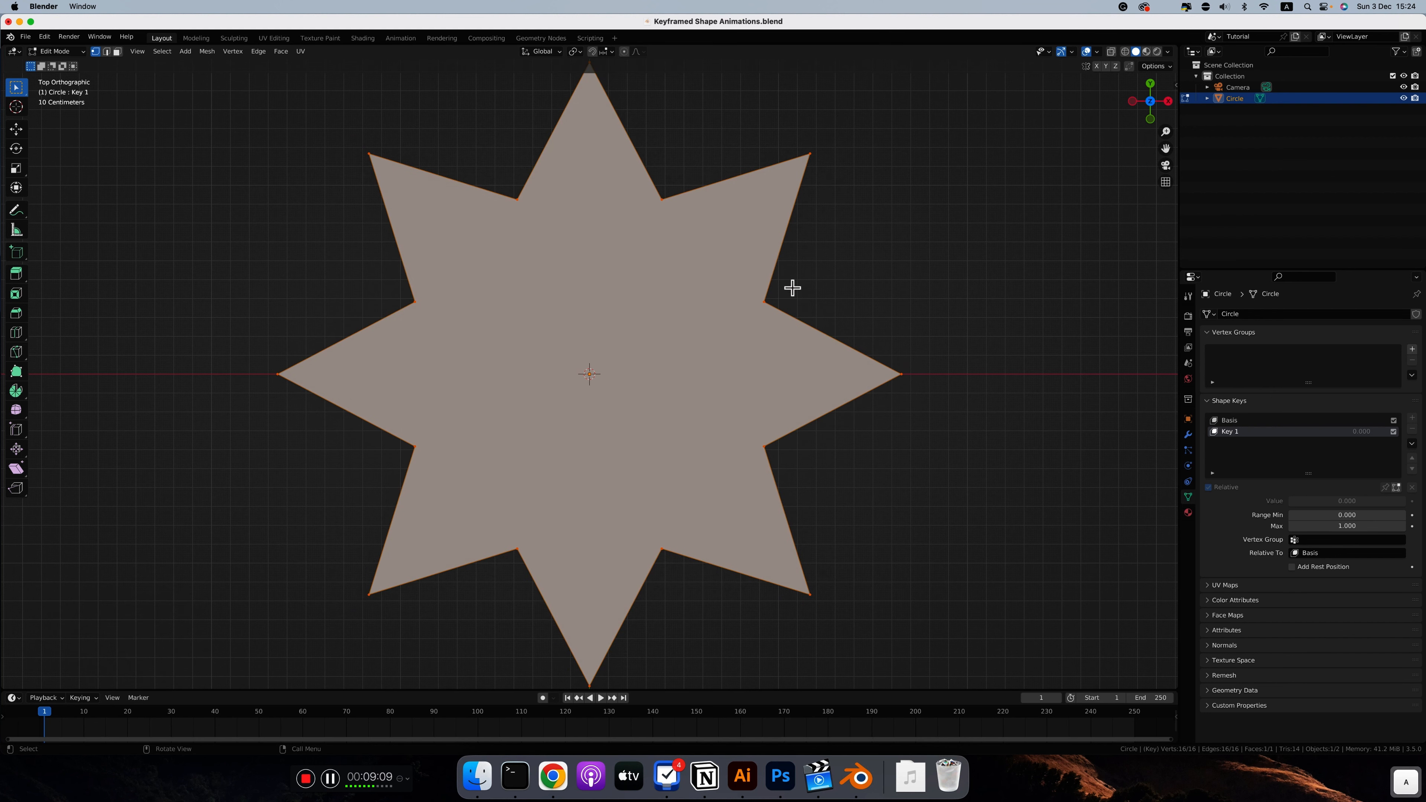
key("ctrl")
key("ctrl+b")
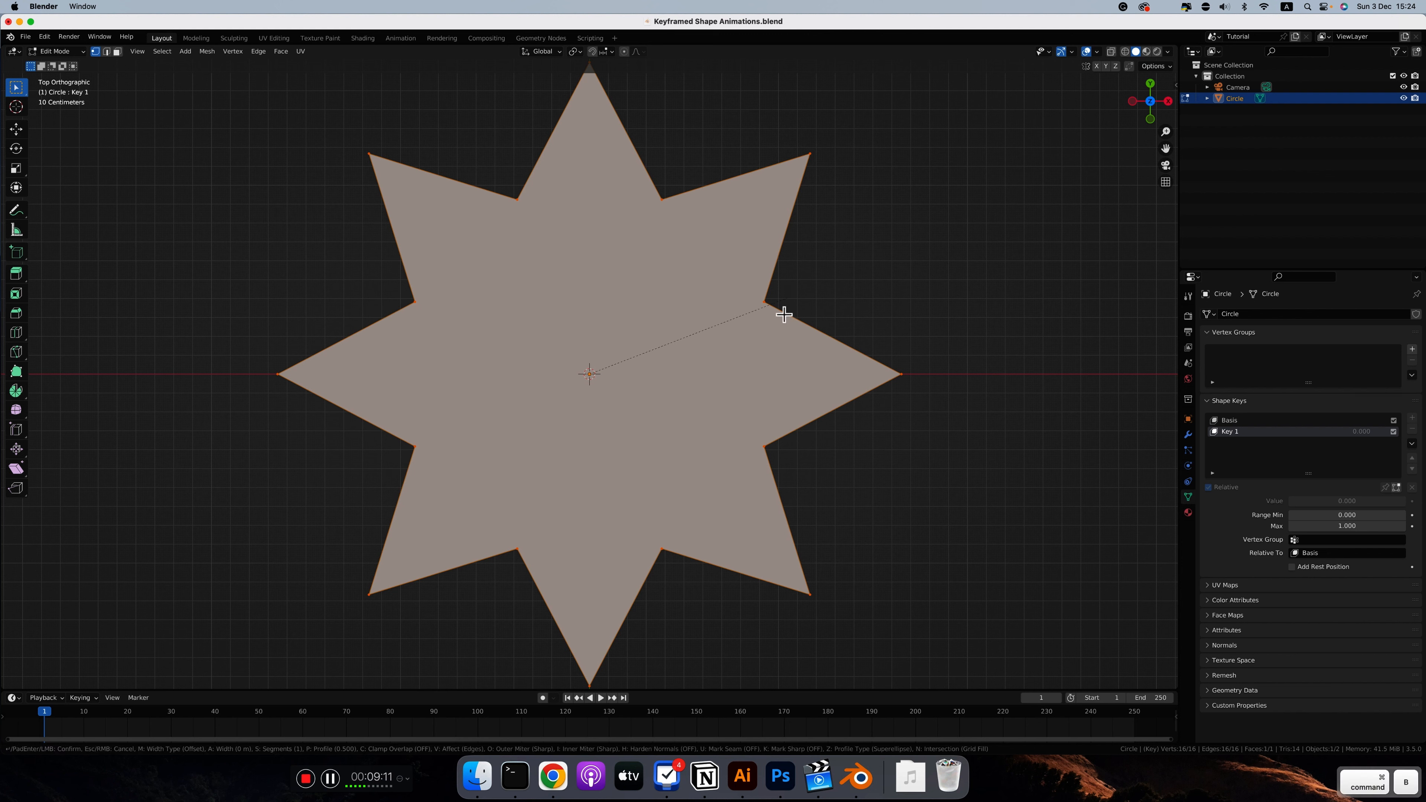
left_click(784, 315)
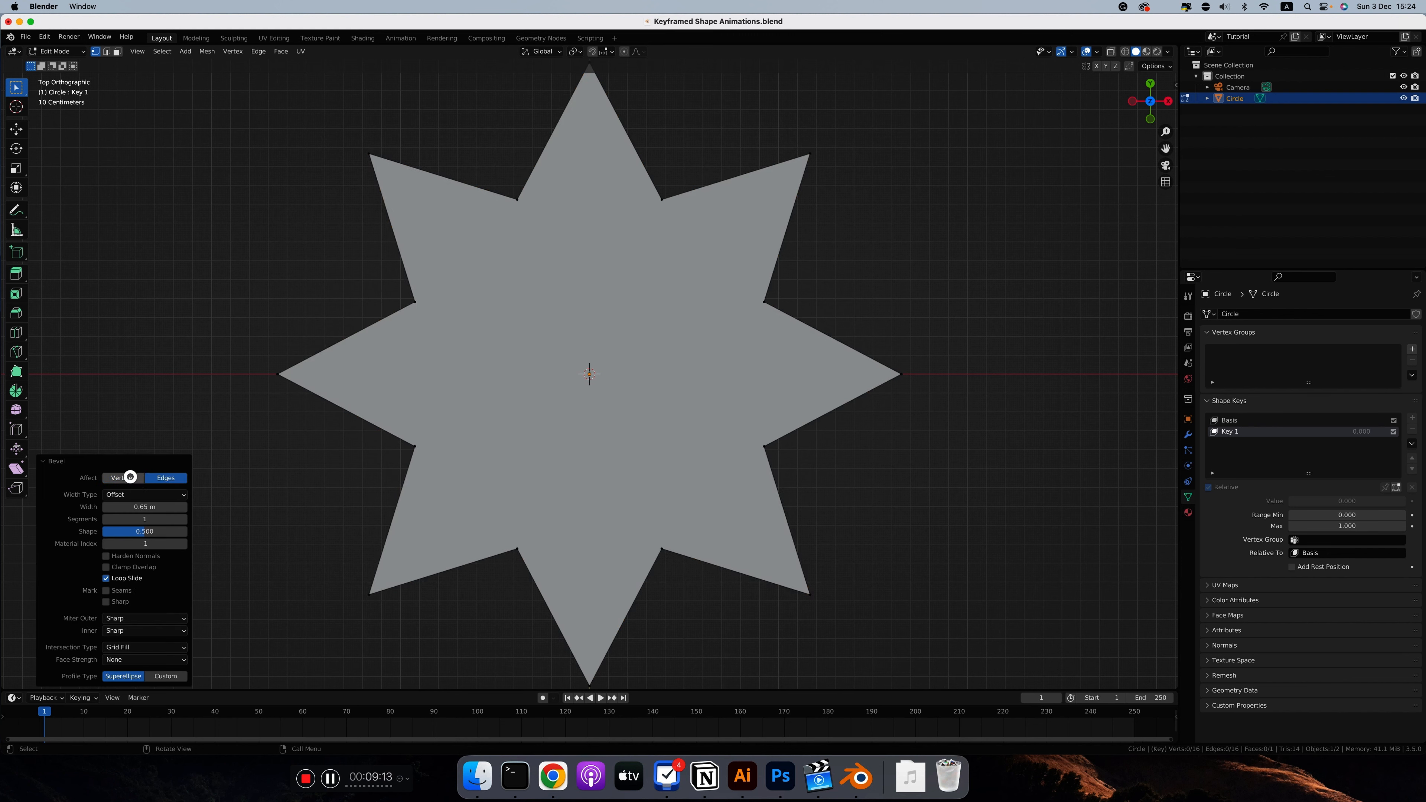
left_click(131, 477)
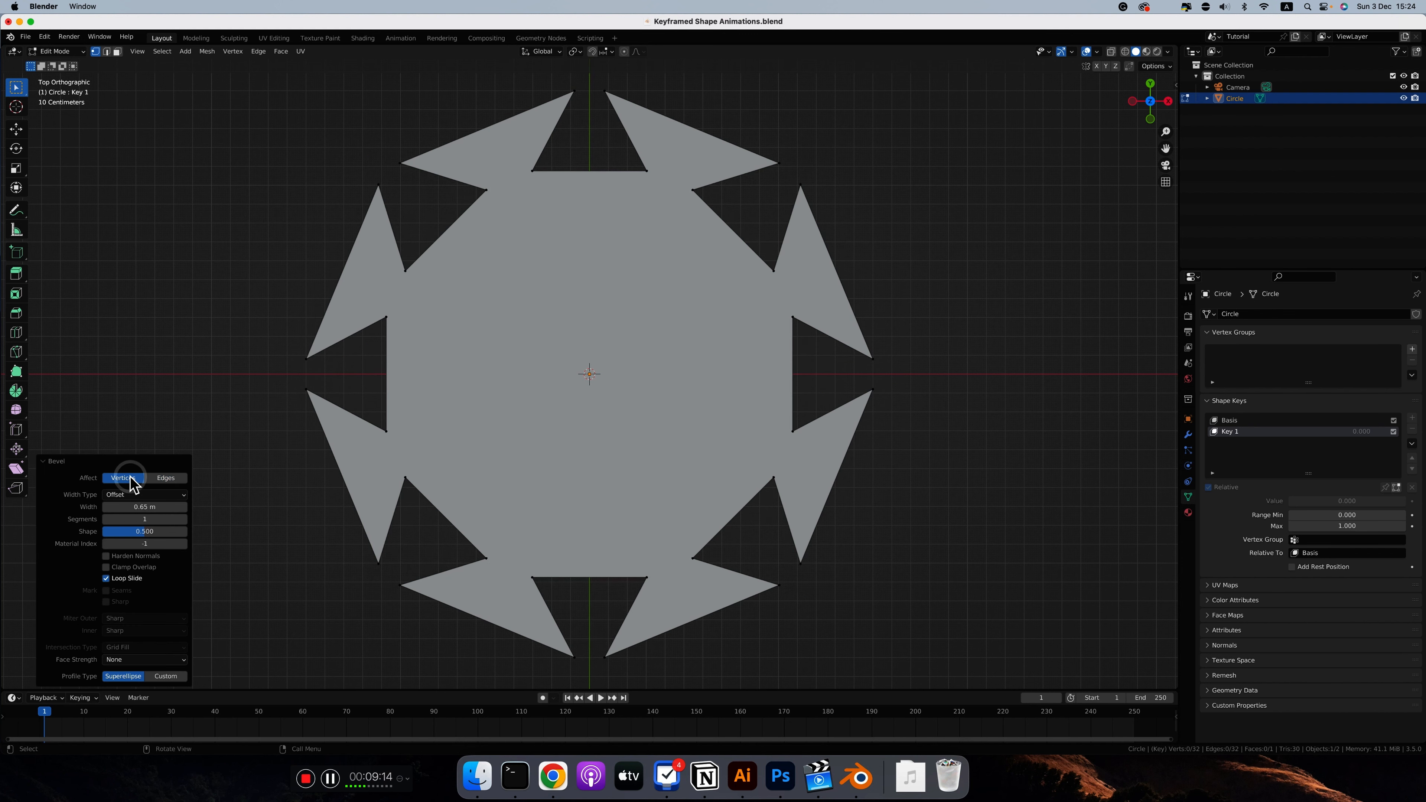
left_click(106, 567)
left_click_drag(140, 508, 113, 503)
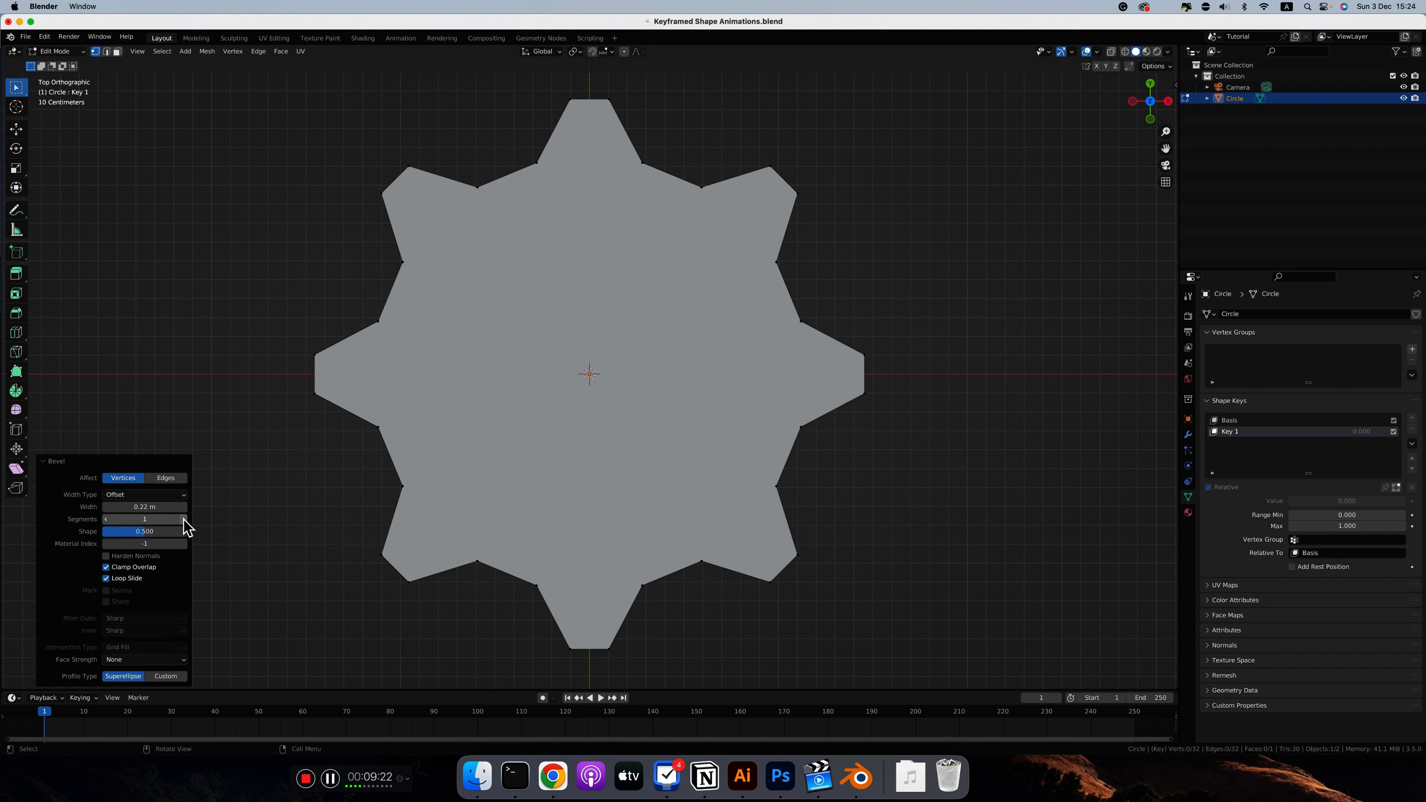
Step: Try a rounder vertex bevel on the star with 4 segments and a smaller width
left_click(184, 520)
left_click(184, 520)
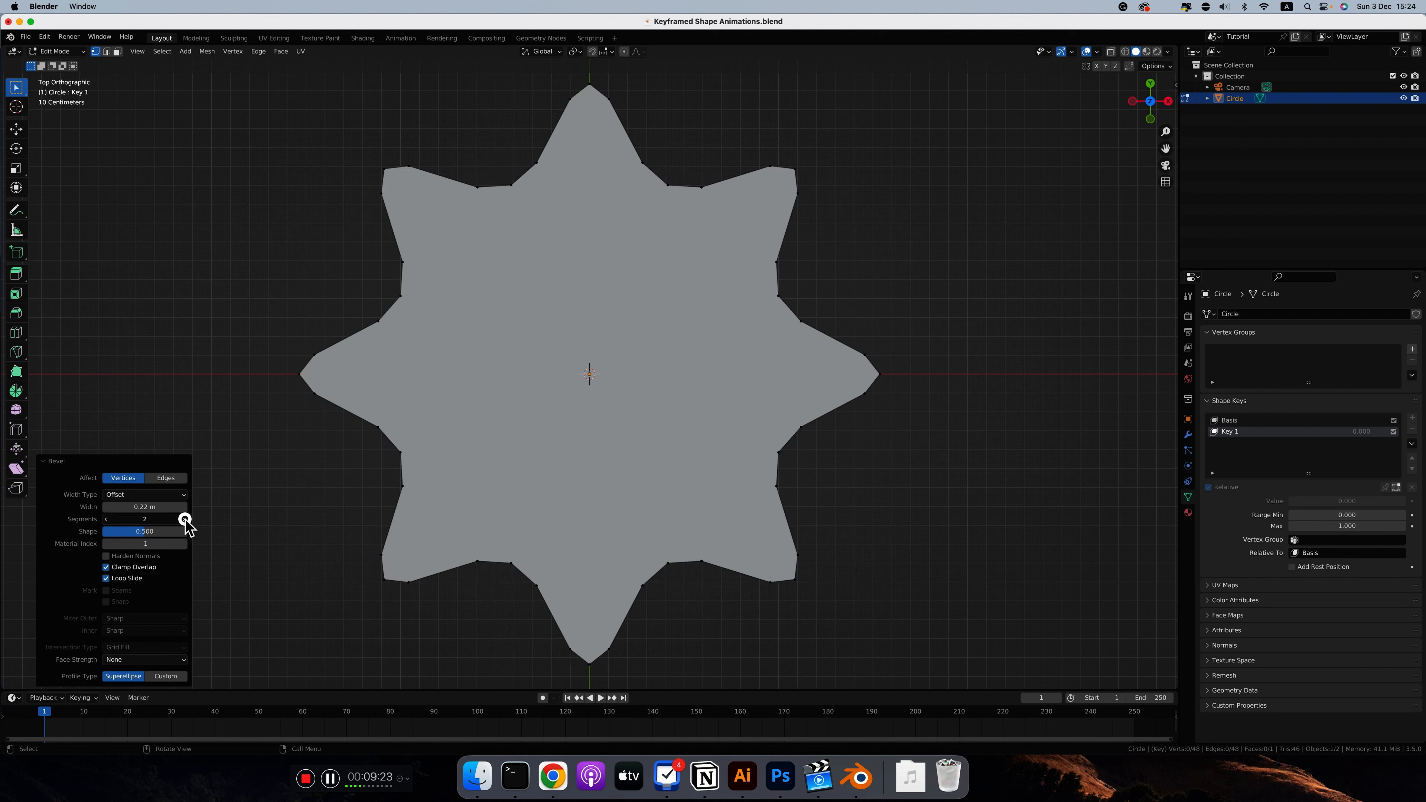
left_click(184, 520)
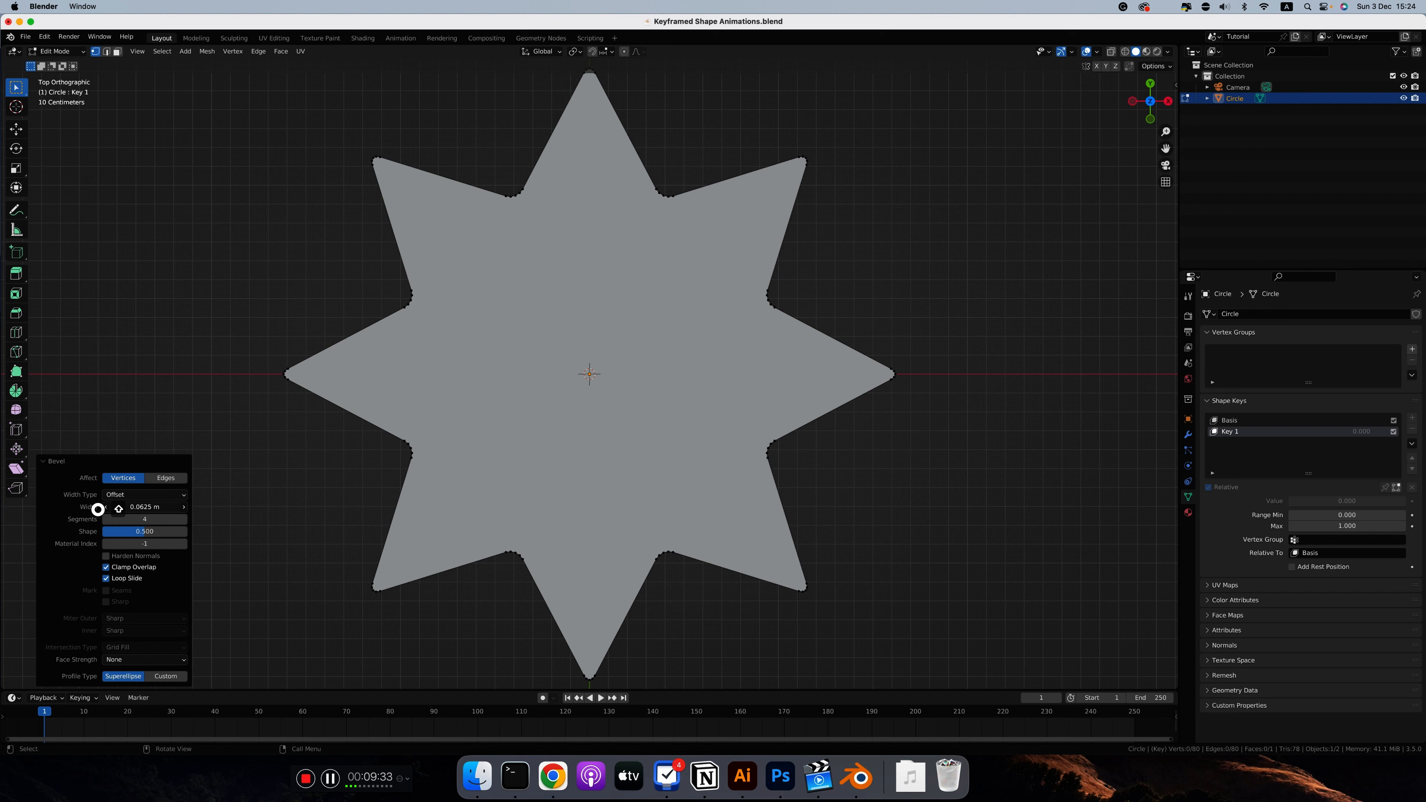
left_click_drag(97, 510, 101, 510, "shift")
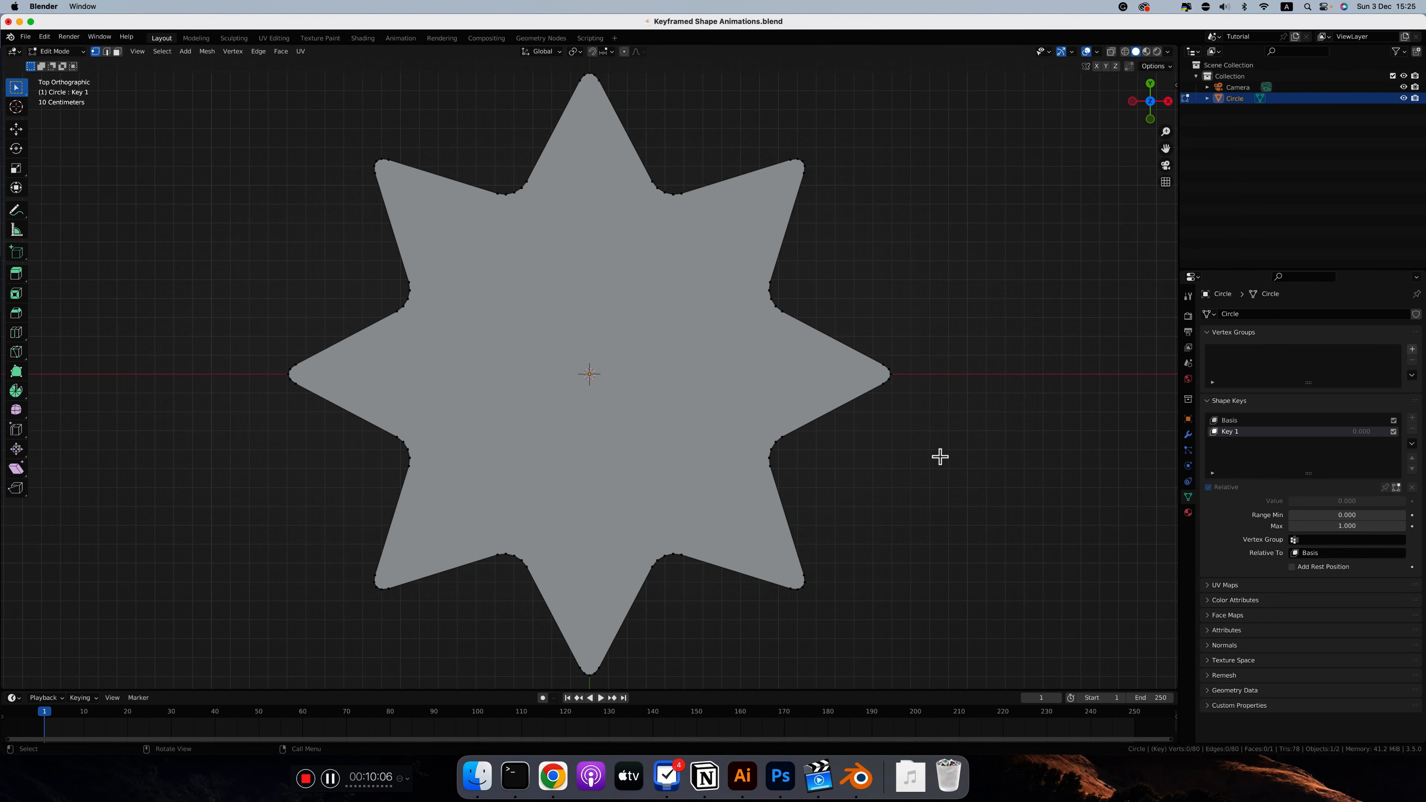
Step: Return to Object Mode and undo the vertex bevel on the circle
key("Tab")
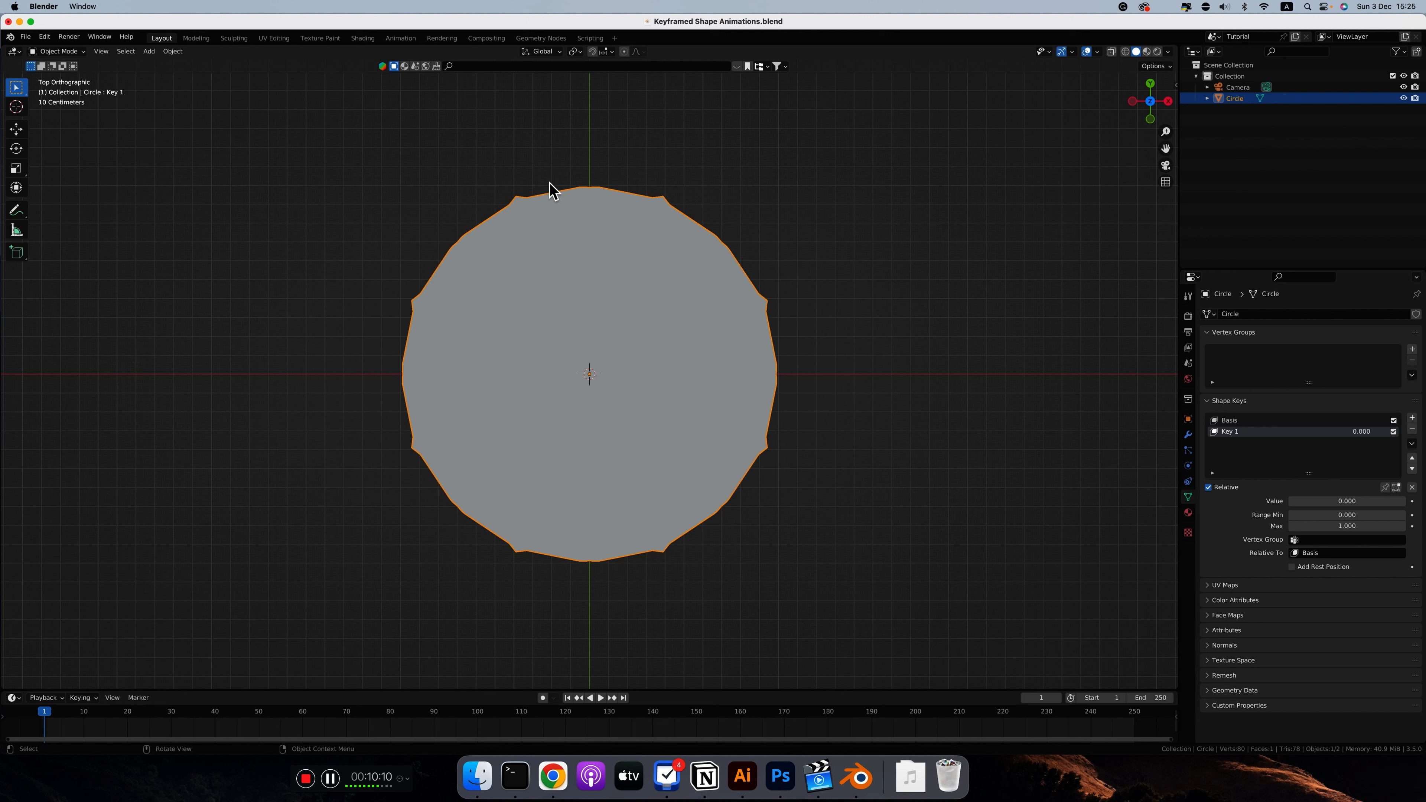
key("super+z")
key("super+z")
Step: Add a Subdivision Surface modifier and, above it, a Bevel modifier set to Vertices with amount 0.28 m and 3 segments
left_click(1188, 436)
left_click(1228, 312)
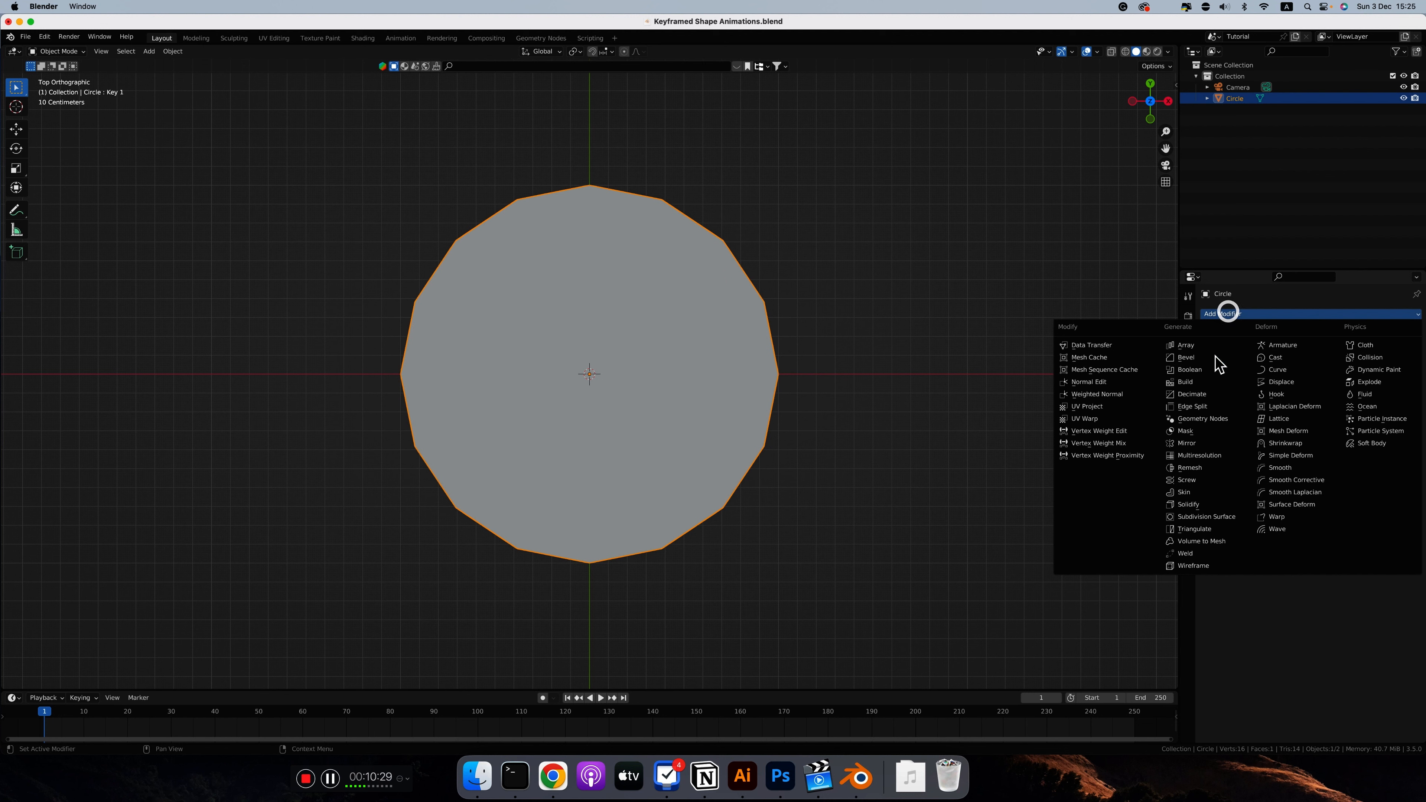
left_click(1208, 517)
left_click(1223, 338)
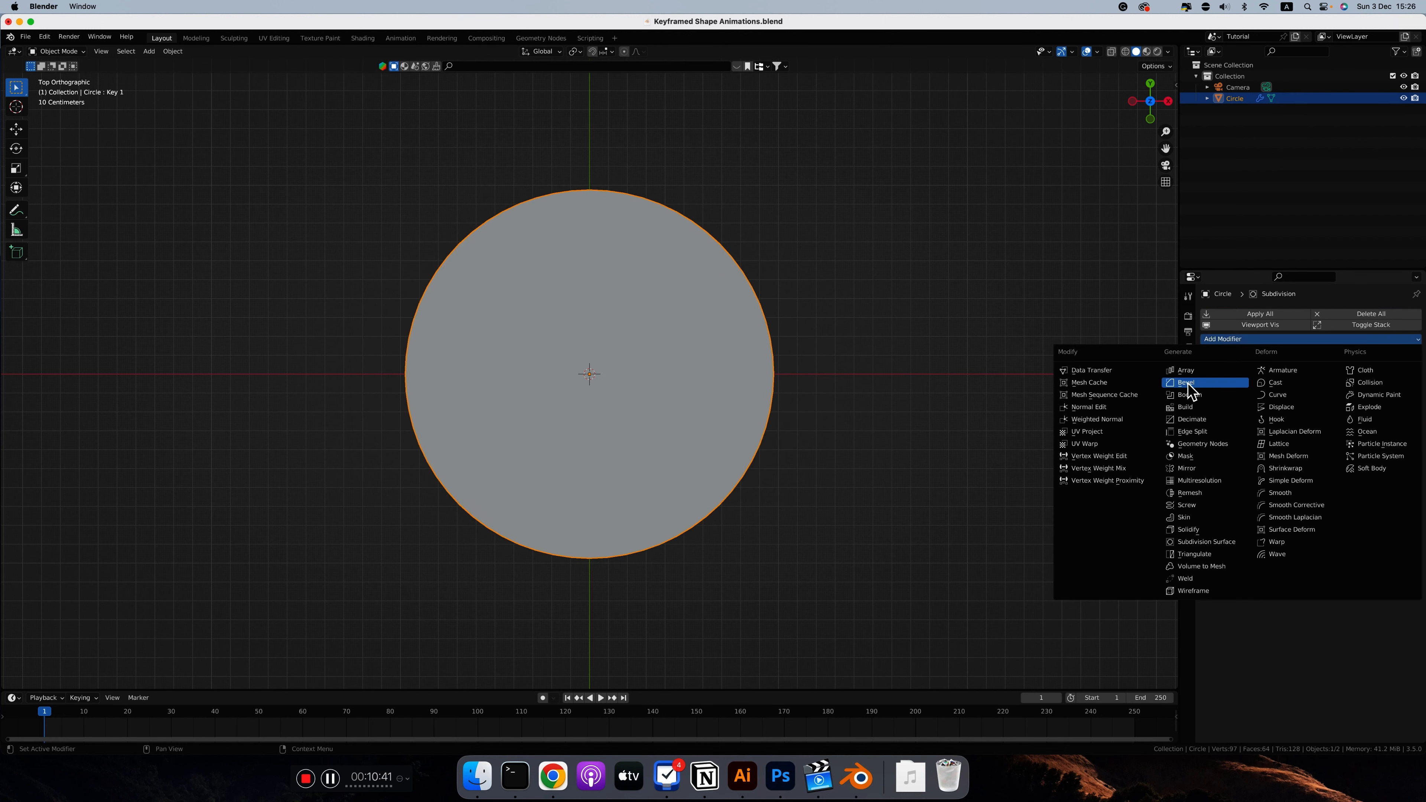
left_click(1191, 382)
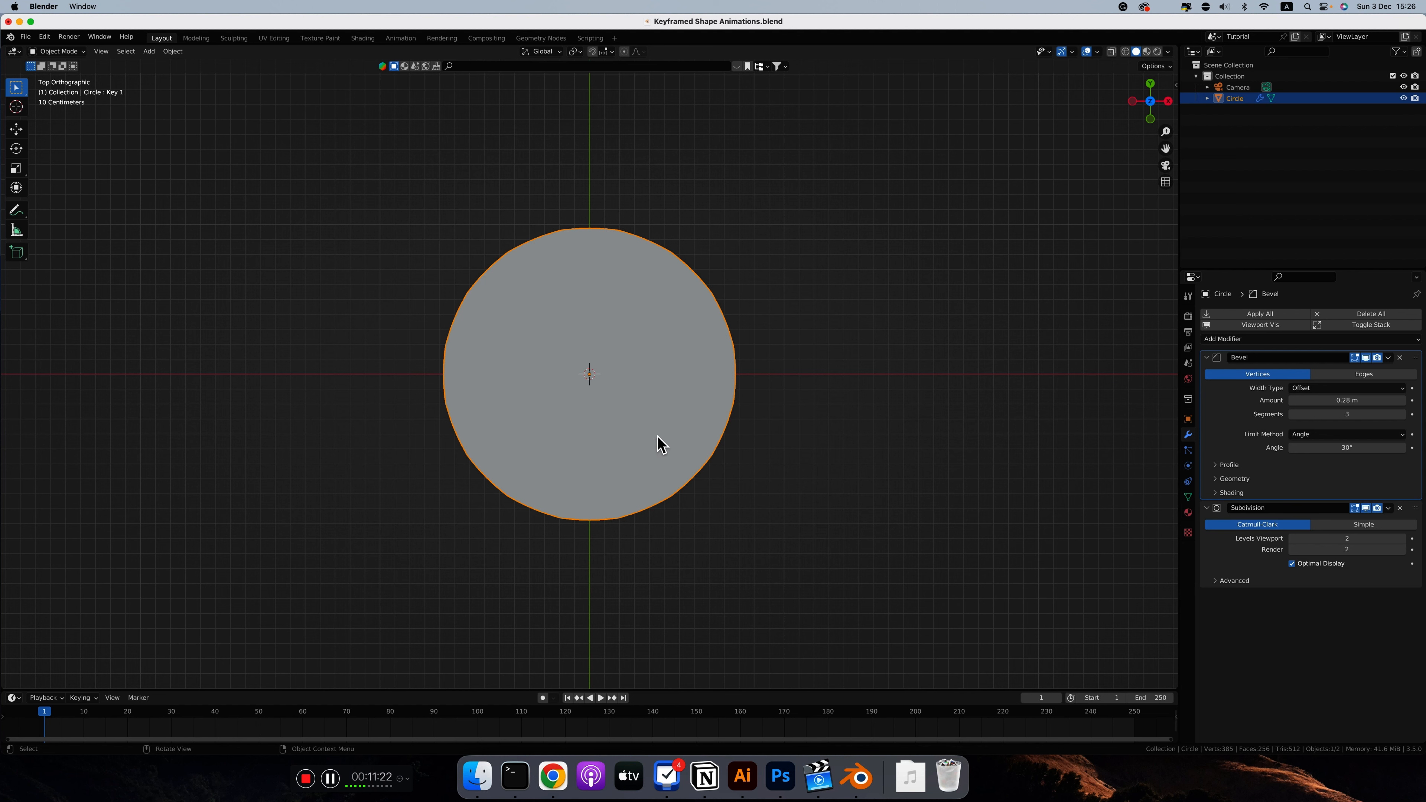
Step: Inspect the rounded star in Edit Mode and test Key 1's value in Object Mode
key("Tab")
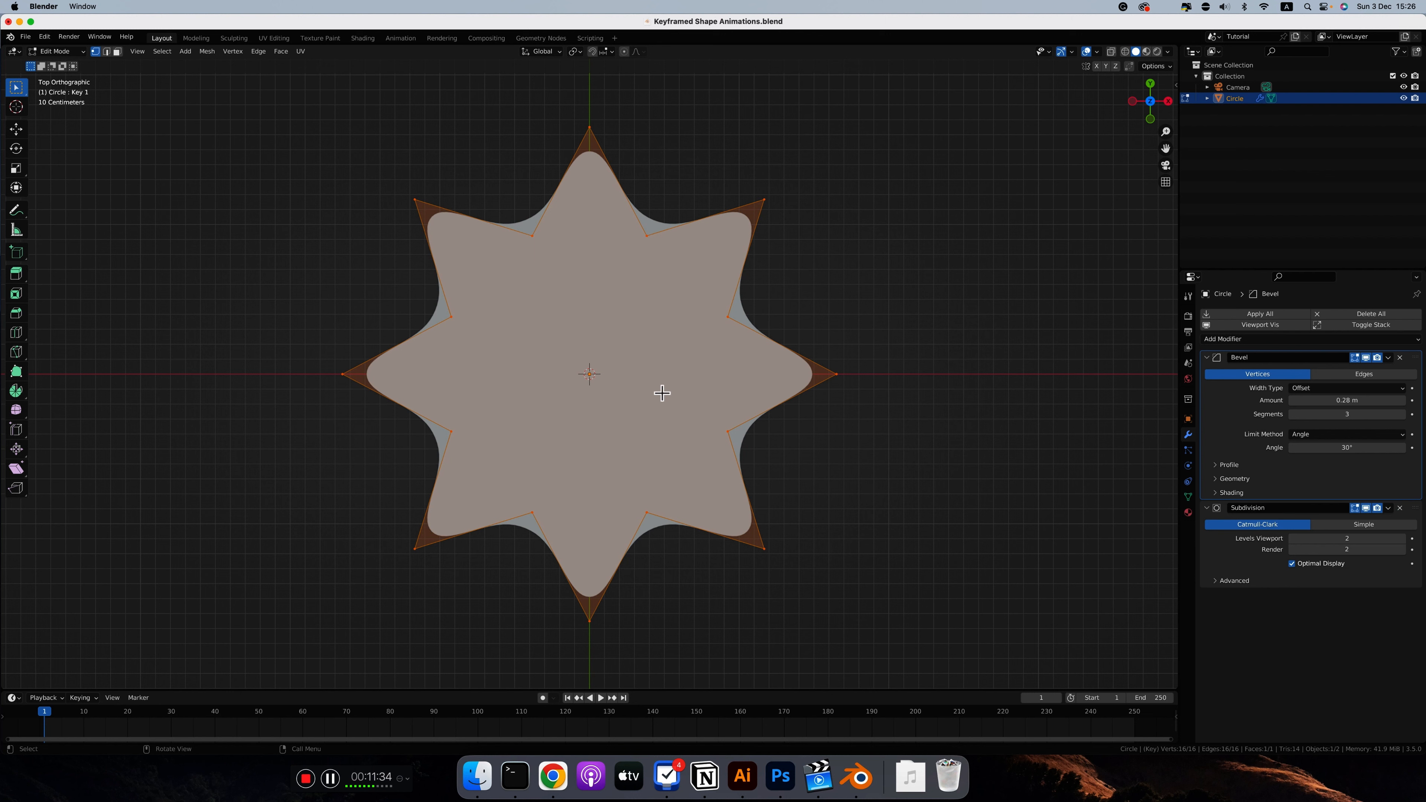
key("Tab")
left_click(1187, 497)
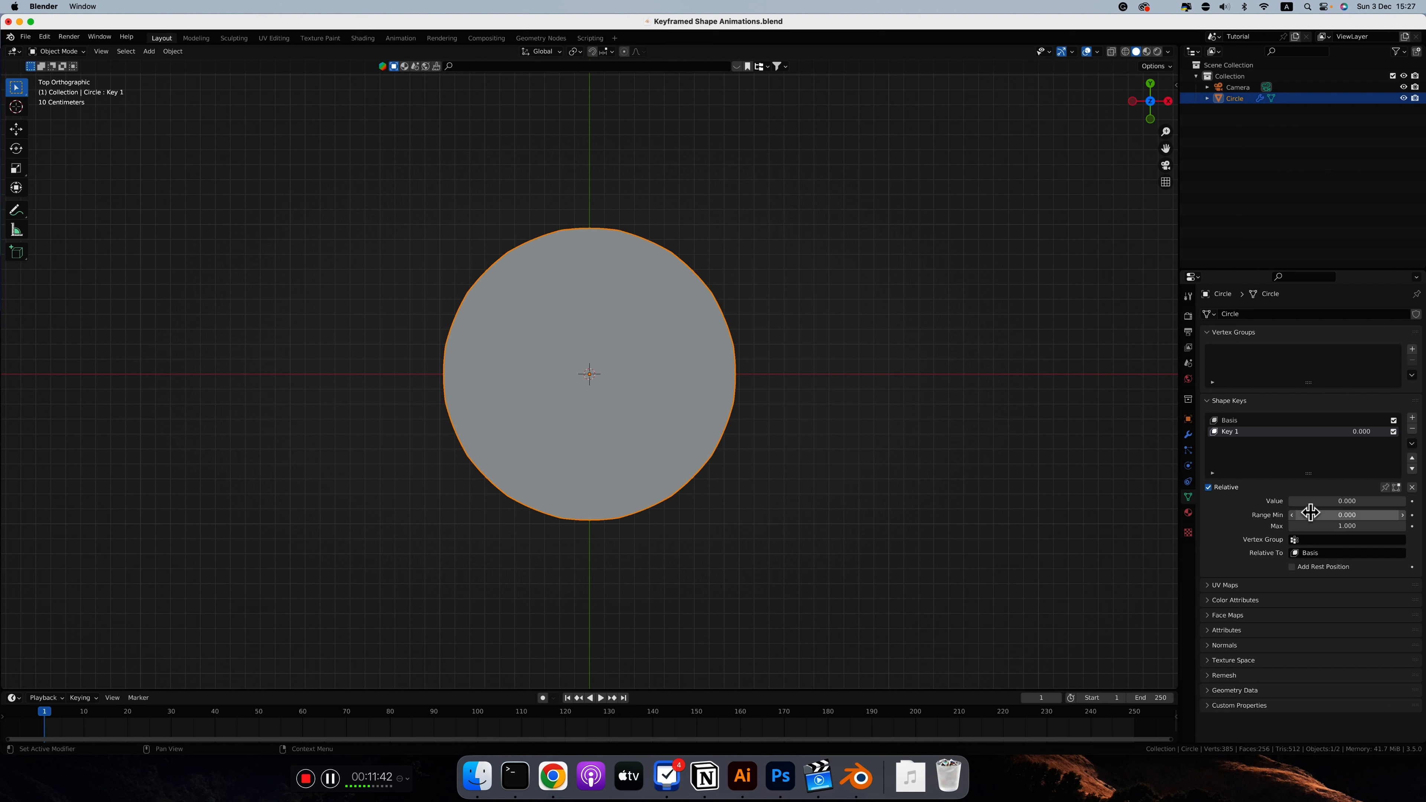
mouse_move(1303, 501)
left_mouse_down()
mouse_move(1422, 497)
mouse_move(1304, 501)
mouse_move(1414, 499)
mouse_move(1328, 502)
mouse_move(1096, 444)
left_mouse_up()
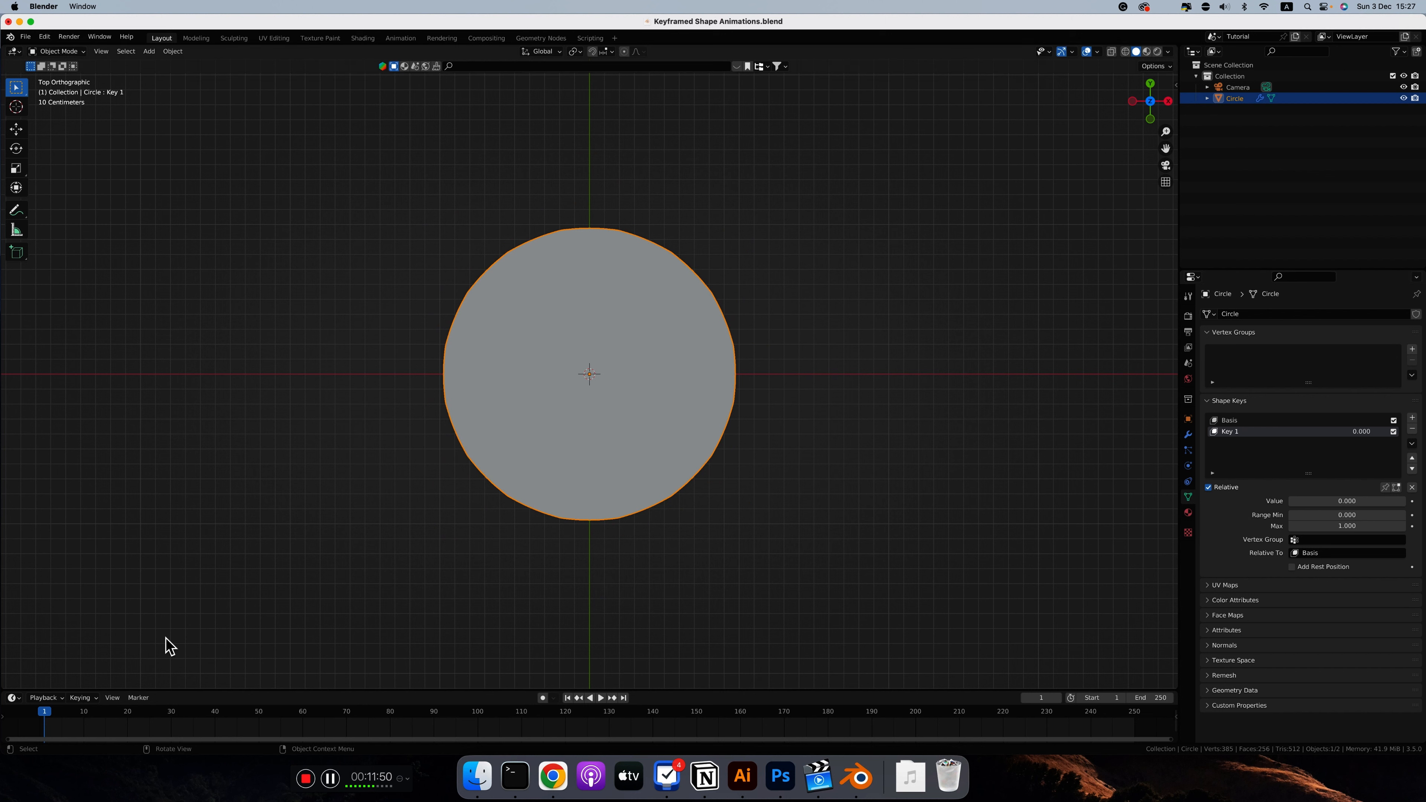
Step: Keyframe Key 1's value at 0.000 on frame 1 and at 1.000 on frame 20
right_click(1347, 502)
left_click(1303, 502)
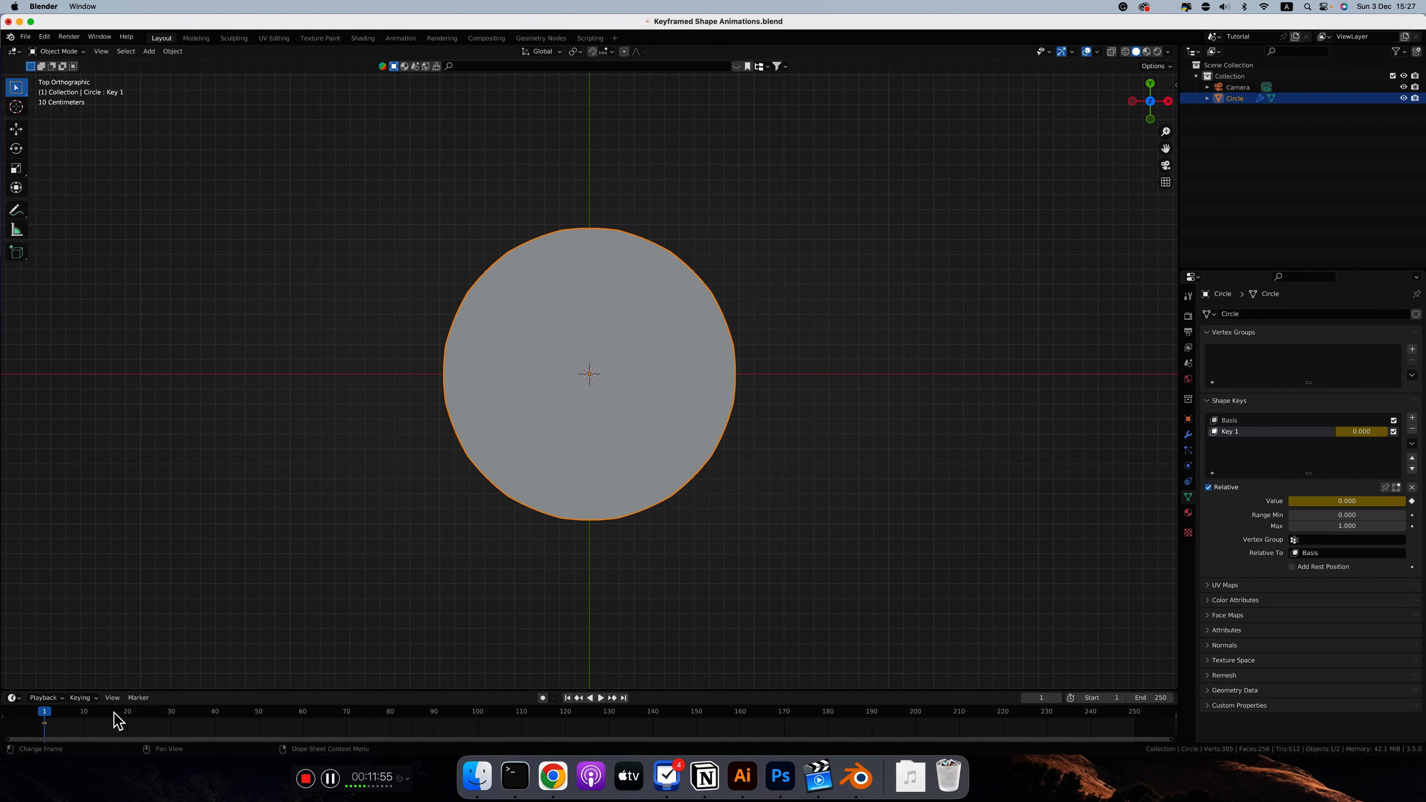
left_click(127, 715)
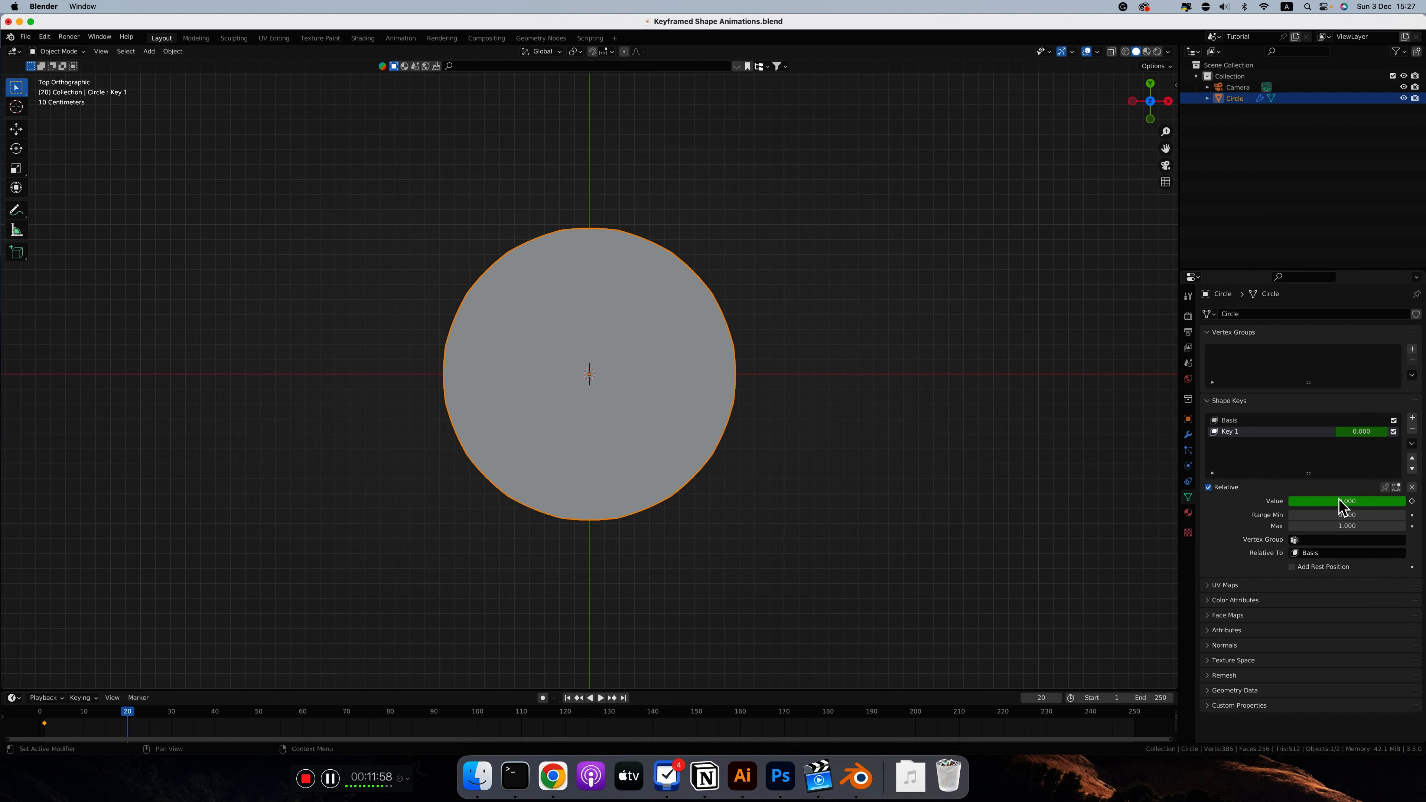
double_click(1341, 501)
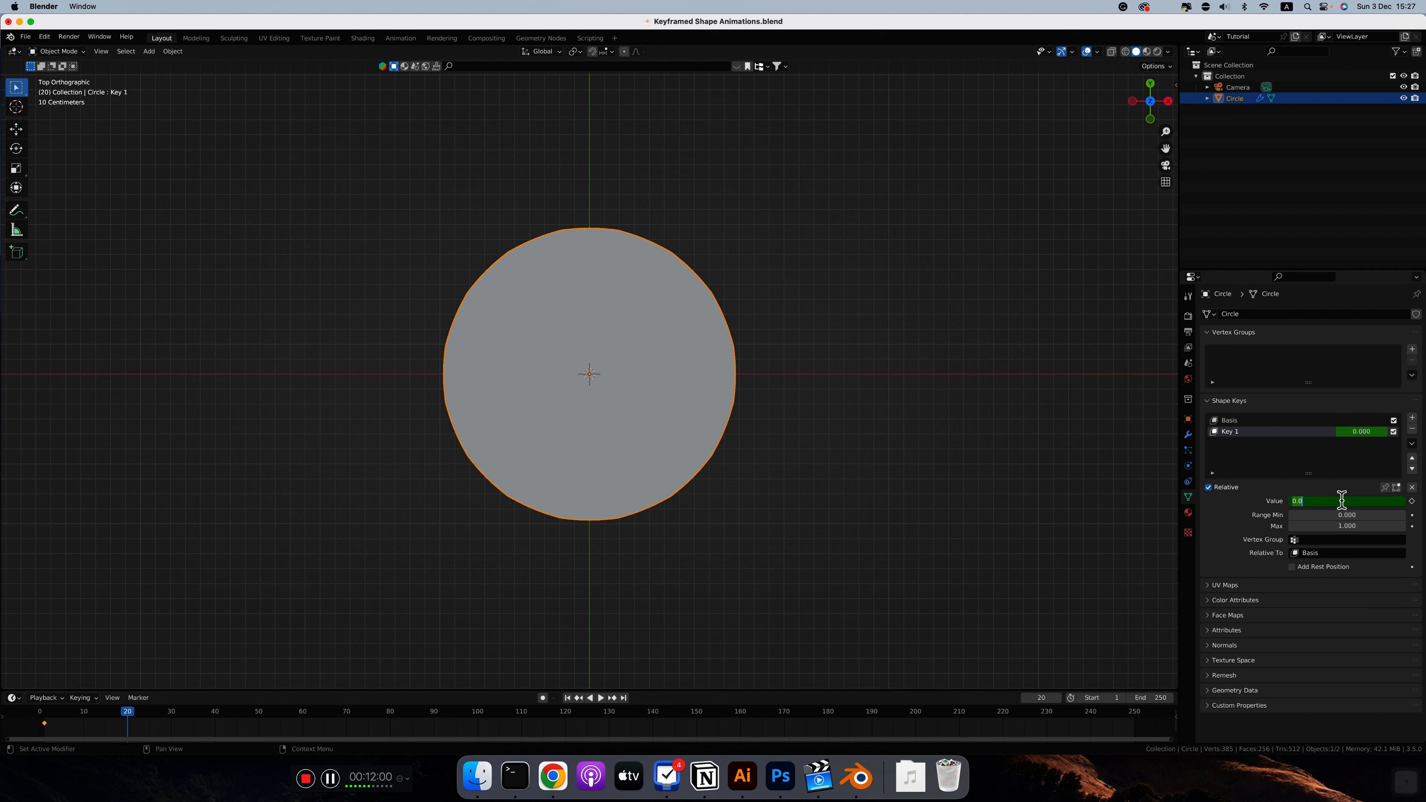
type("1")
key("Return")
right_click(1341, 499)
left_click(1307, 501)
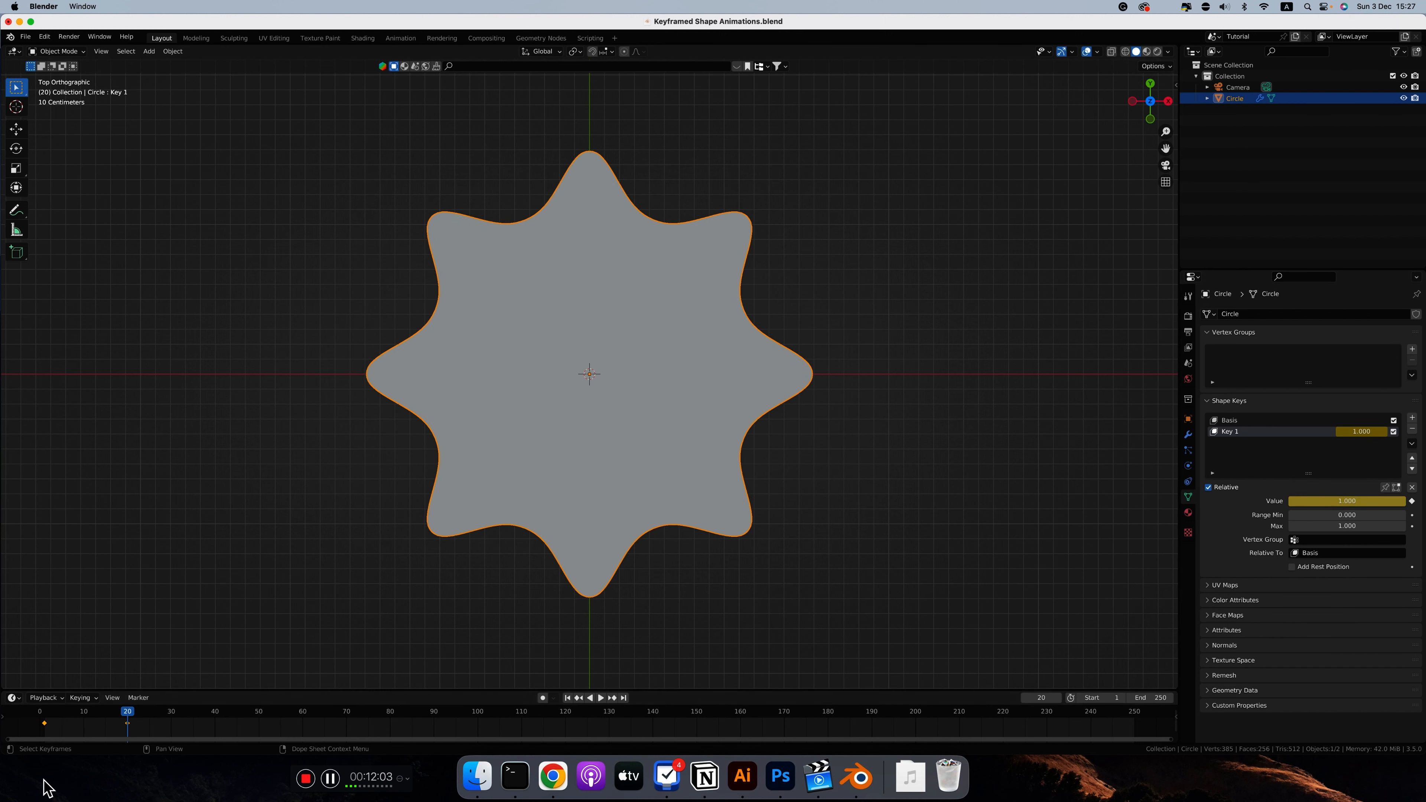
Step: Play the circle-to-star morph from frame 1 and return to the first frame
left_click(45, 721)
key("space")
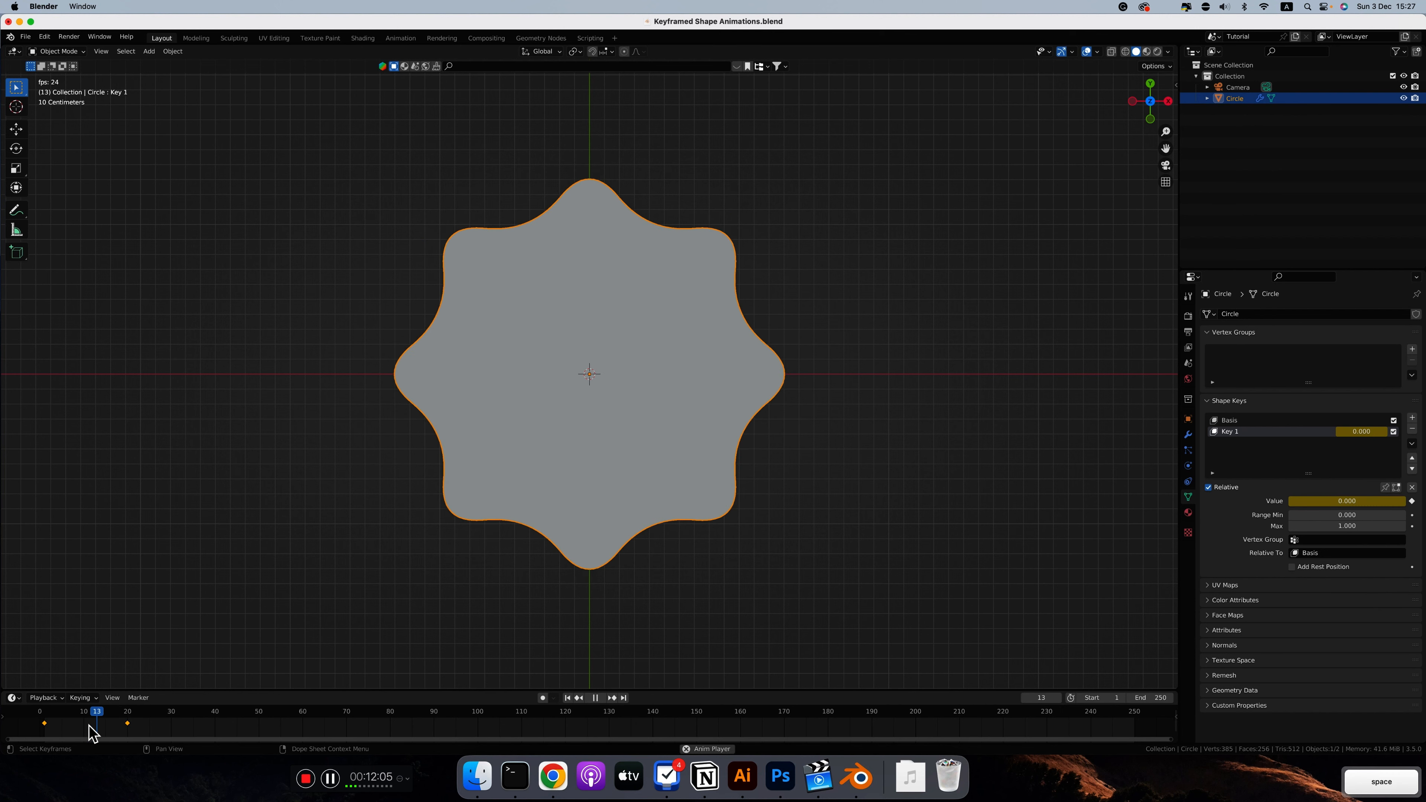
key("space")
left_click(46, 719)
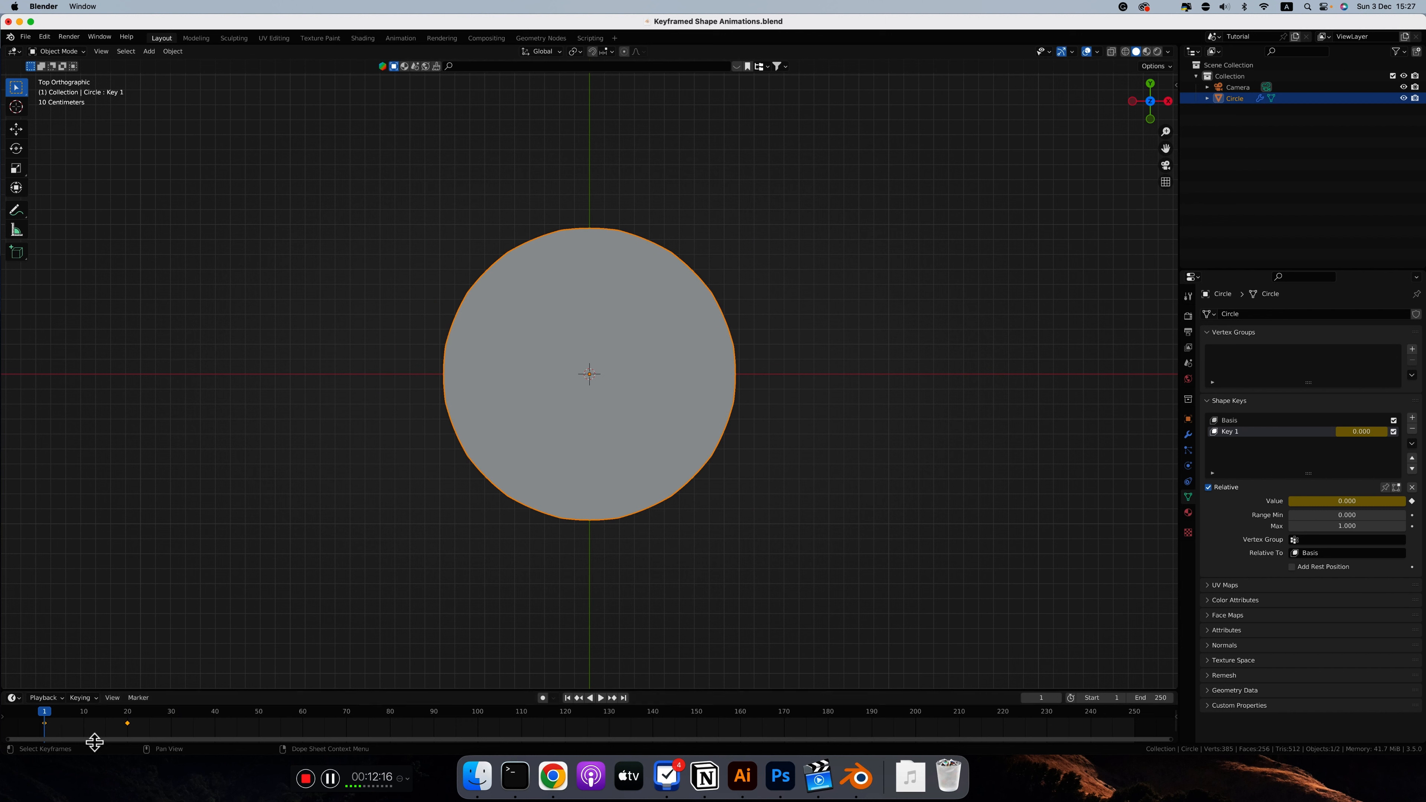
Step: Set the shape key keyframes' interpolation mode to Bounce and play the animation
right_click(130, 726)
mouse_move(110, 669)
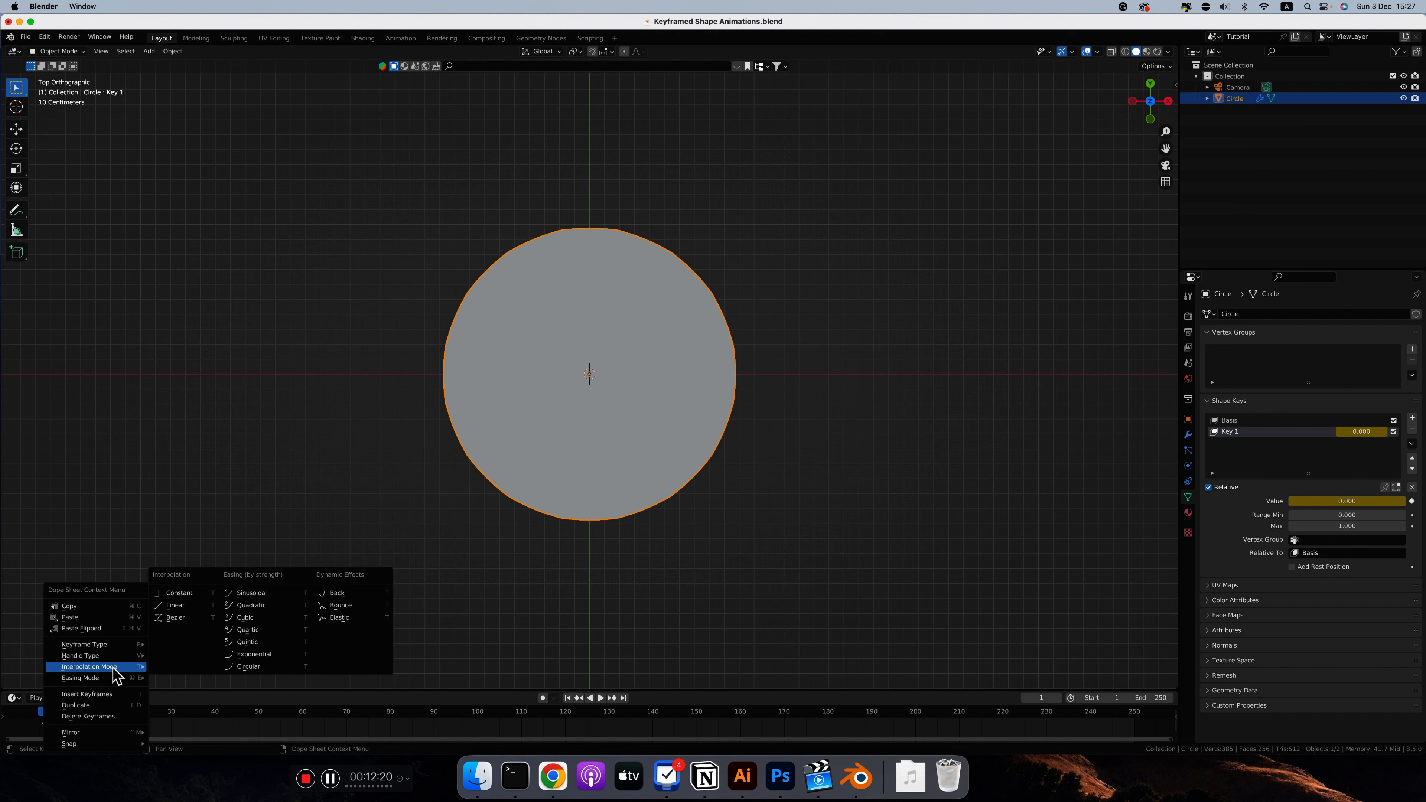
left_click(339, 608)
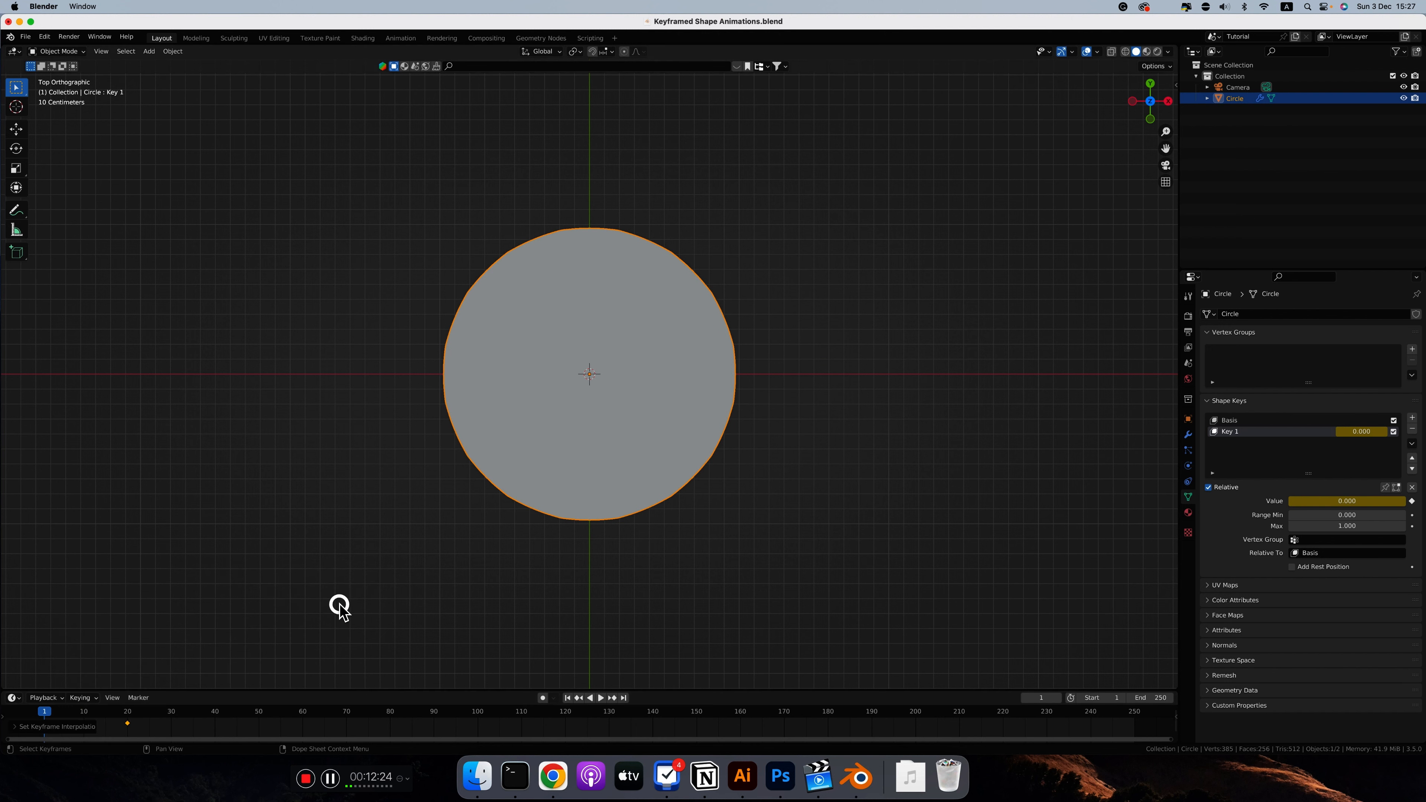
key("space")
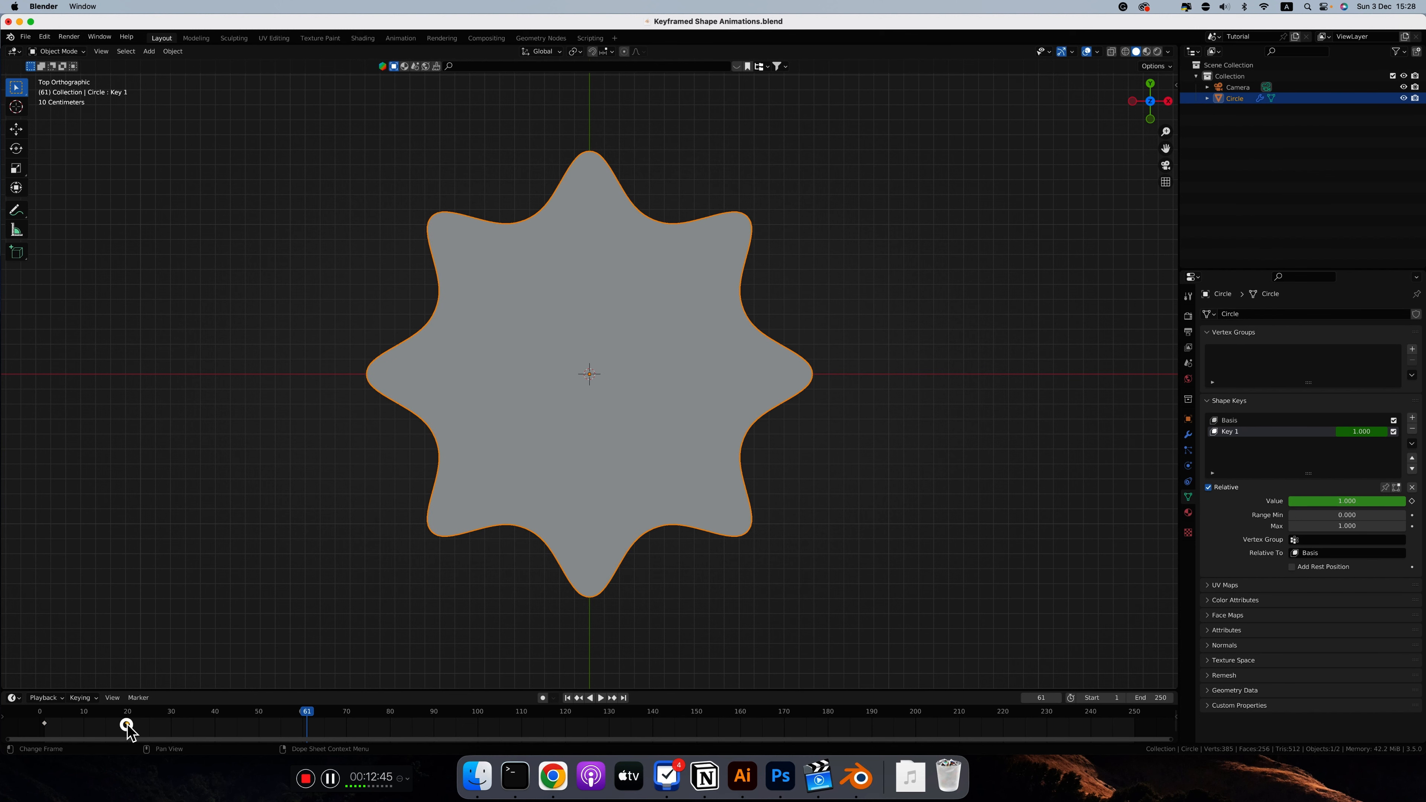
Step: Try the second keyframe at frame 10, move it back to frame 20 and replay the animation
left_click_drag(128, 724, 77, 726)
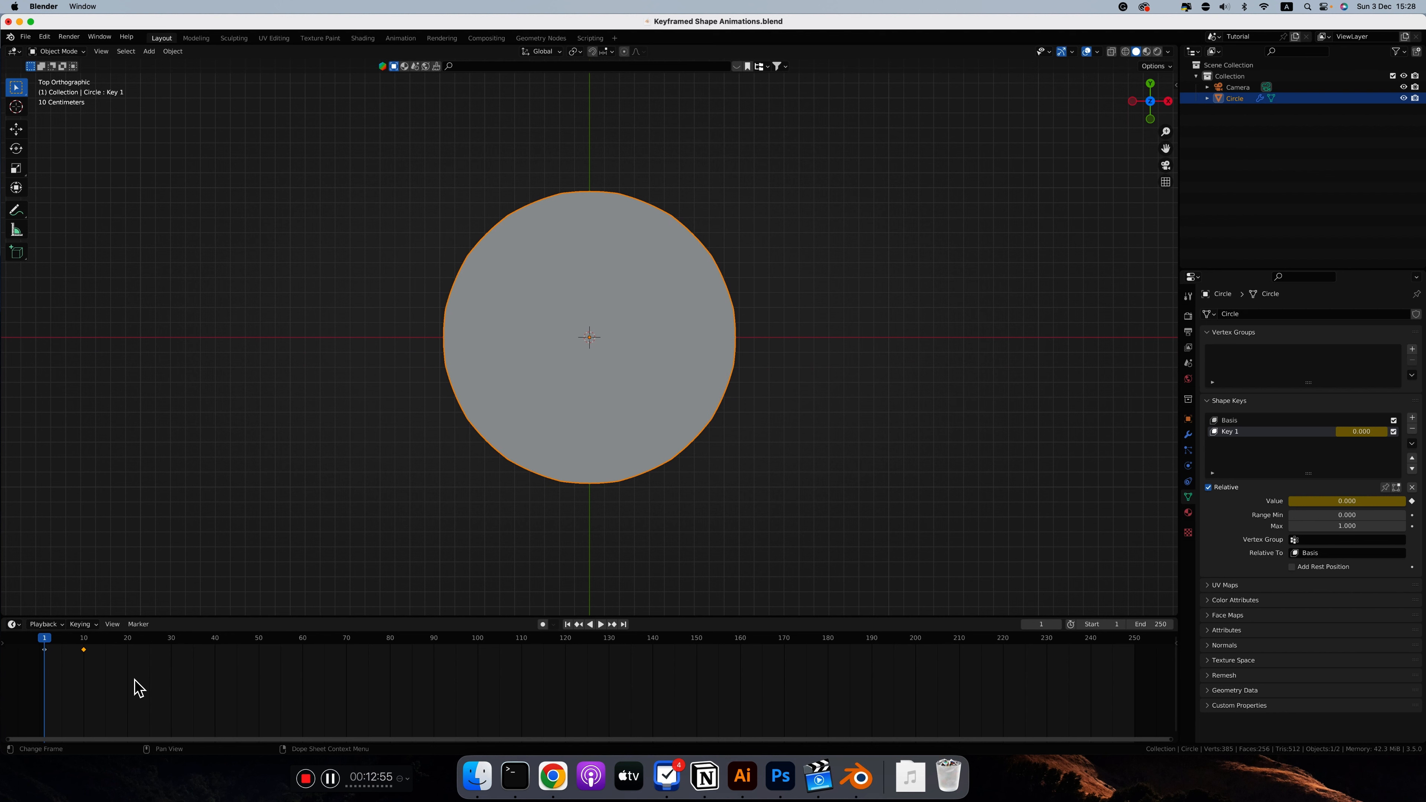
key("space")
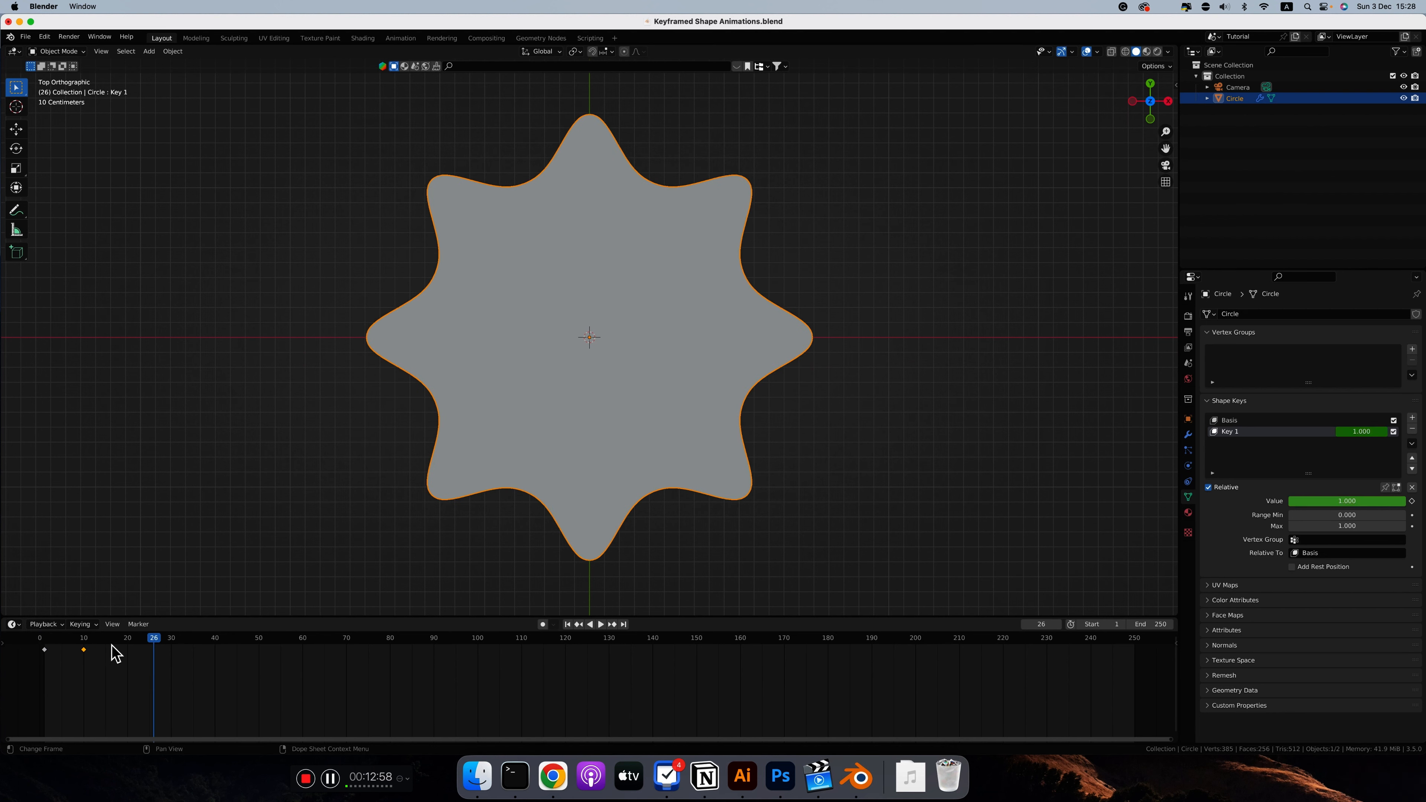
left_click(128, 646)
left_click_drag(86, 650, 45, 642)
key("space")
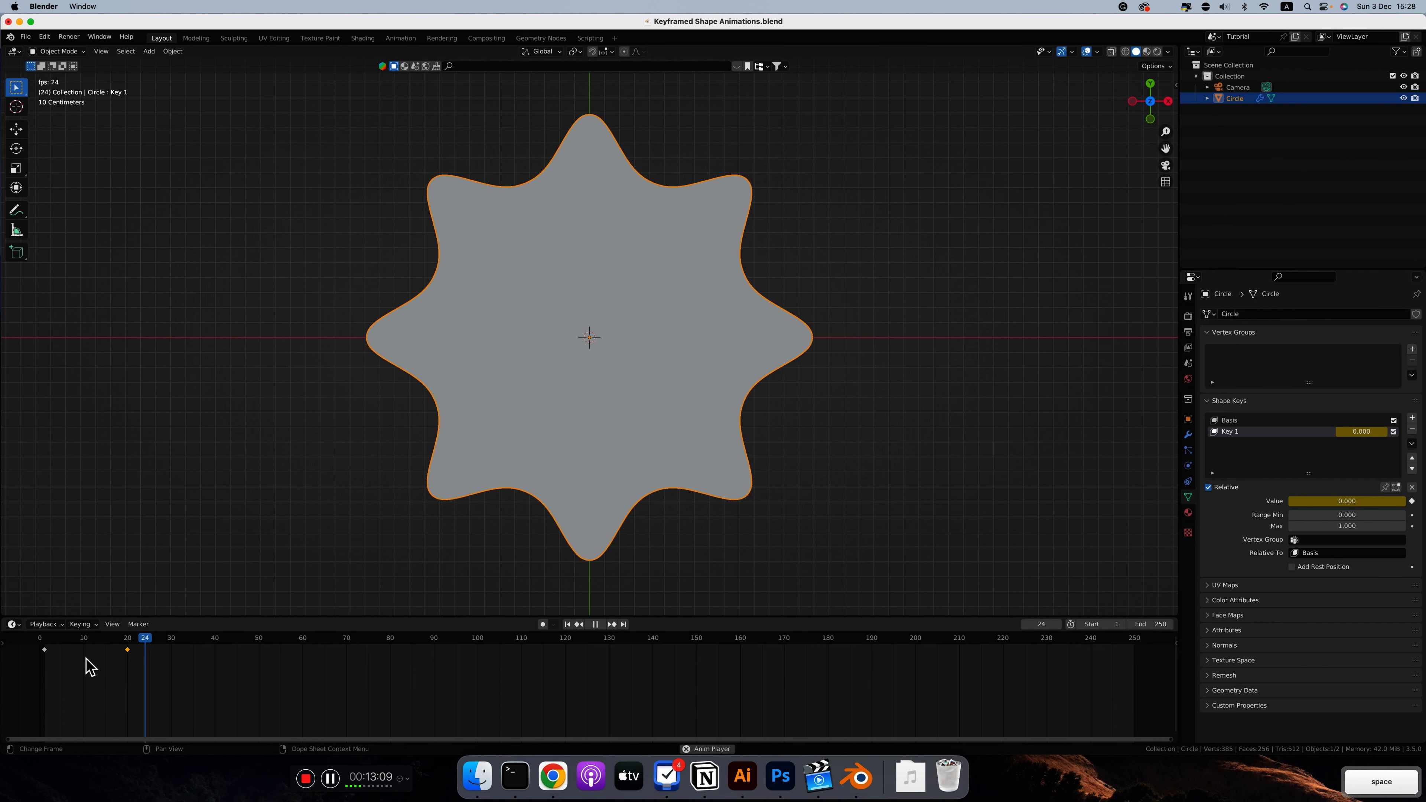
key("space")
Step: Change the interpolation mode of the keyframes at frames 1 and 20 and play the animation
left_click(44, 650)
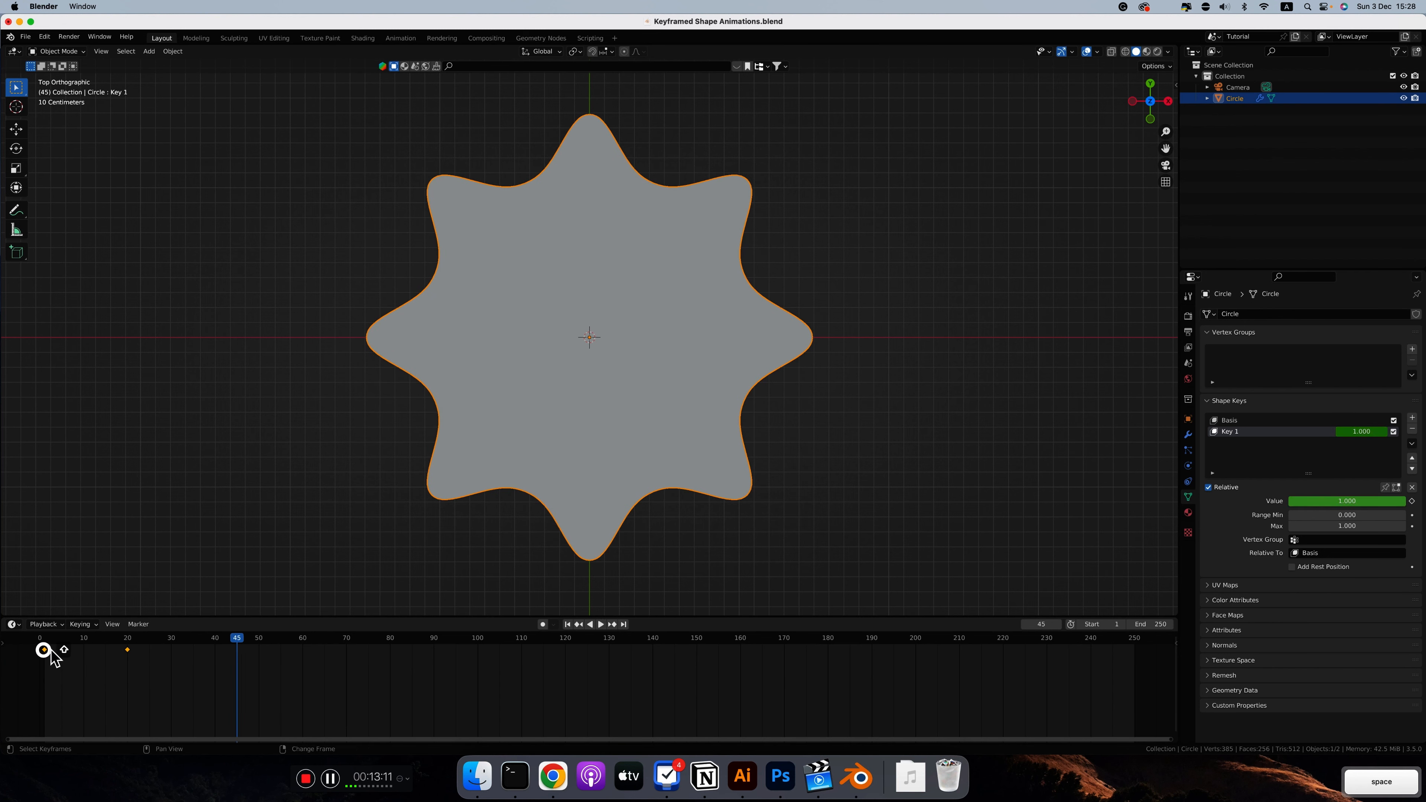
right_click(128, 650)
left_click(128, 650)
left_click(337, 598)
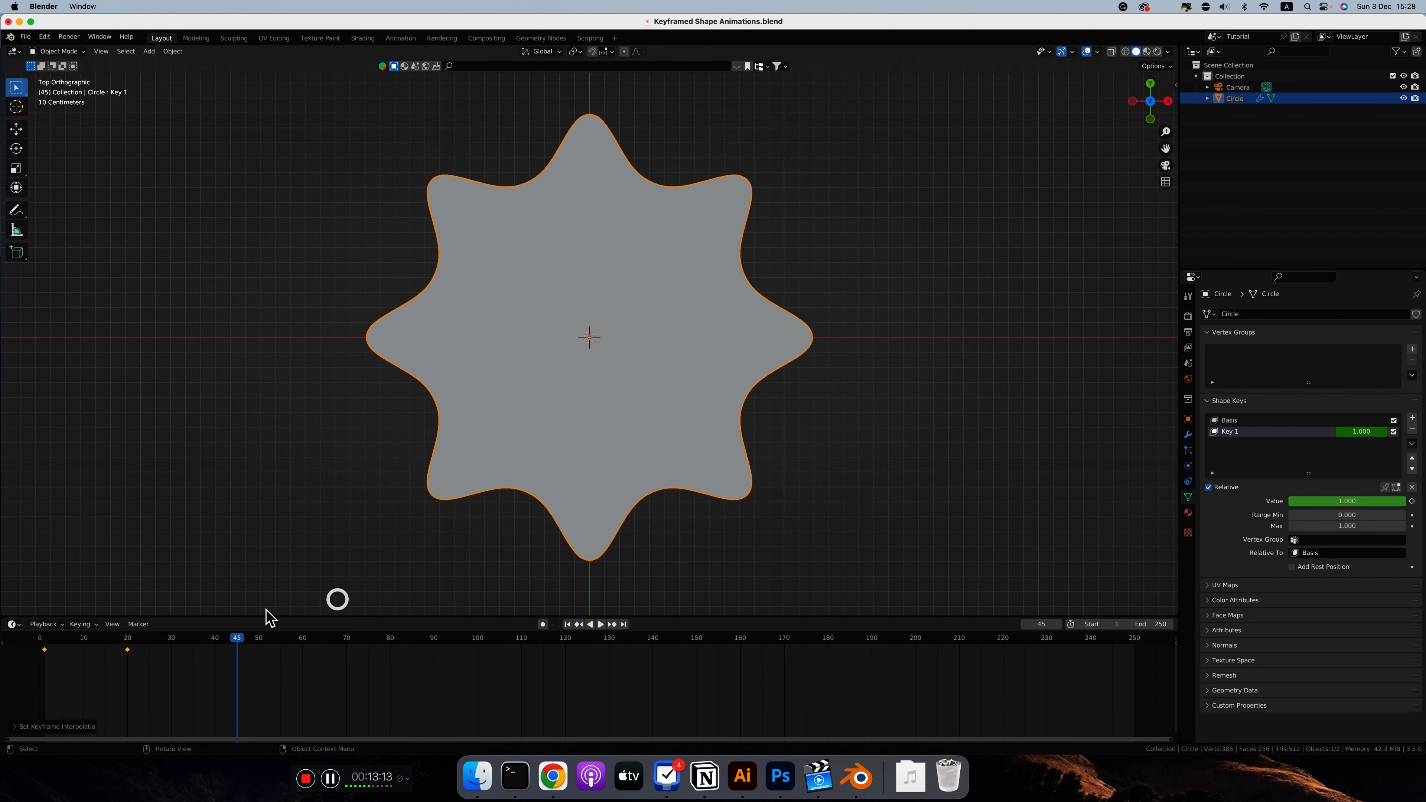
key("space")
key("space")
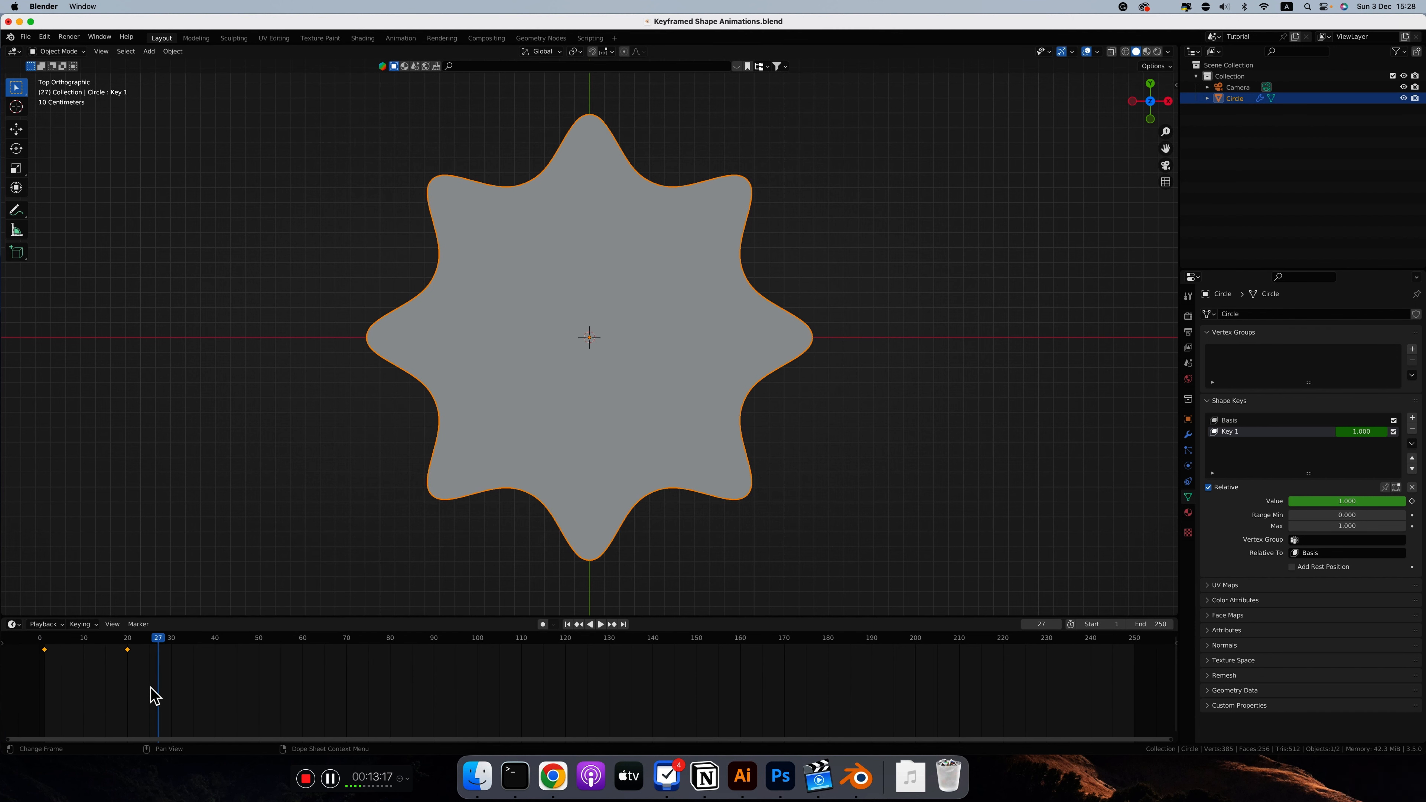
Step: Move the second keyframe to frame 50 and play the animation from frame 1
left_click(150, 686)
left_click_drag(127, 650, 259, 650)
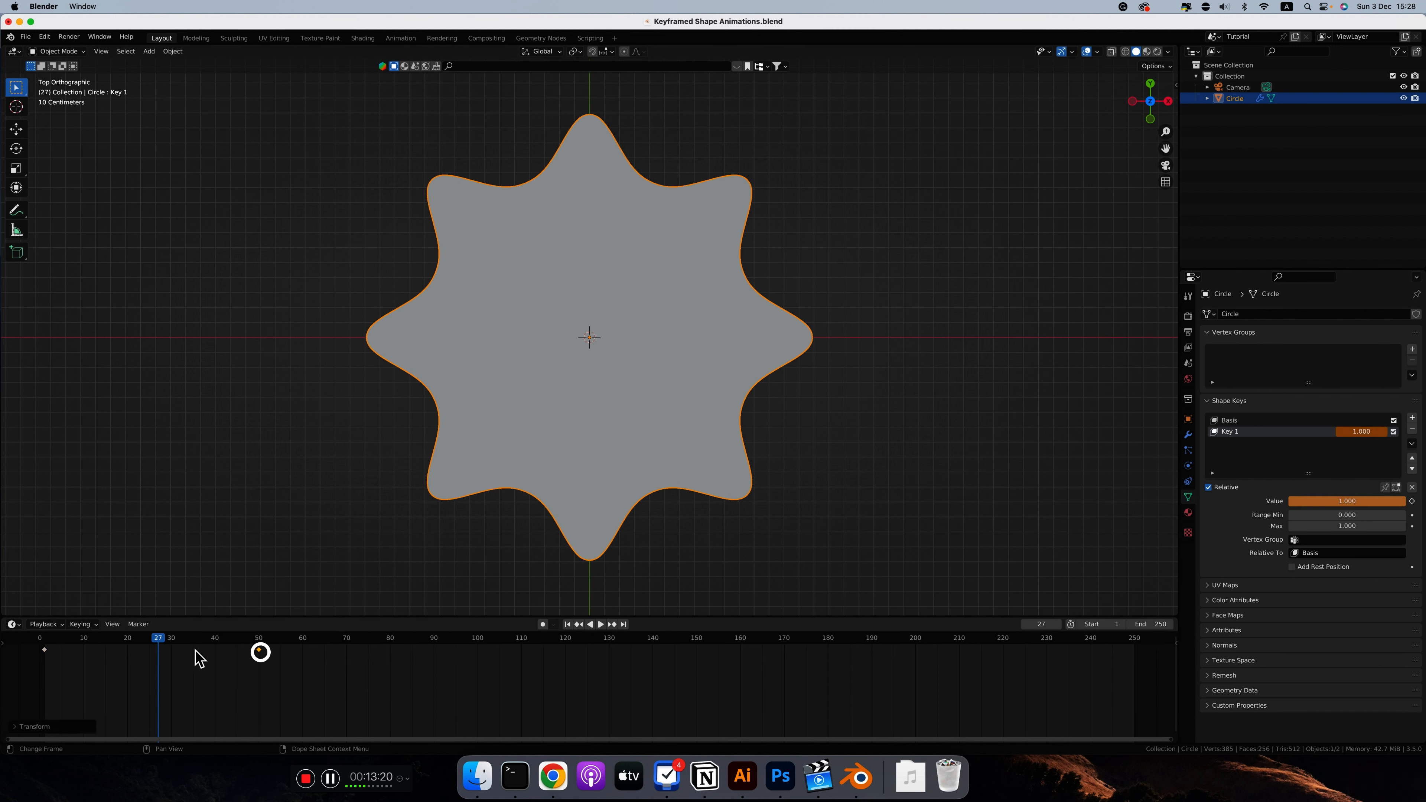
left_click(45, 646)
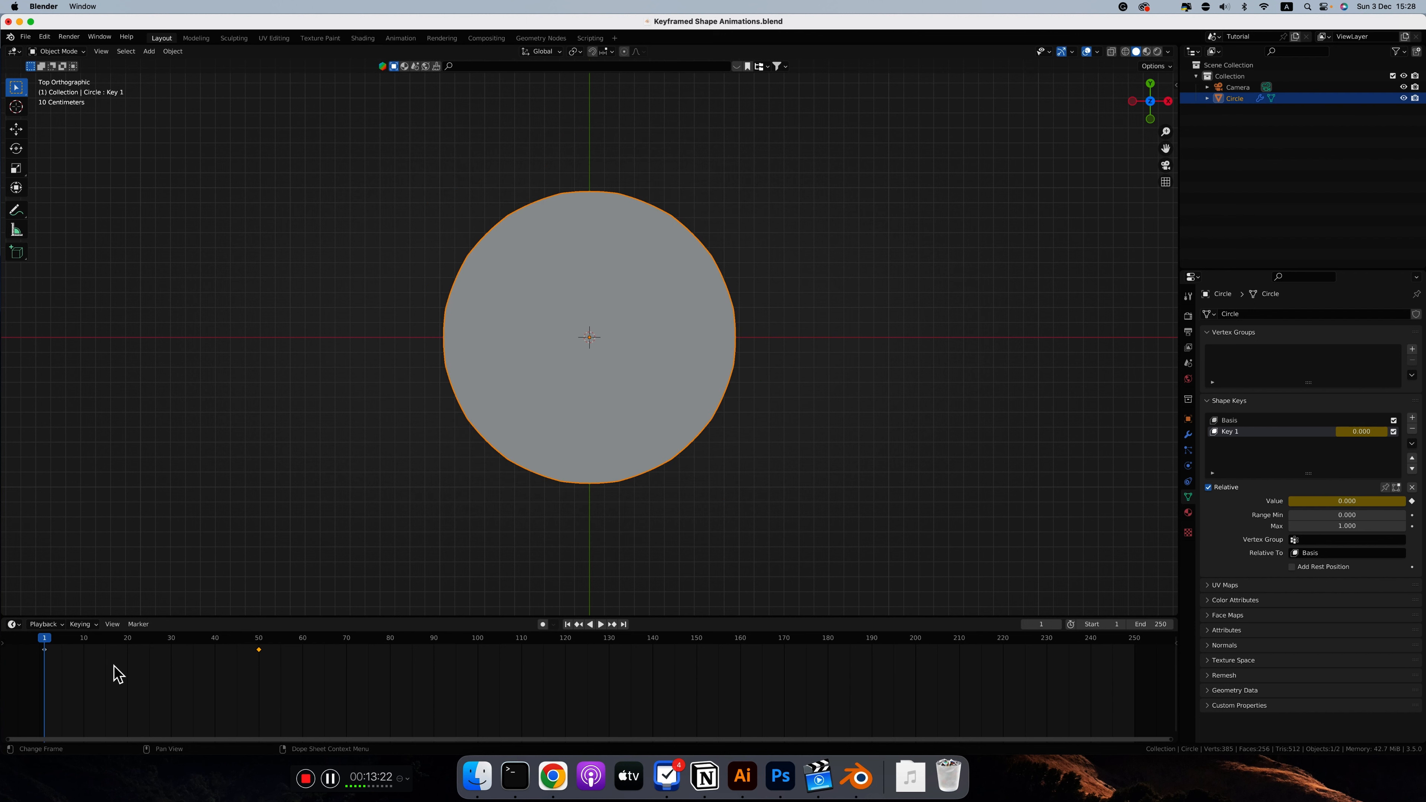
key("space")
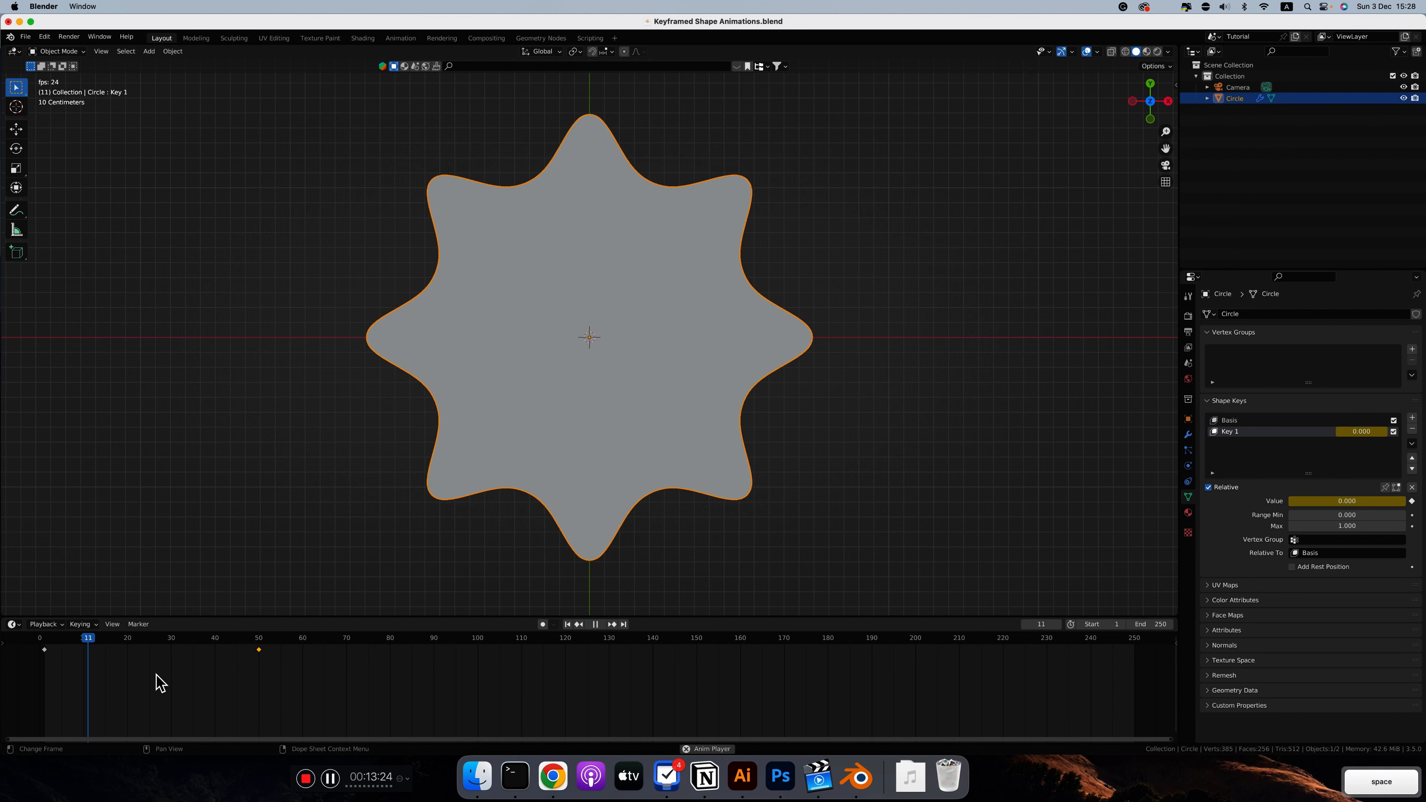
key("space")
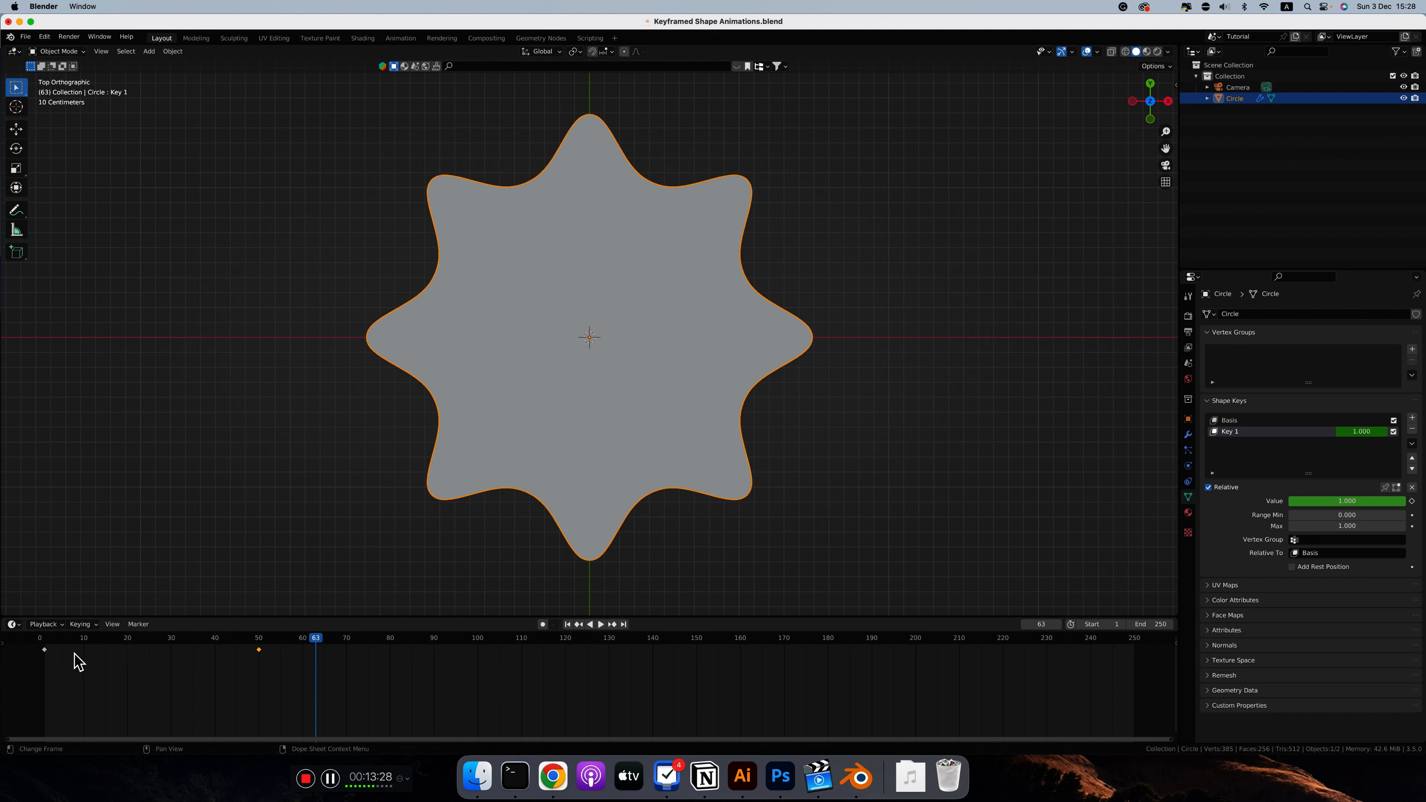
Step: Replay the 50-frame morph from frame 1 to examine its changed interpolation
left_click(45, 642)
key("space")
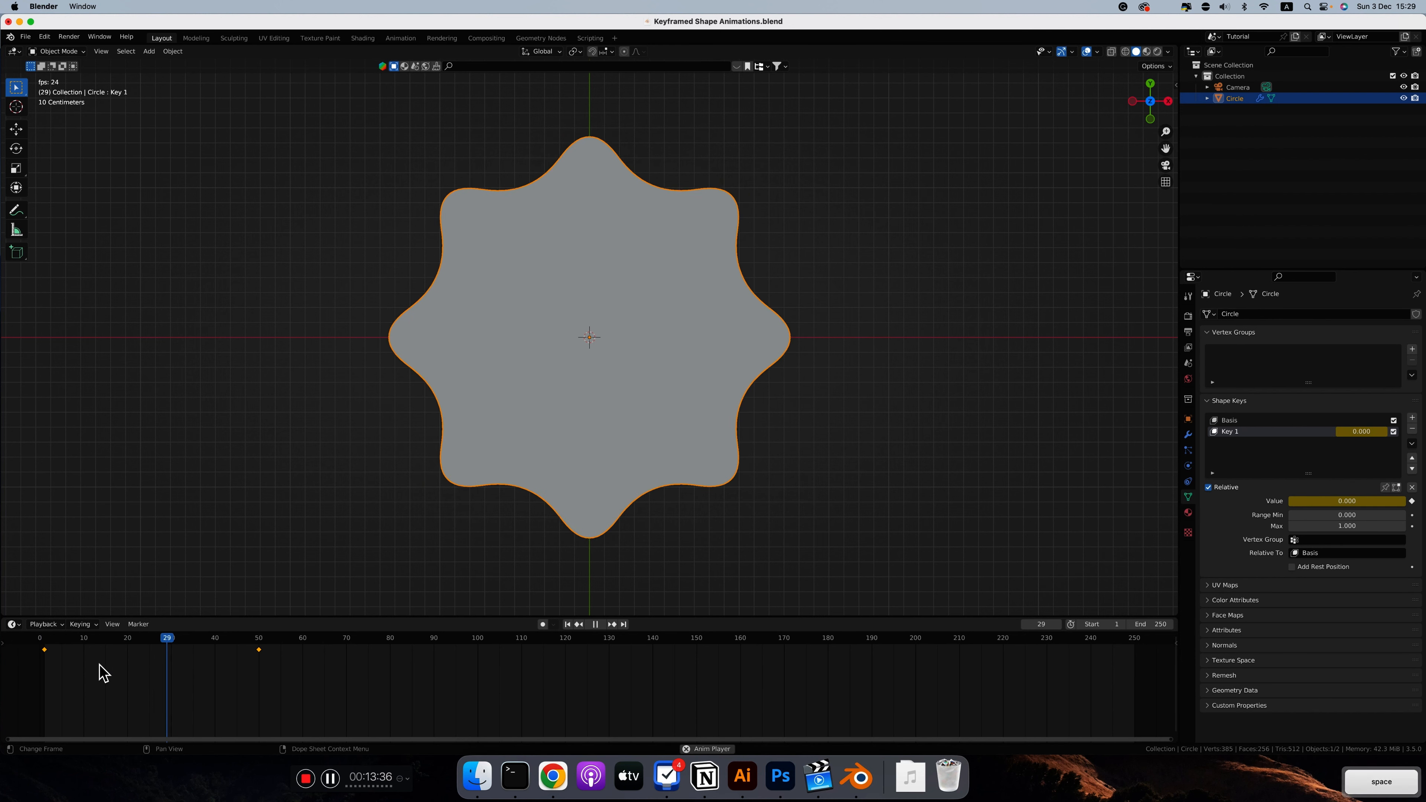
key("space")
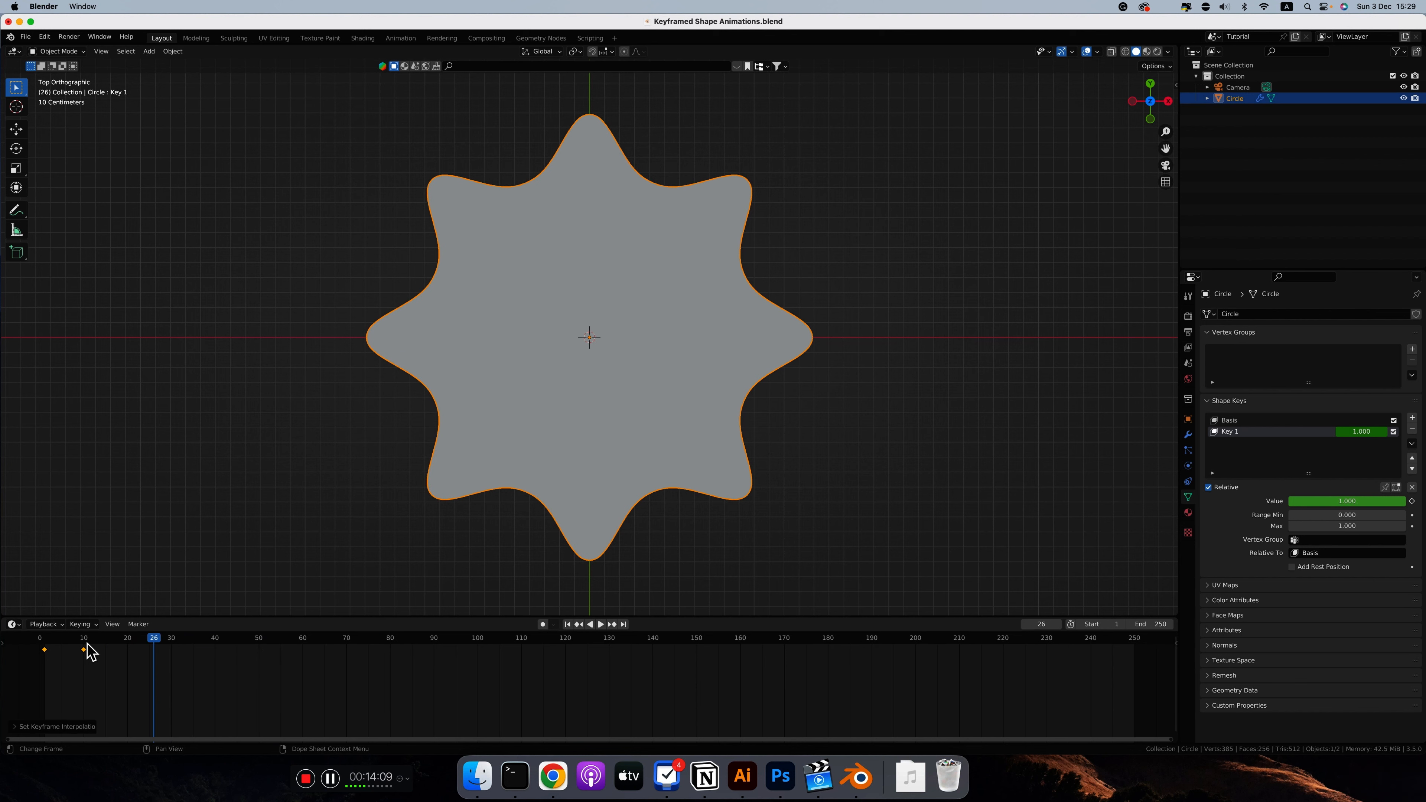
Step: Reposition the second keyframe at frame 20, undoing one change, and play the animation
left_click(88, 640)
left_click_drag(85, 649, 130, 649)
key("super+z")
key("space")
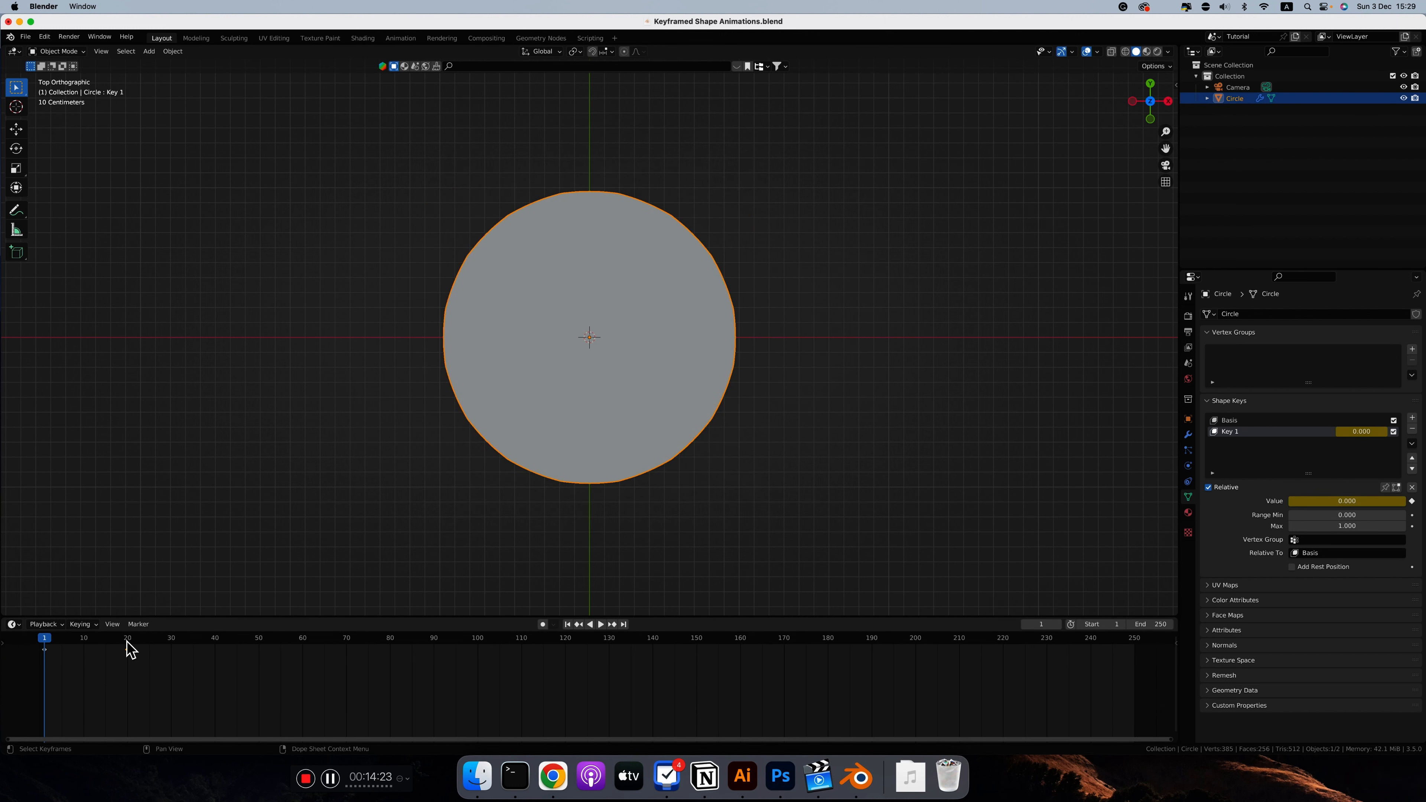
Step: Go to frame 20 and add another shape key below Key 1
left_click(127, 642)
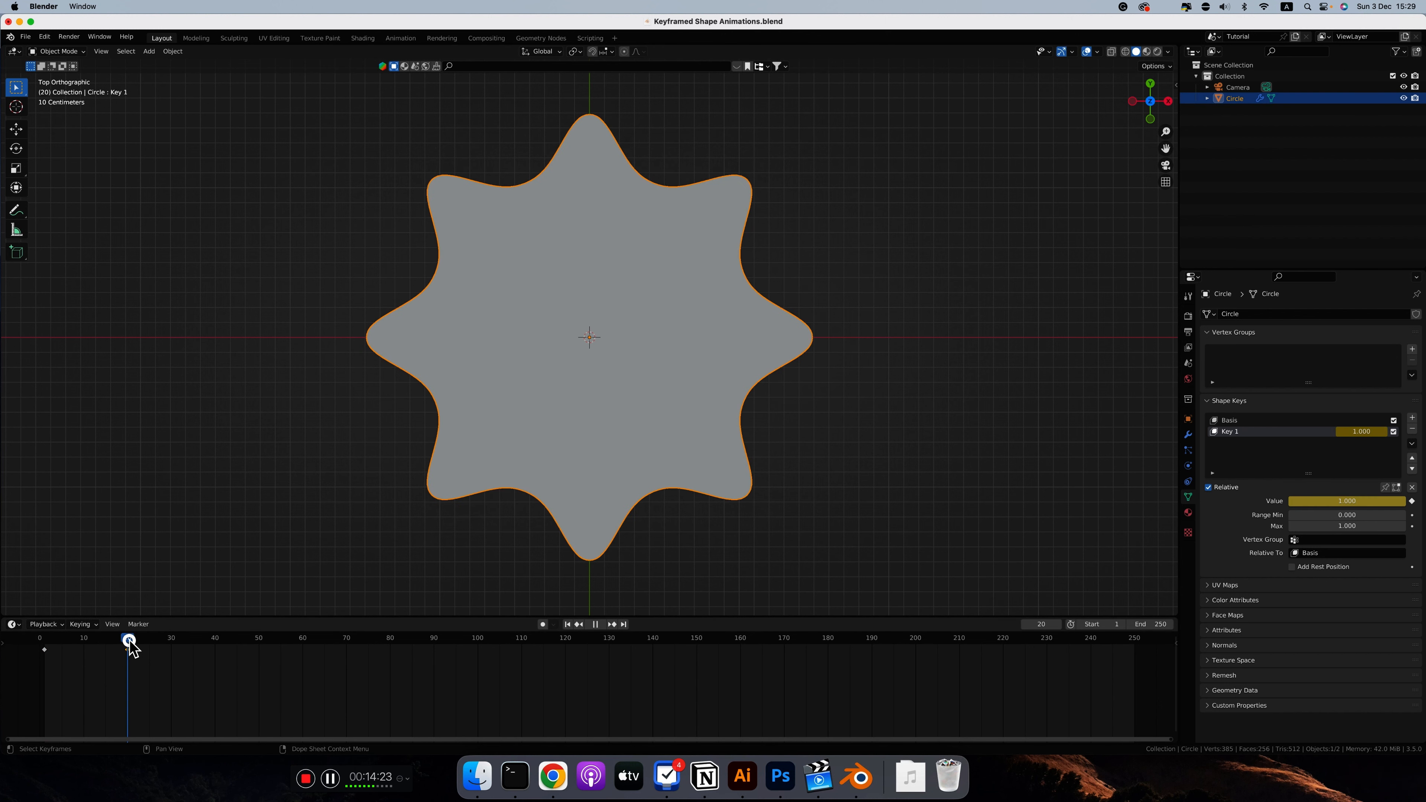
left_click(1412, 418)
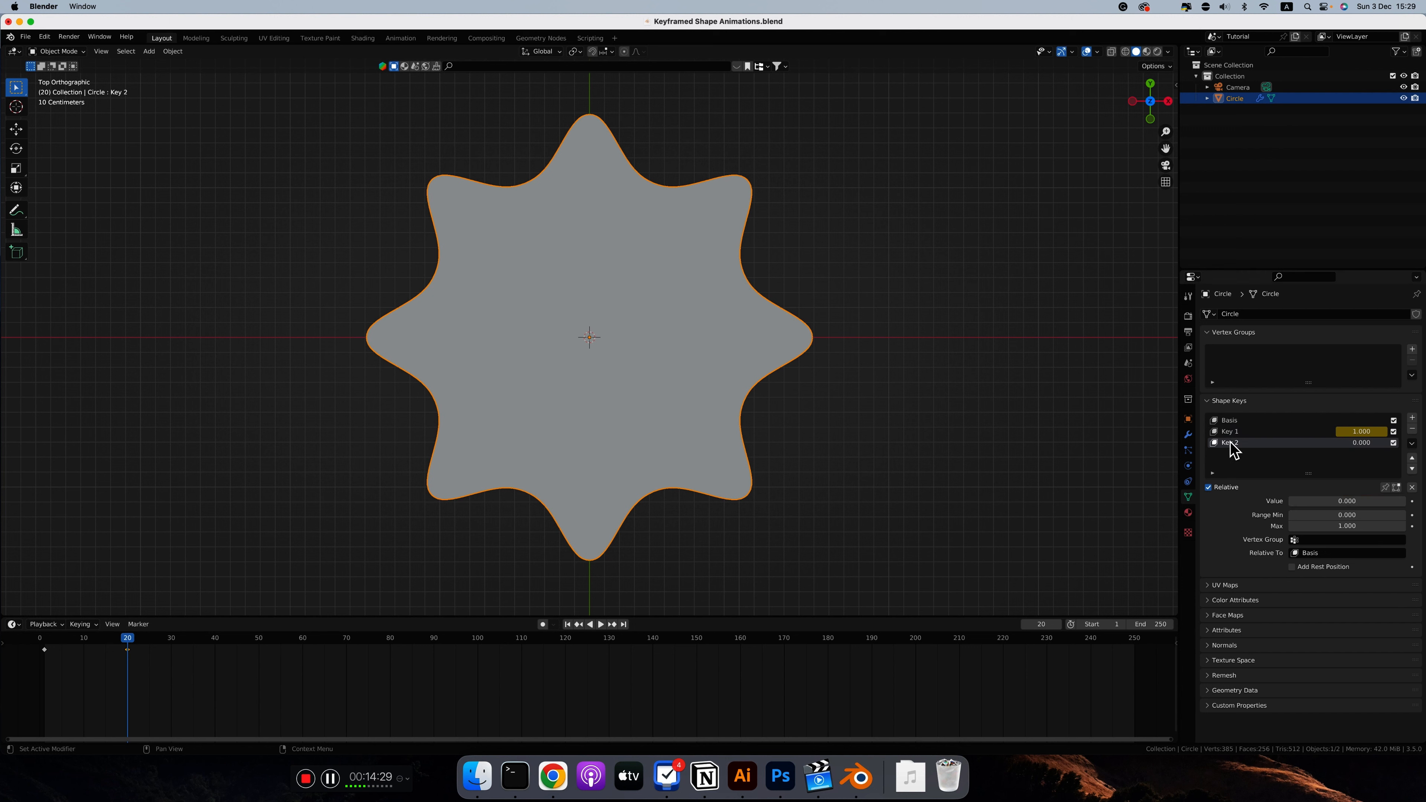
Step: Edit Key 2's mesh, keeping alternate vertices selected with Checker Deselect at offset 0, and scale them inward to about 0.2
key("Tab")
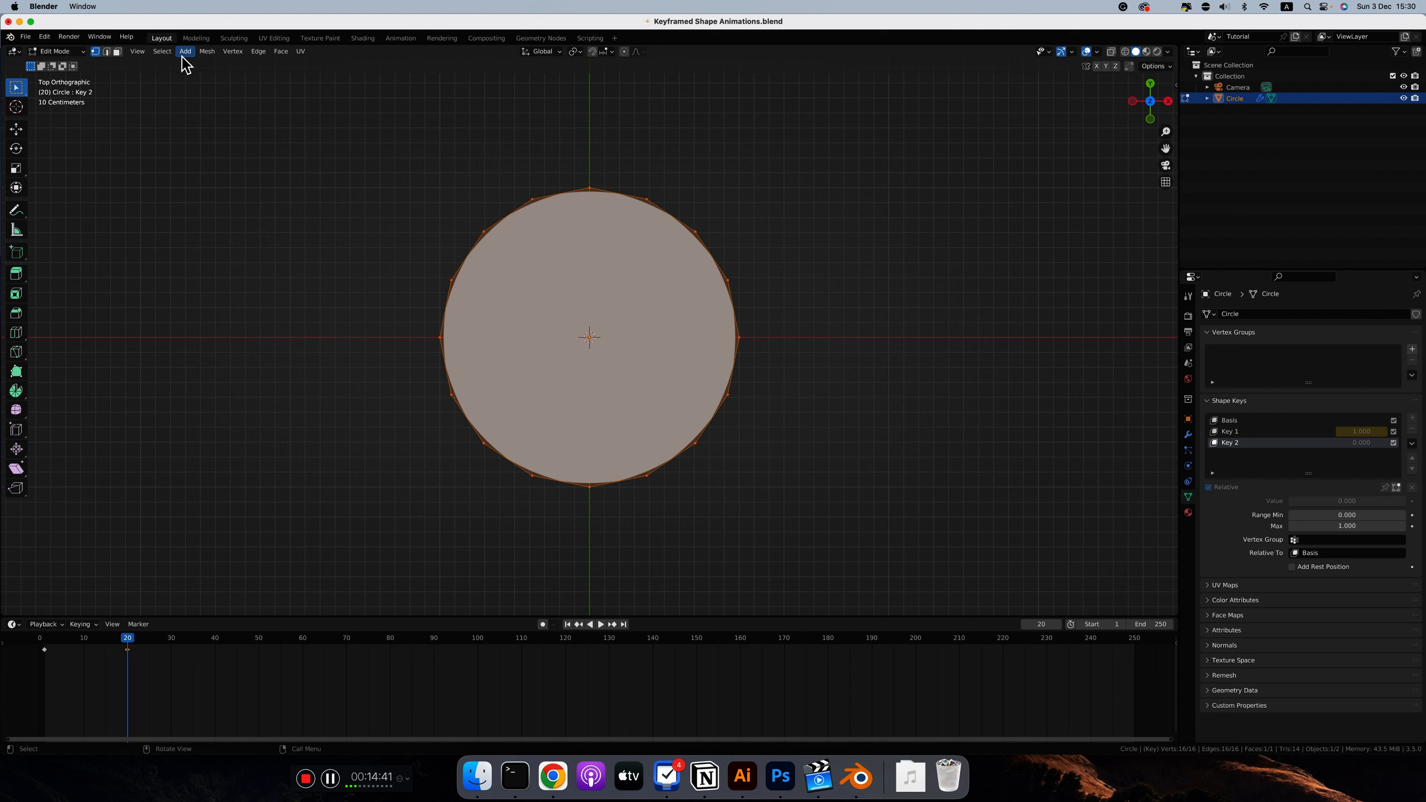
left_click(161, 52)
left_click(188, 153)
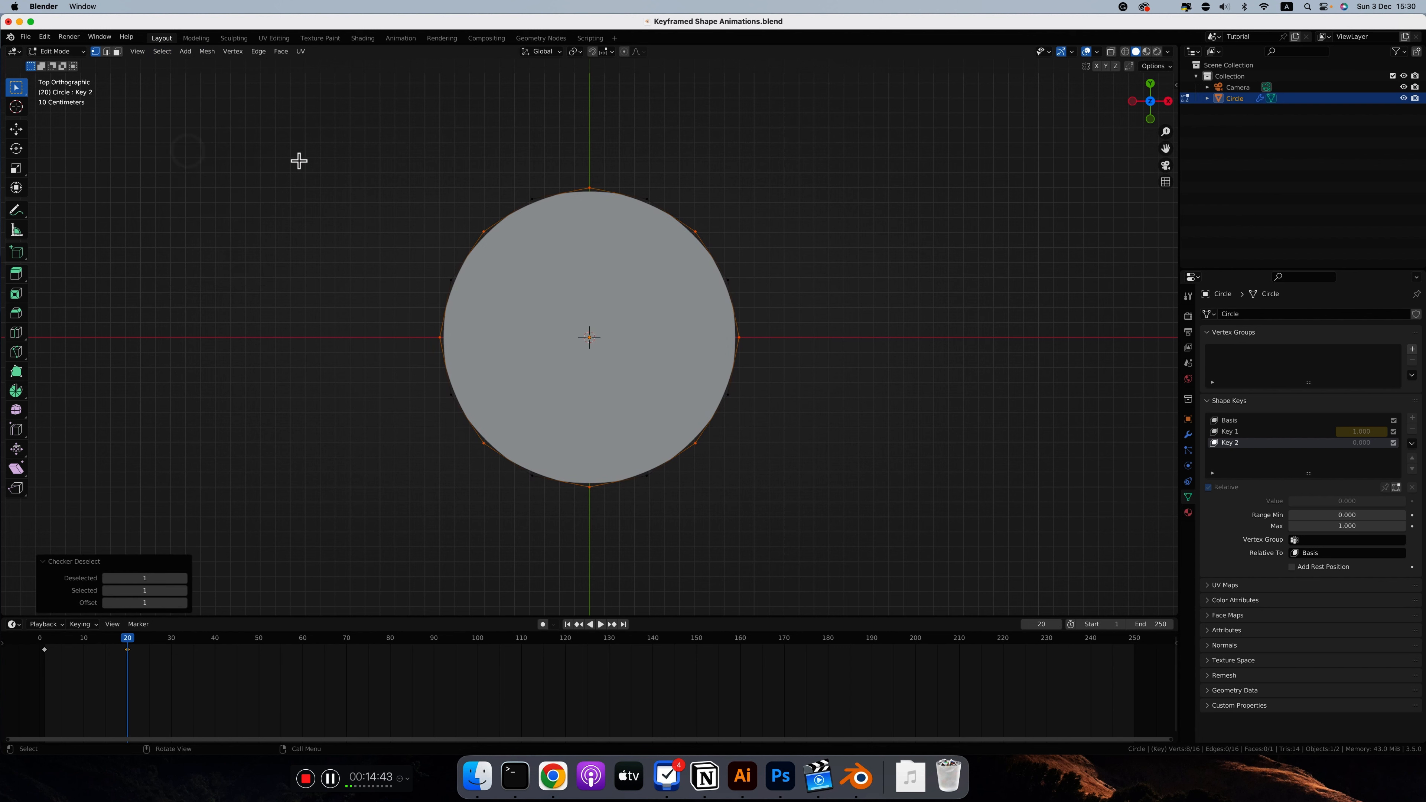
left_click(106, 603)
key("s")
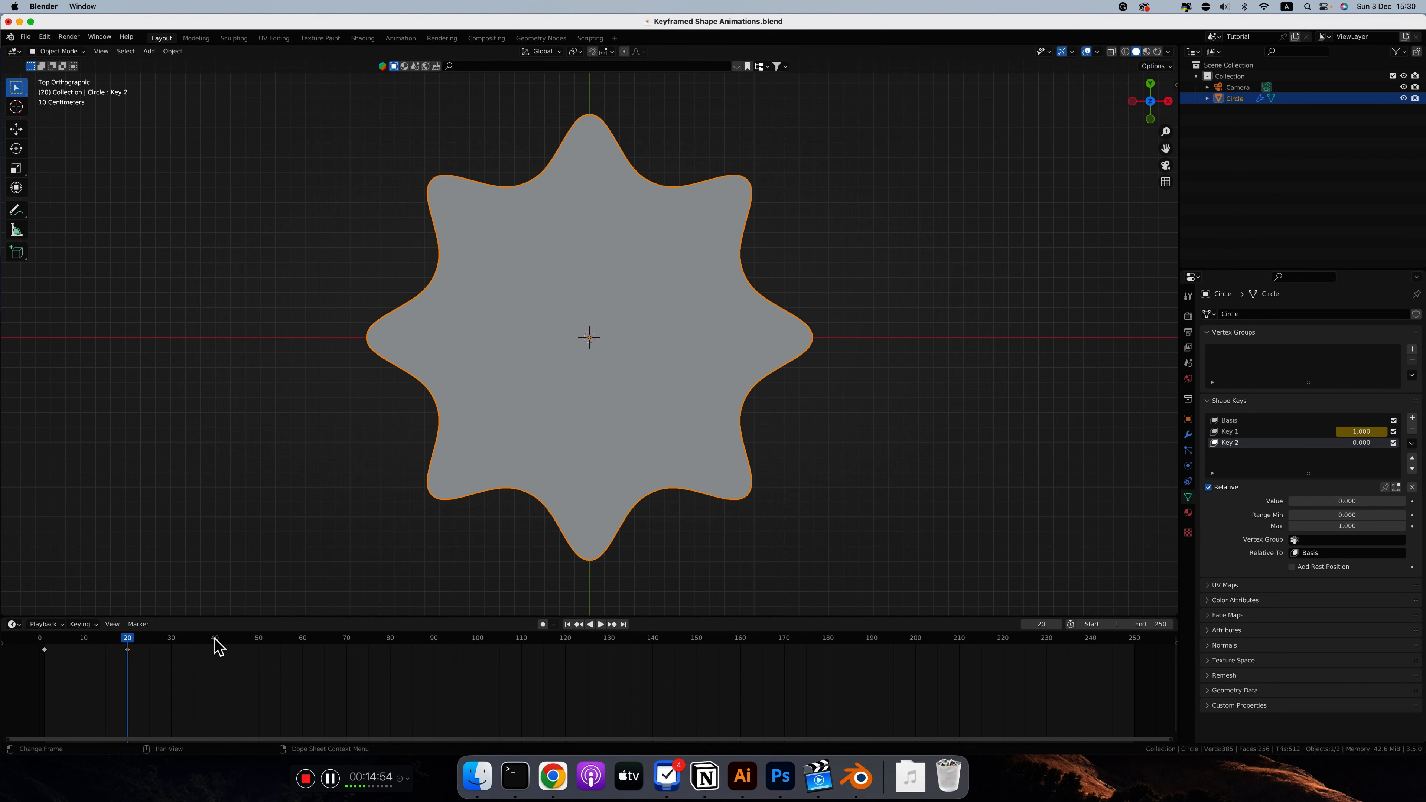
Step: At frame 40 in Object Mode, set Key 2's value to 1 and keyframe it
left_click(216, 641)
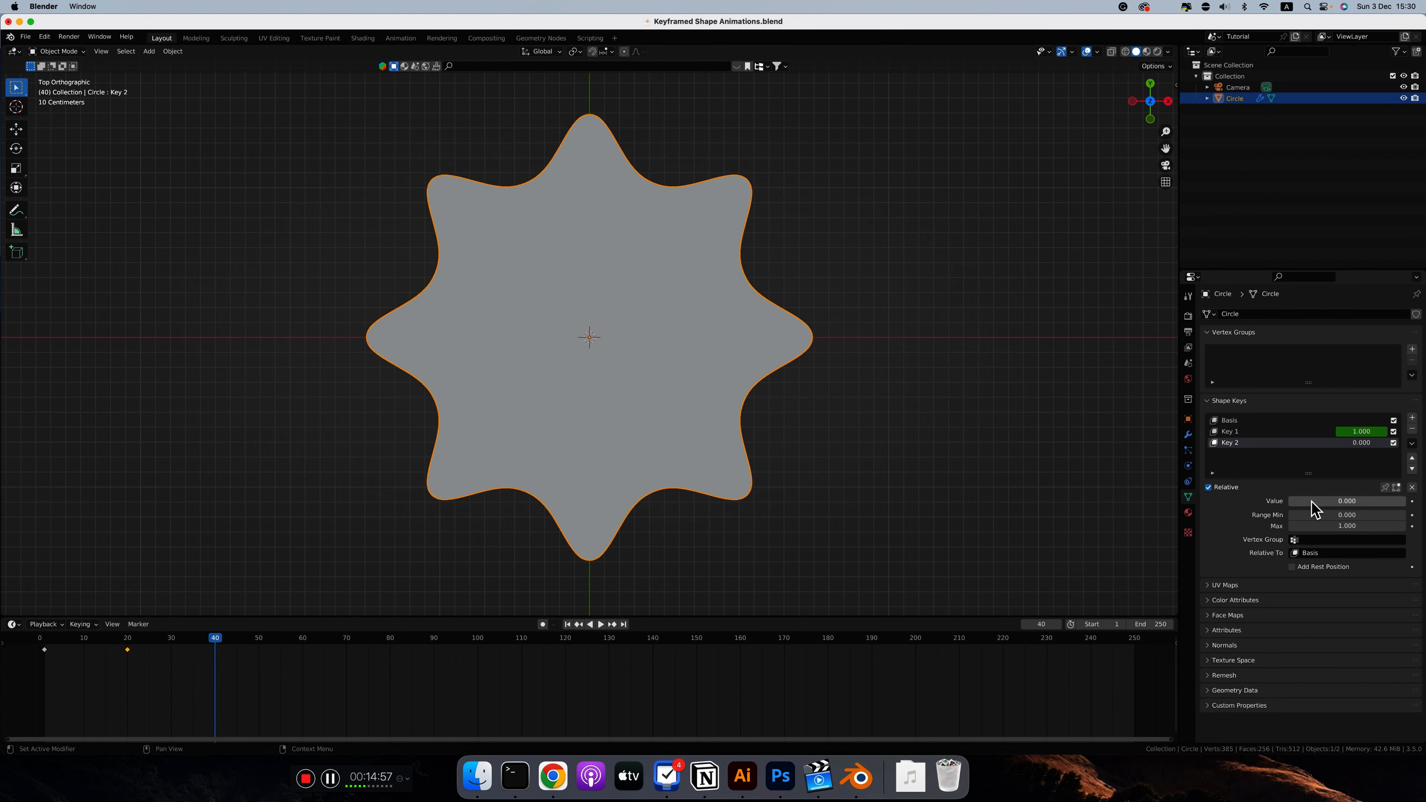
left_click_drag(1302, 502, 1346, 503)
right_click(1346, 503)
left_click(1346, 502)
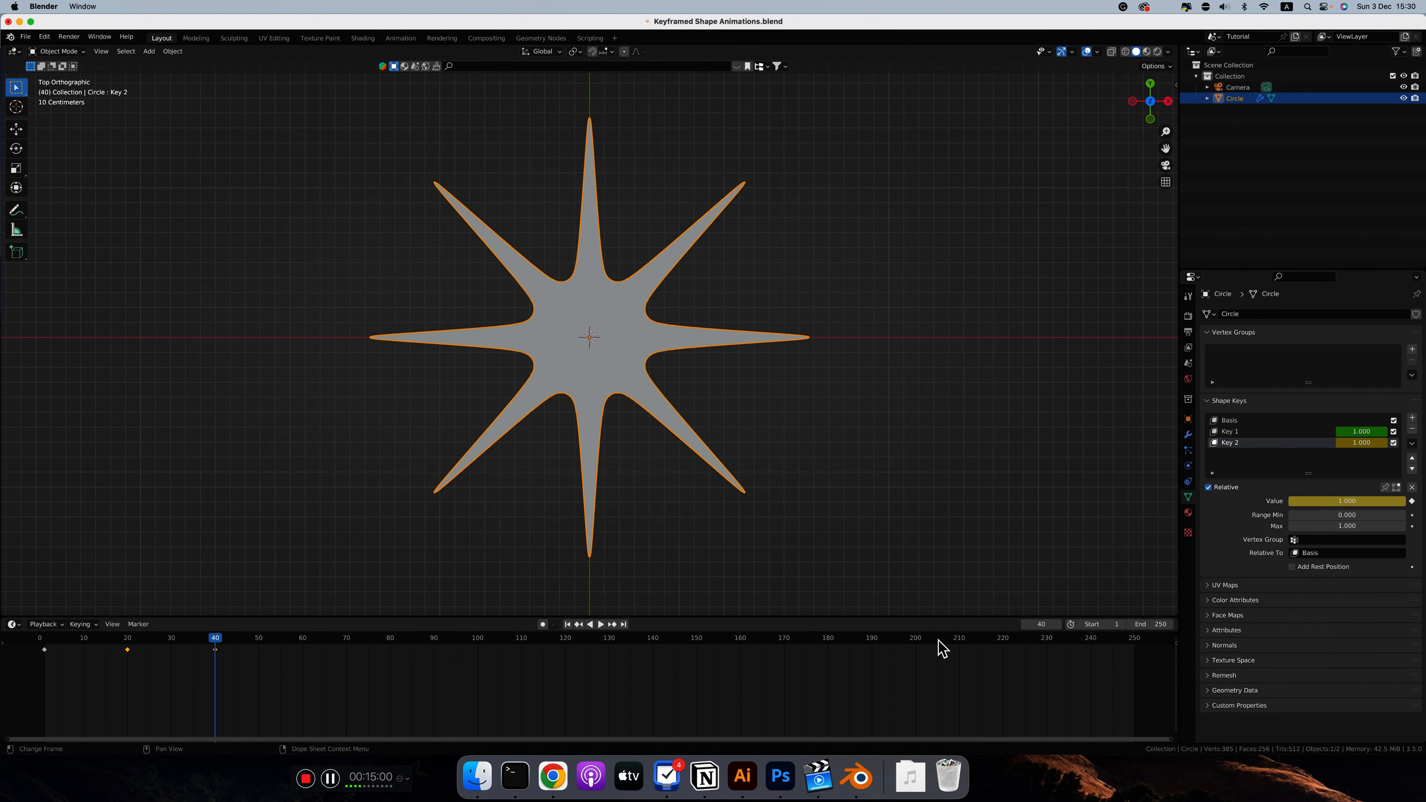
Step: At frame 20, set Key 2's value to 0 and insert a keyframe for it
left_click(128, 643)
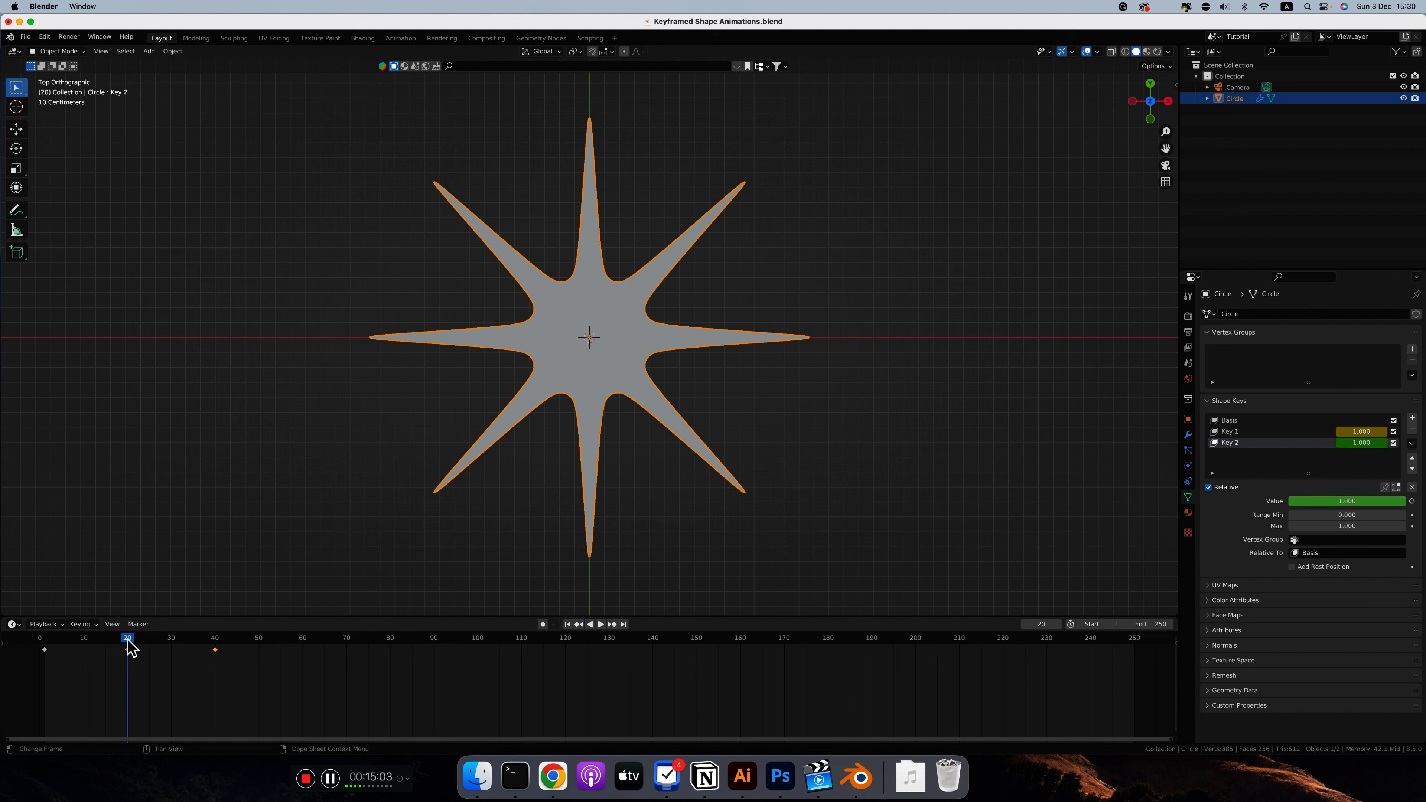
double_click(1349, 500)
type("0")
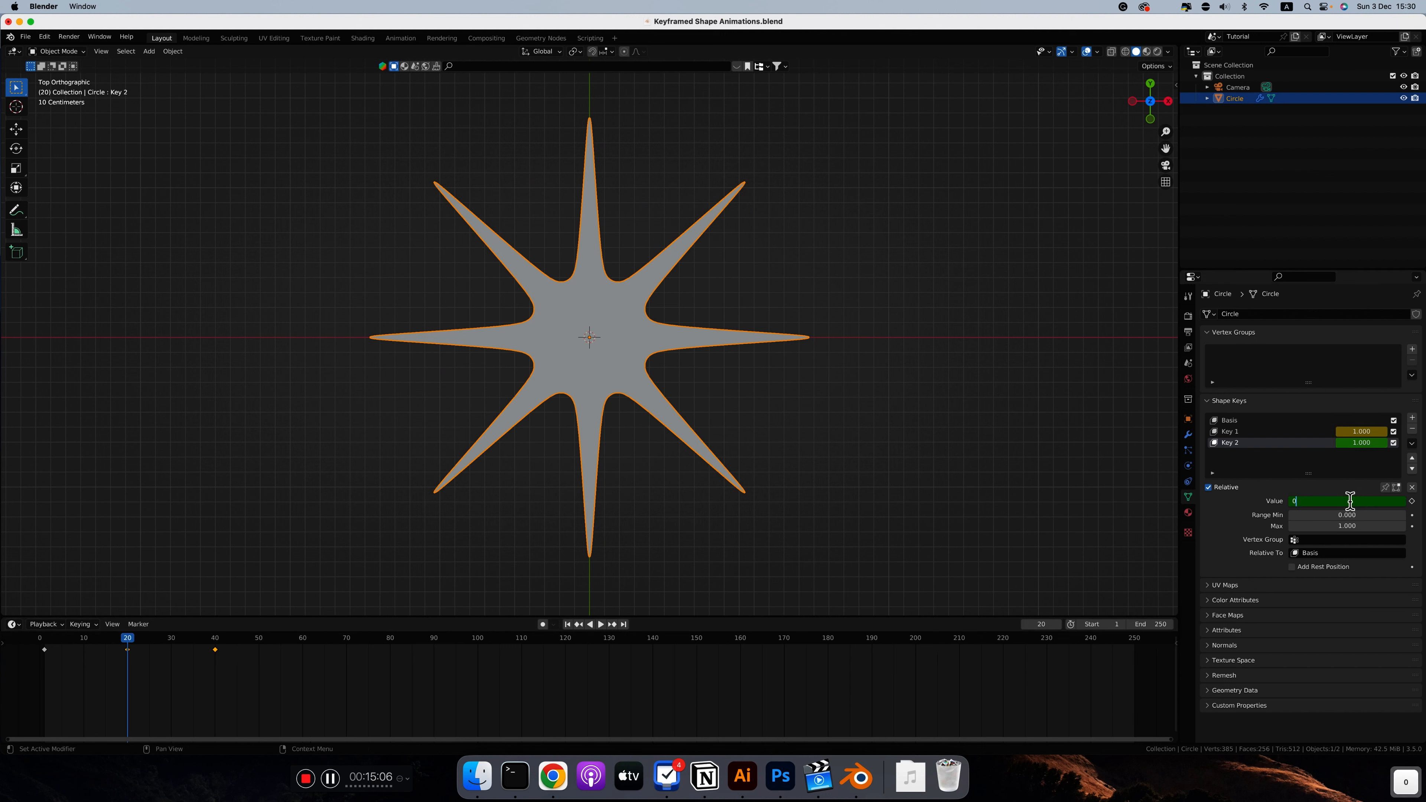
key("Return")
key("i")
Step: Play the animation from frame 1 to check the morph through both star shapes
left_click(44, 641)
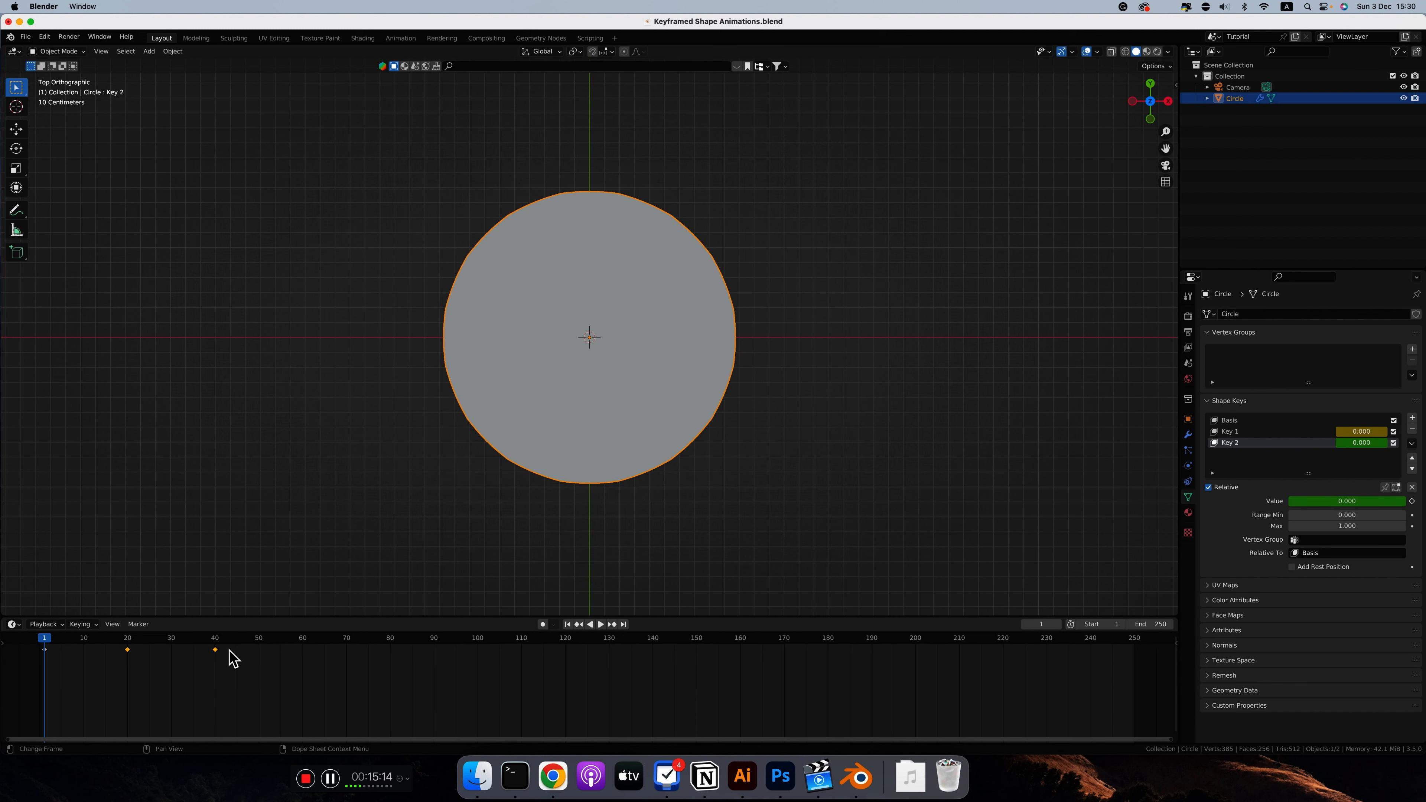
key("space")
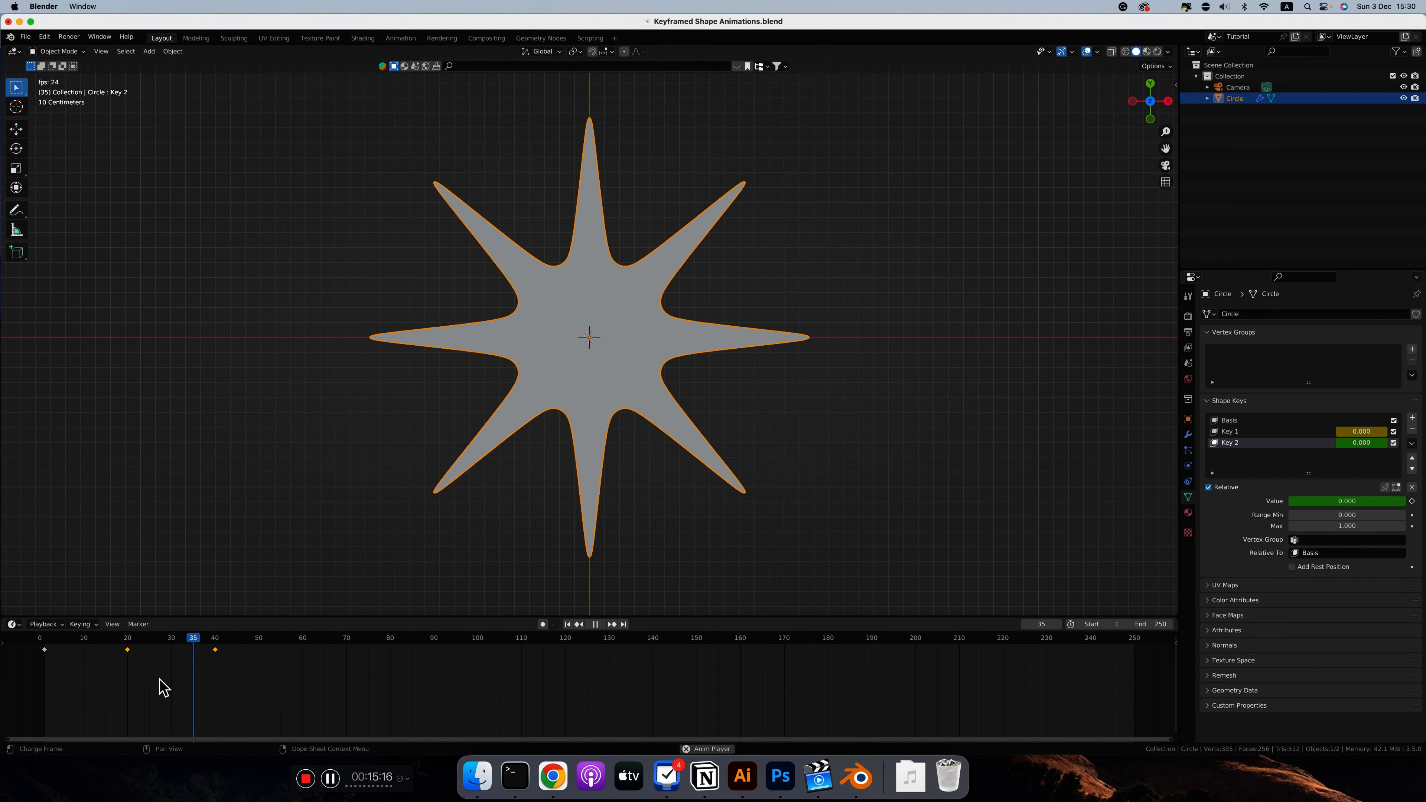
key("space")
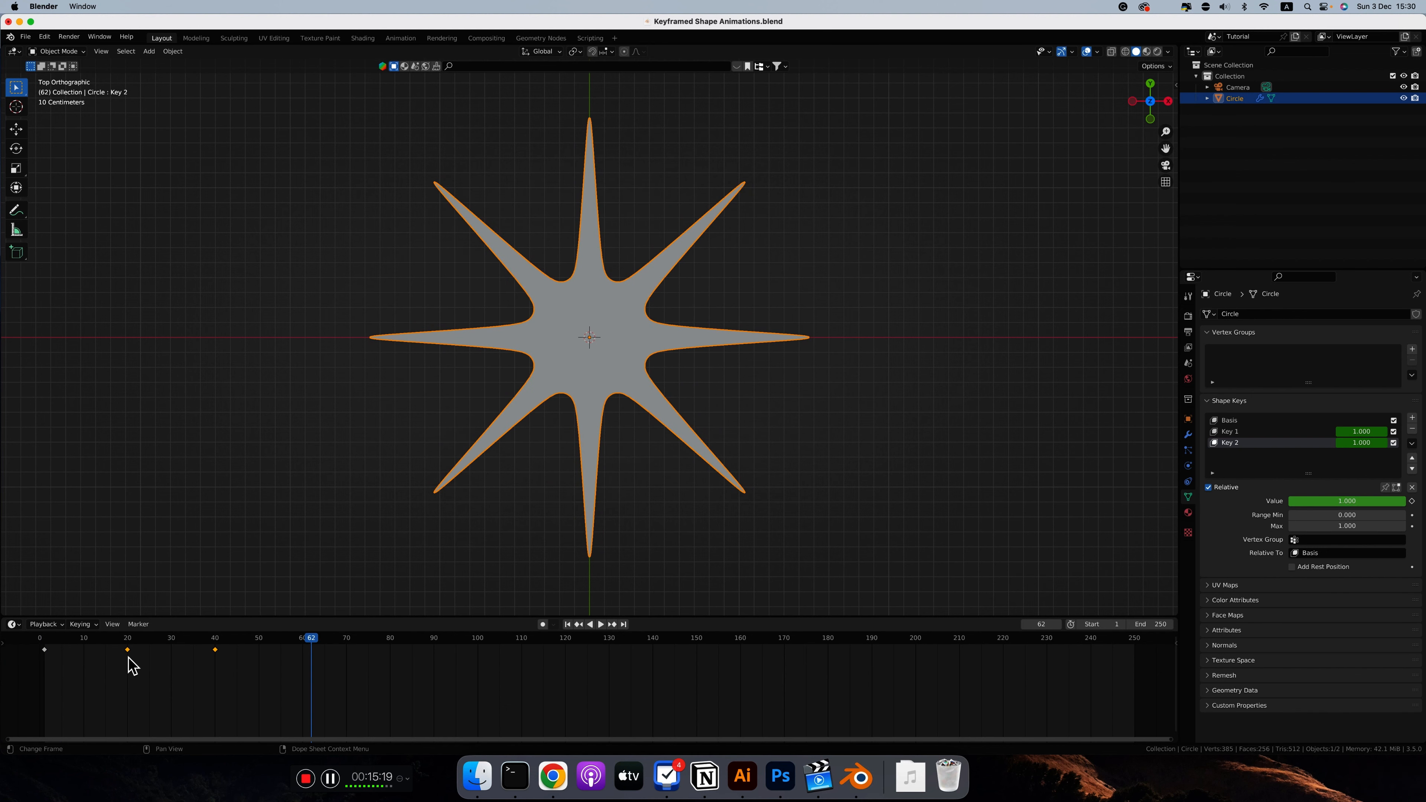
Step: Set the interpolation mode of the keyframes at frames 20 and 40 to Bounce and play the animation from the start
left_click_drag(128, 659, 233, 645)
right_click(233, 646)
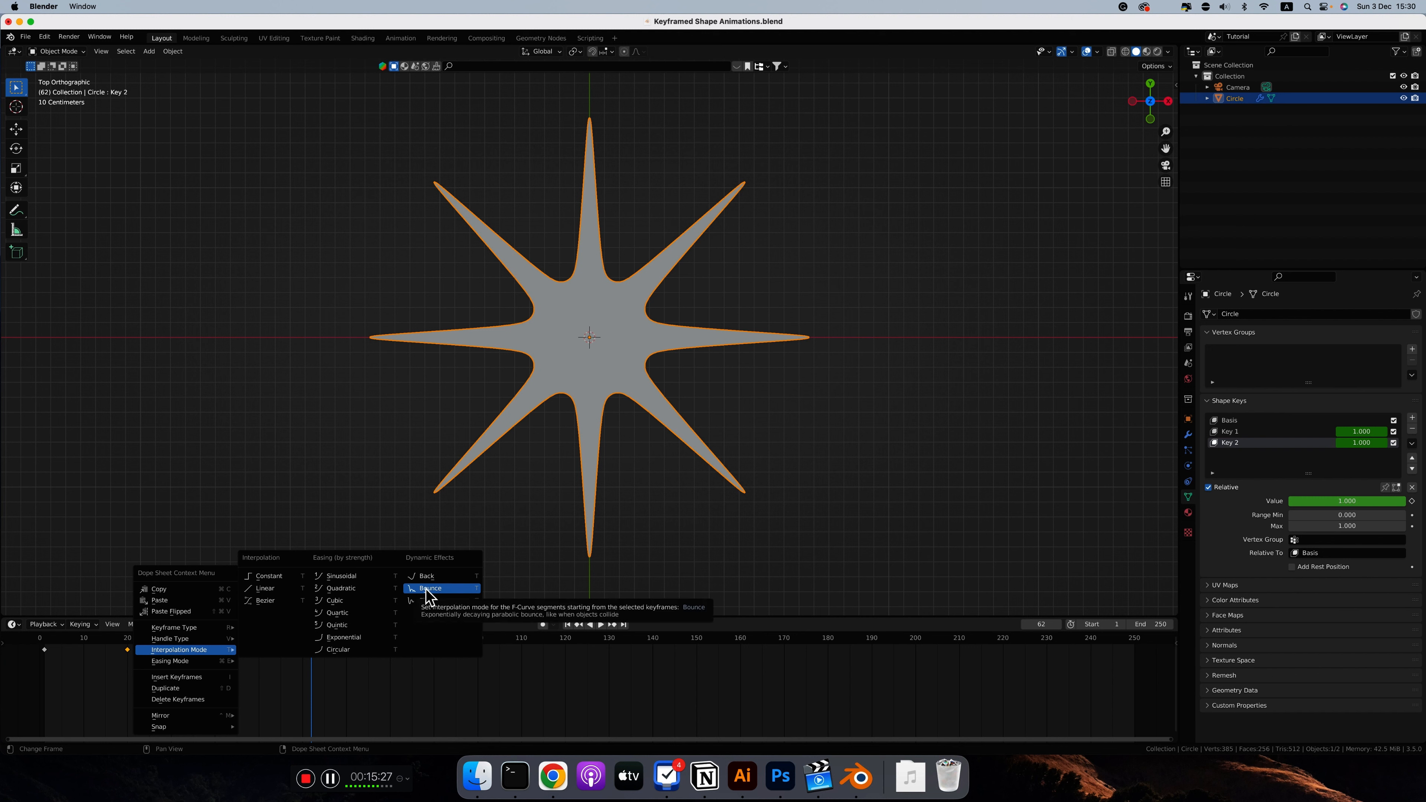
left_click(430, 590)
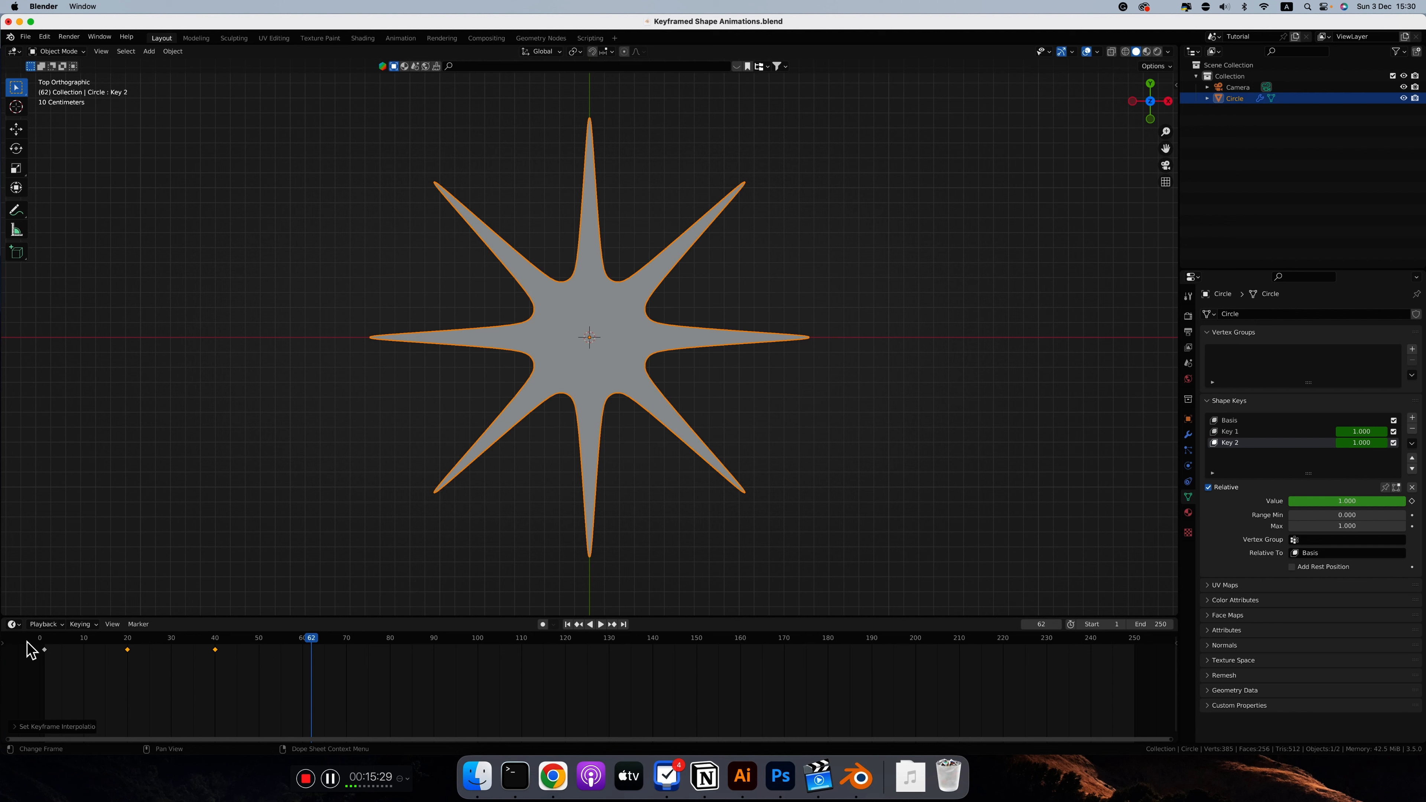
key("shift+Left")
key("space")
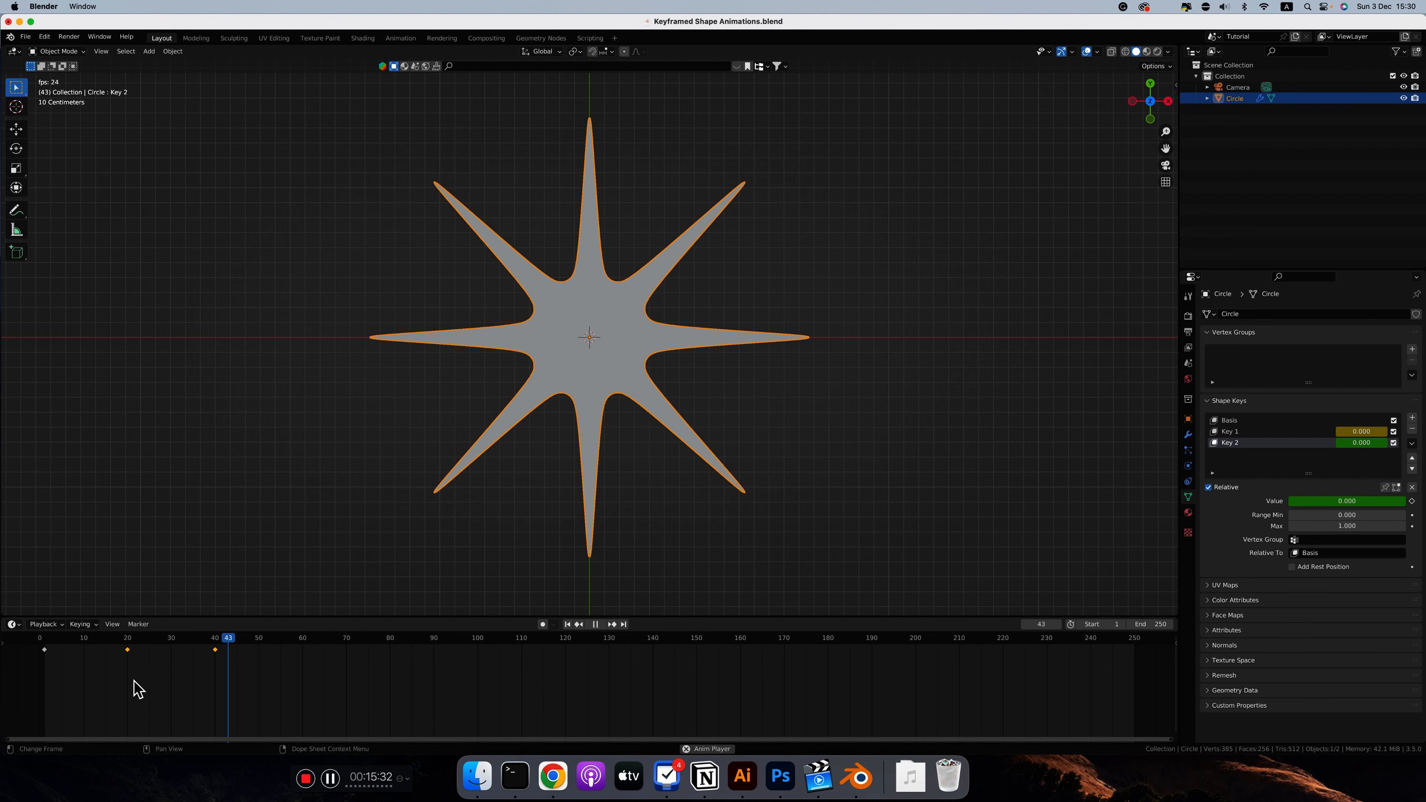
key("space")
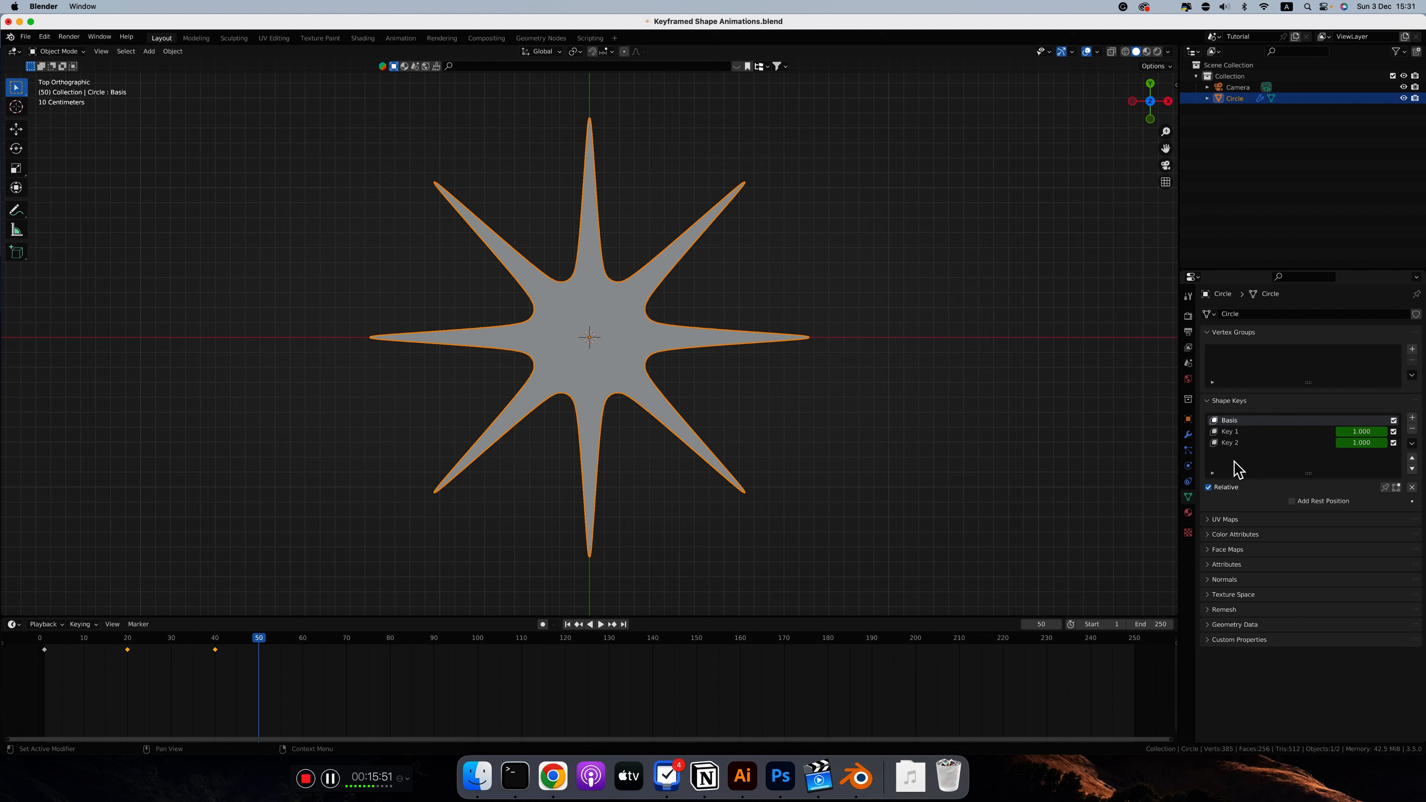
Step: Turn off Relative for the shape keys and keyframe Evaluation Time at 0 on frame 1
left_click(1209, 487)
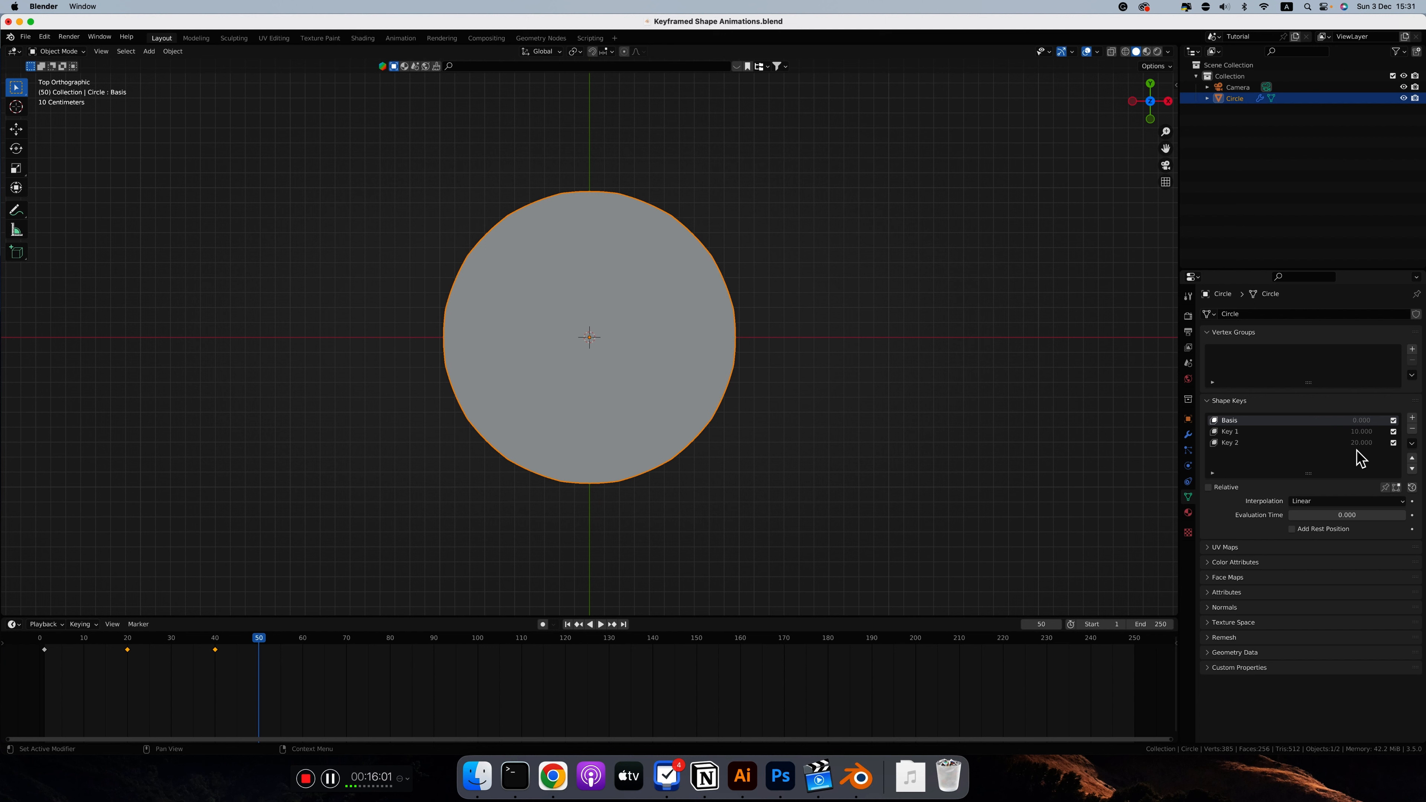
left_click(44, 638)
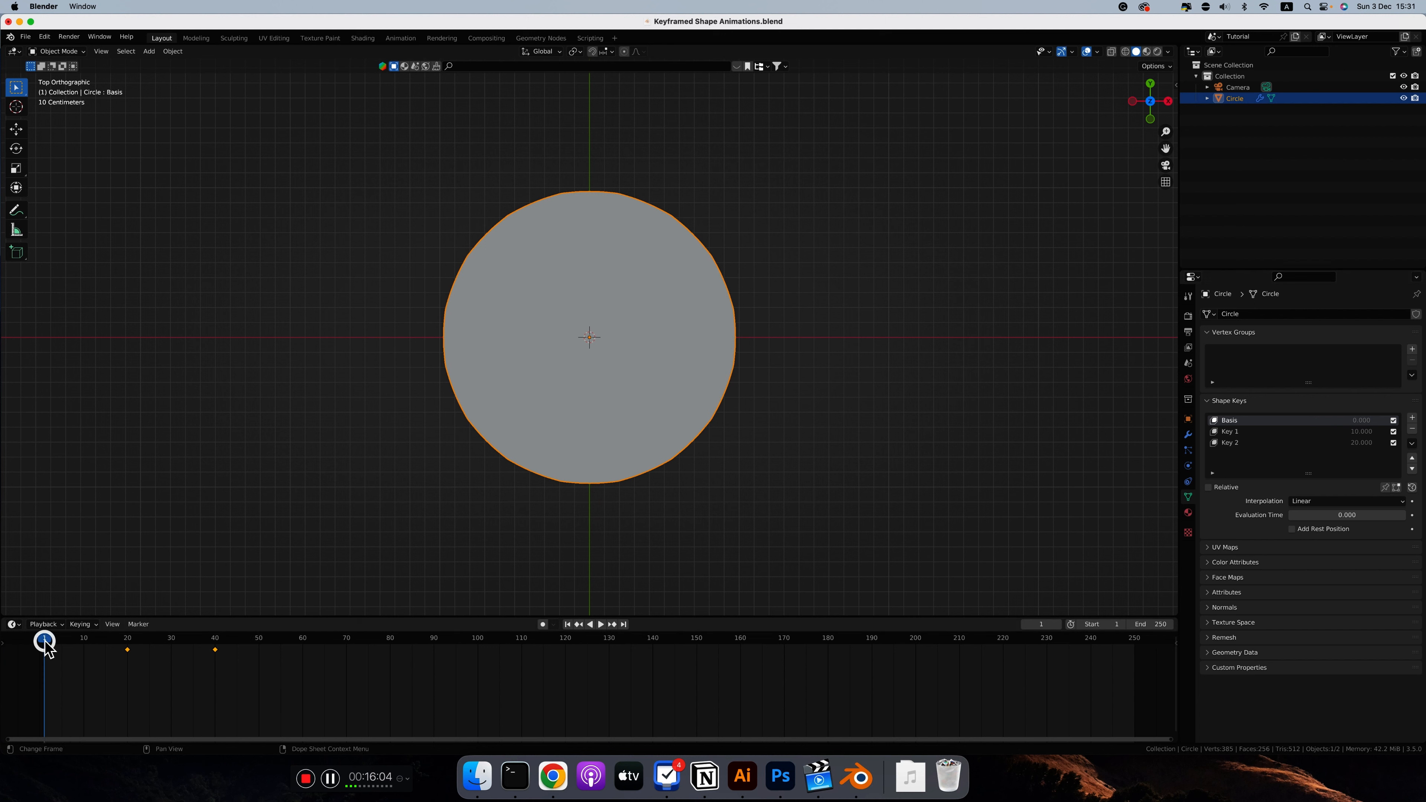
right_click(1353, 515)
left_click(1296, 516)
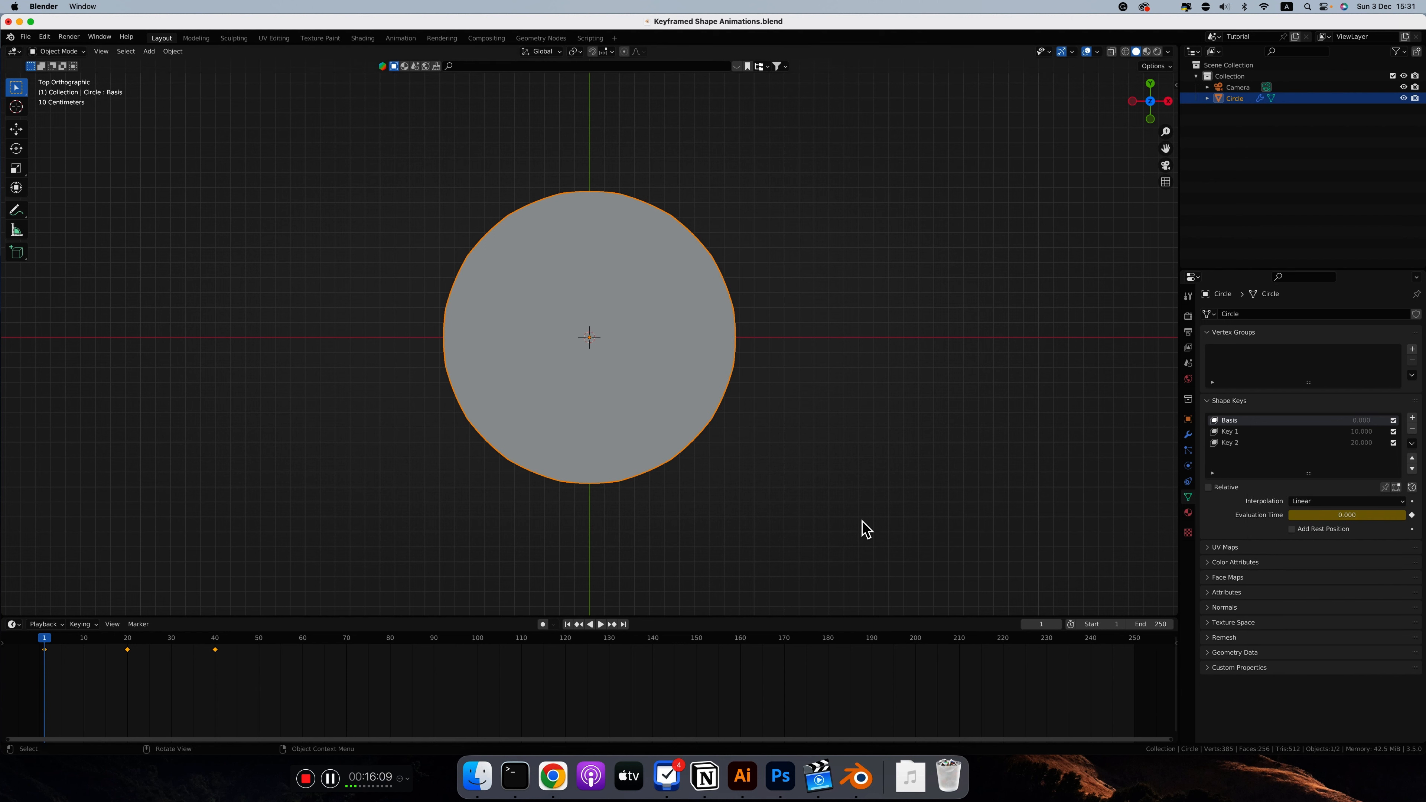
Step: At frame 20, set Evaluation Time to 10 and insert a keyframe for it
left_click(127, 638)
left_click(1340, 515)
type("10")
key("Return")
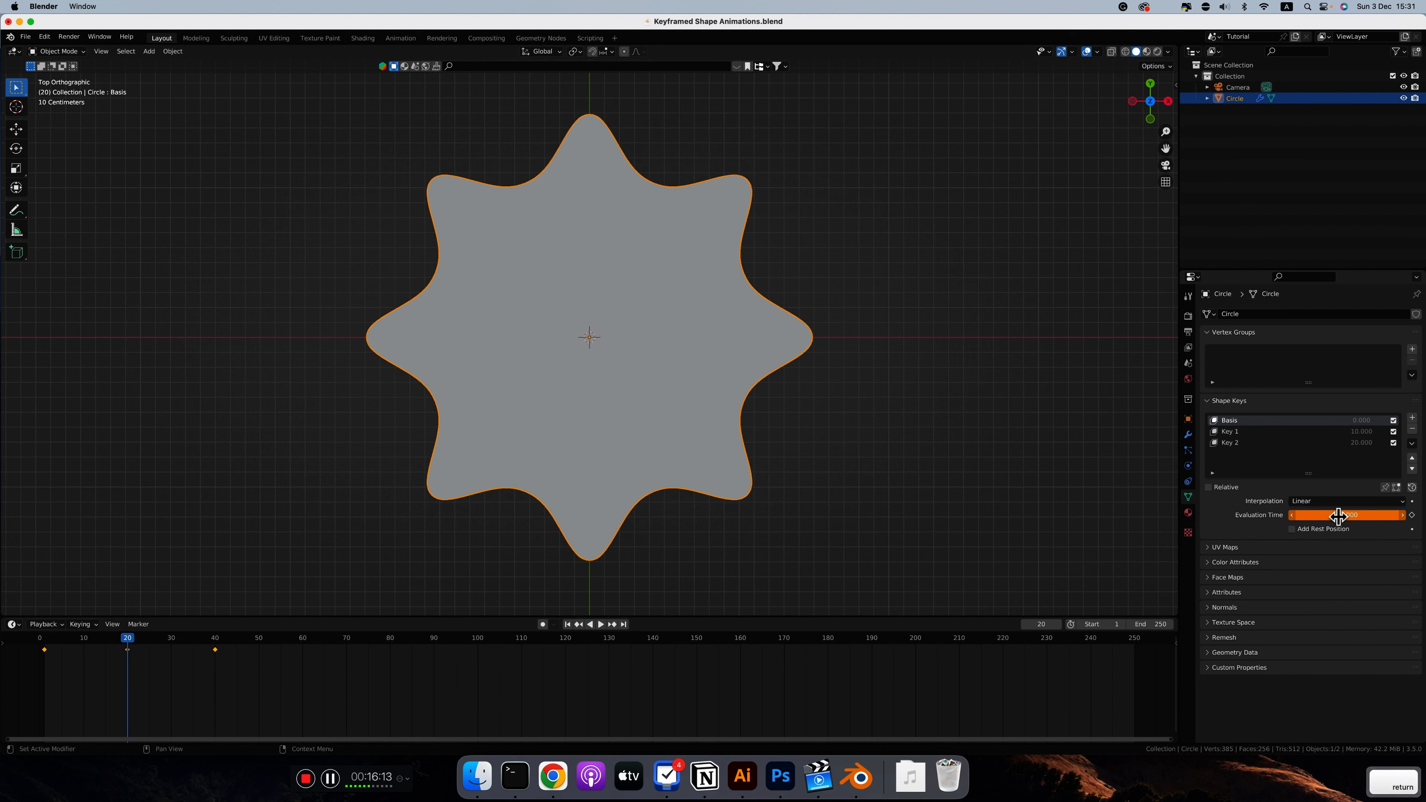
right_click(1339, 515)
left_click(1298, 515)
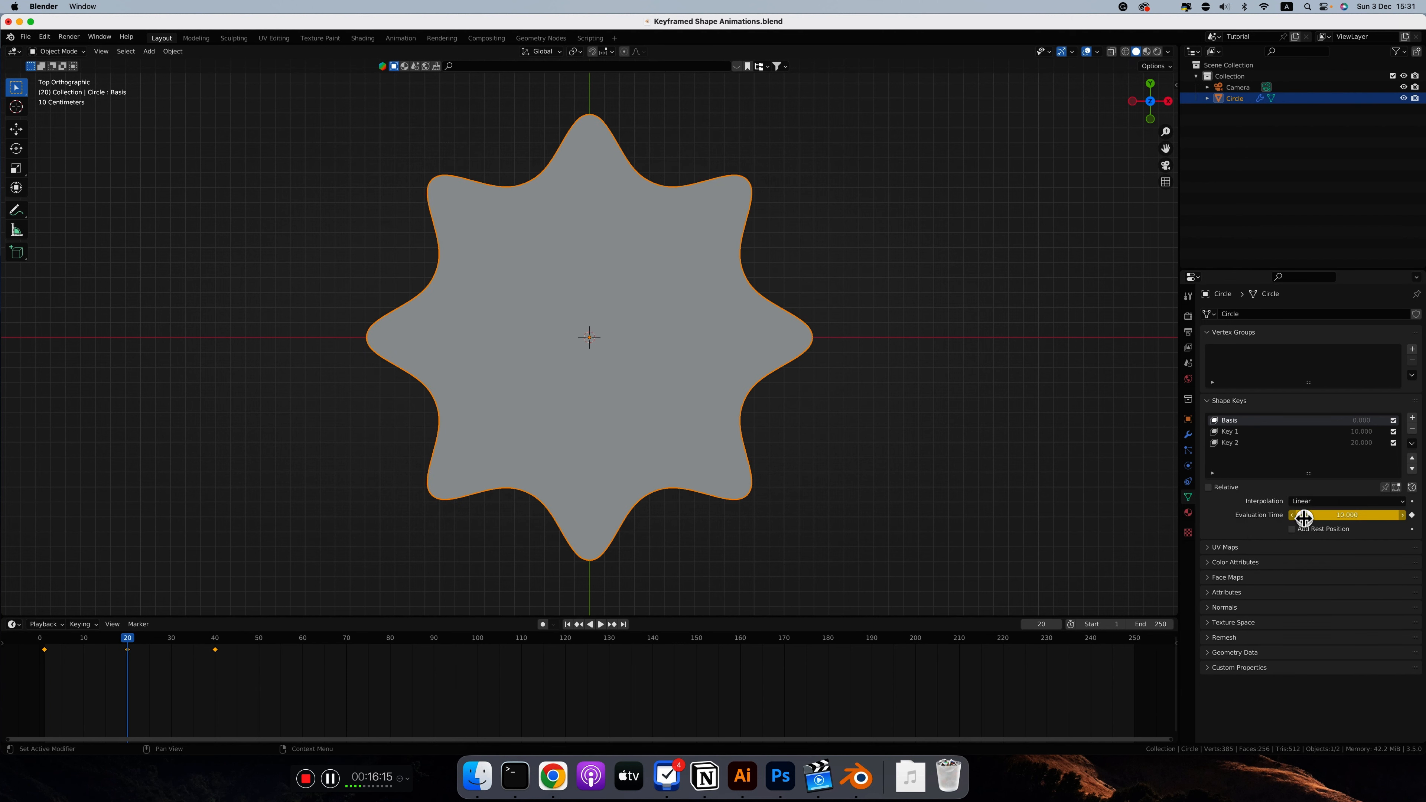
Step: At frame 40, keyframe Evaluation Time at 20 and play the absolute shape key animation
left_click(215, 643)
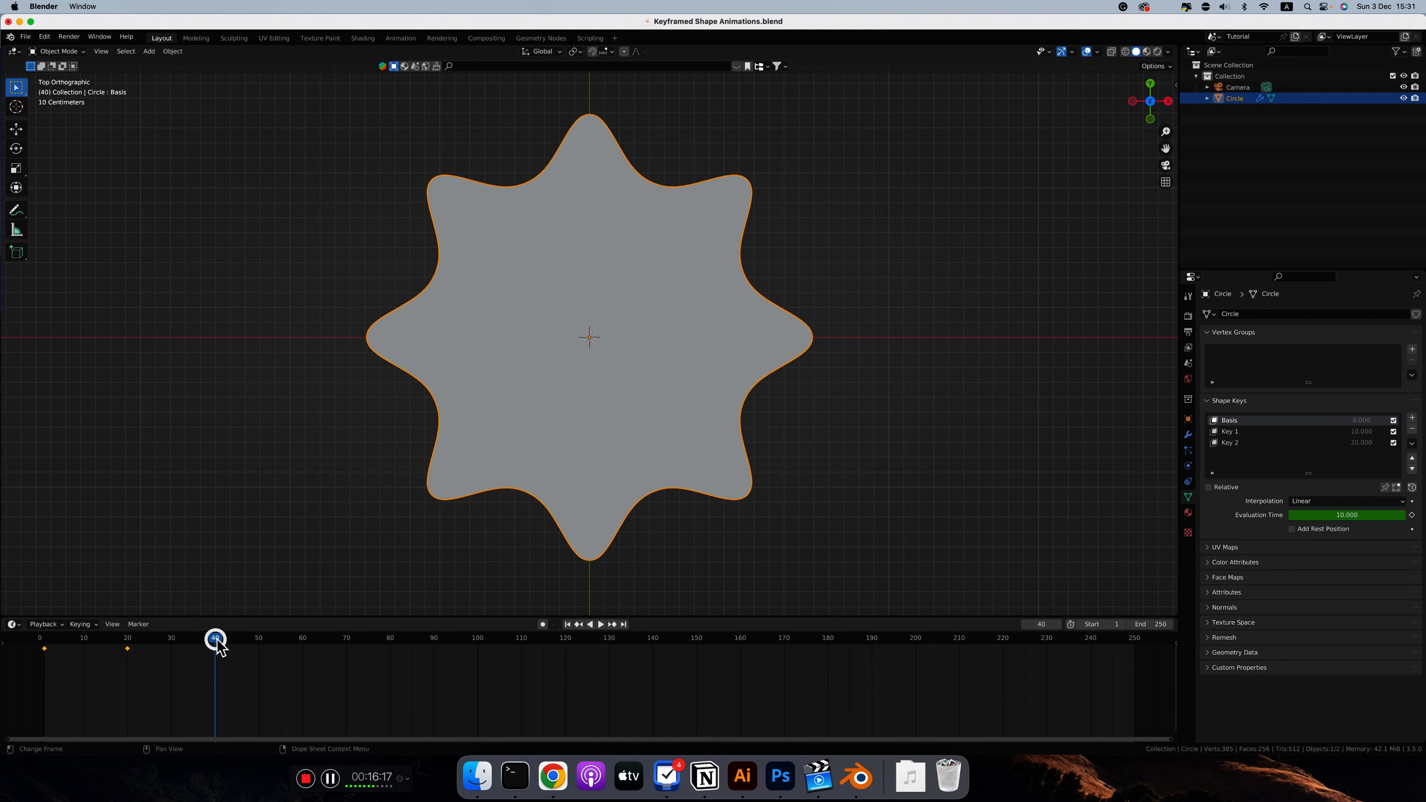
left_click(1340, 516)
type("20")
key("Return")
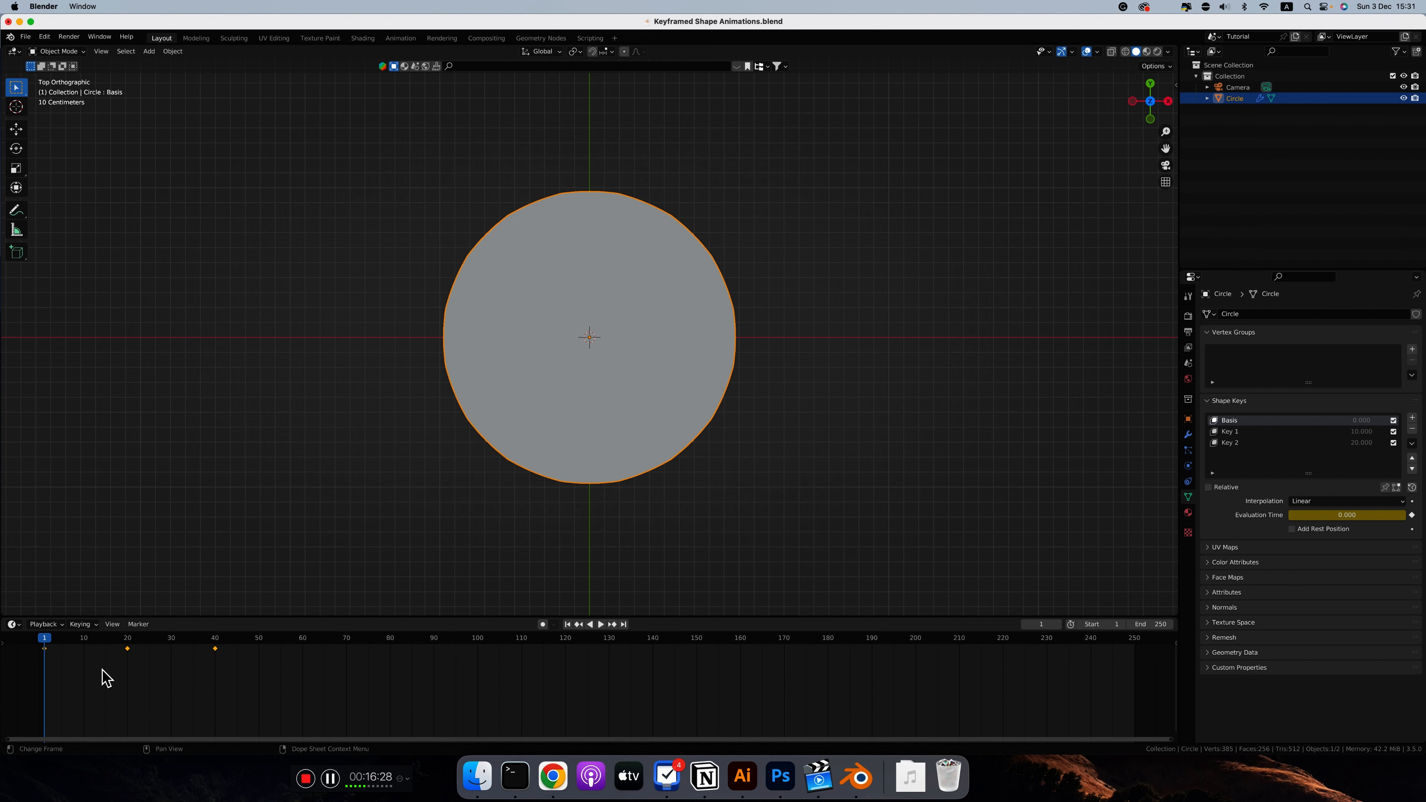
key("space")
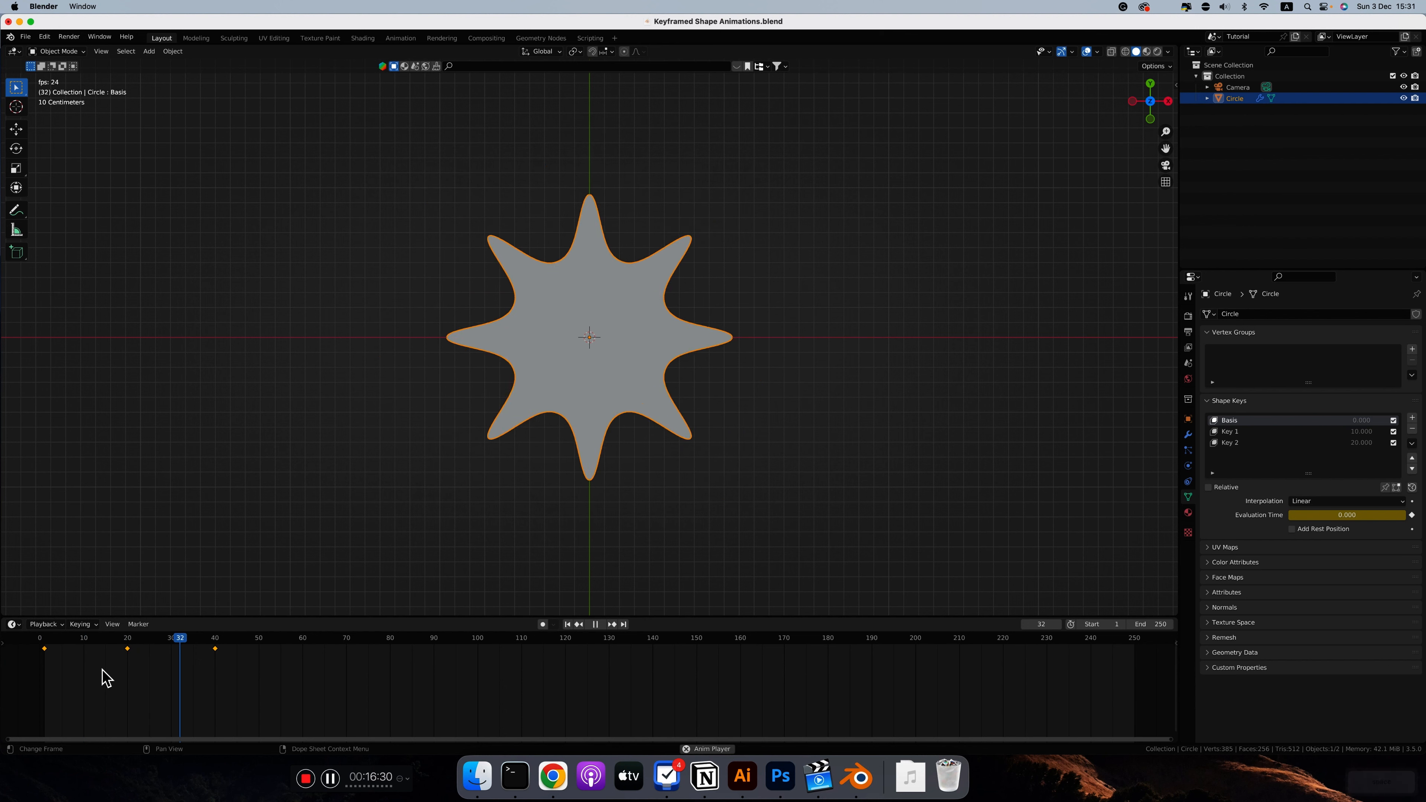
key("space")
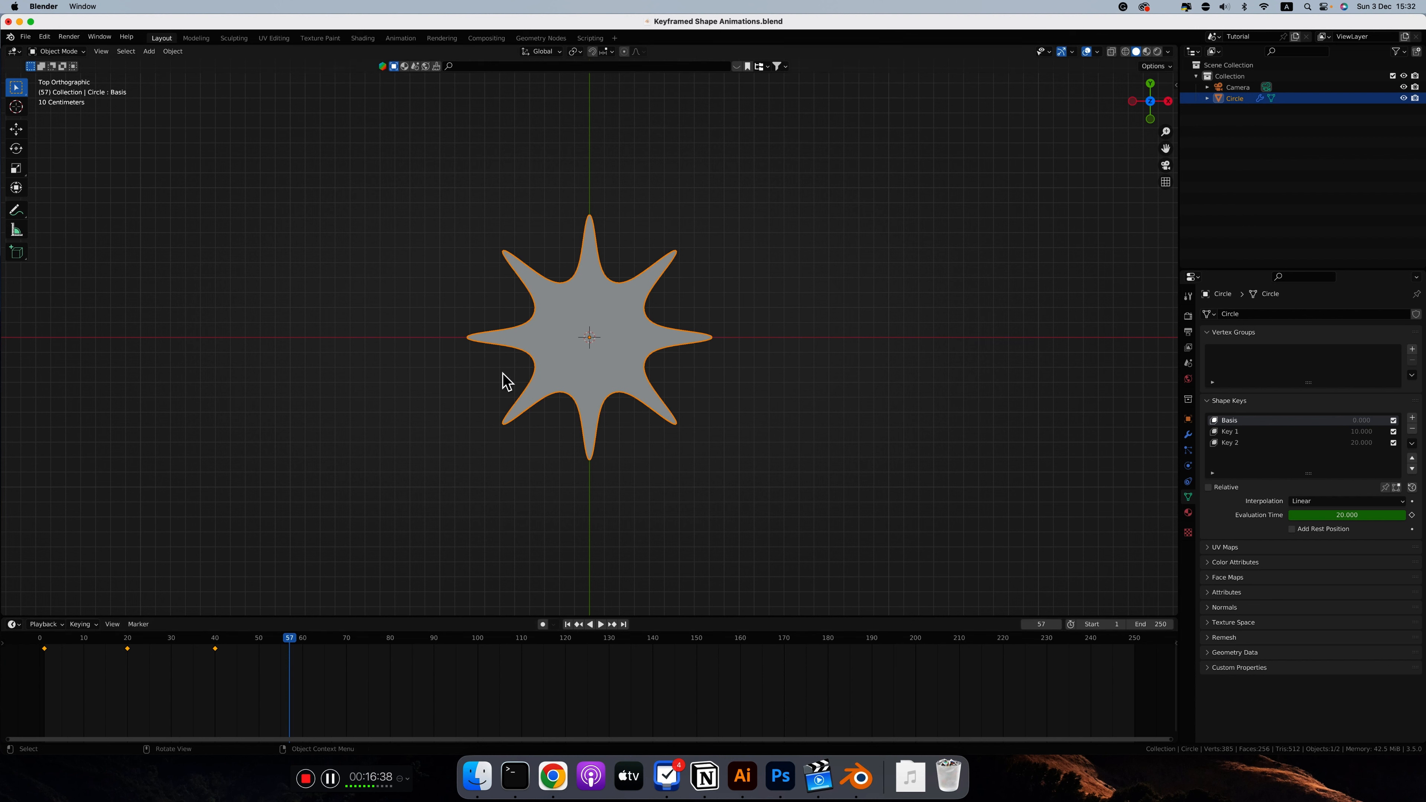
Step: Switch the shape keys back to Relative and play the animation to compare it with the absolute version
left_click(1209, 486)
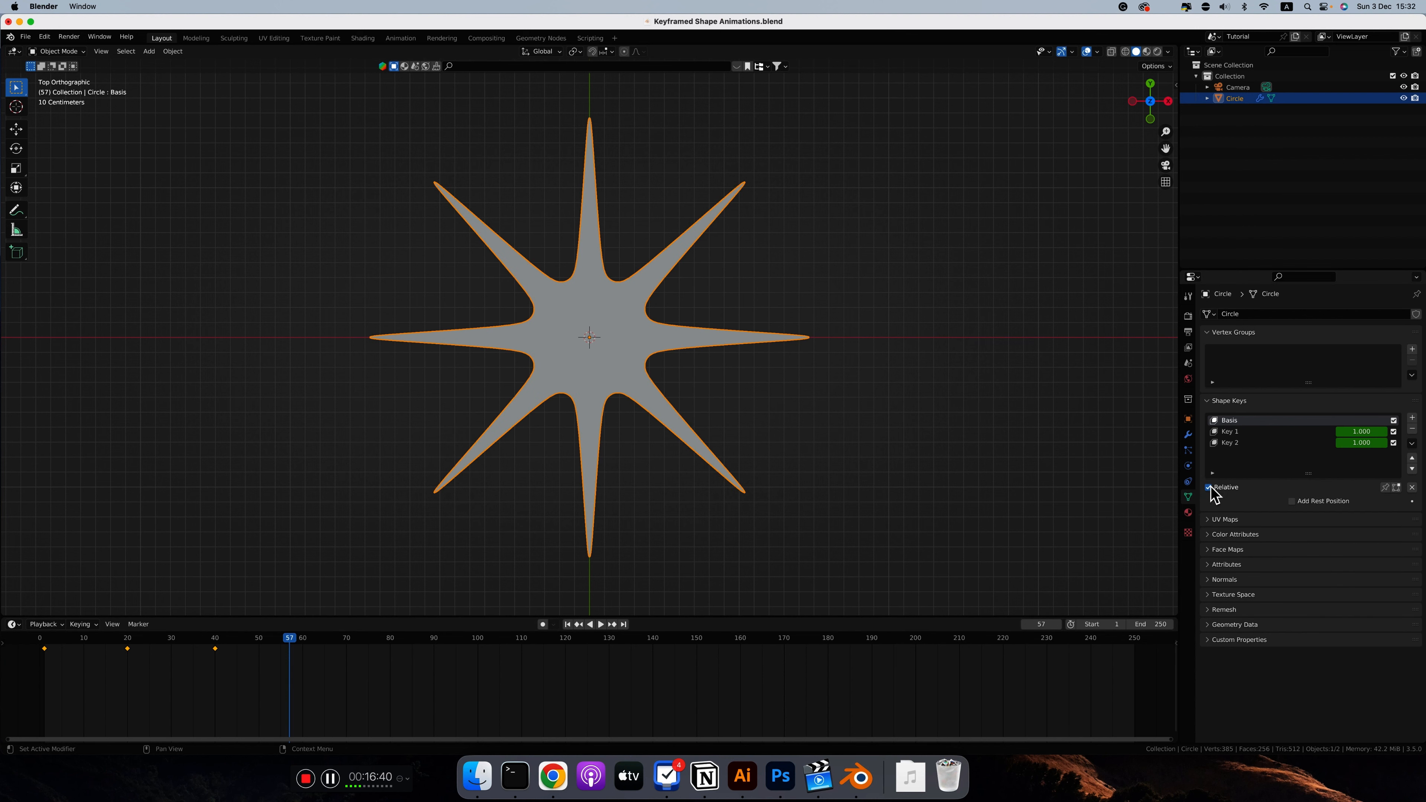
key("space")
left_click(179, 693)
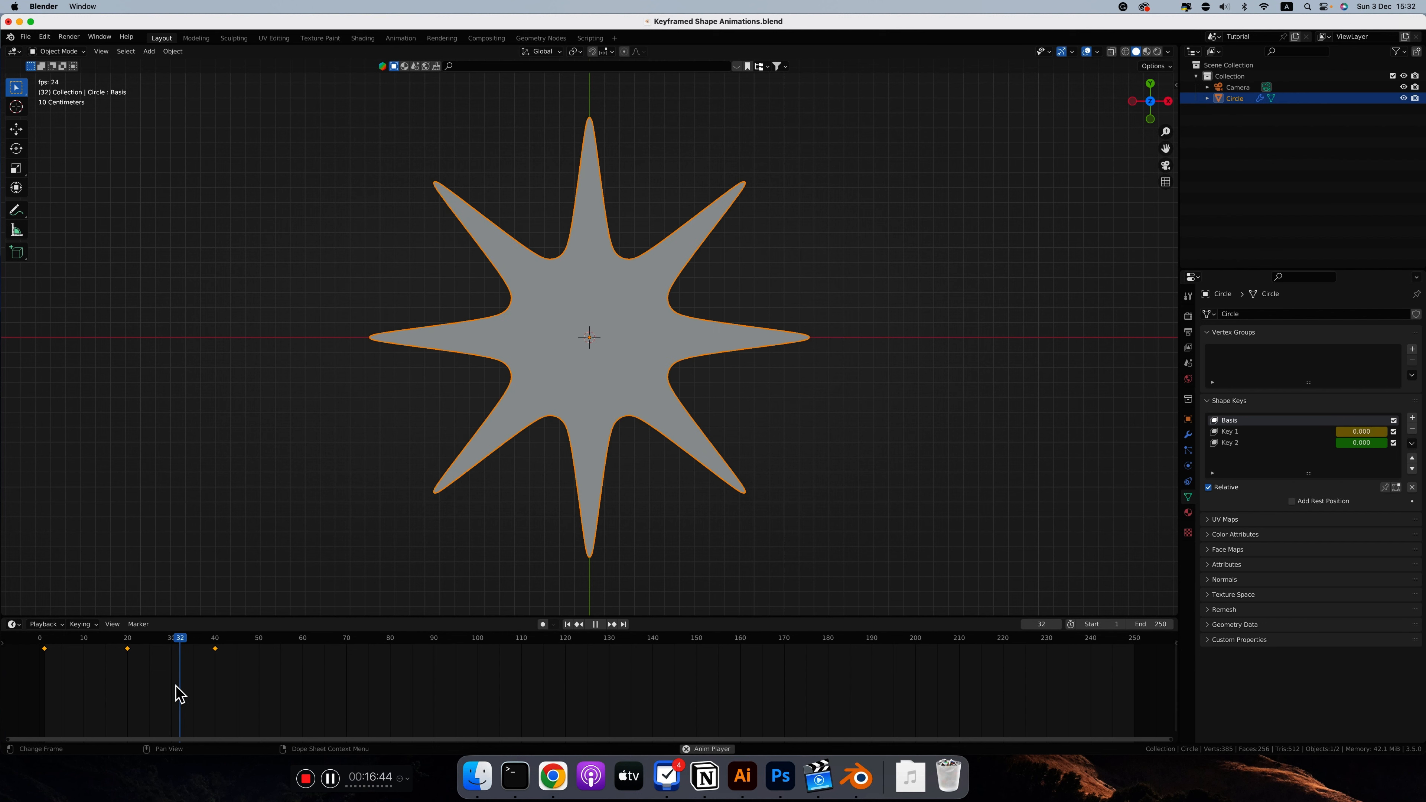
key("space")
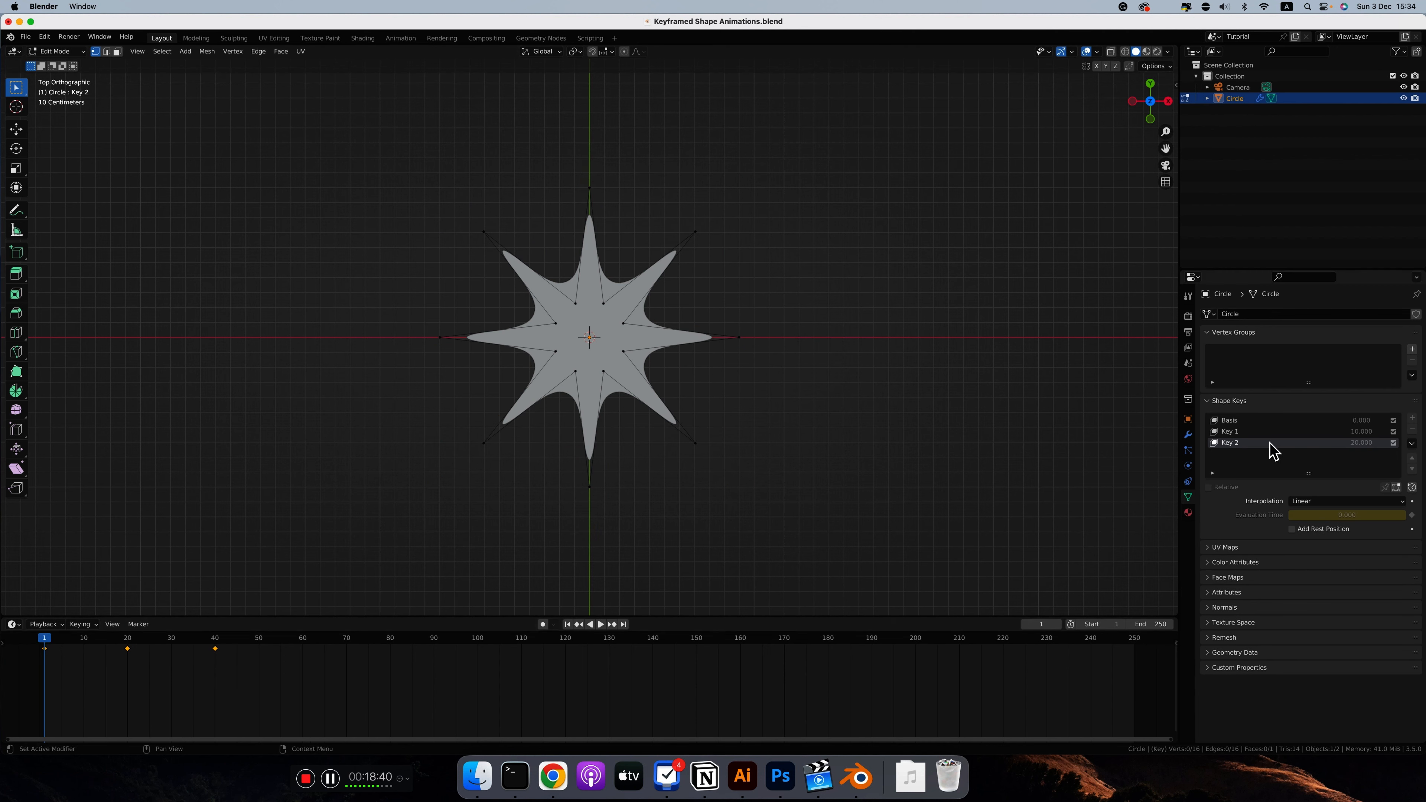
Step: Examine one outer vertex on the X axis across the Basis, Key 1 and Key 2 shapes in Edit Mode
left_click(1230, 421)
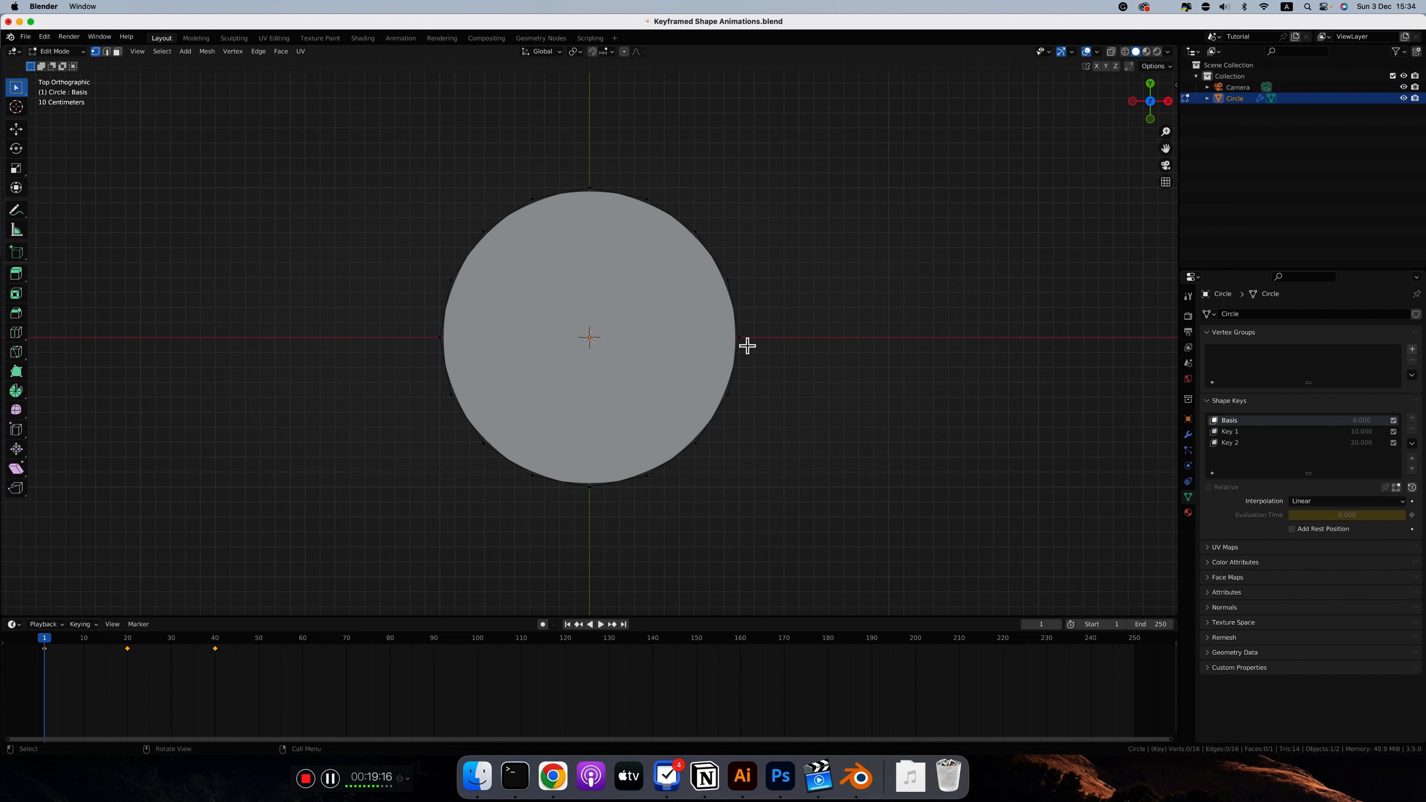
left_click(758, 326)
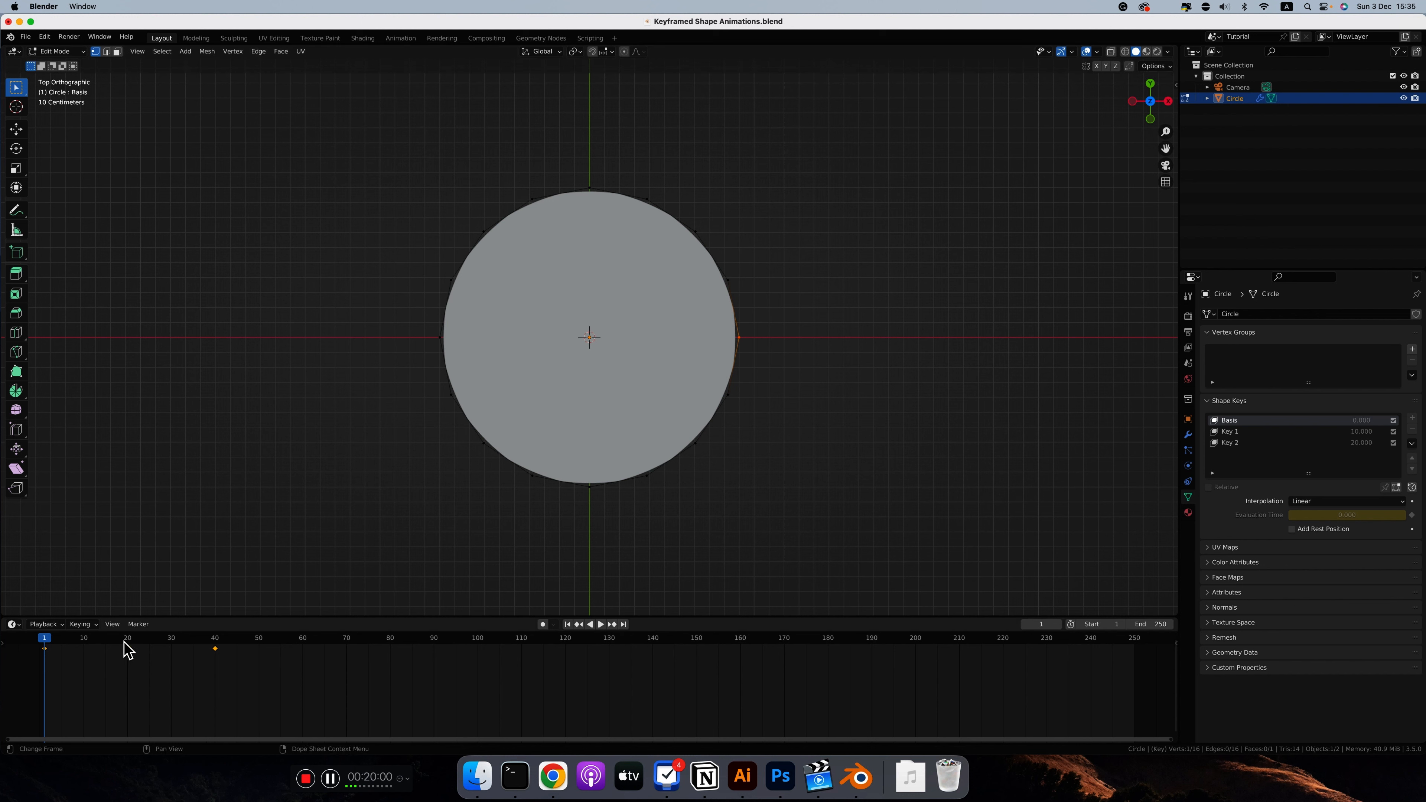
left_click(1231, 432)
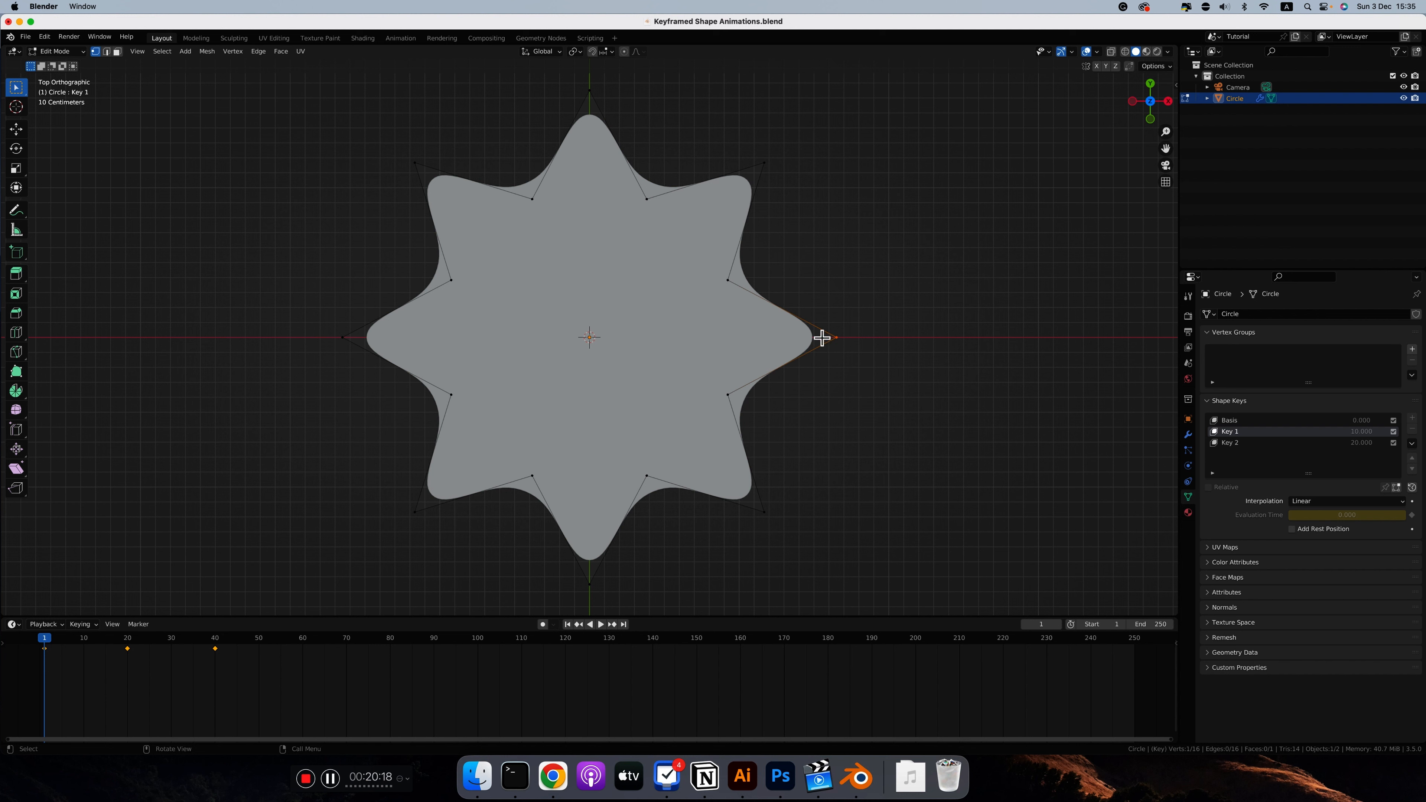
left_click(1234, 444)
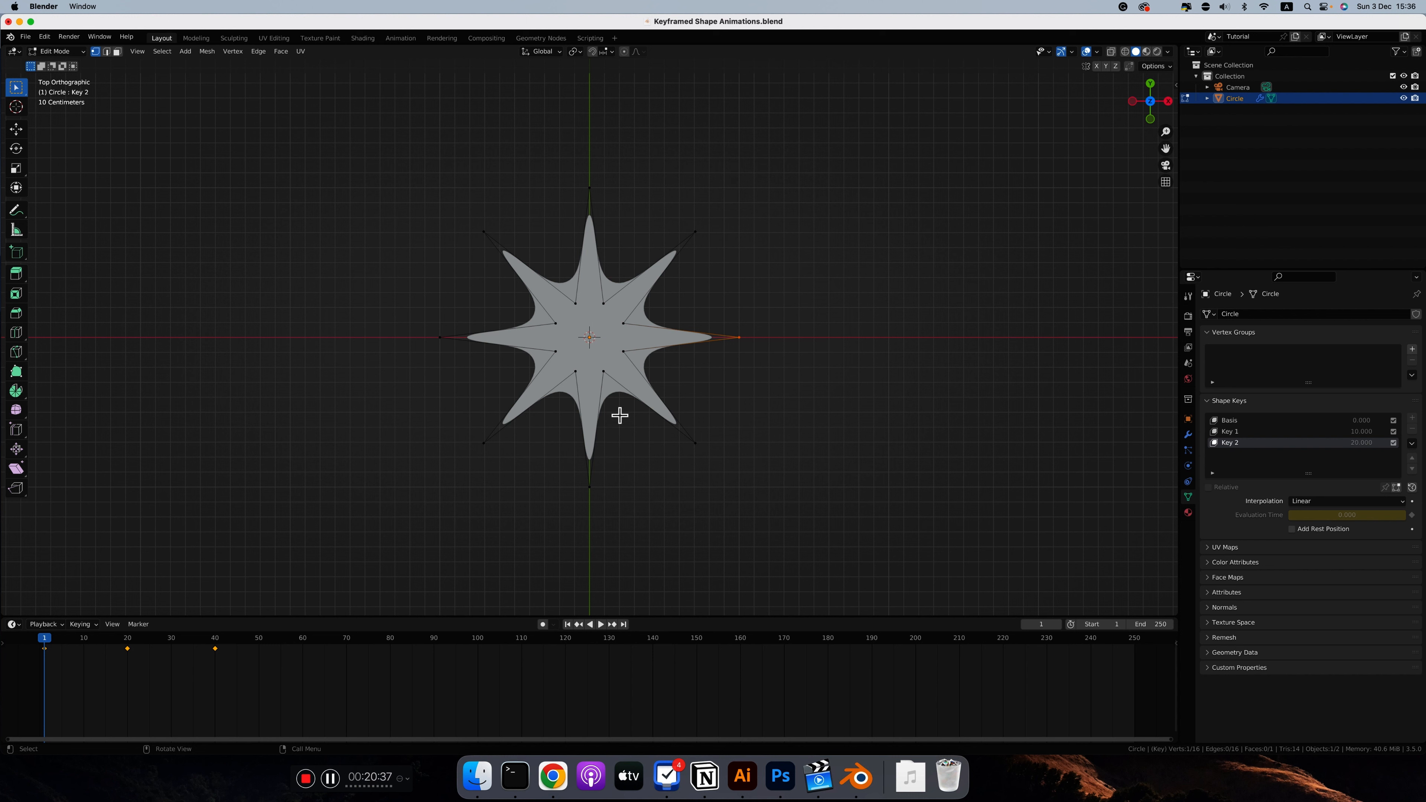
key("Tab")
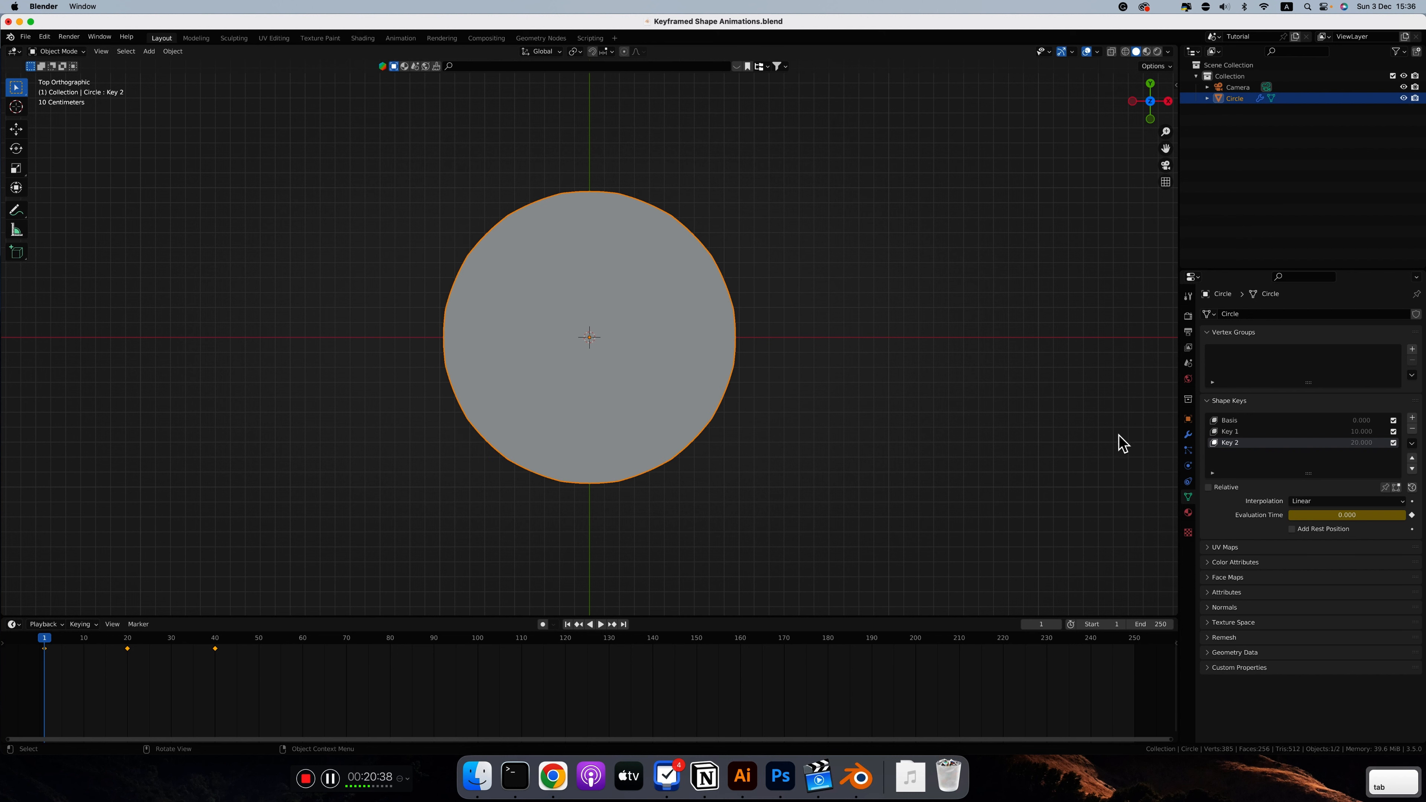
Step: Turn Relative on for the shape keys, deselect the keyframes, and display the Basis shape in Edit Mode
left_click(1209, 487)
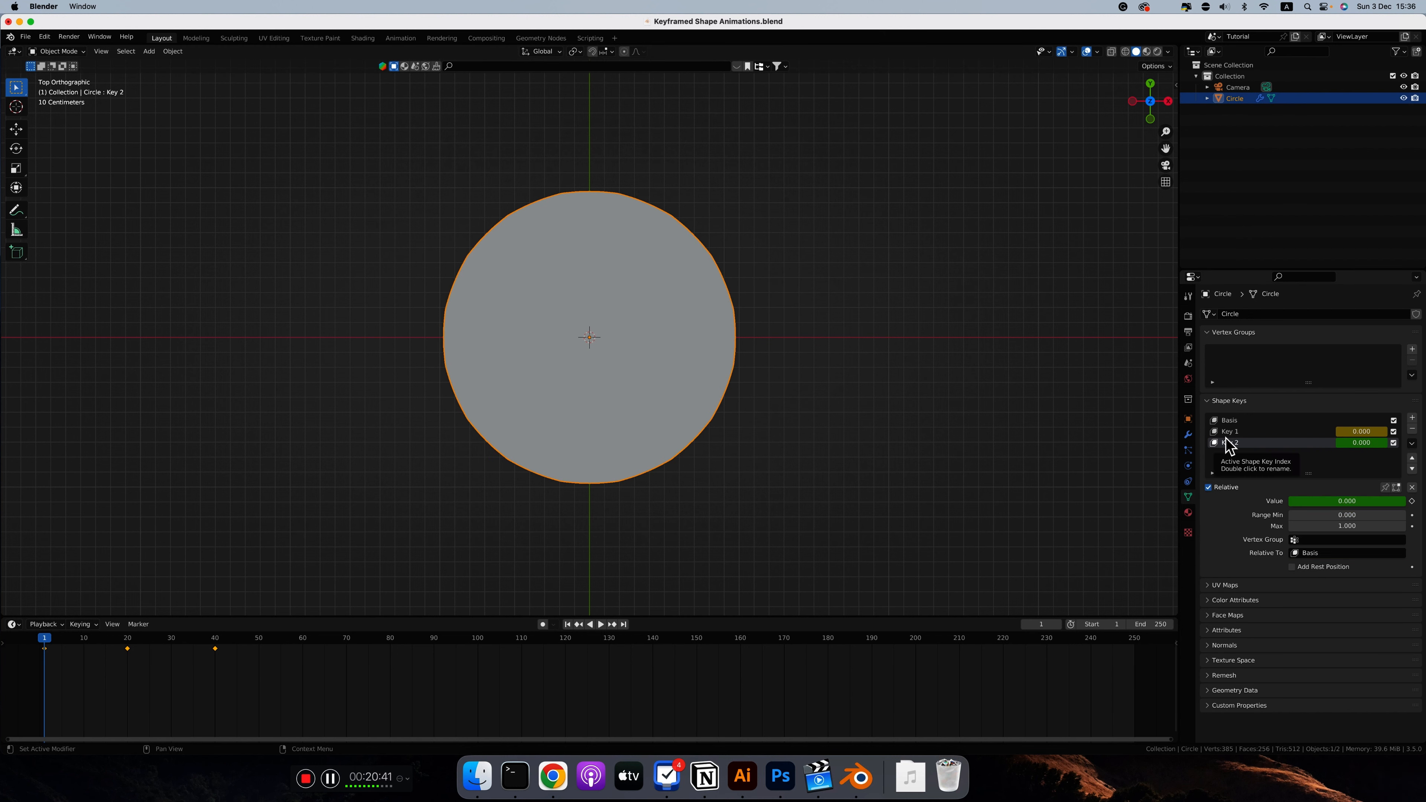
left_click(79, 677)
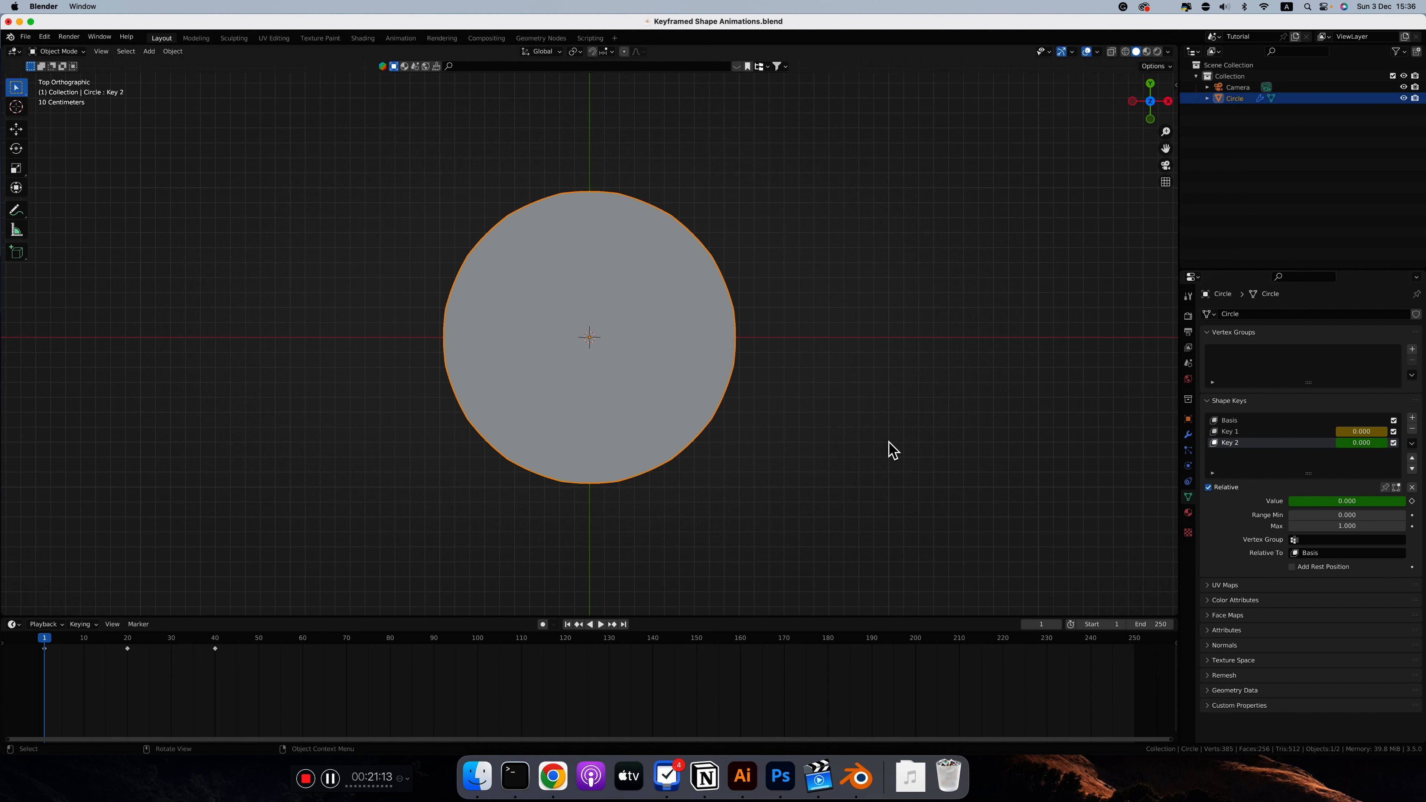
key("Tab")
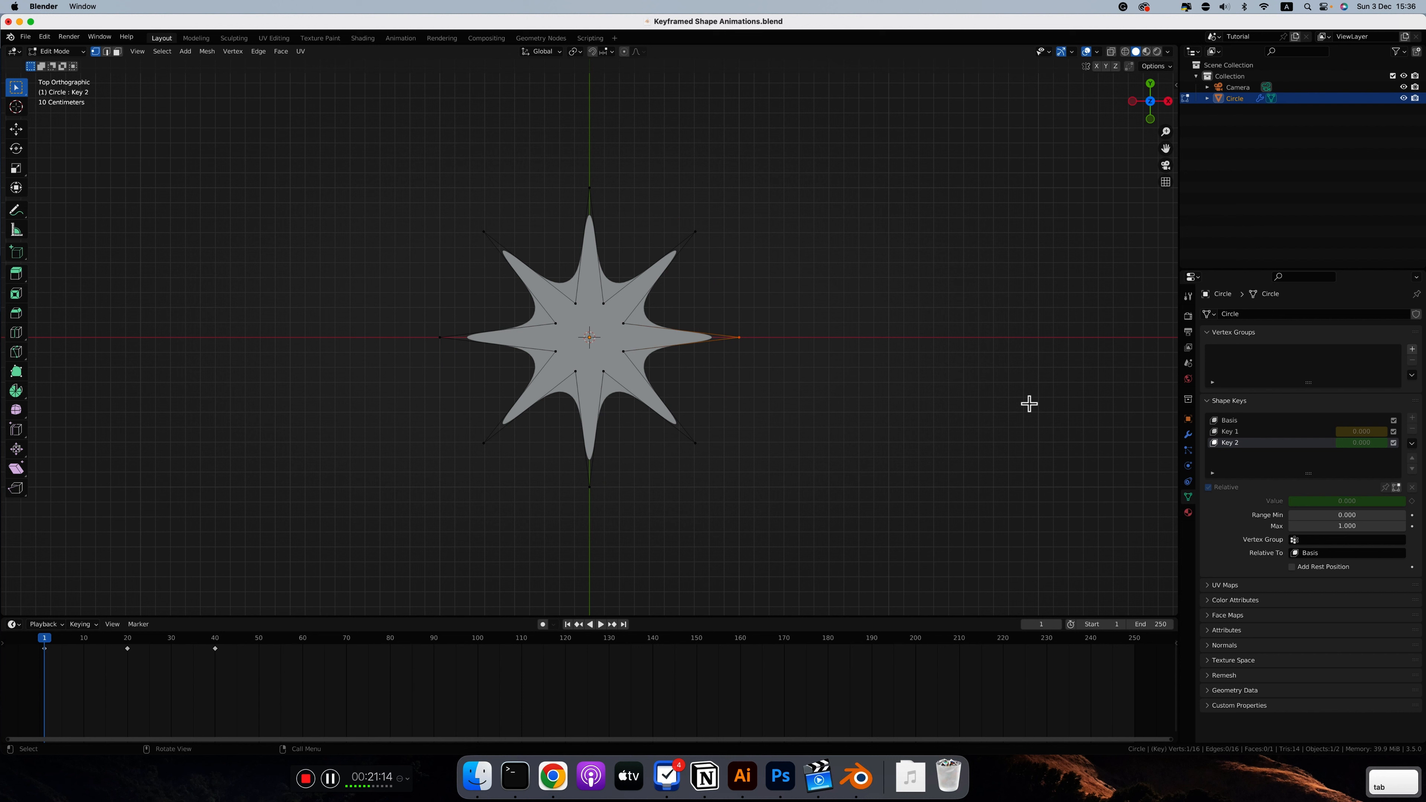
left_click(1228, 421)
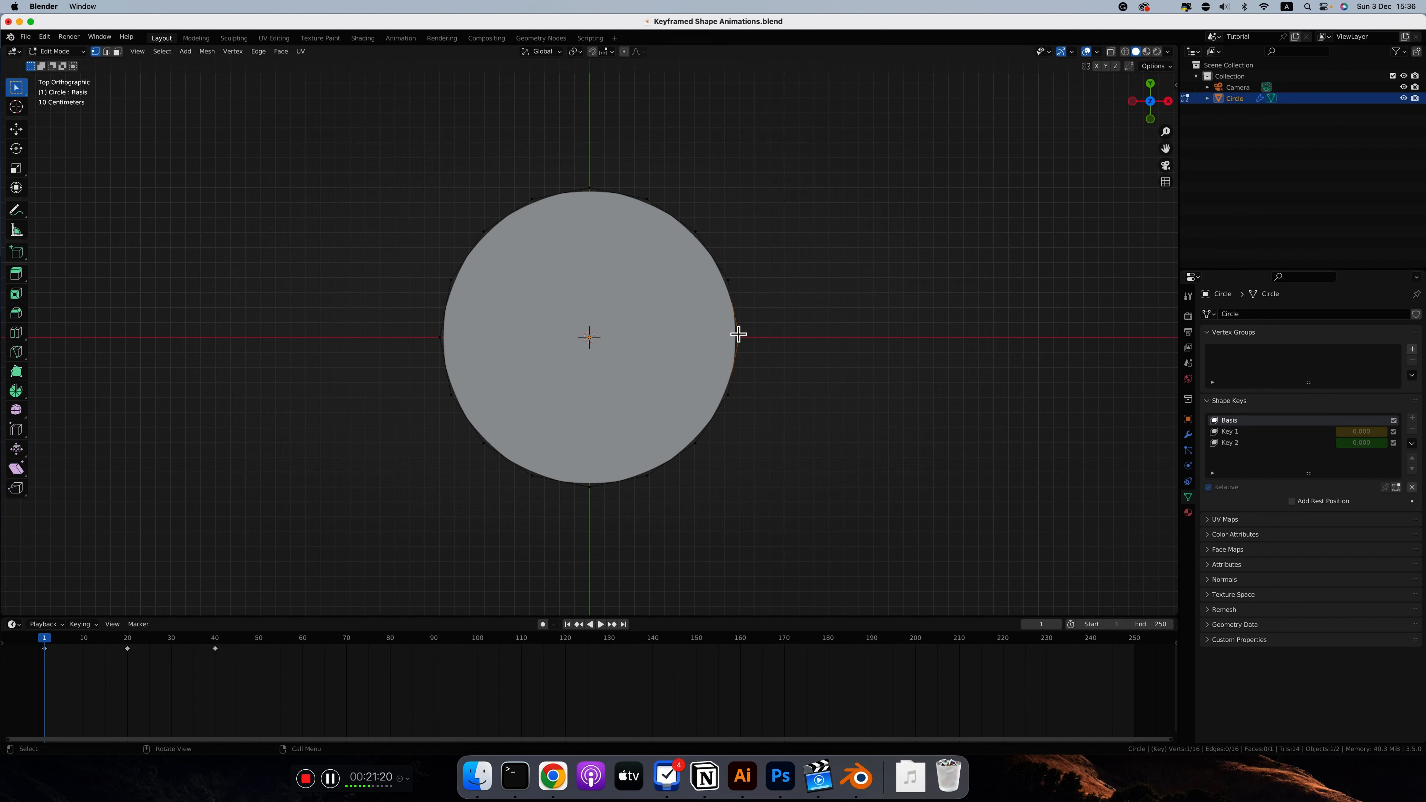
Step: Compare the Key 1 and Key 2 shapes in Edit Mode with the circle's combined shapes at frames 20 and 40
left_click(1227, 431)
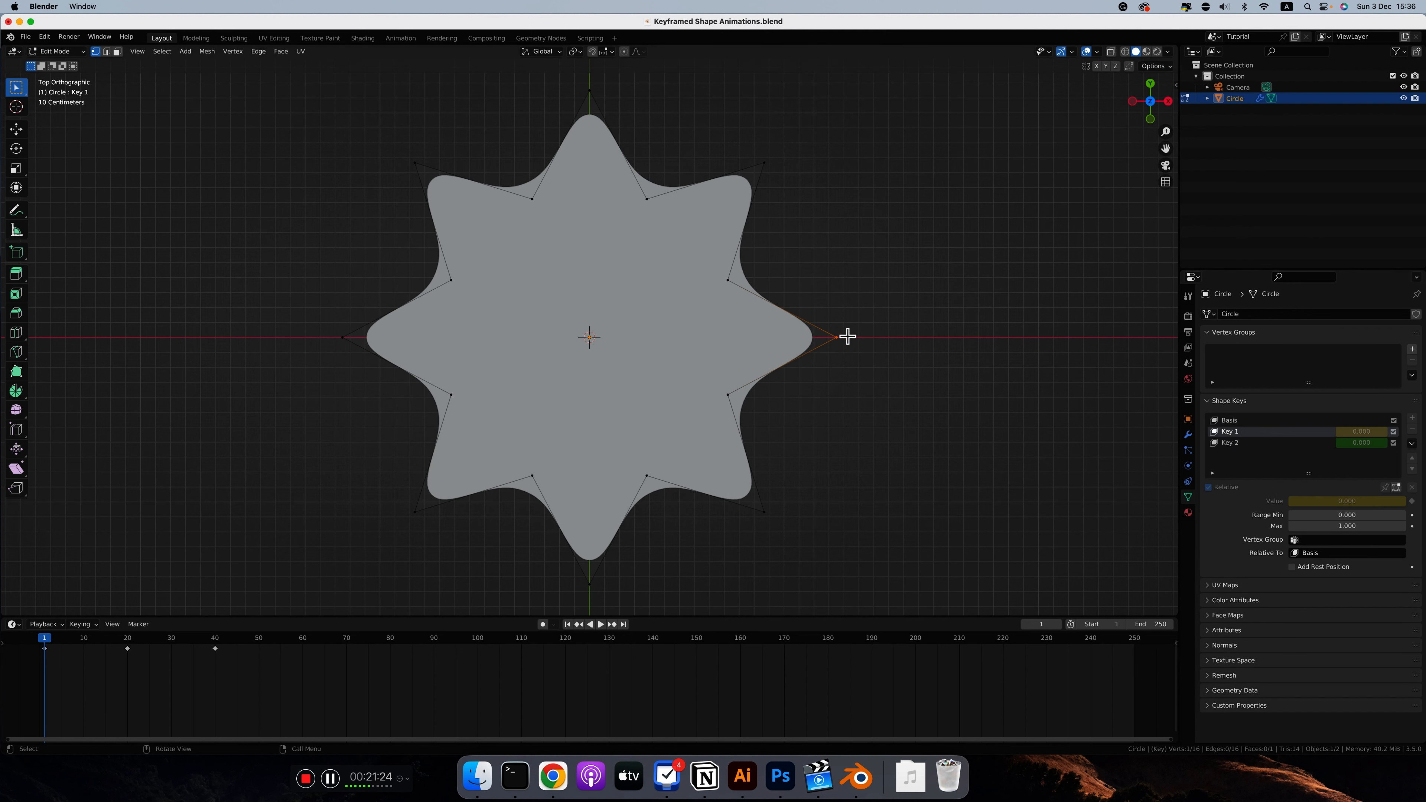
left_click(1233, 444)
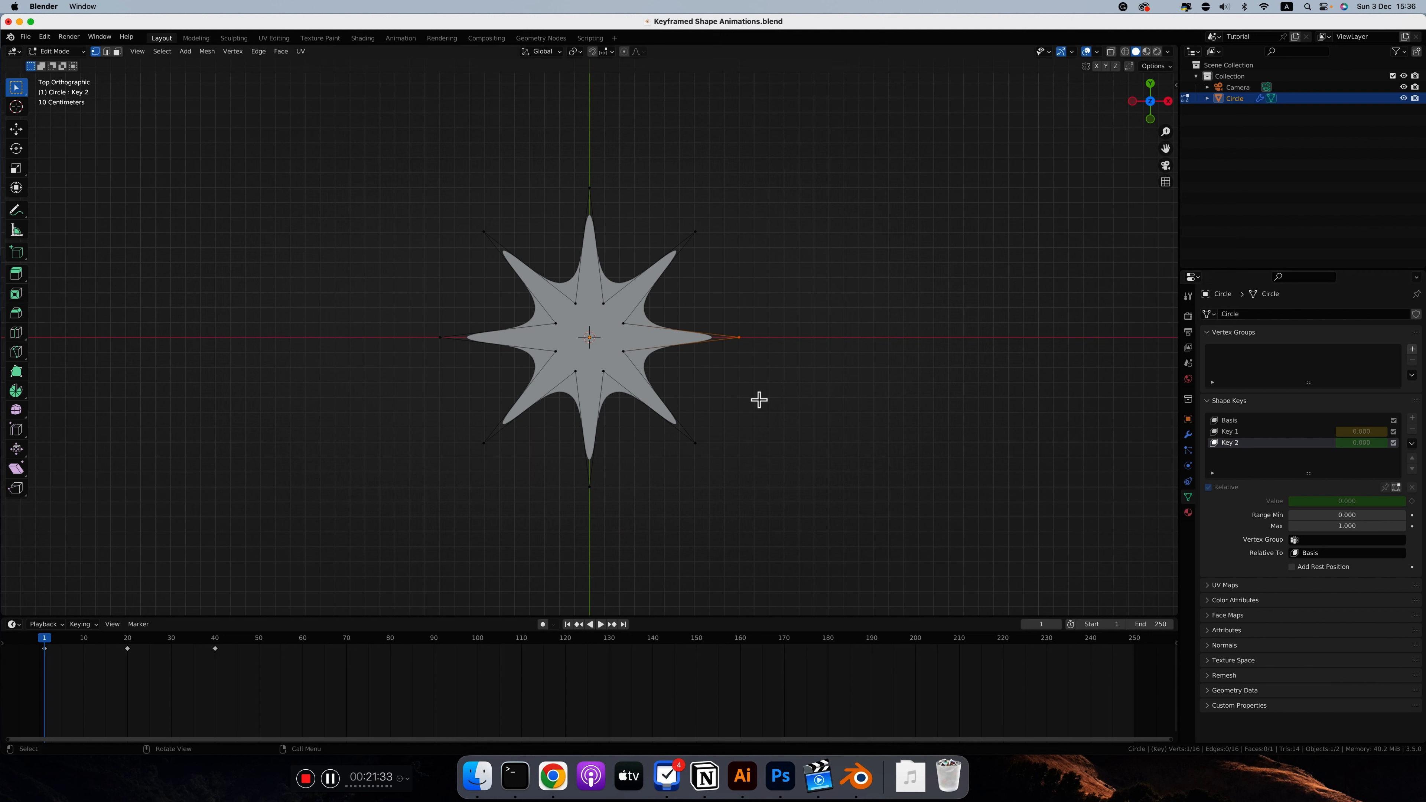
key("Tab")
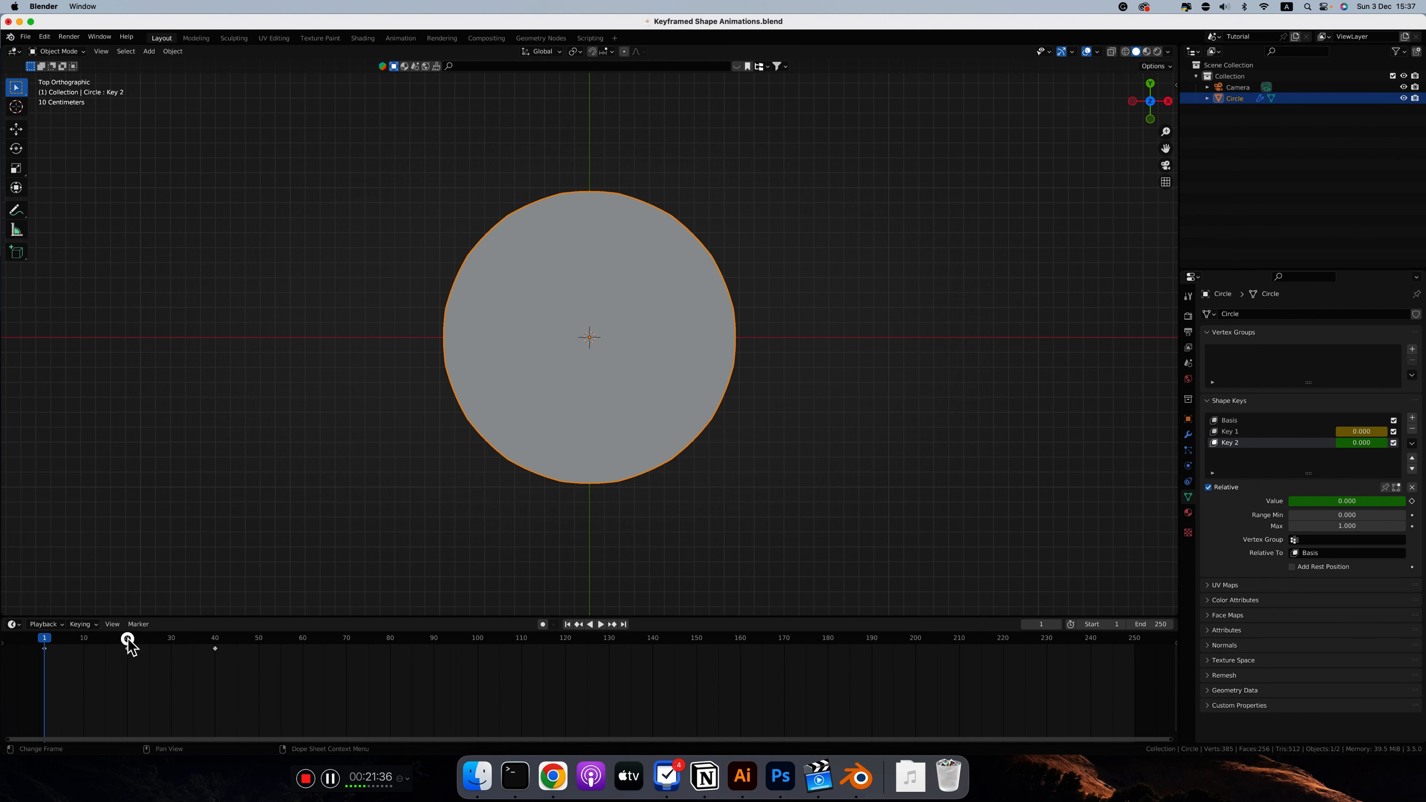
left_click(129, 642)
left_click(216, 643)
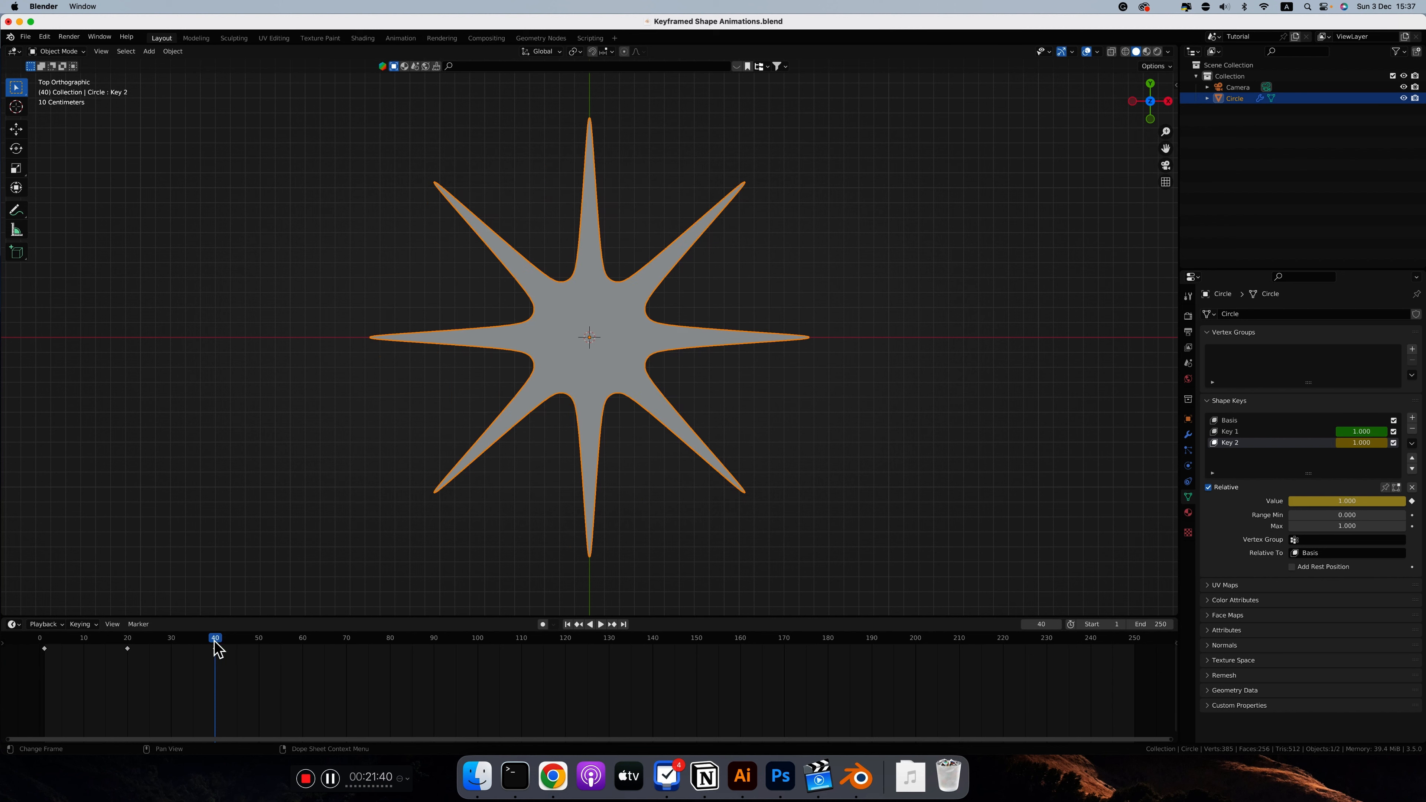
key("Tab")
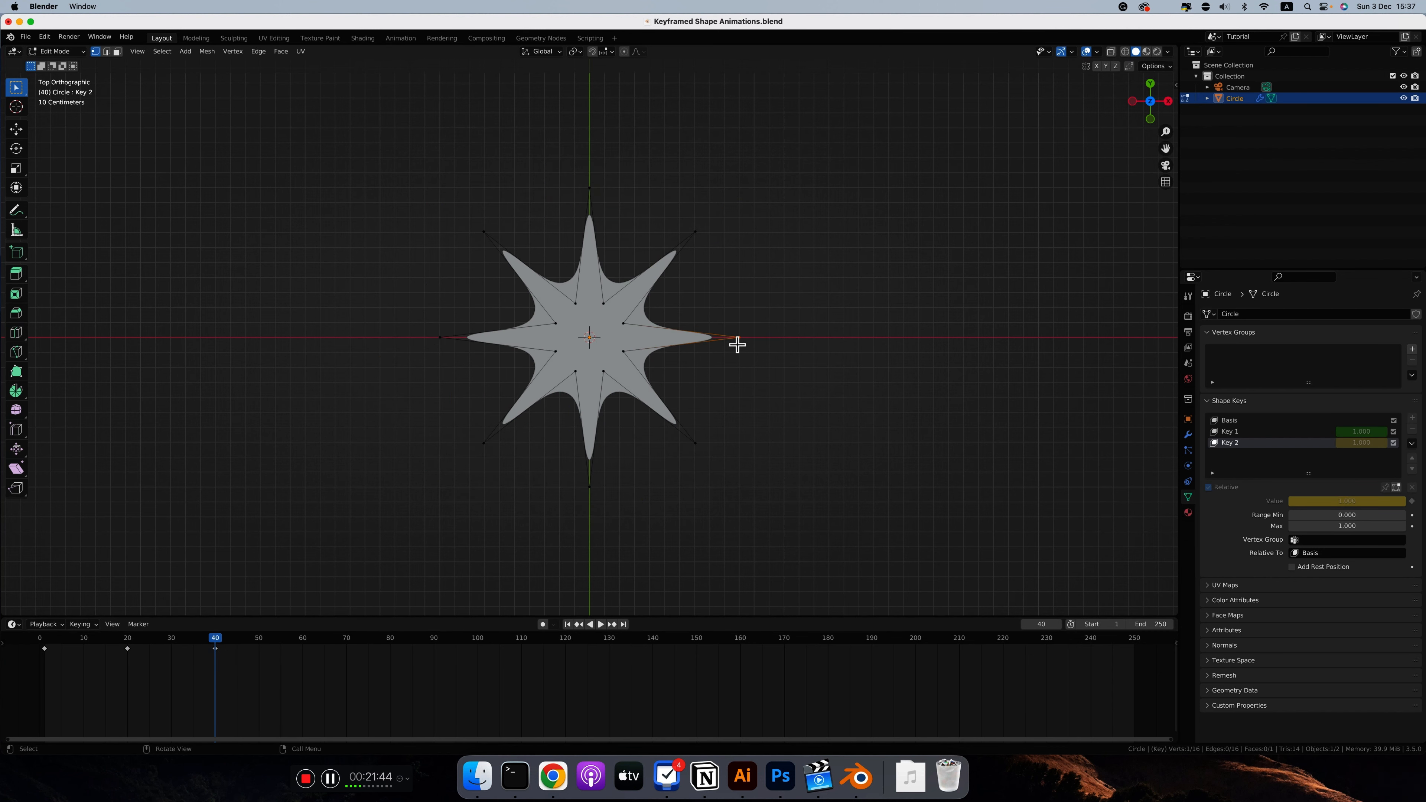
key("Tab")
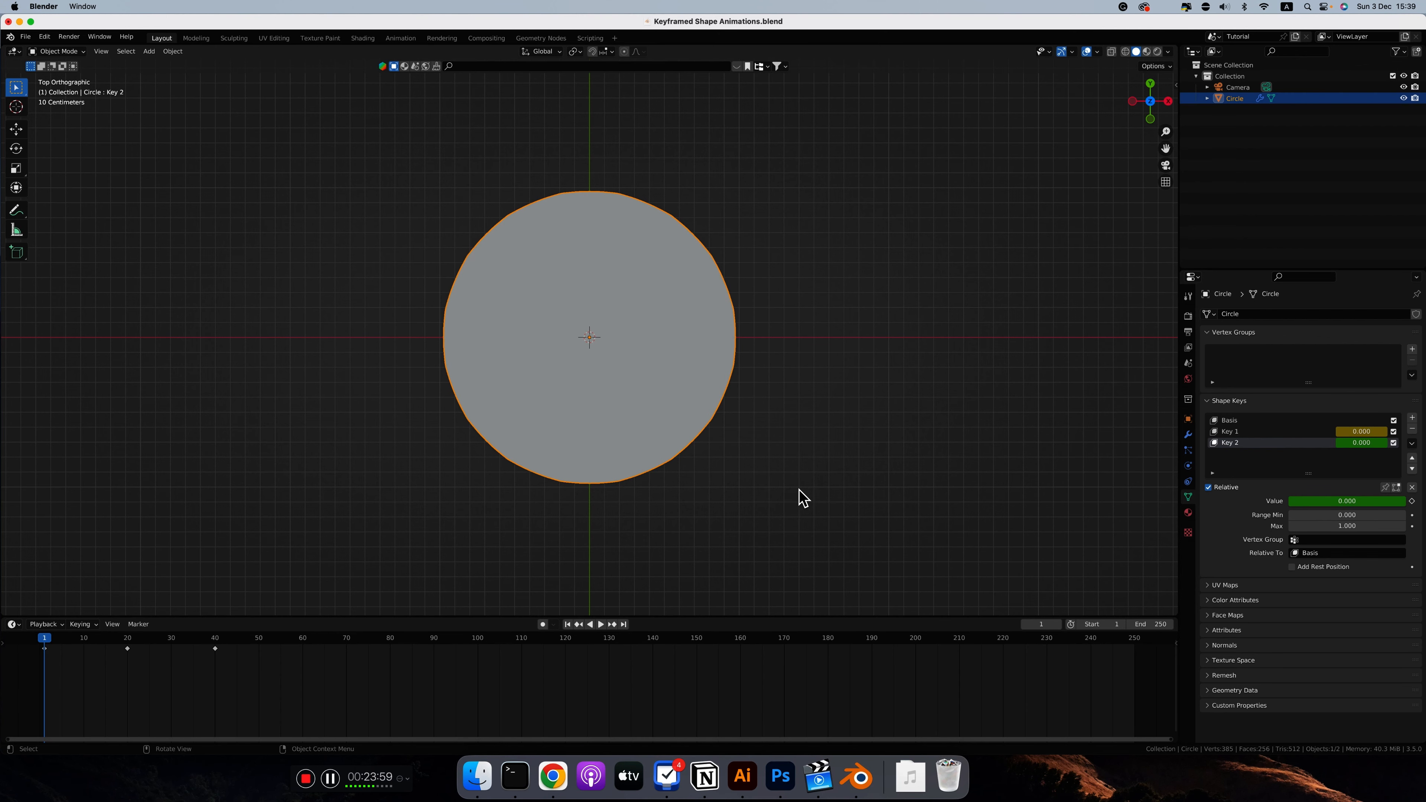
Step: Give the circle an active rigid body and add a cube mesh at the origin
left_click(1188, 465)
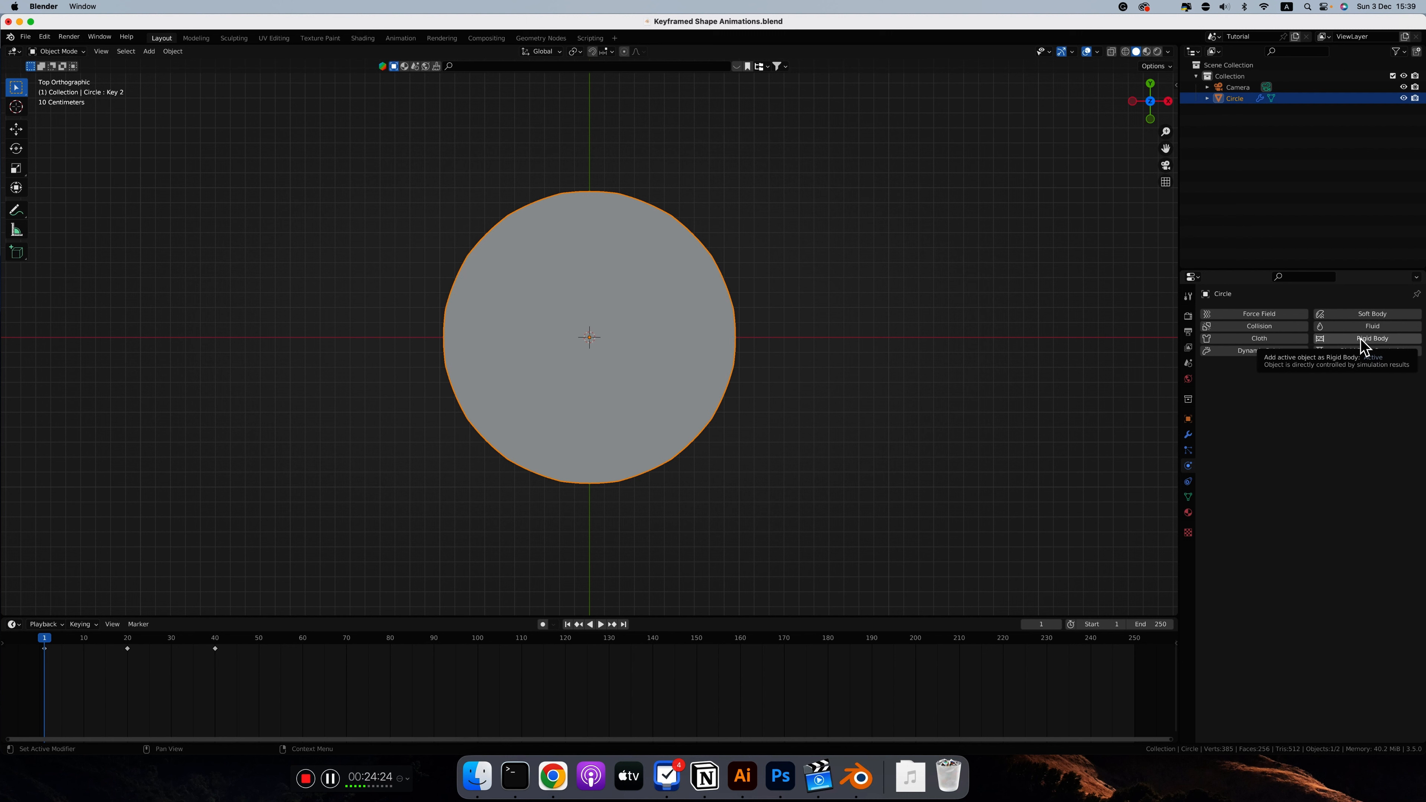
left_click(1364, 341)
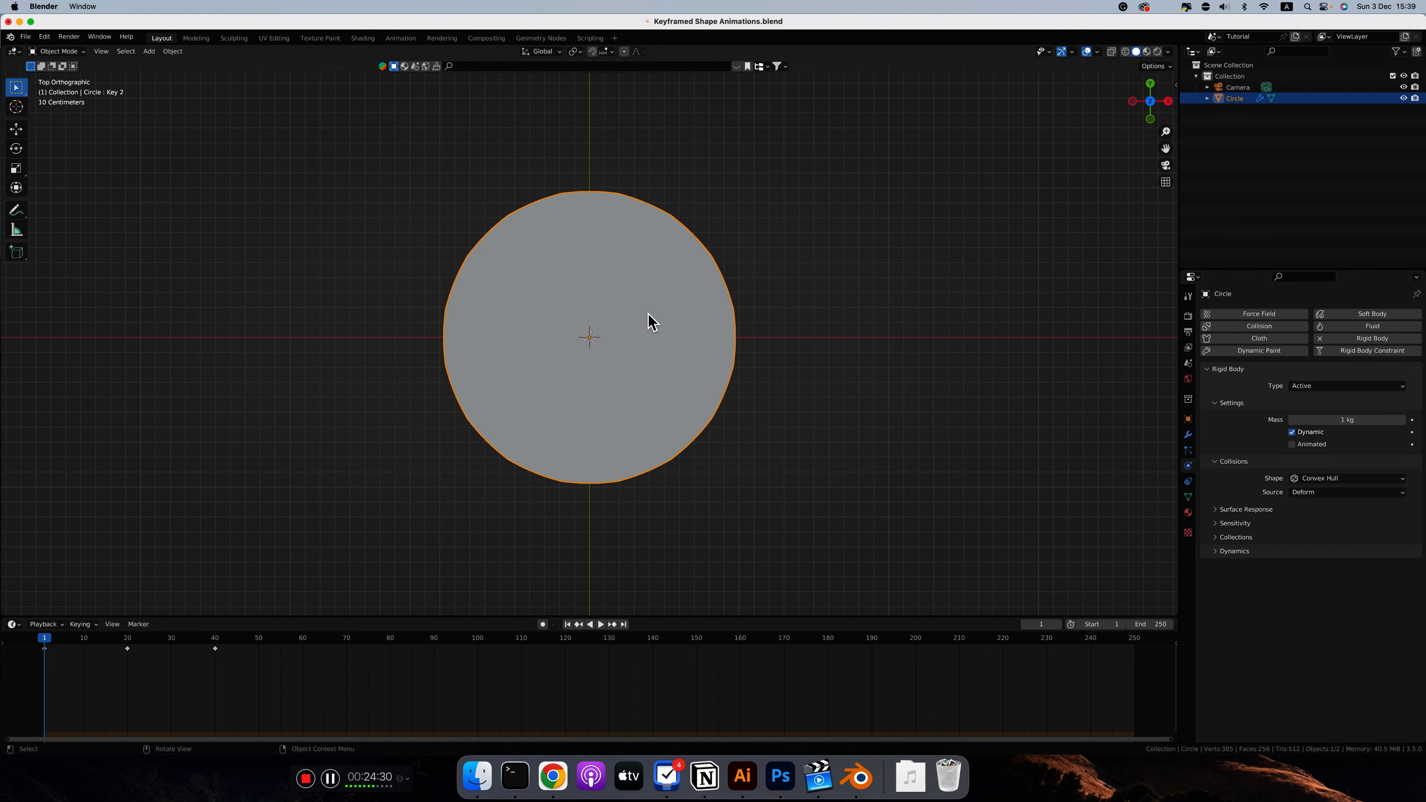
left_click(149, 51)
mouse_move(163, 64)
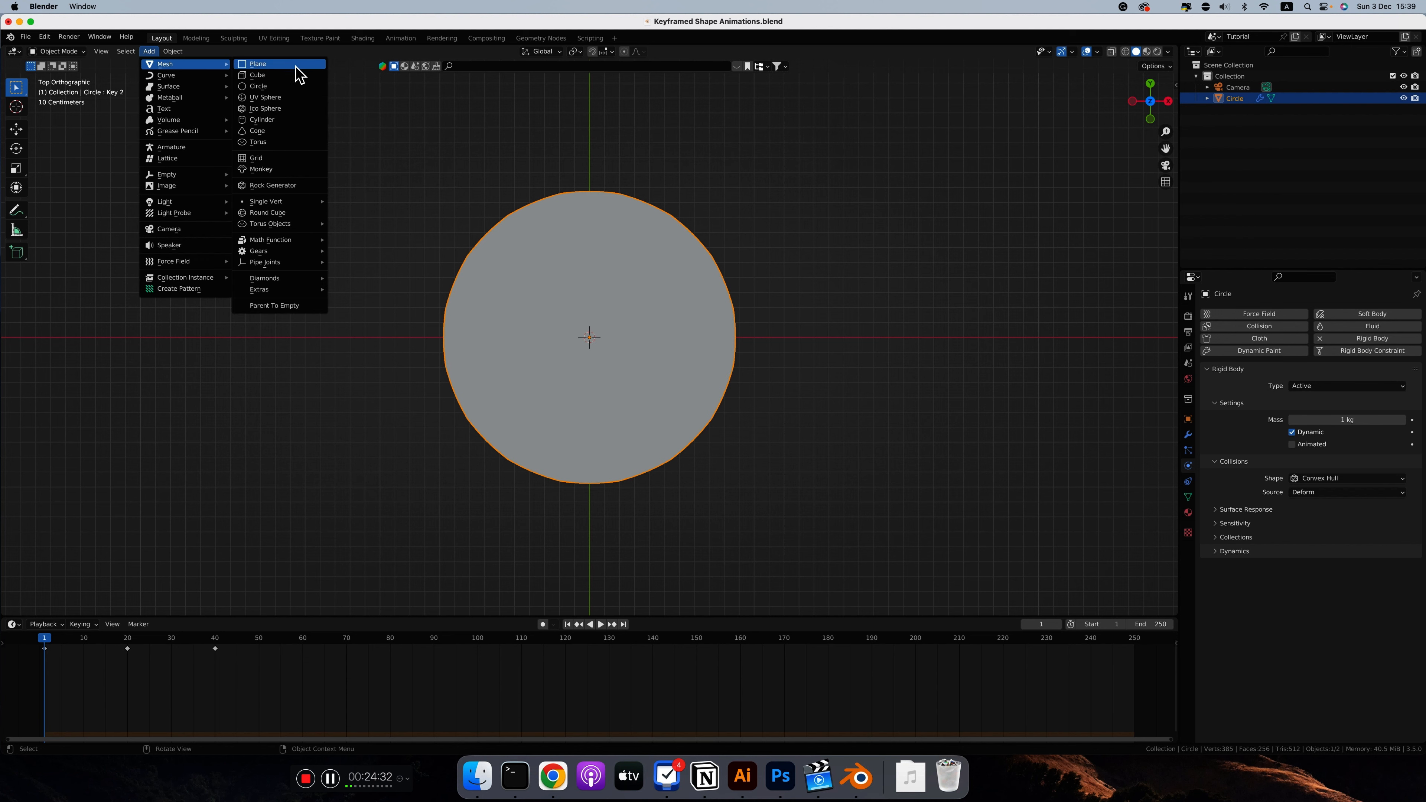
left_click(283, 75)
Step: Delete the cube's top face and scale the open box up around the circle
key("Tab")
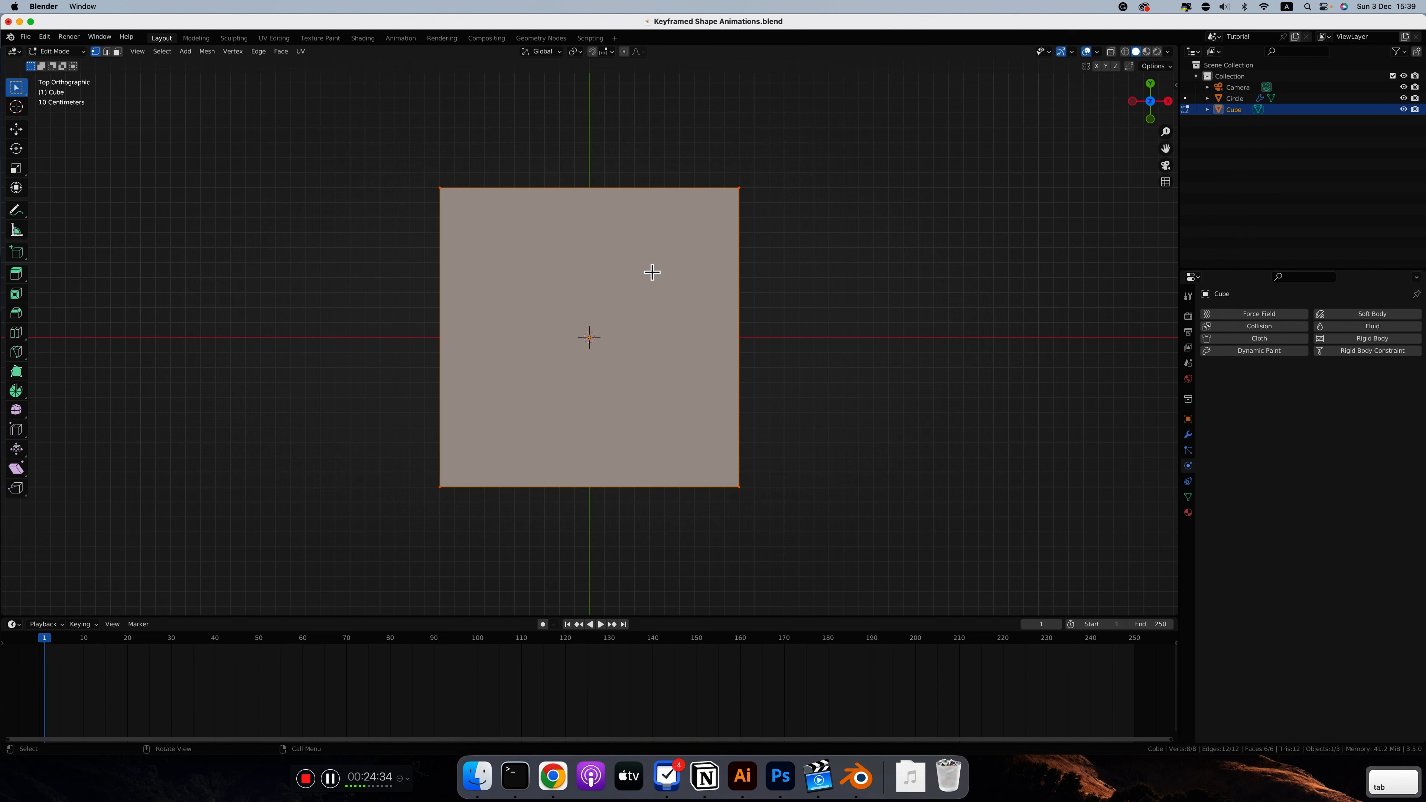
left_click(607, 284)
left_click(120, 54)
left_click(659, 346)
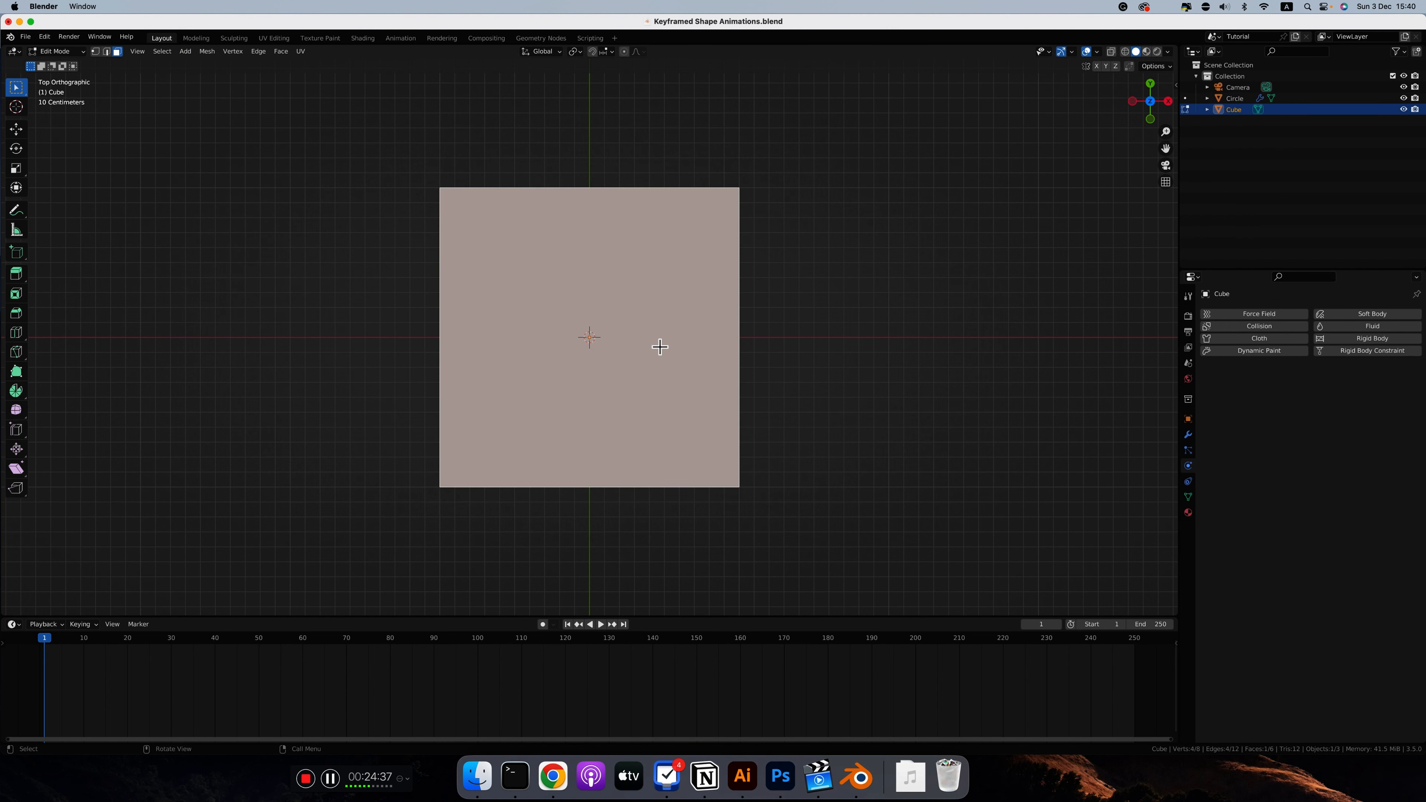
scroll(671, 303, "down", 5)
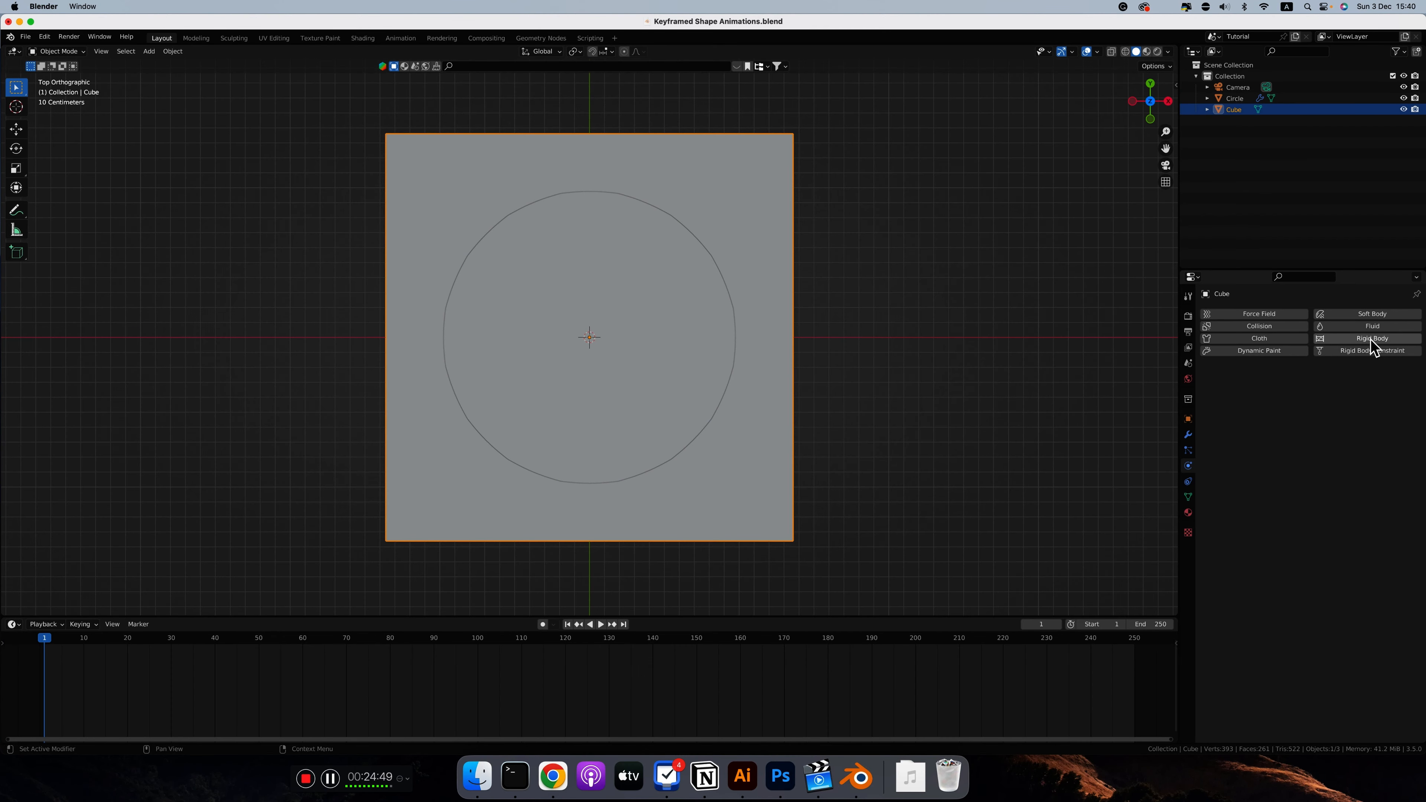
Step: Give the cube a rigid body of type Passive with the Box collision shape
left_click(1367, 339)
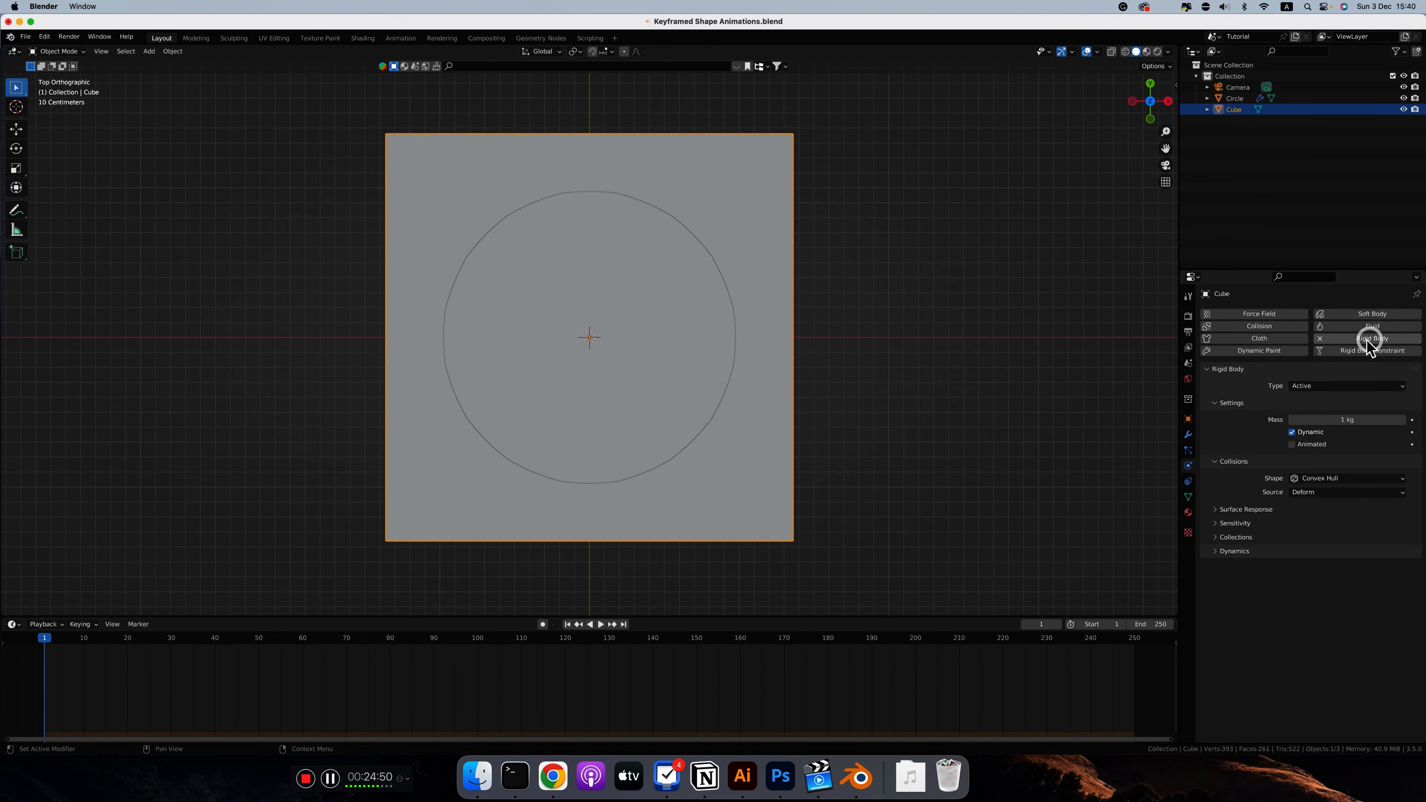
left_click(1301, 386)
left_click(1308, 418)
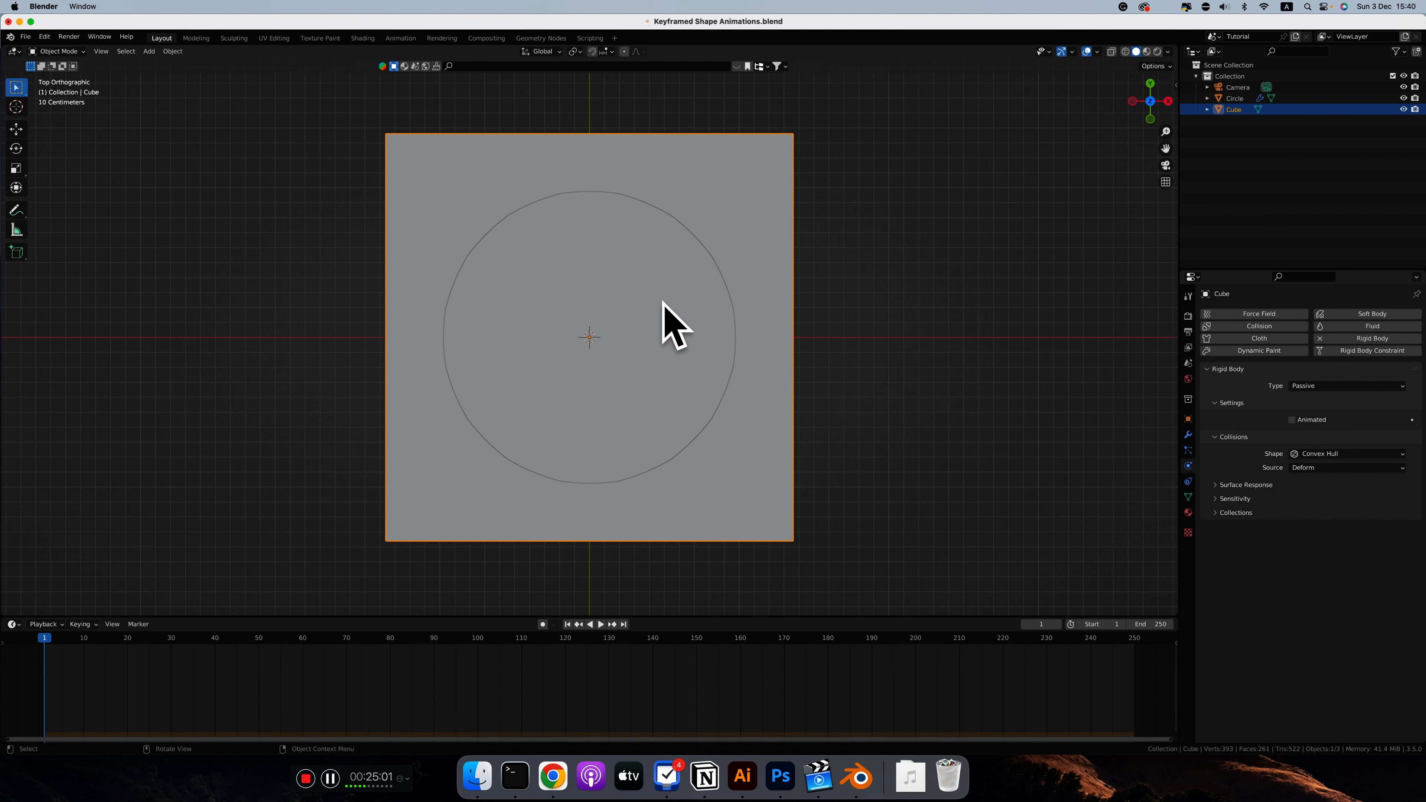
left_click(1311, 454)
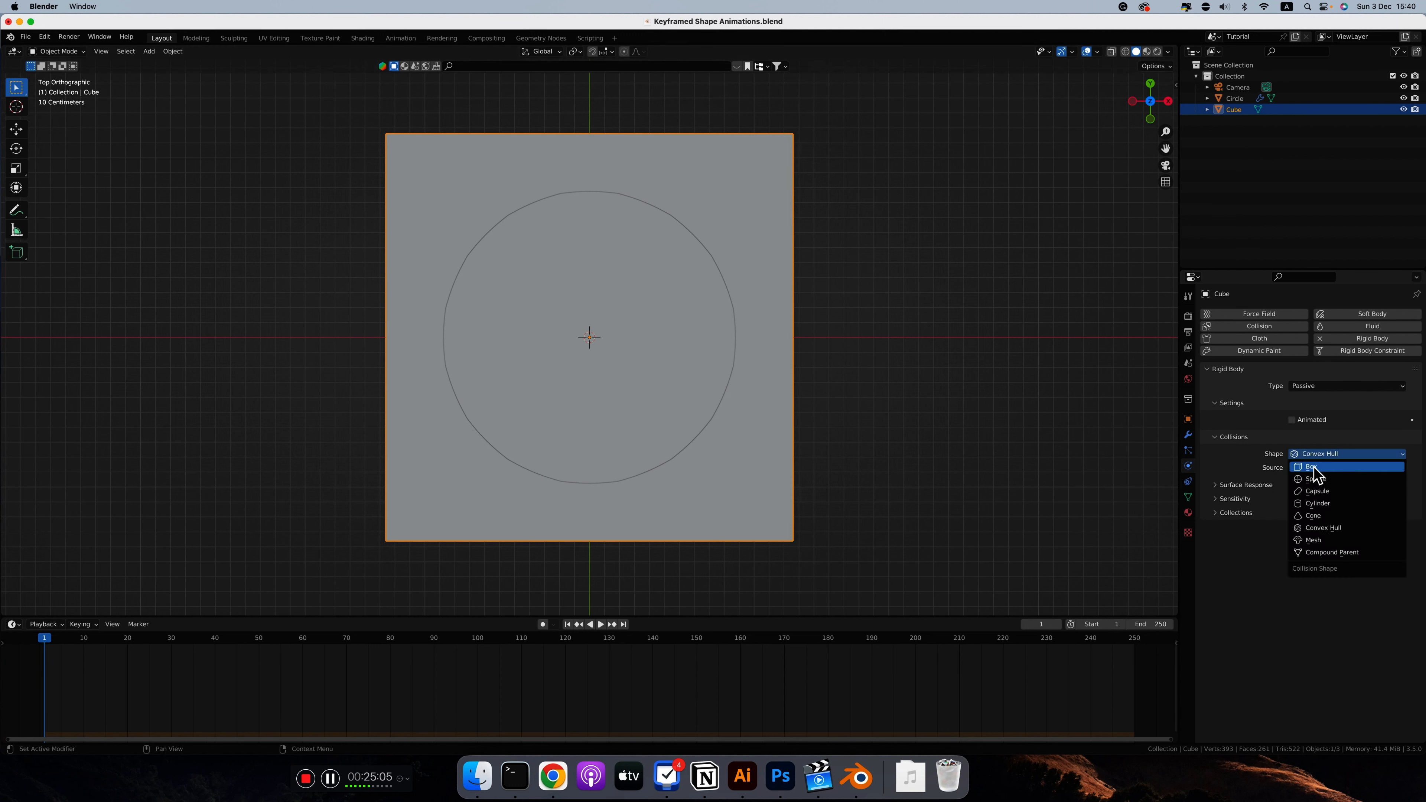
left_click(1311, 457)
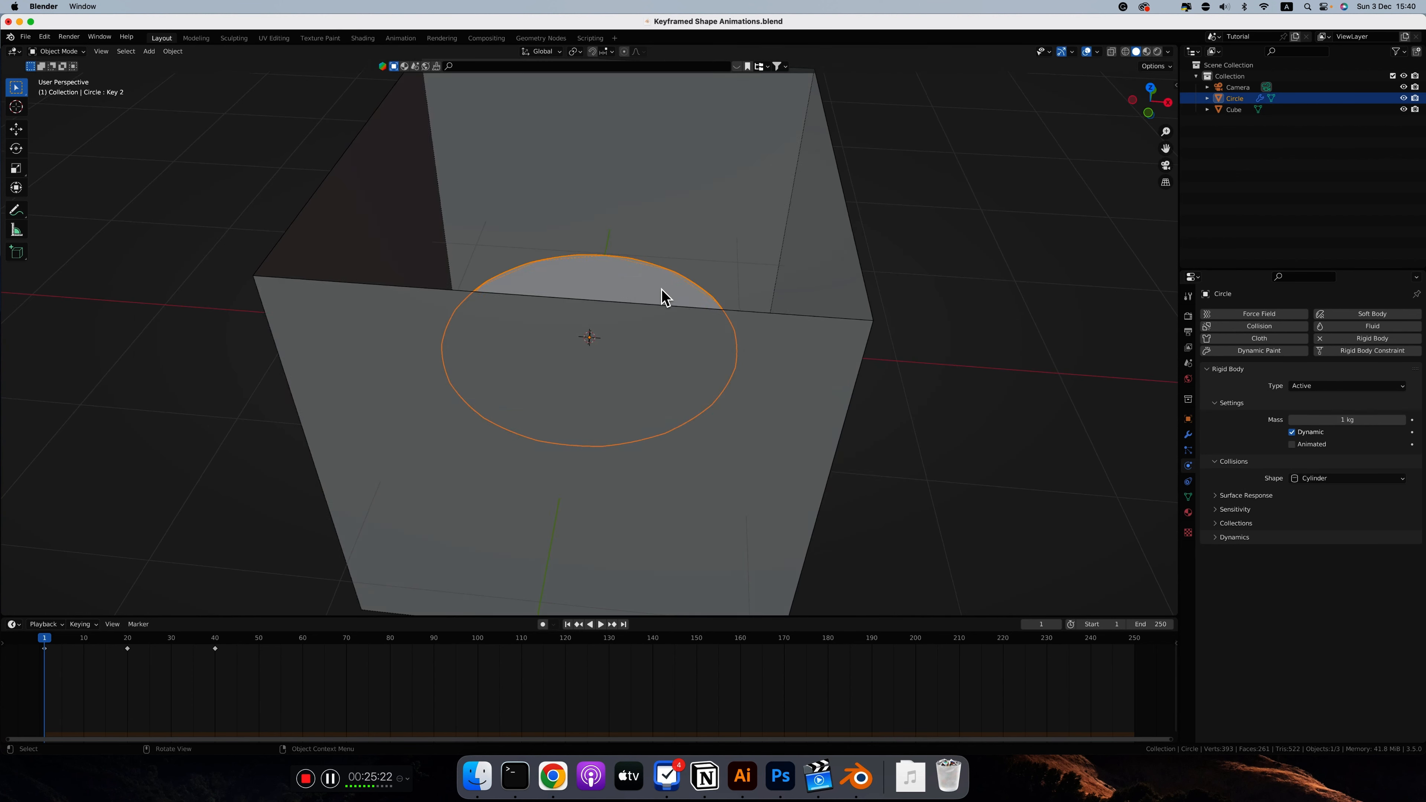
Step: Set the circle's rigid body collision shape to Mesh, keep its type Active, and return playback to the first frame
middle_click_drag(662, 293, 657, 409)
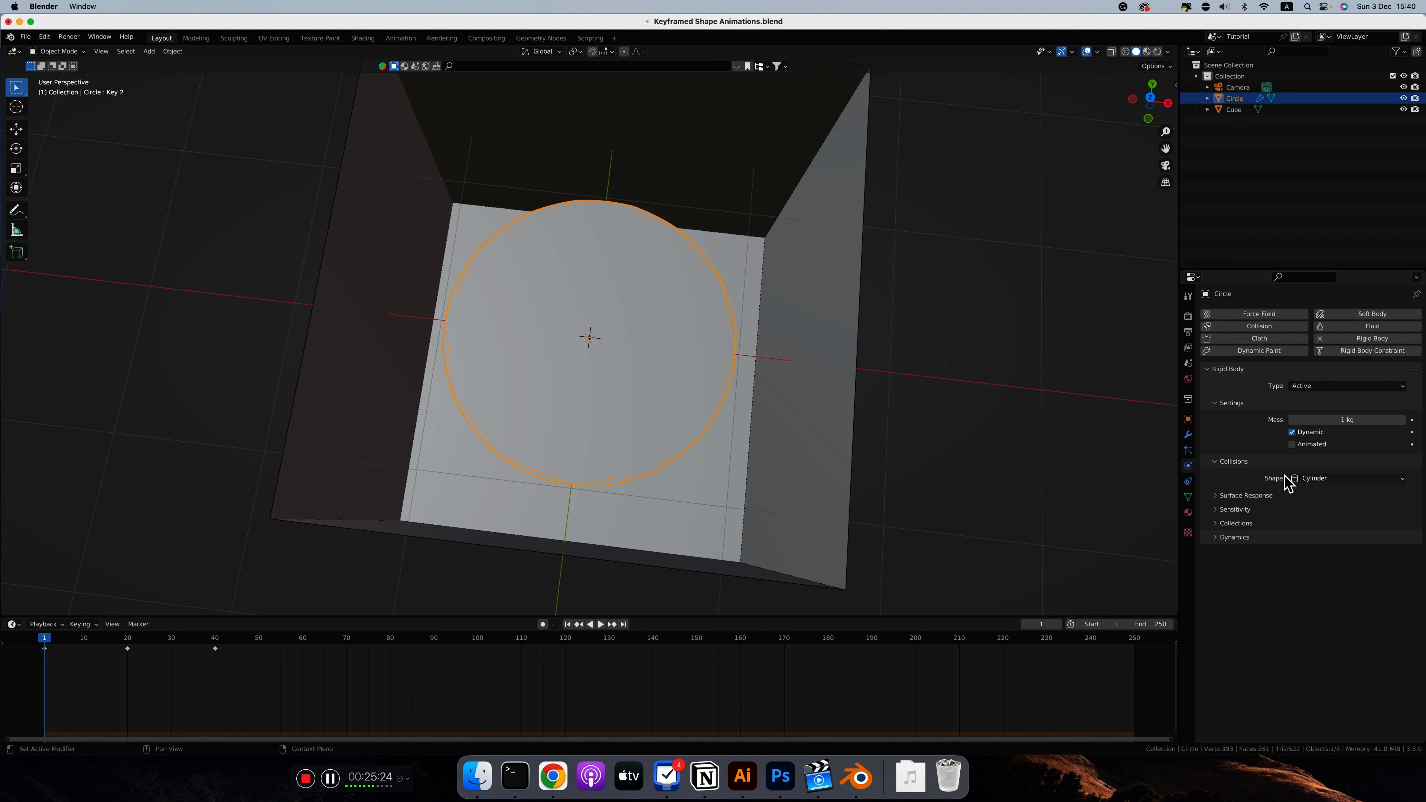
left_click(1326, 479)
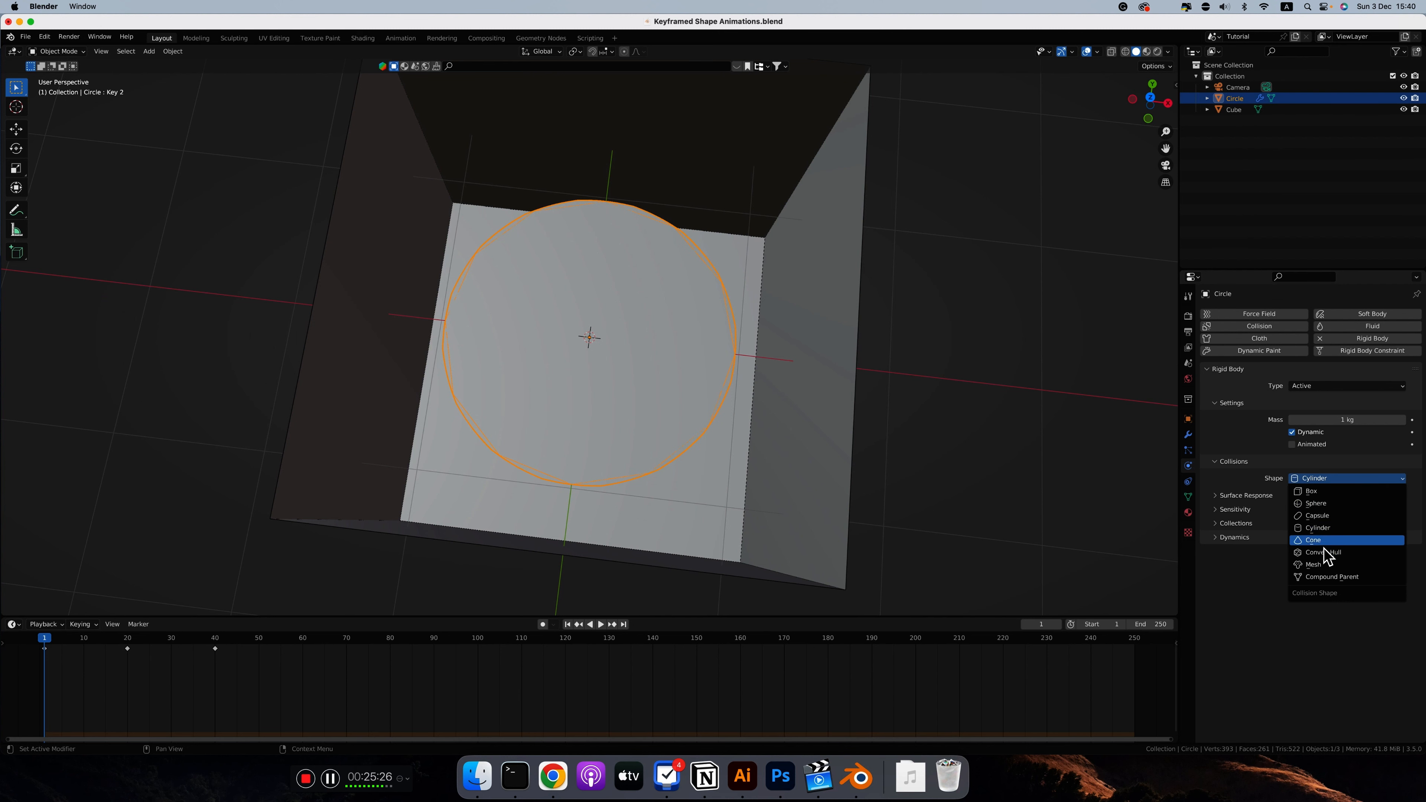
left_click(1315, 566)
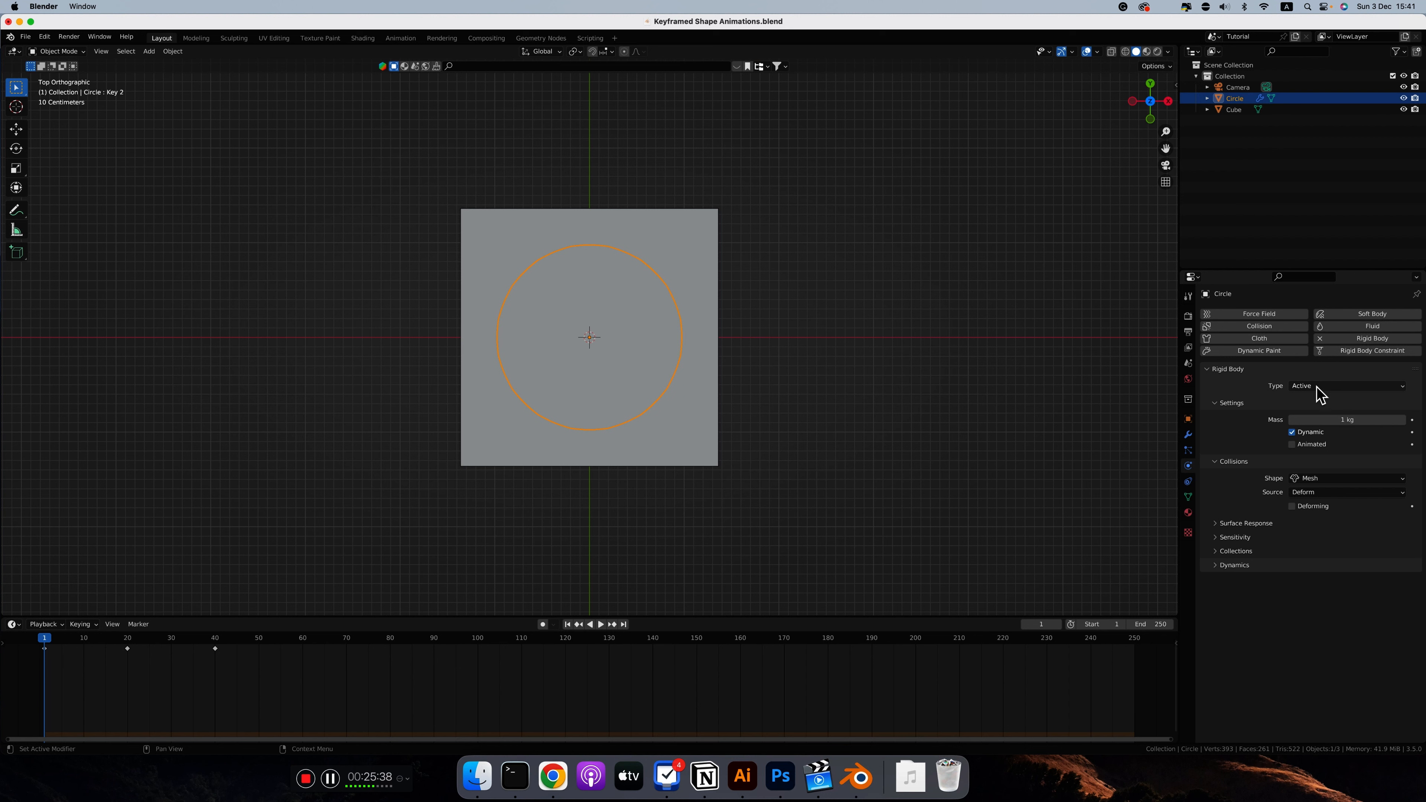
left_click(1315, 387)
left_click(1318, 386)
key("shift+Left")
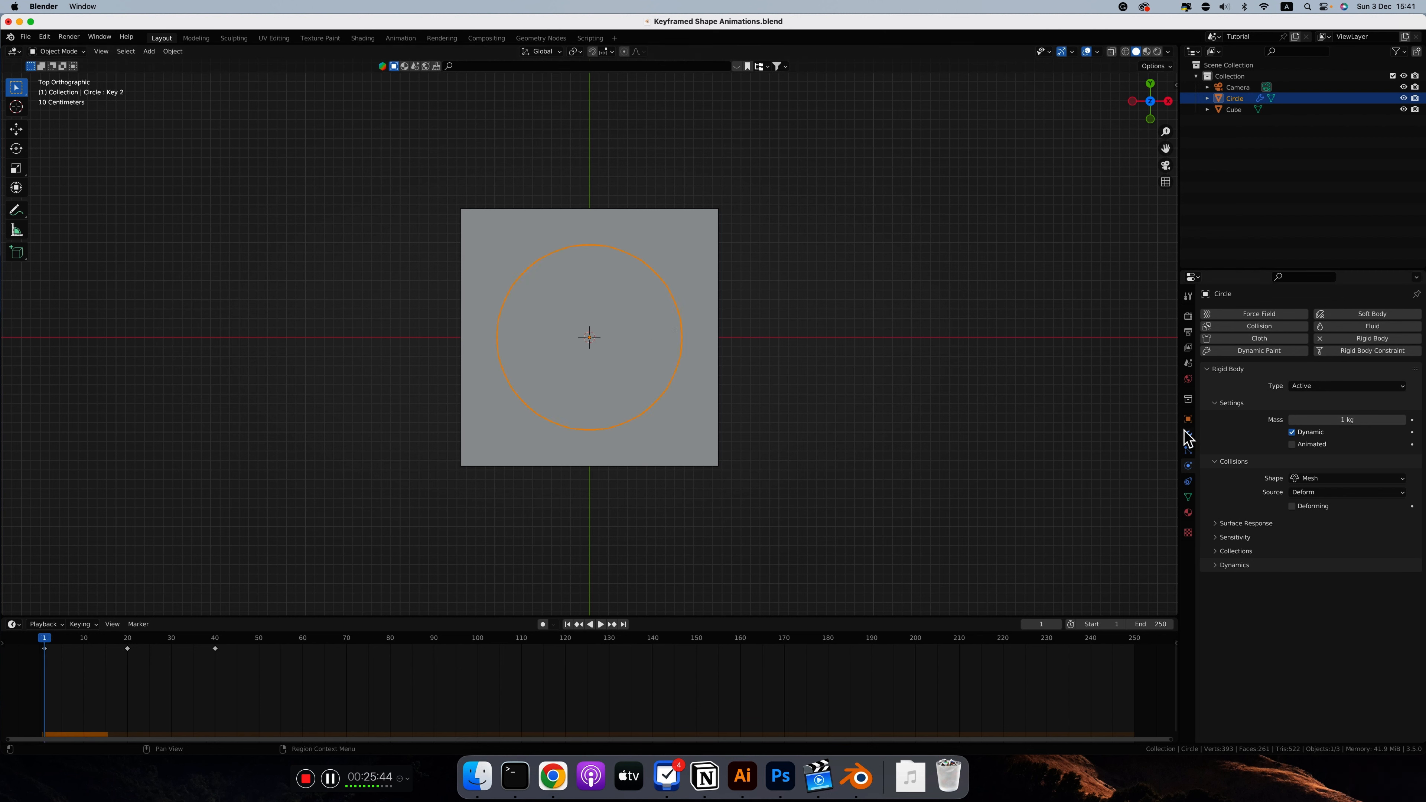
Step: Set both Substeps Per Frame and Solver Iterations of the scene's Rigid Body World to 60
left_click(1188, 363)
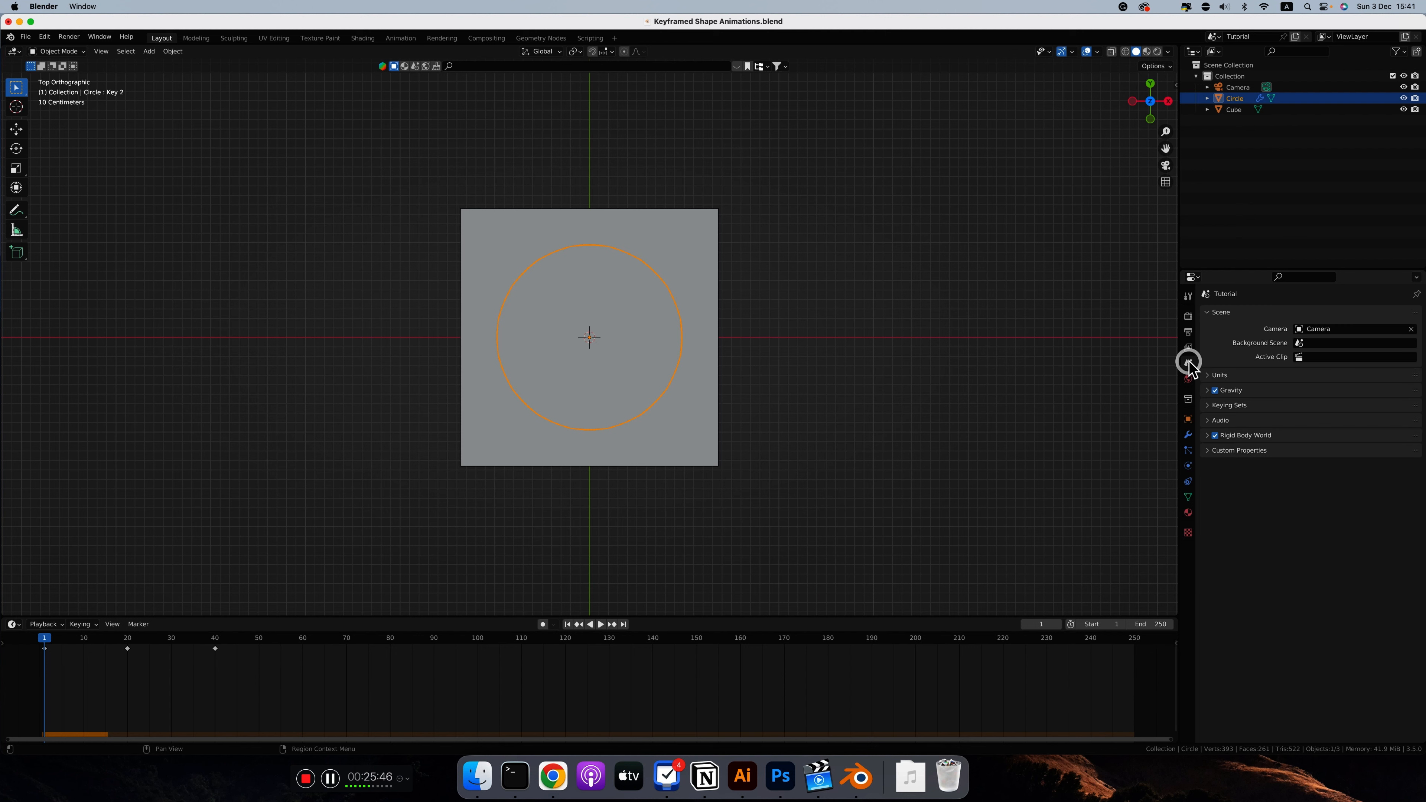
left_click(1208, 435)
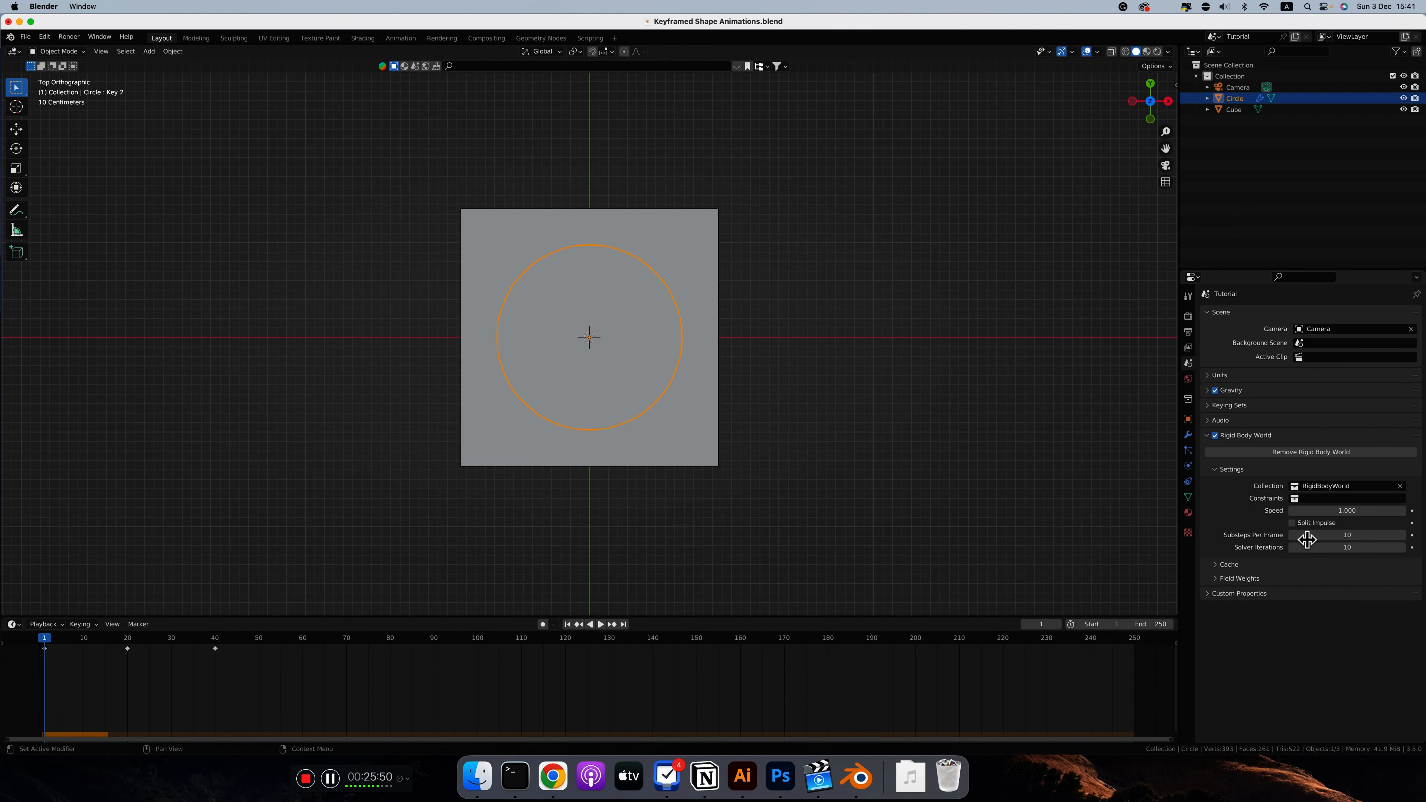
left_click(1344, 535)
type("60")
key("Return")
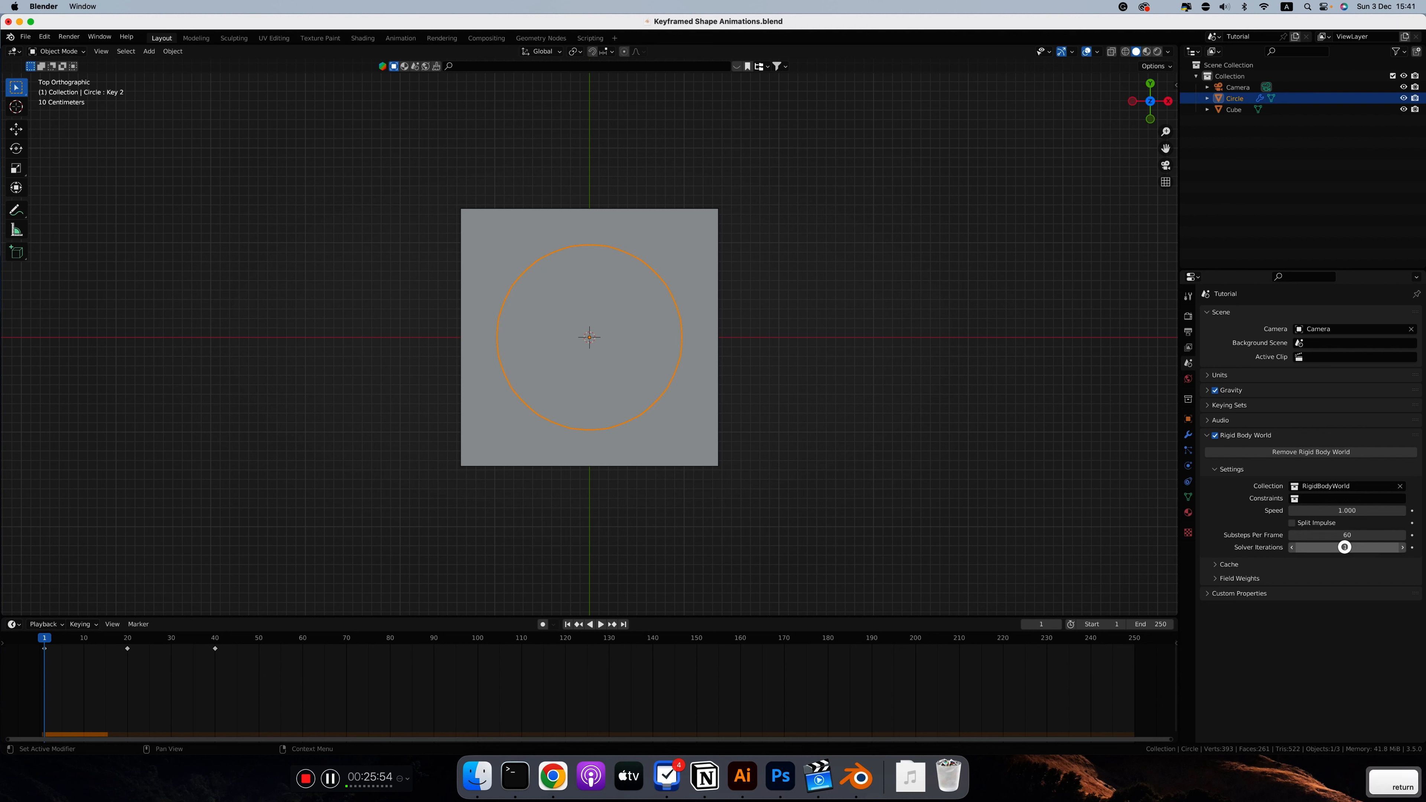
left_click(1344, 547)
type("60")
key("Return")
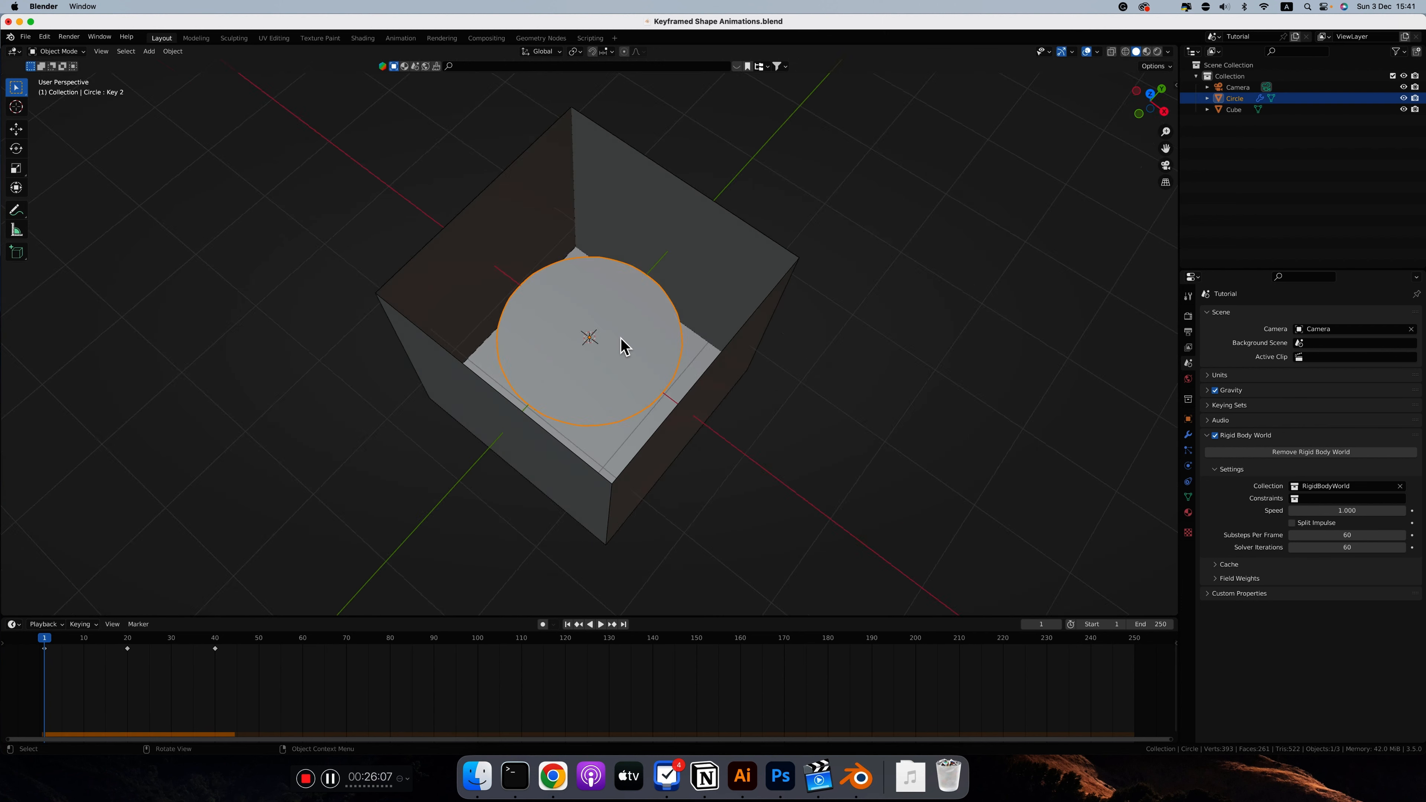
Step: Add a Solidify modifier to the circle after the Subdivision modifier, with a thickness of about 0.052 m
scroll(619, 339, "left", 5)
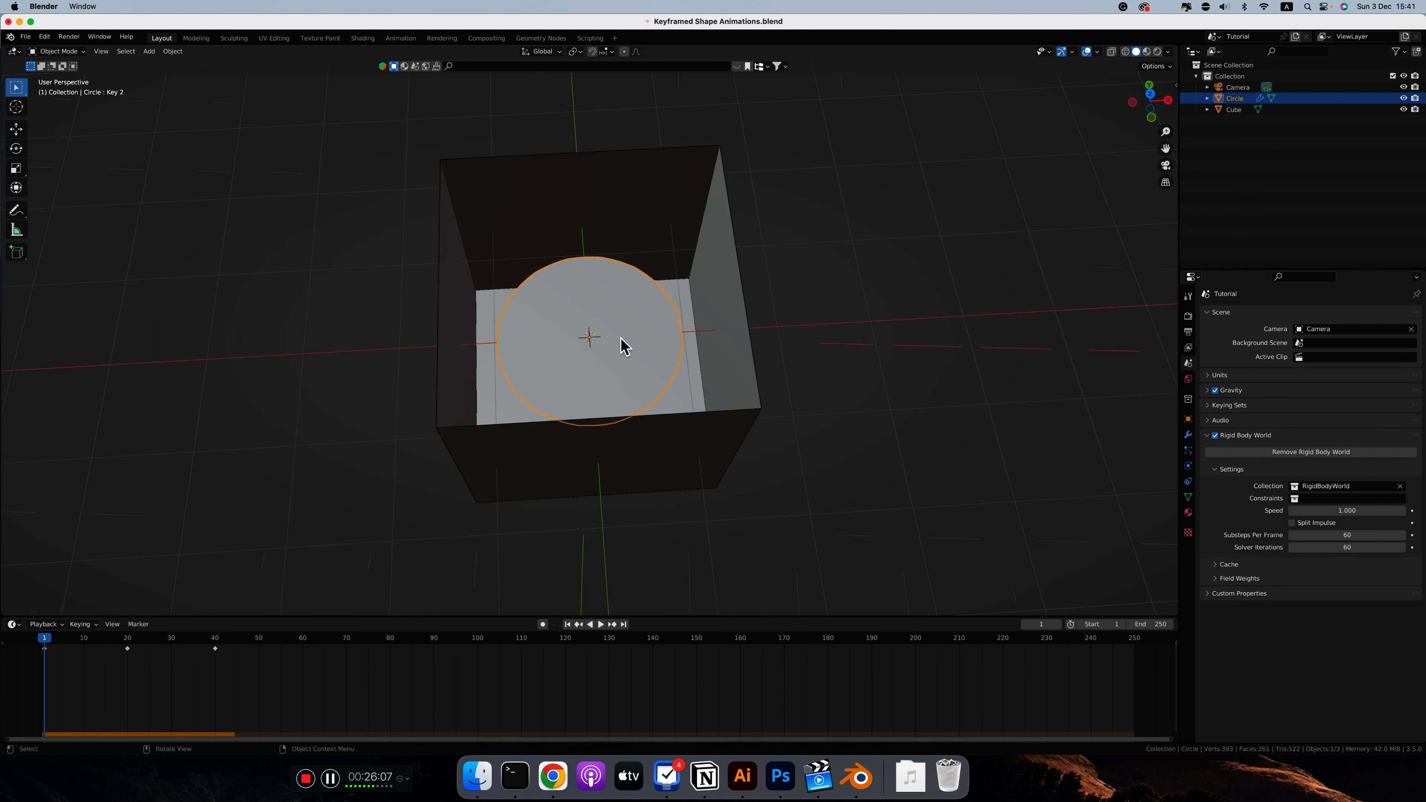
scroll(620, 339, "up", 5)
left_click(1188, 434)
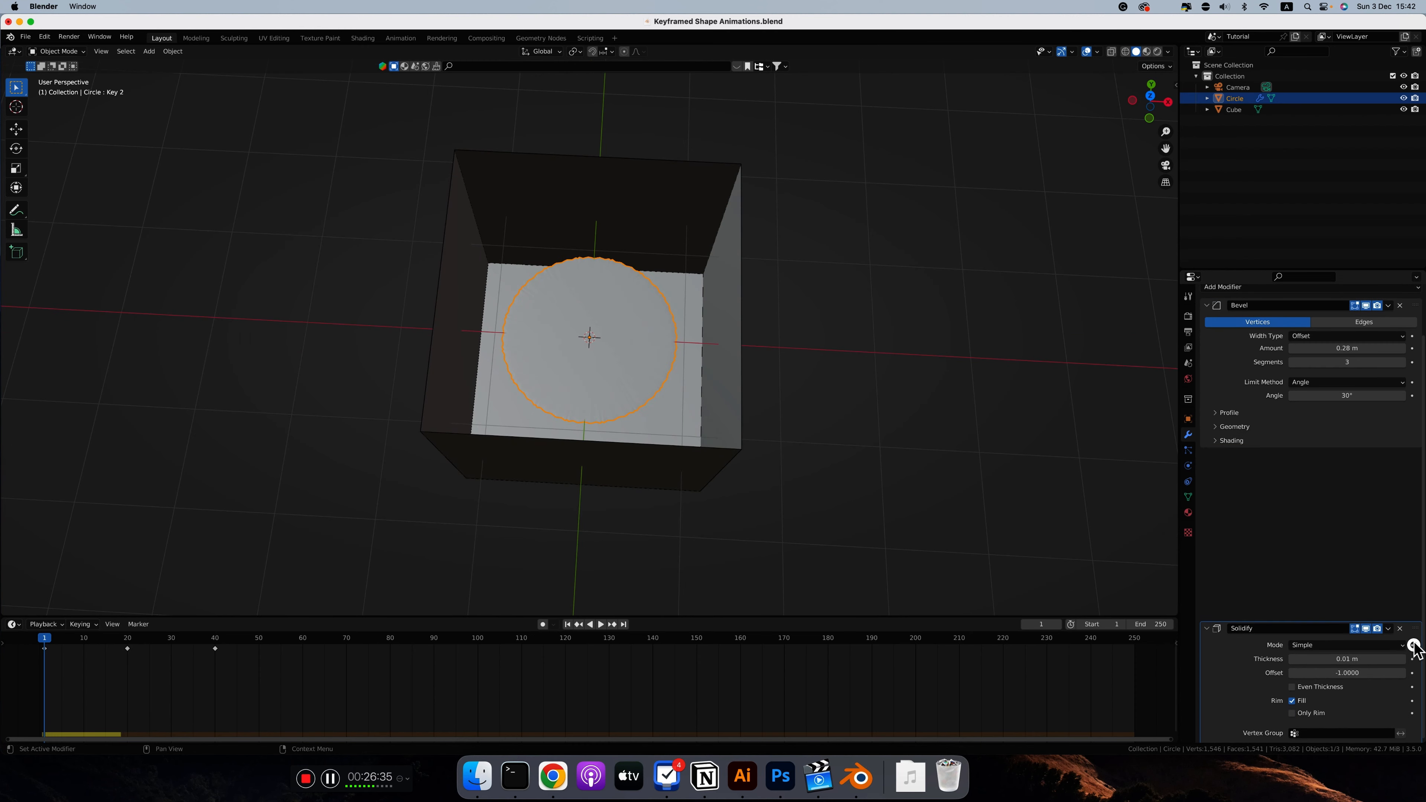
left_click_drag(1414, 643, 1415, 575)
scroll(597, 301, "down", 5)
left_click_drag(1340, 574, 1364, 574, "shift")
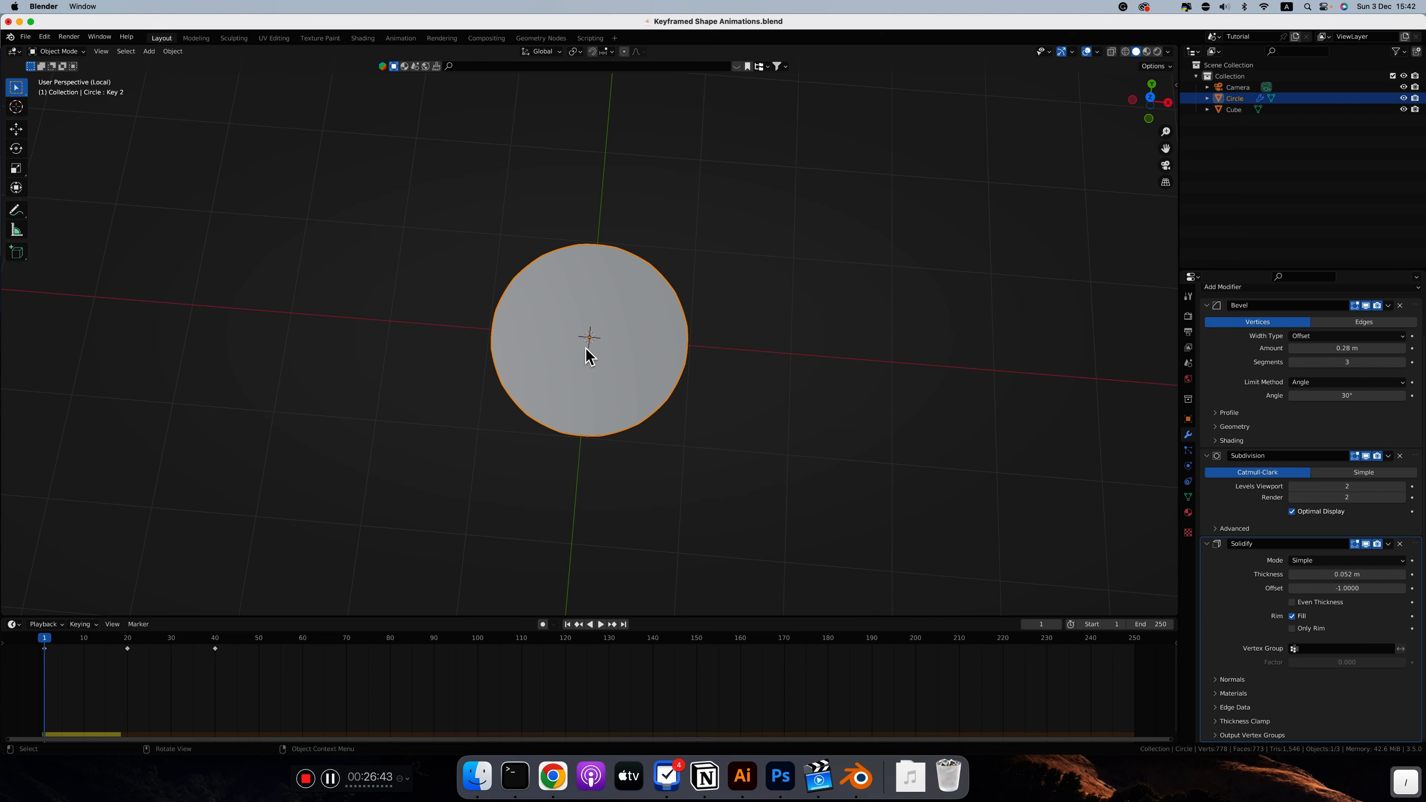
scroll(598, 348, "up", 5)
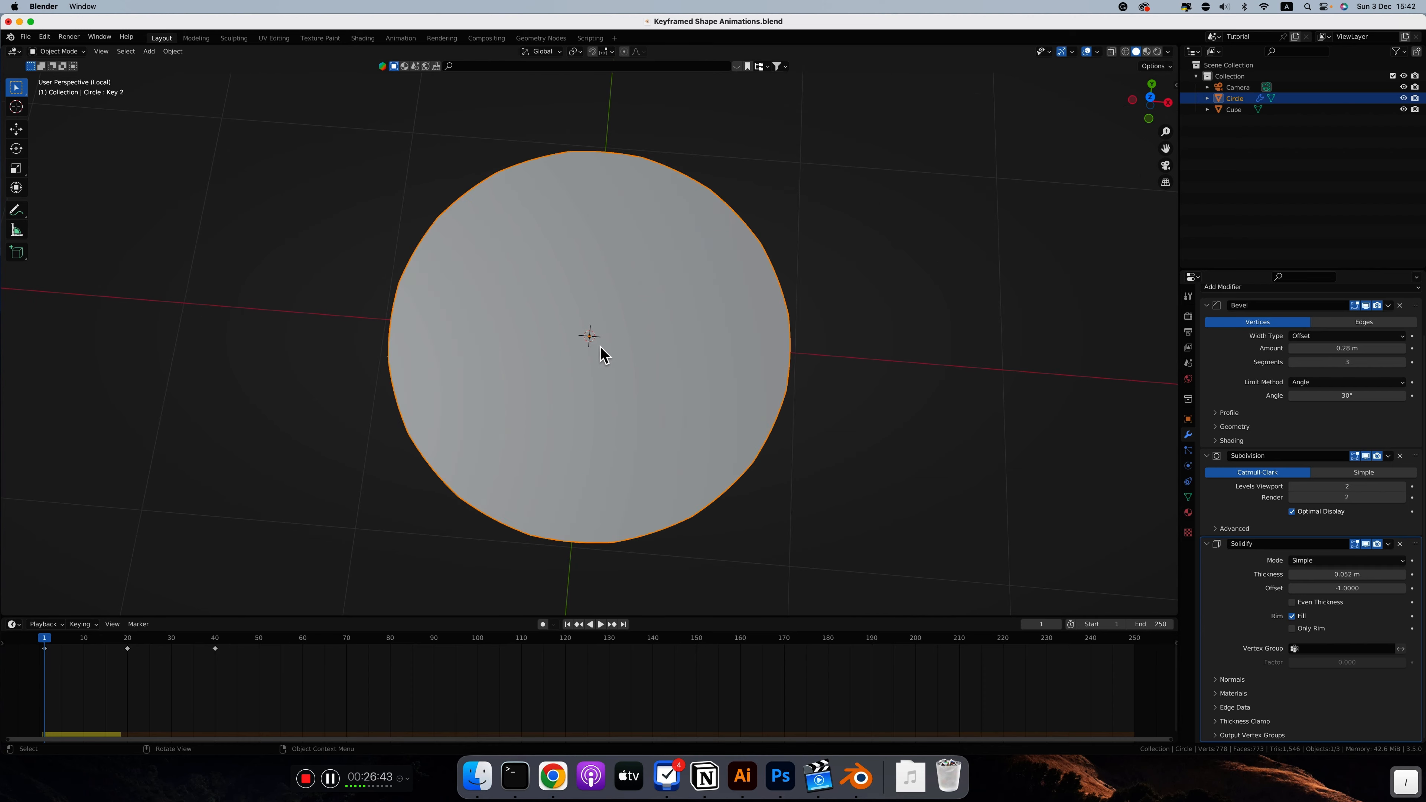
Step: Set the Solidify offset to 0 and increase its thickness to about 0.092 m
scroll(600, 346, "down", 6)
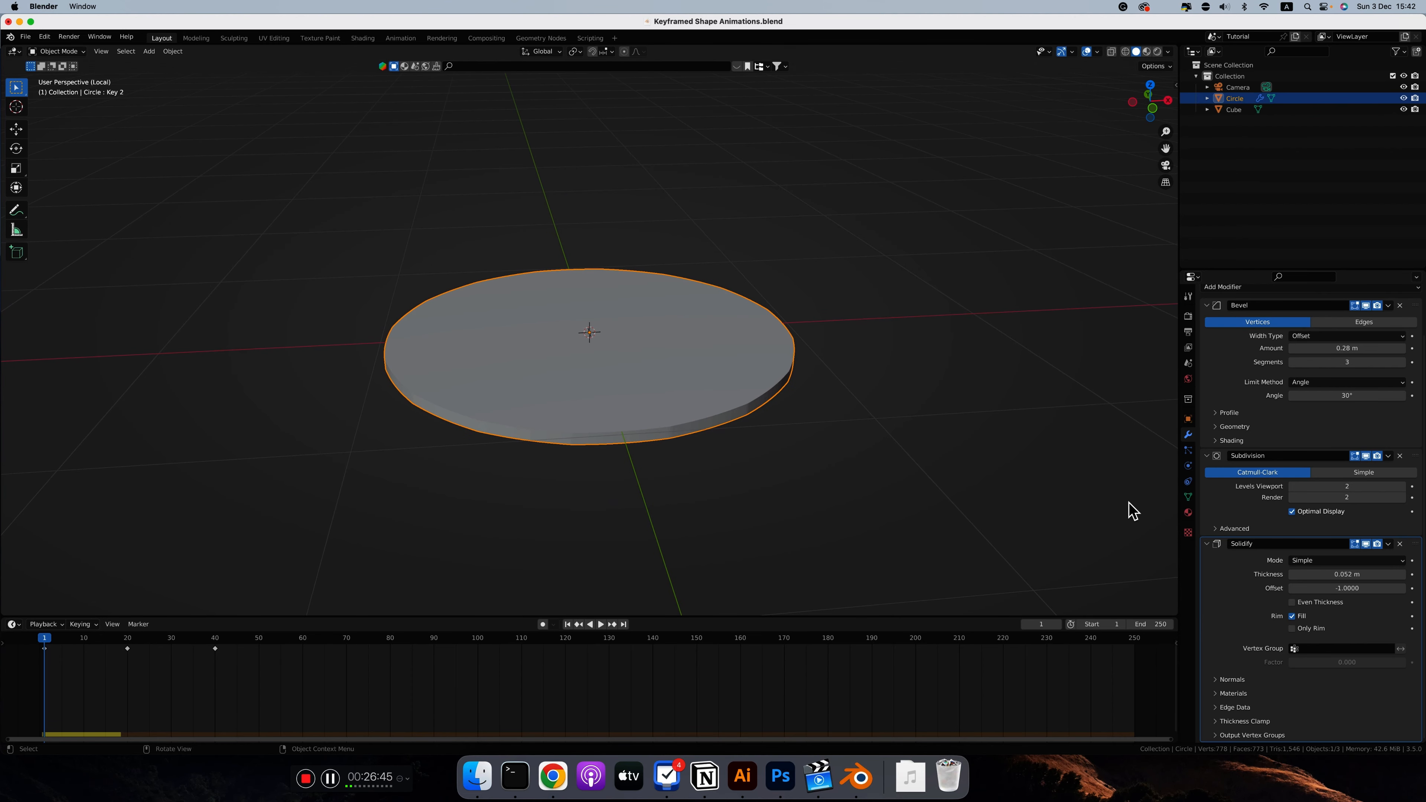
left_click(1346, 588)
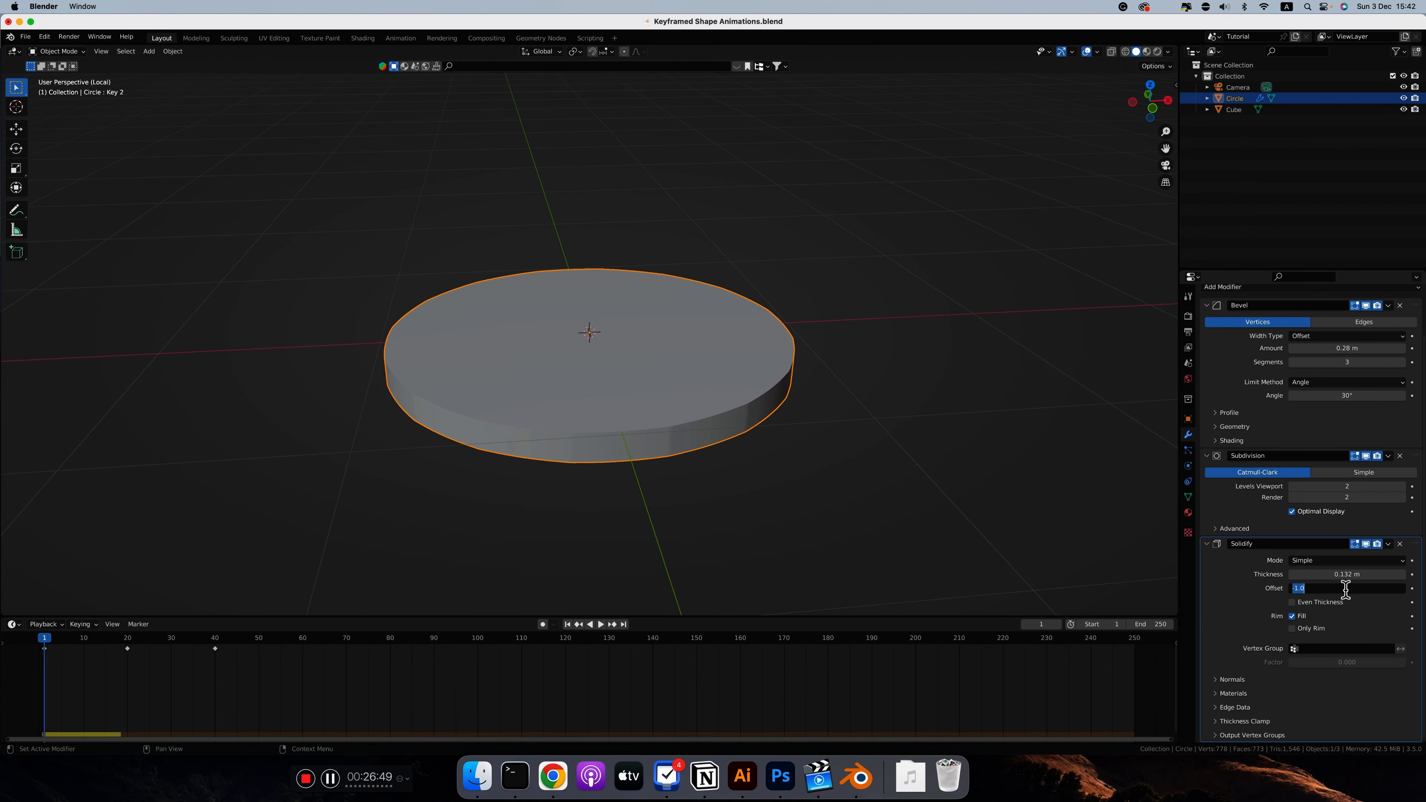
type("0")
key("Return")
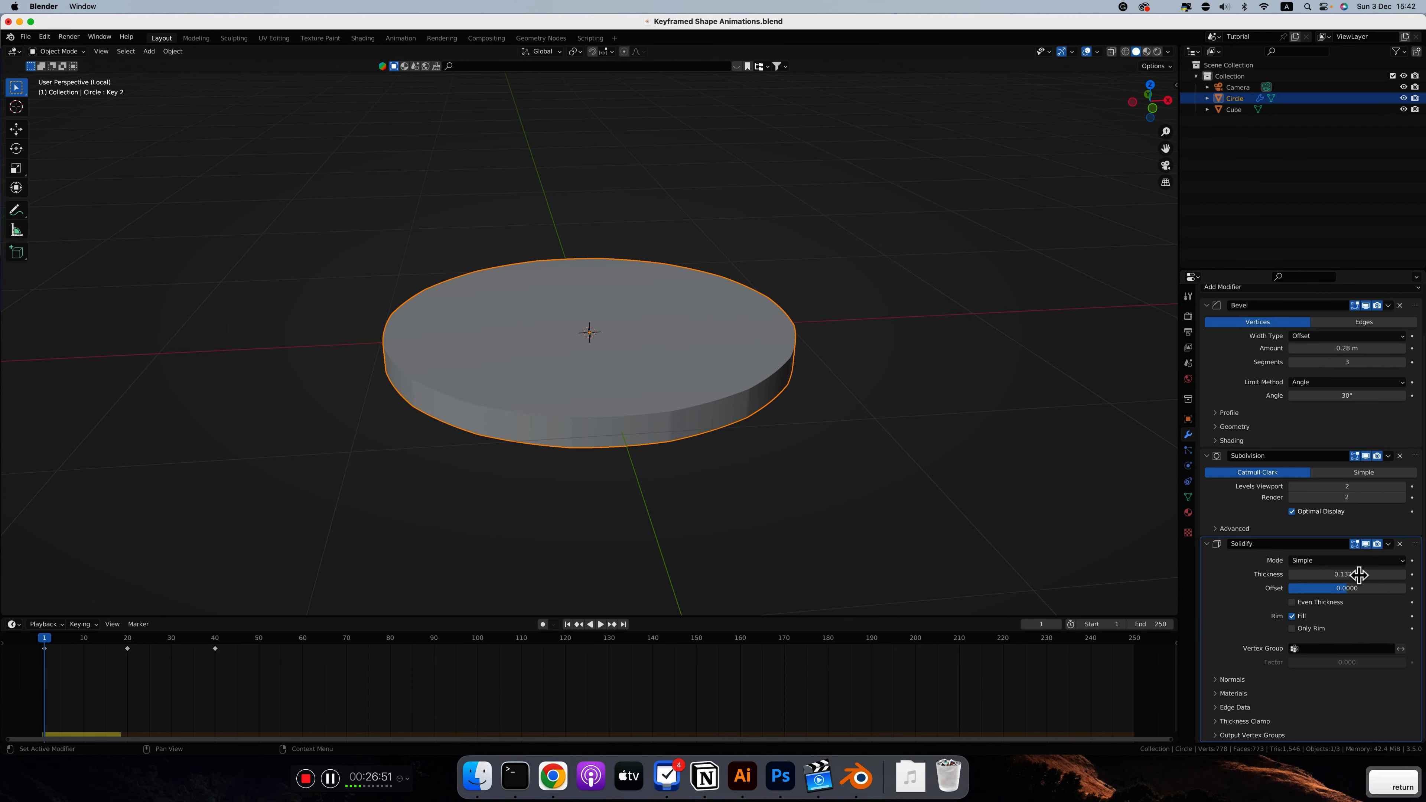
left_click_drag(1346, 574, 1193, 488)
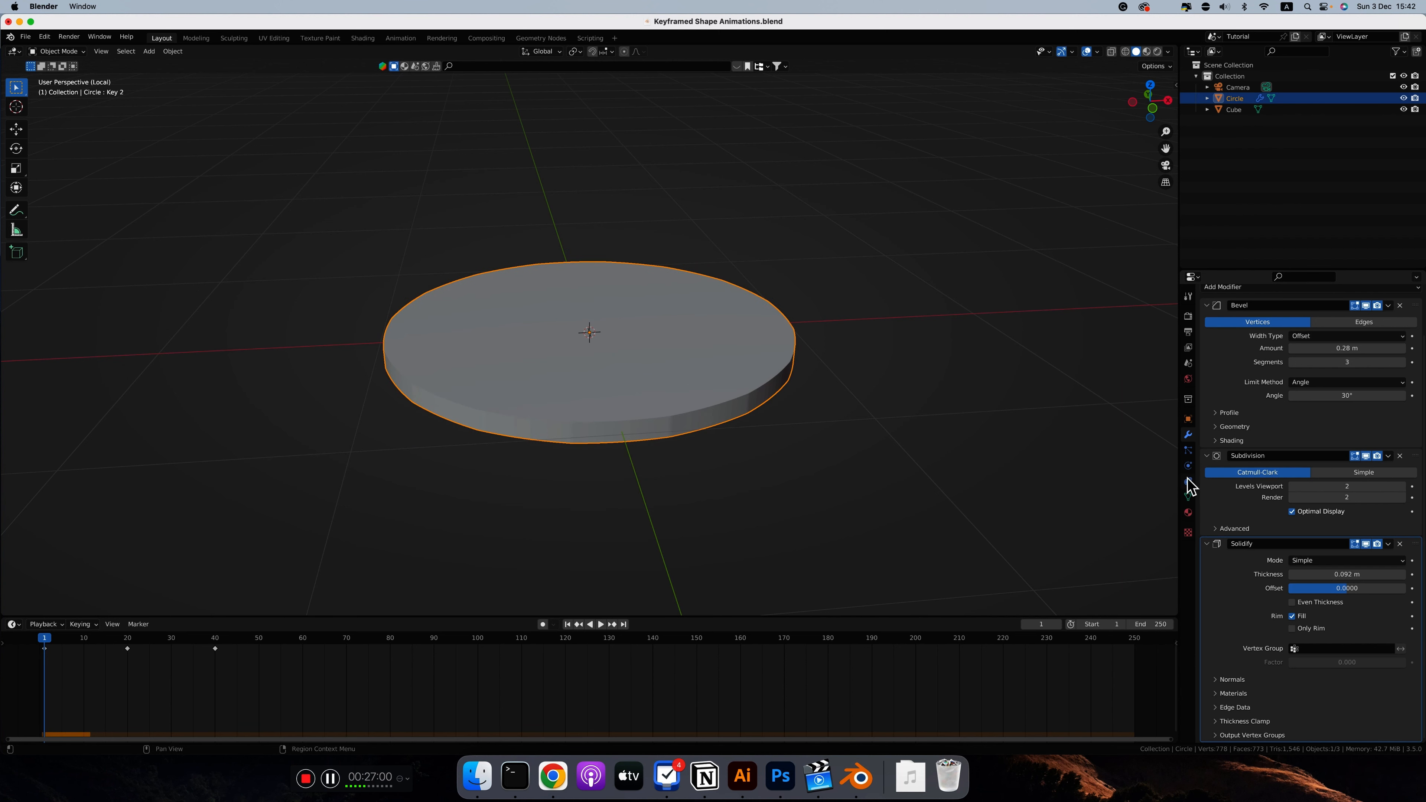
Step: Set the collision margin in the circle's rigid body Sensitivity settings to 0.001 m
left_click(1188, 363)
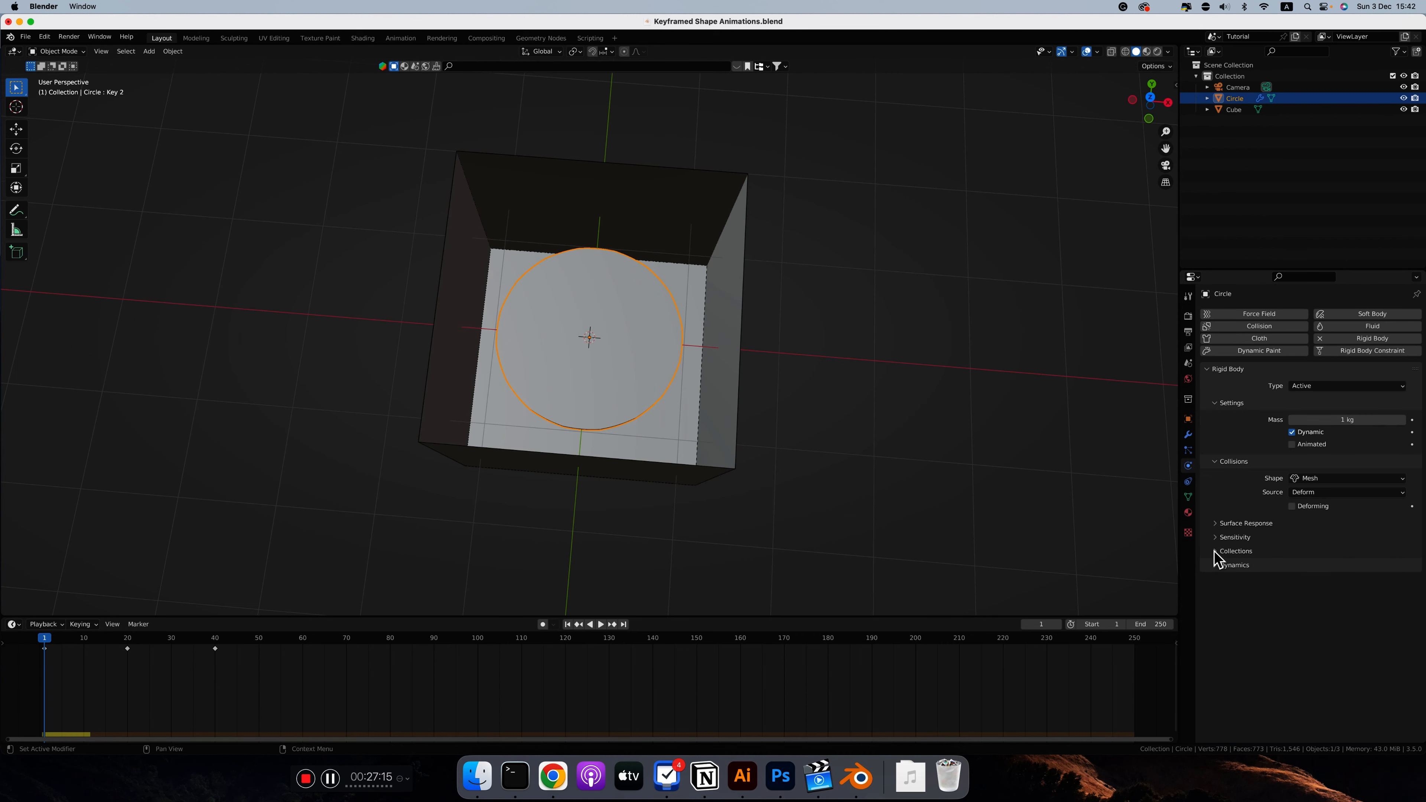
left_click(1216, 551)
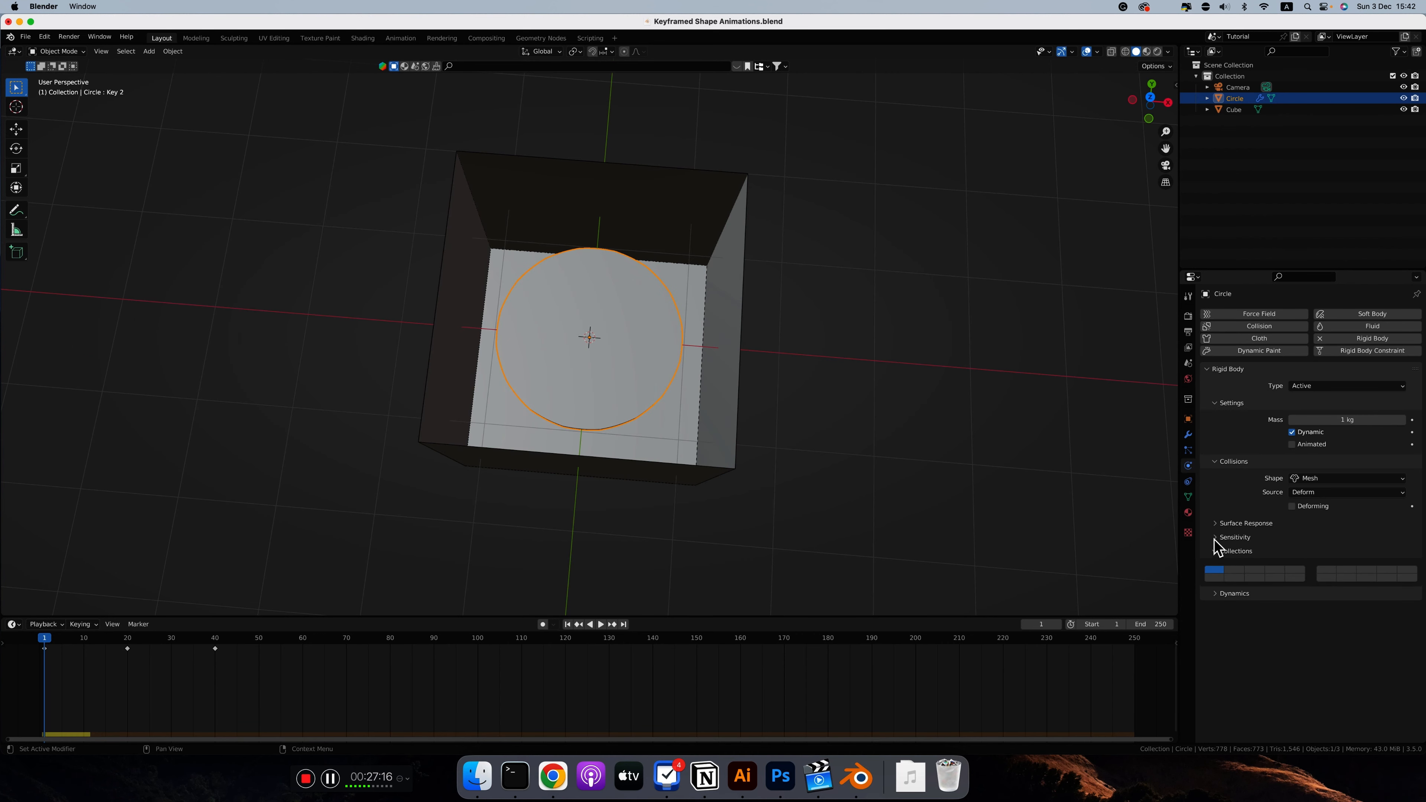
left_click(1216, 537)
left_click(1358, 554)
type("0.001")
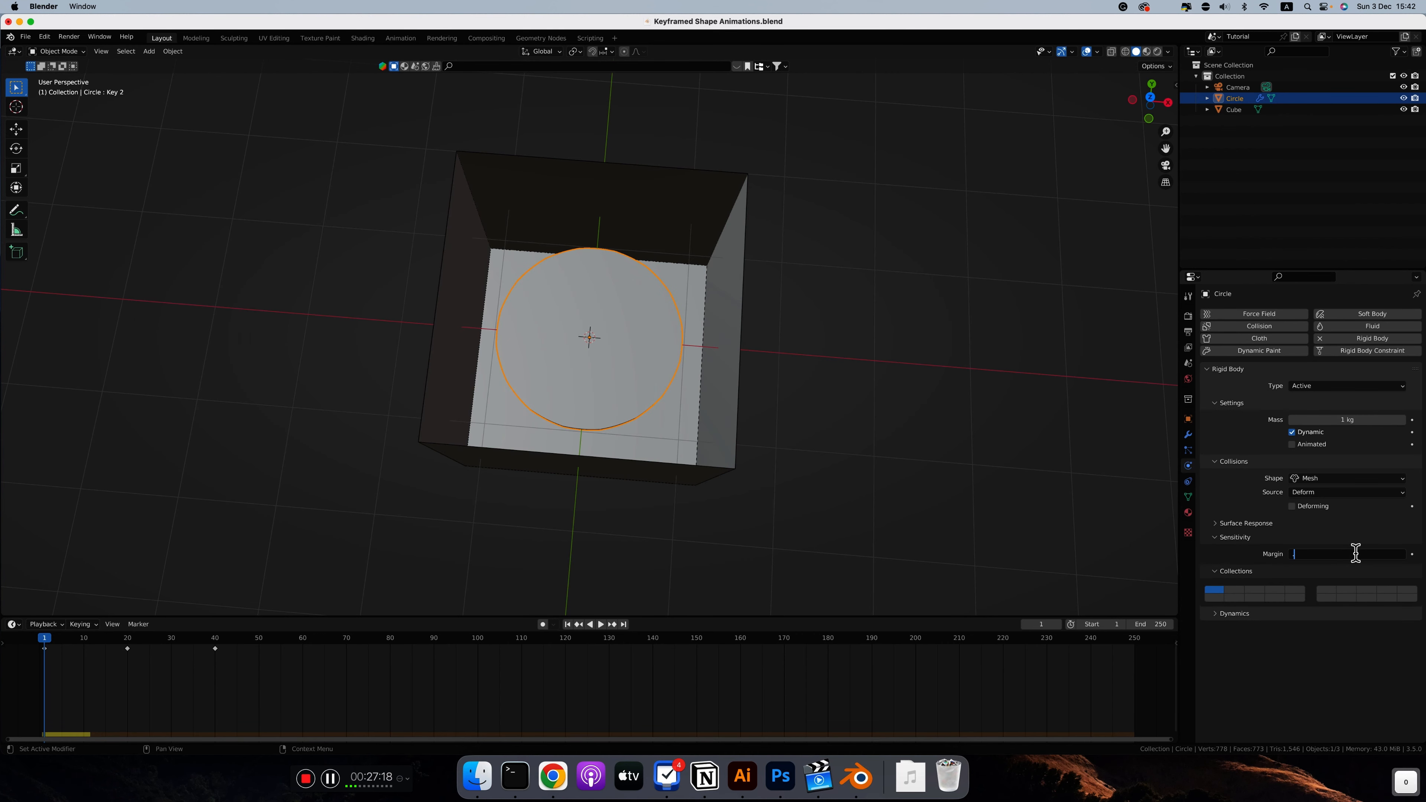
key("Return")
Step: Set the open cube's rigid body collision shape to Mesh with a 0.001 m margin
left_click(720, 408)
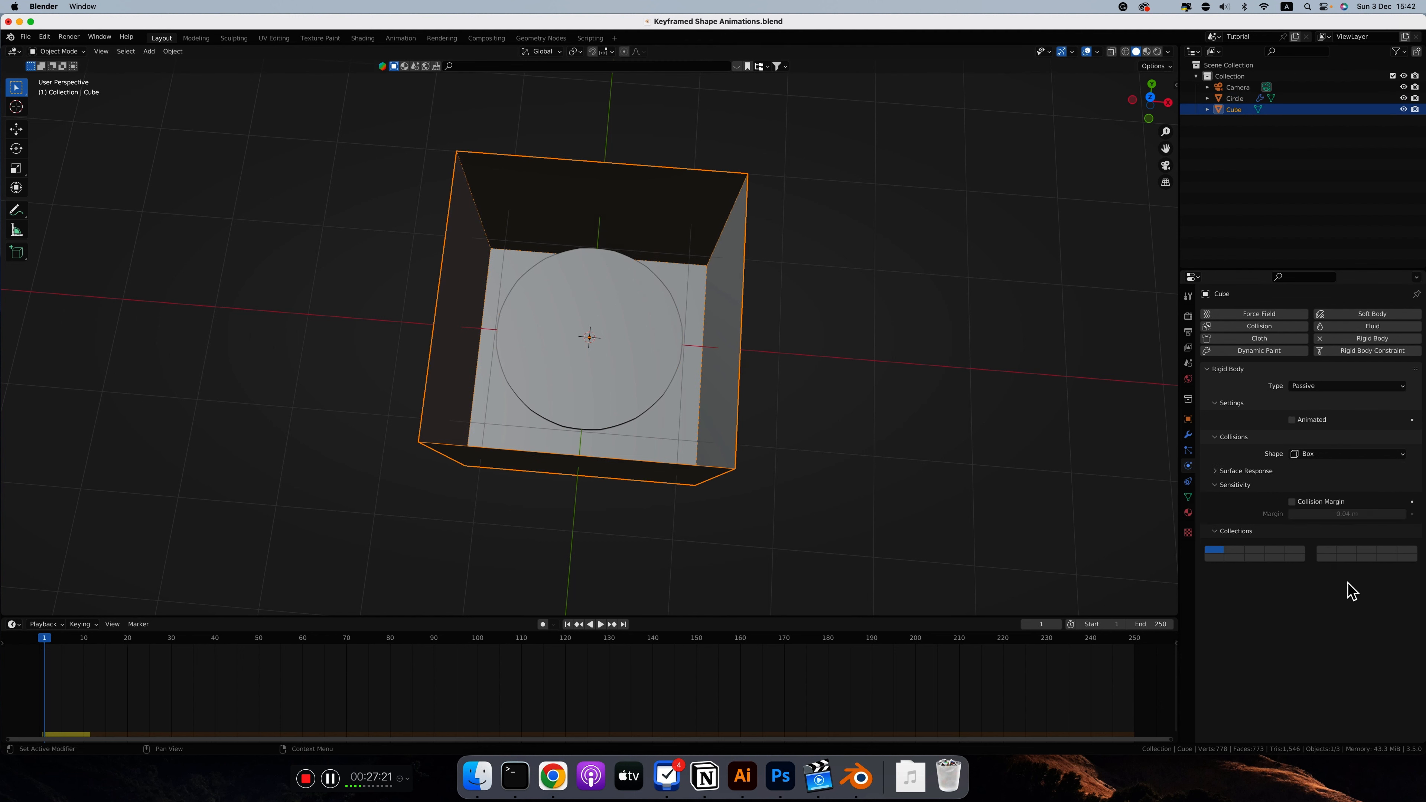
left_click(1347, 454)
left_click(1311, 540)
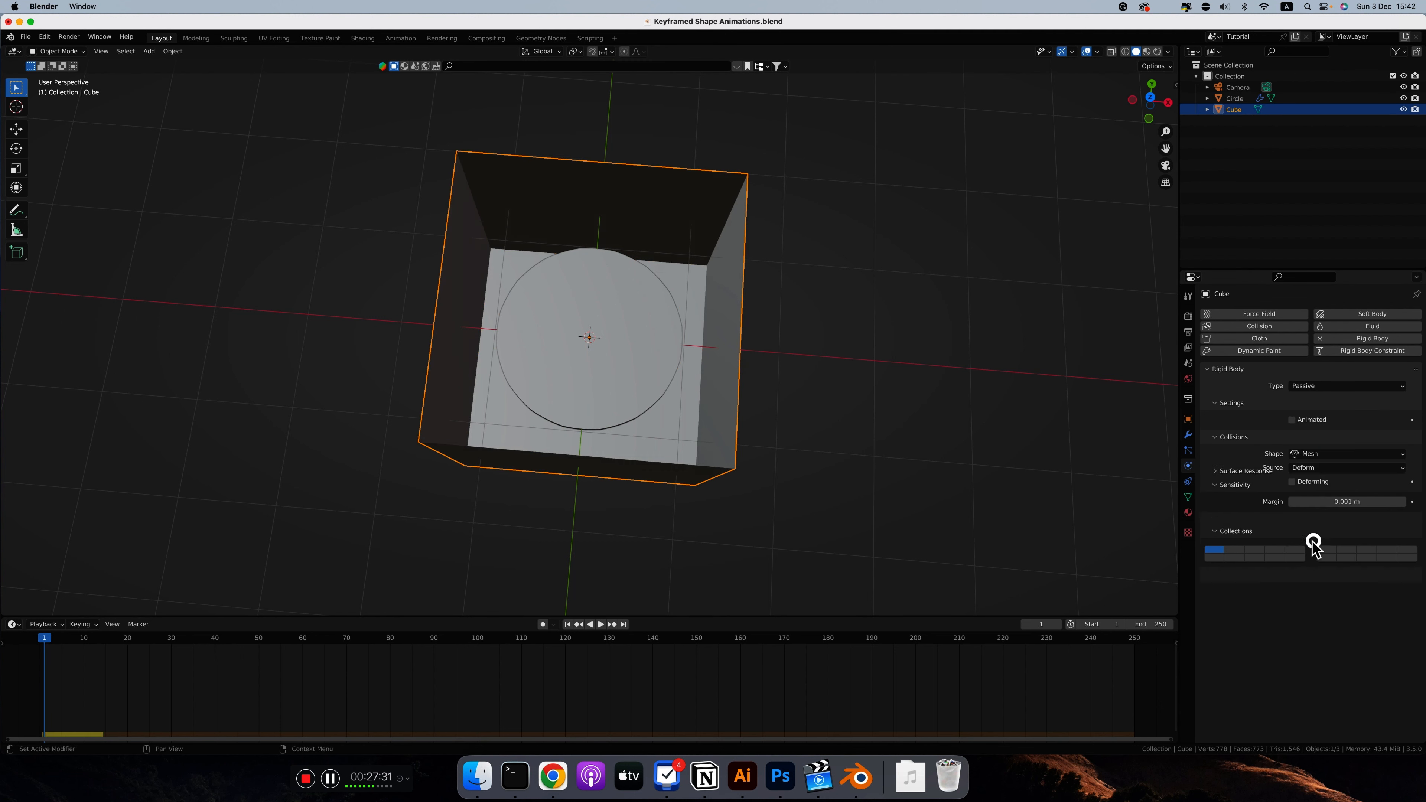
Step: Play the rigid body simulation to check how the morphing circle behaves inside the open box
key("space")
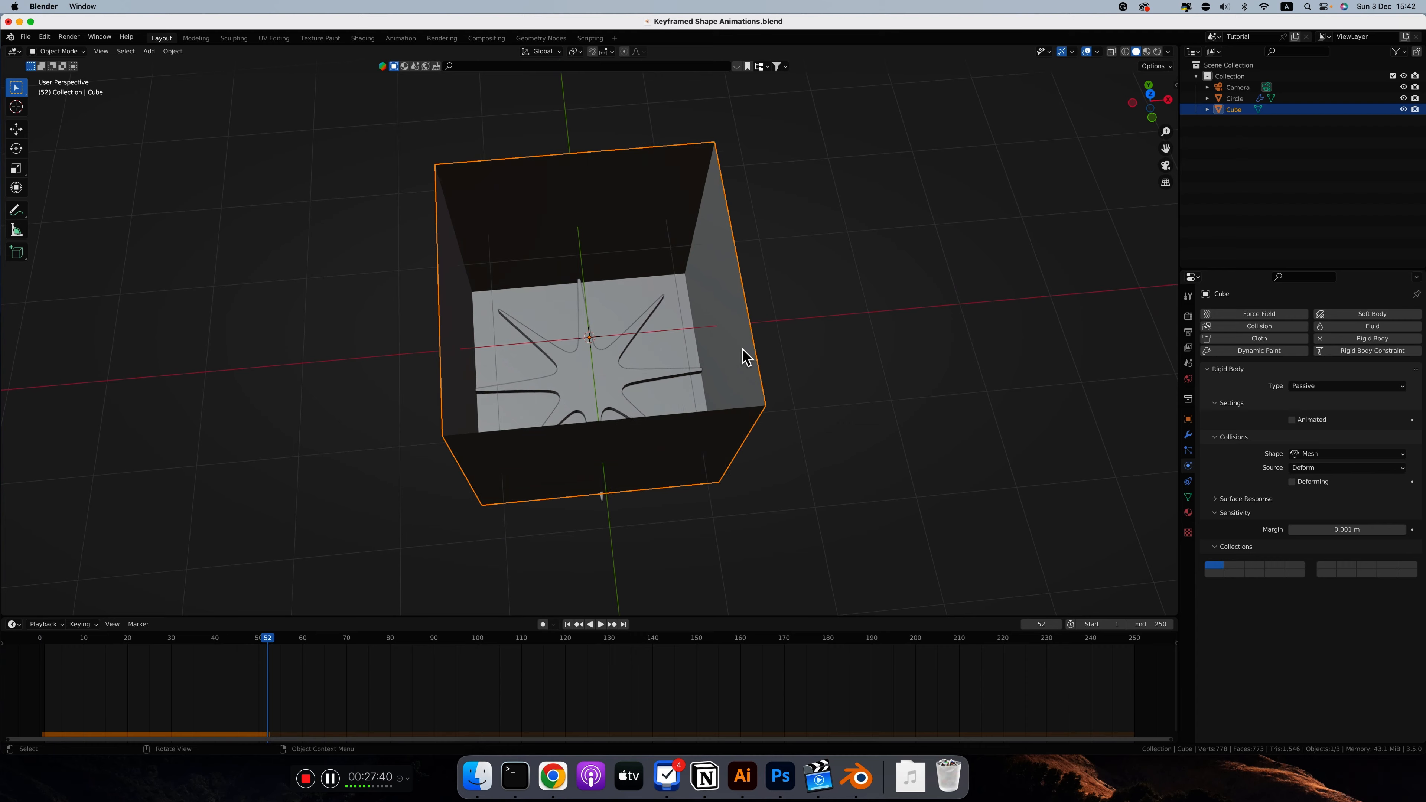
middle_click_drag(744, 357, 706, 335)
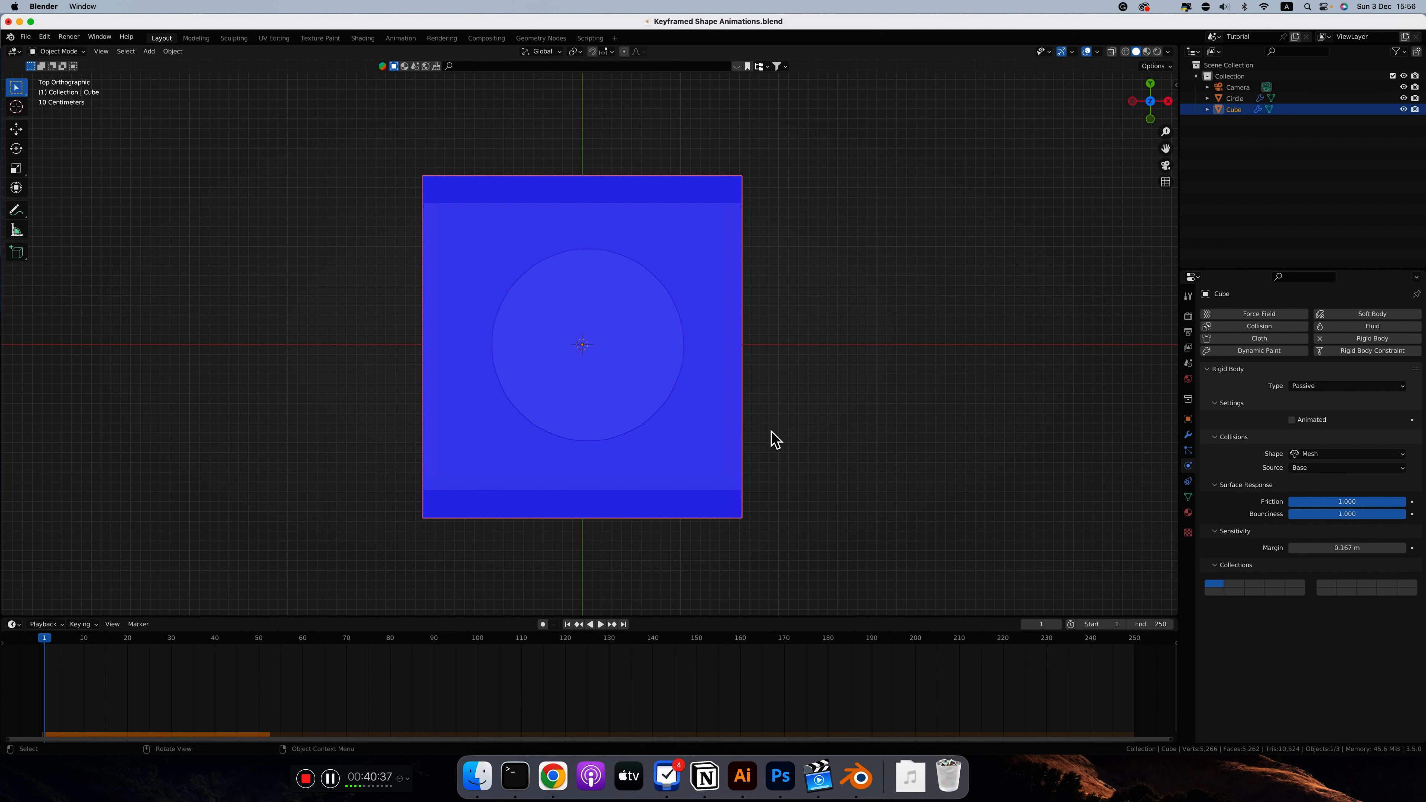
key("space")
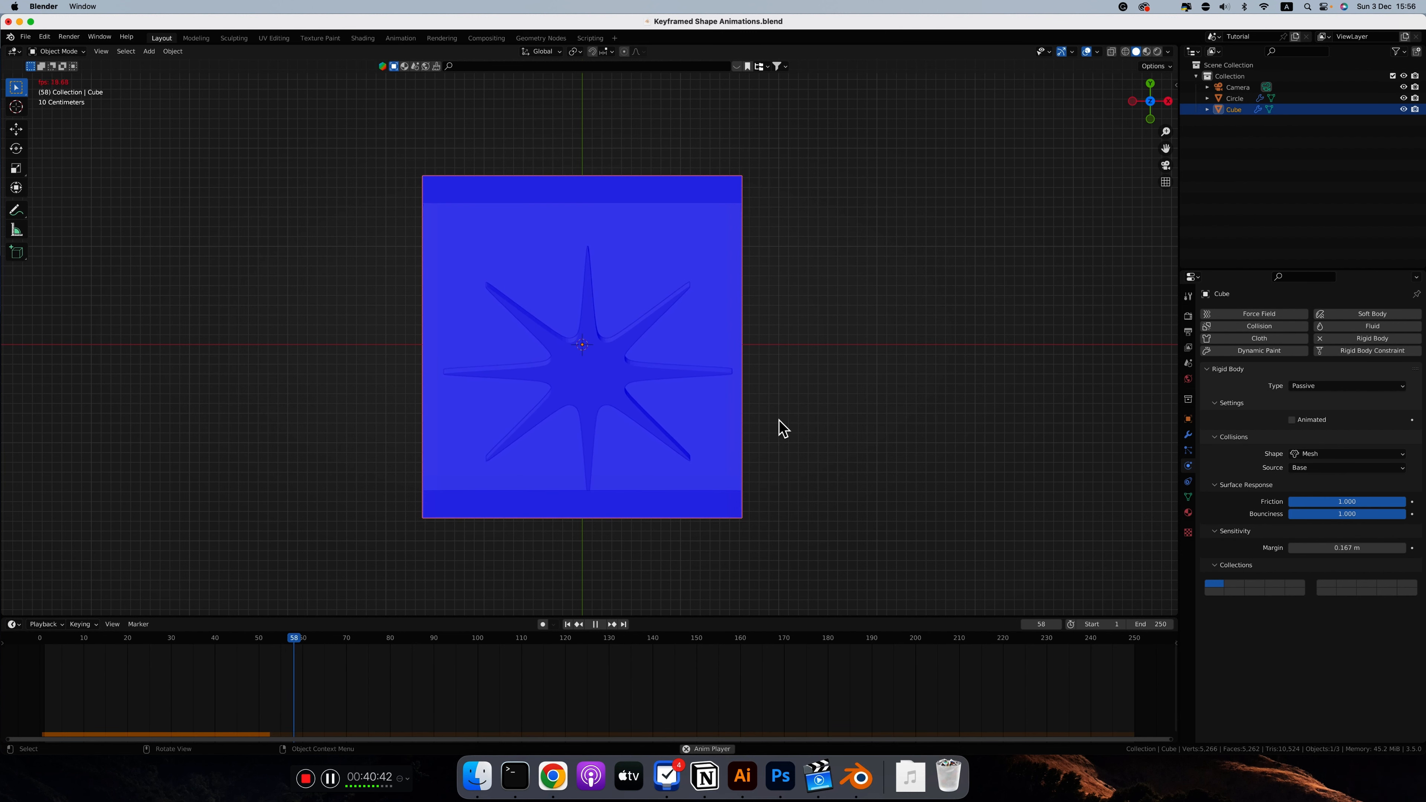
key("space")
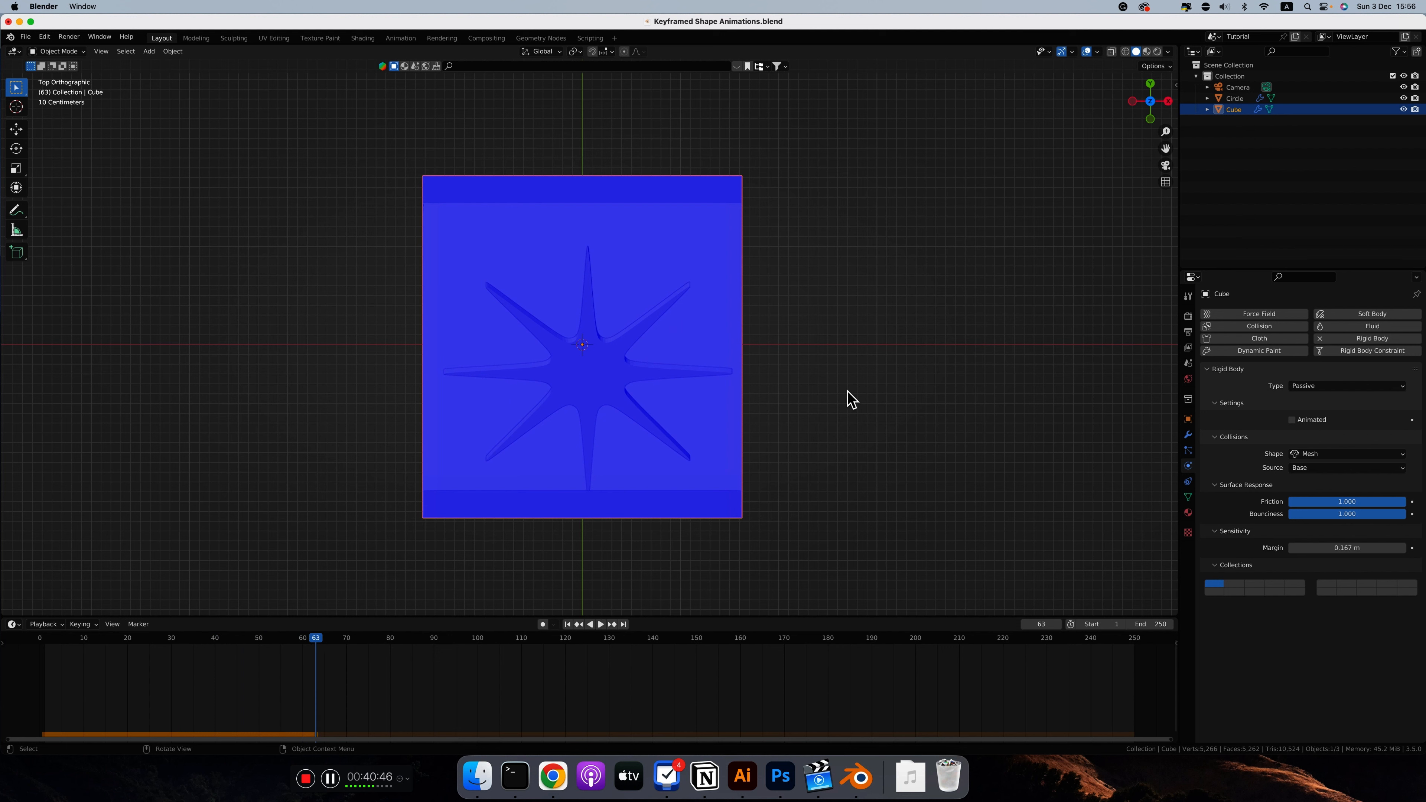
Step: Select the morphing circle and review its rigid body settings and the scene's Rigid Body World settings
left_click(610, 378)
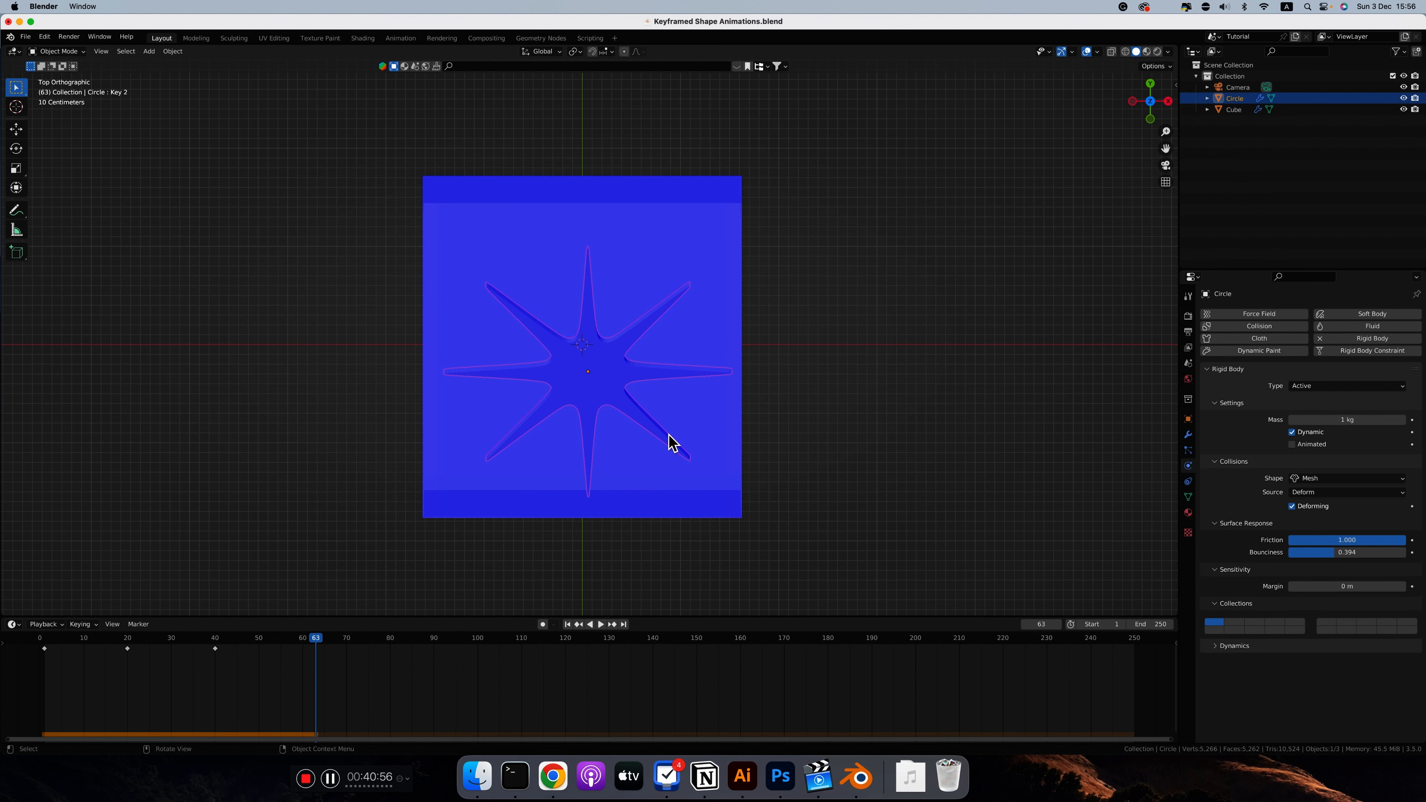
scroll(681, 466, "down", 8)
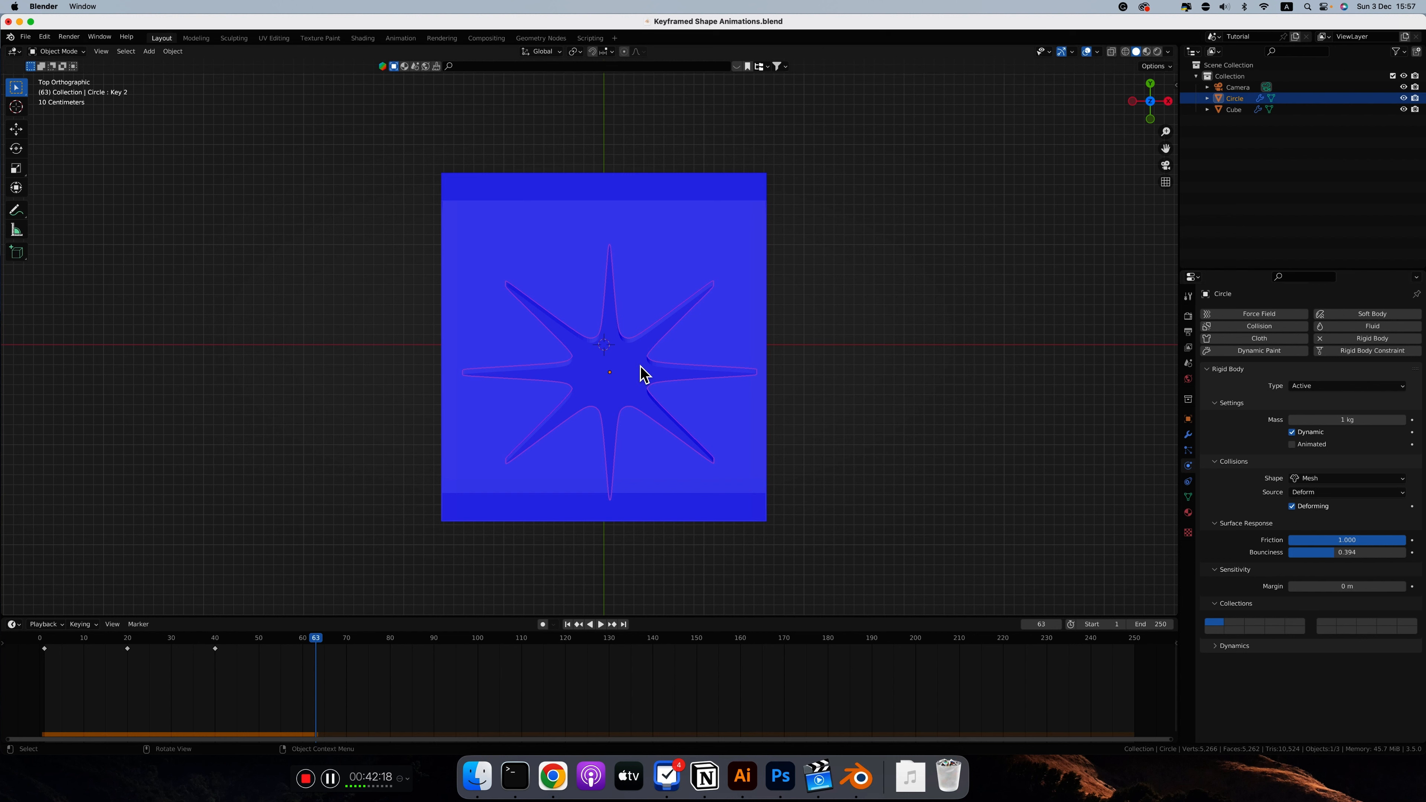
left_click(1188, 363)
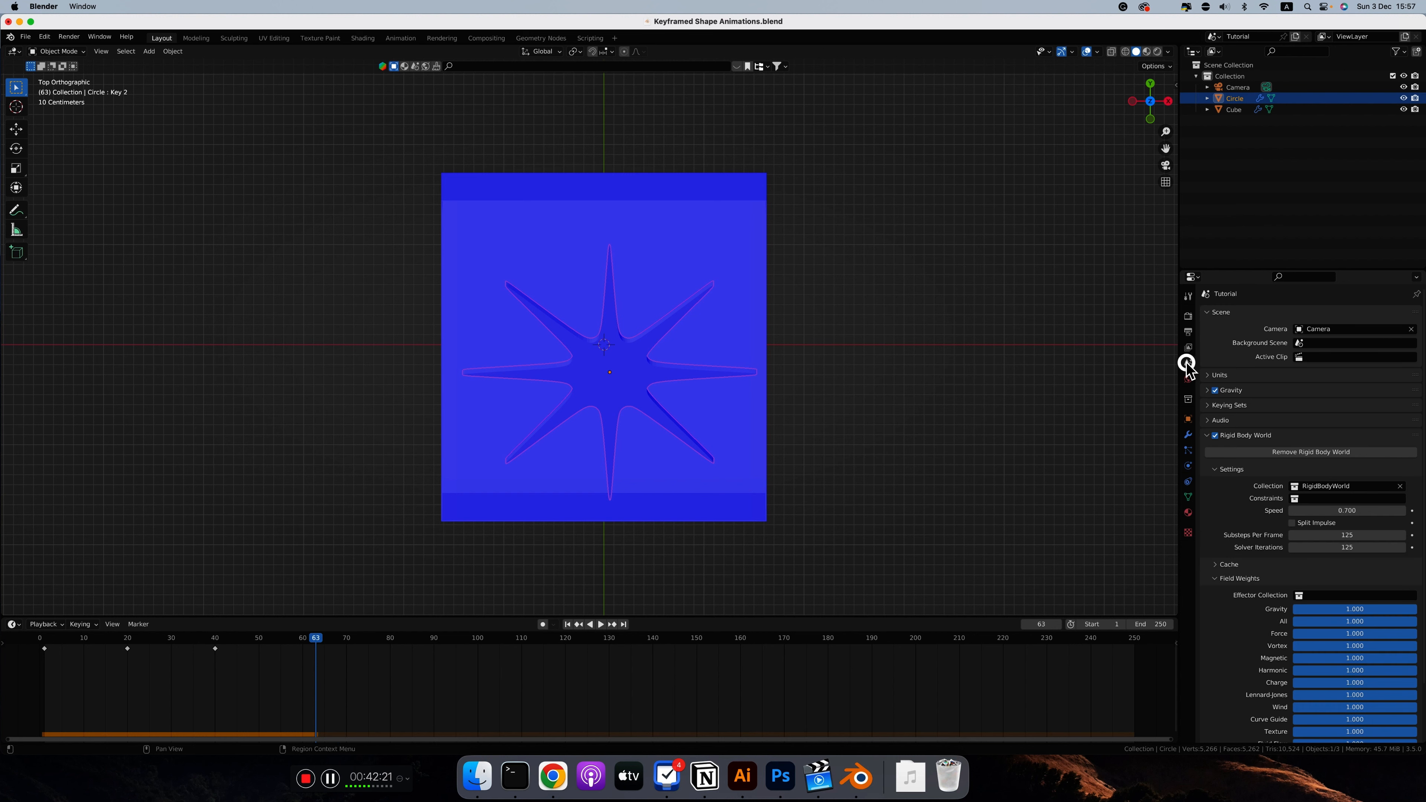
scroll(1269, 488, "down", 2)
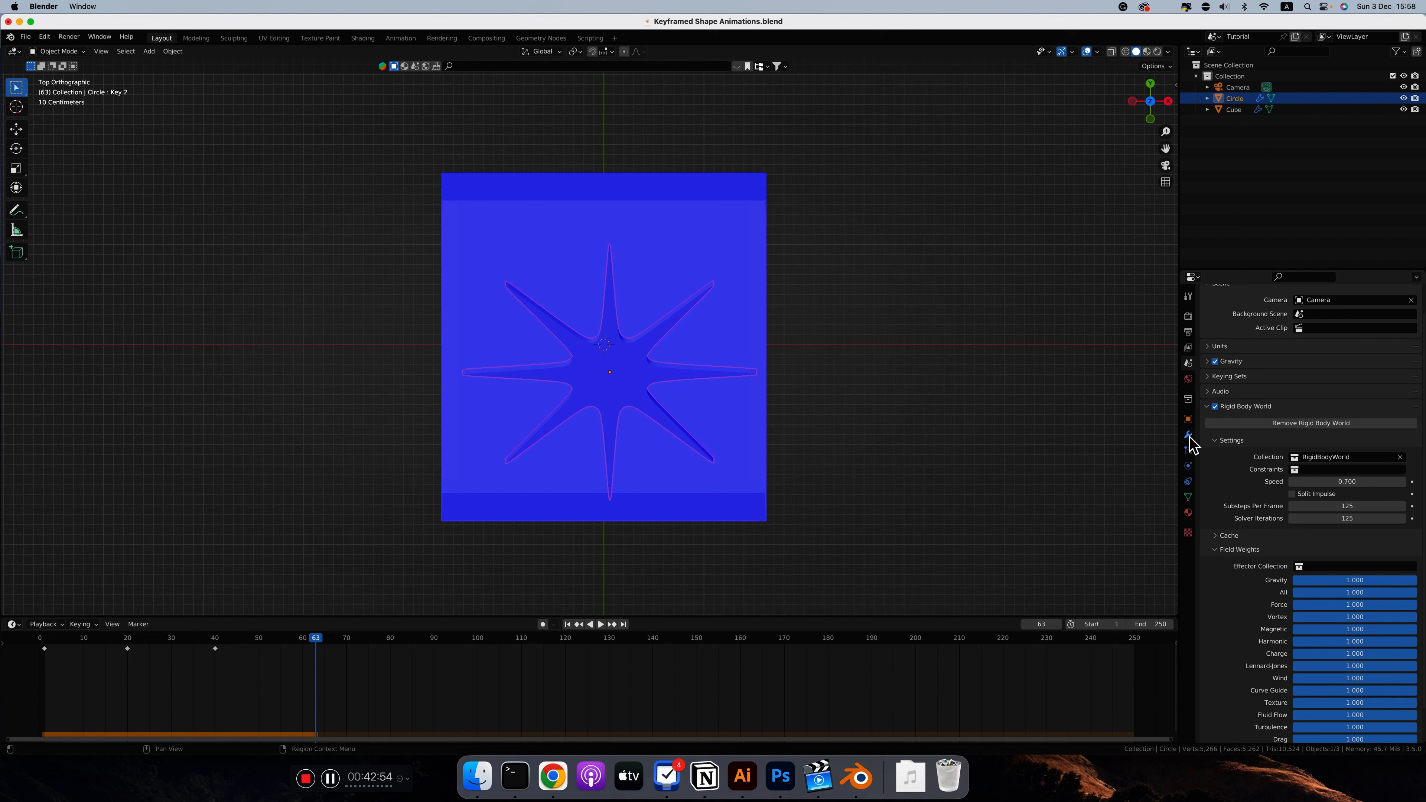
Step: Remove and re-add the circle's rigid body, using an active Mesh shape with Deform source, Deforming enabled and a 0.001 m margin
left_click(1188, 466)
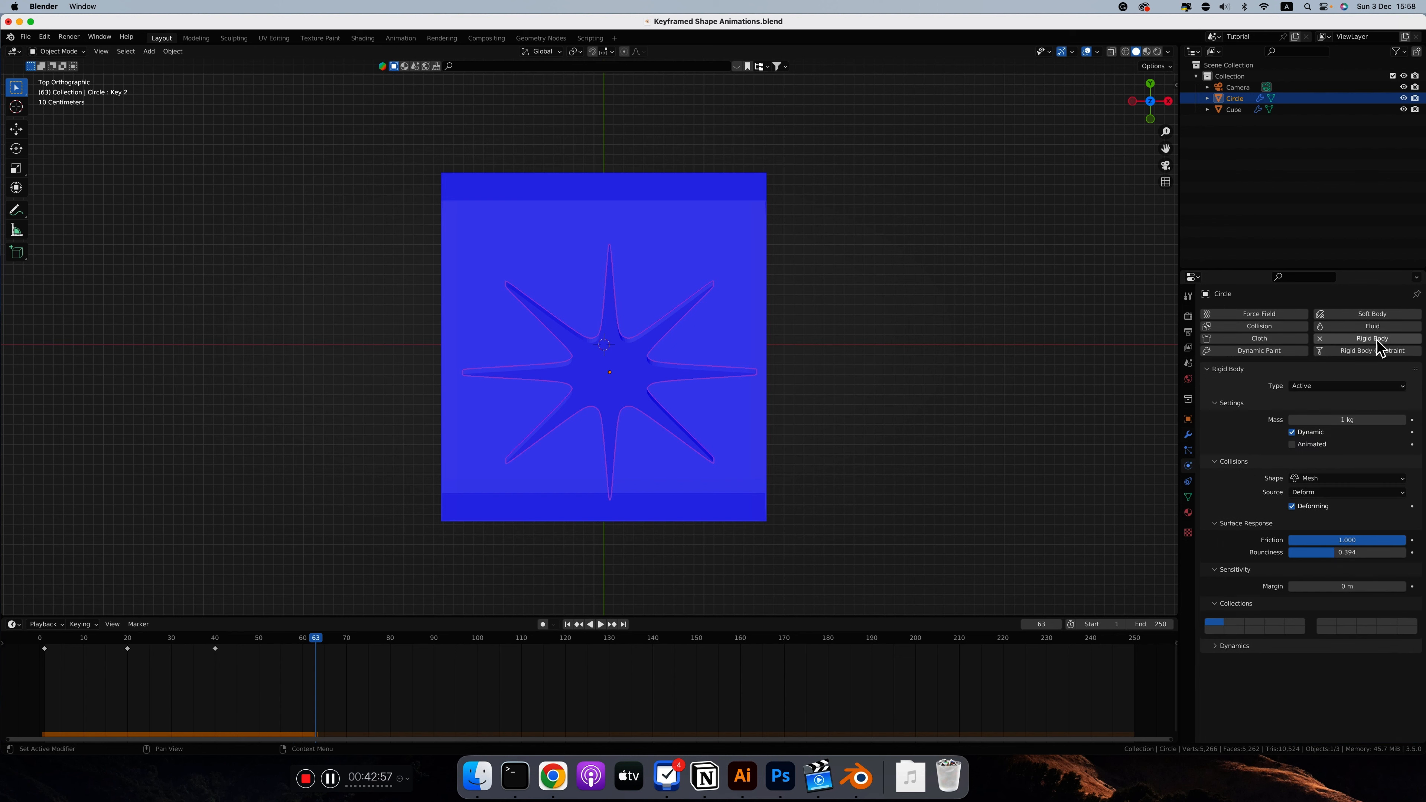
left_click(1320, 340)
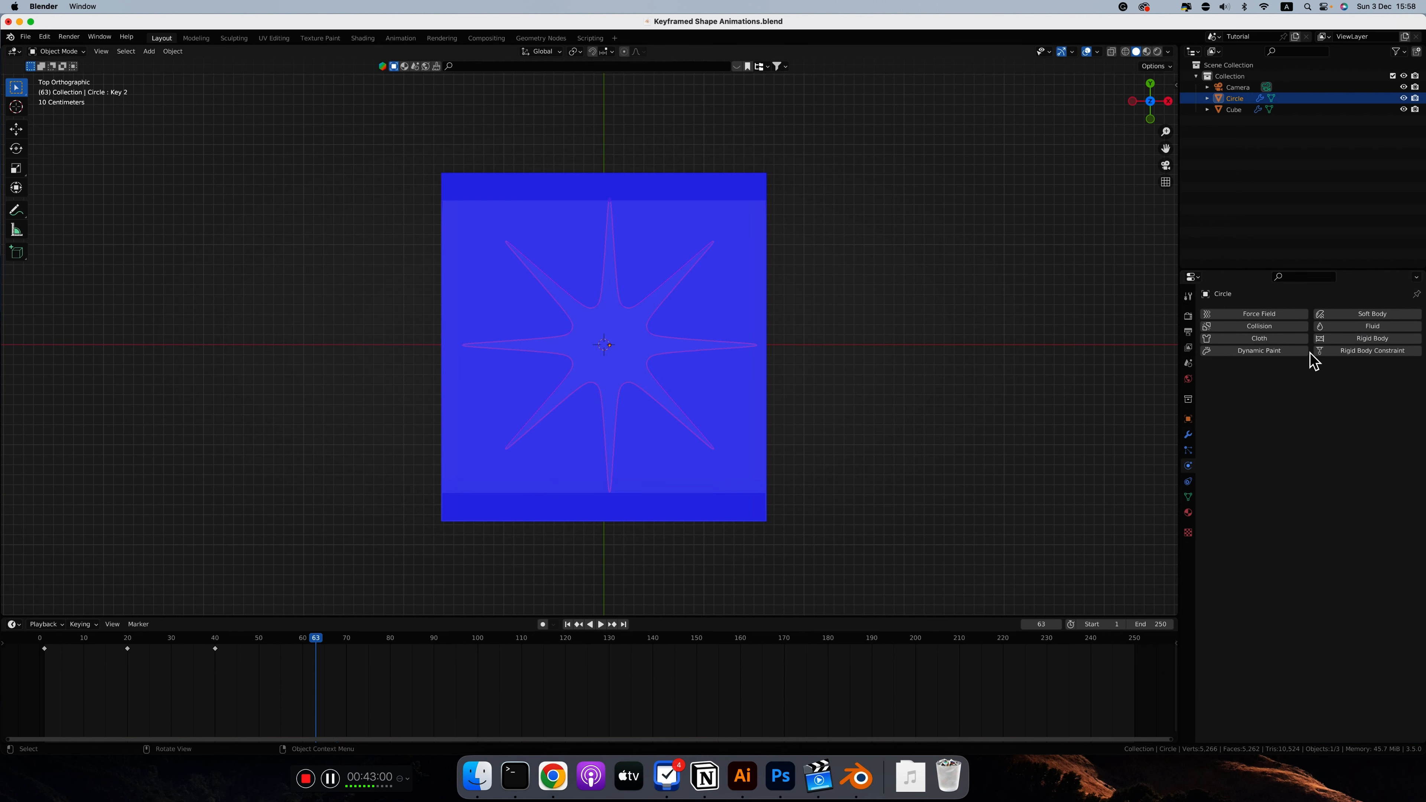
left_click(1322, 339)
left_click(1291, 506)
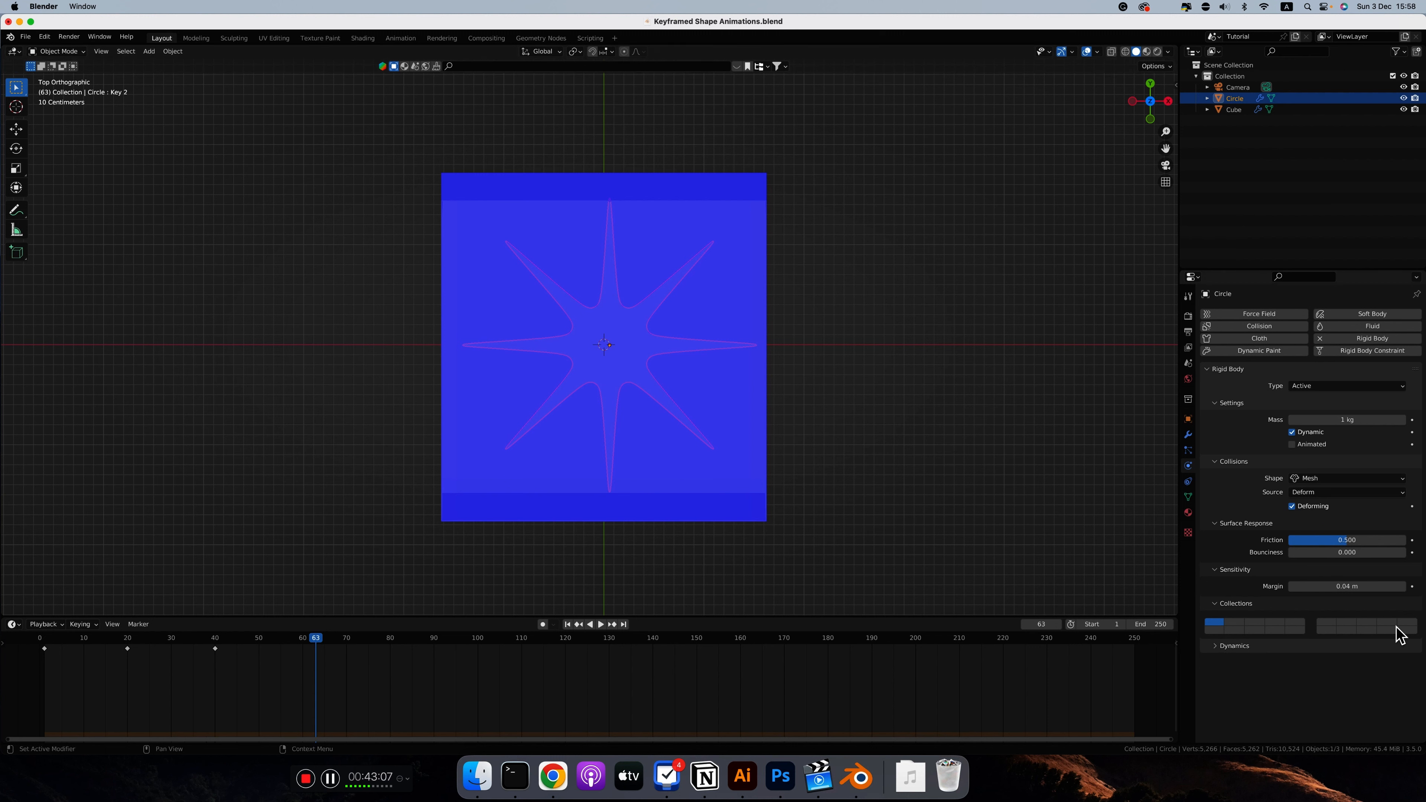
Step: Replay the simulation from the first frame to check how the re-added circle rigid body moves
key("shift+Left")
key("space")
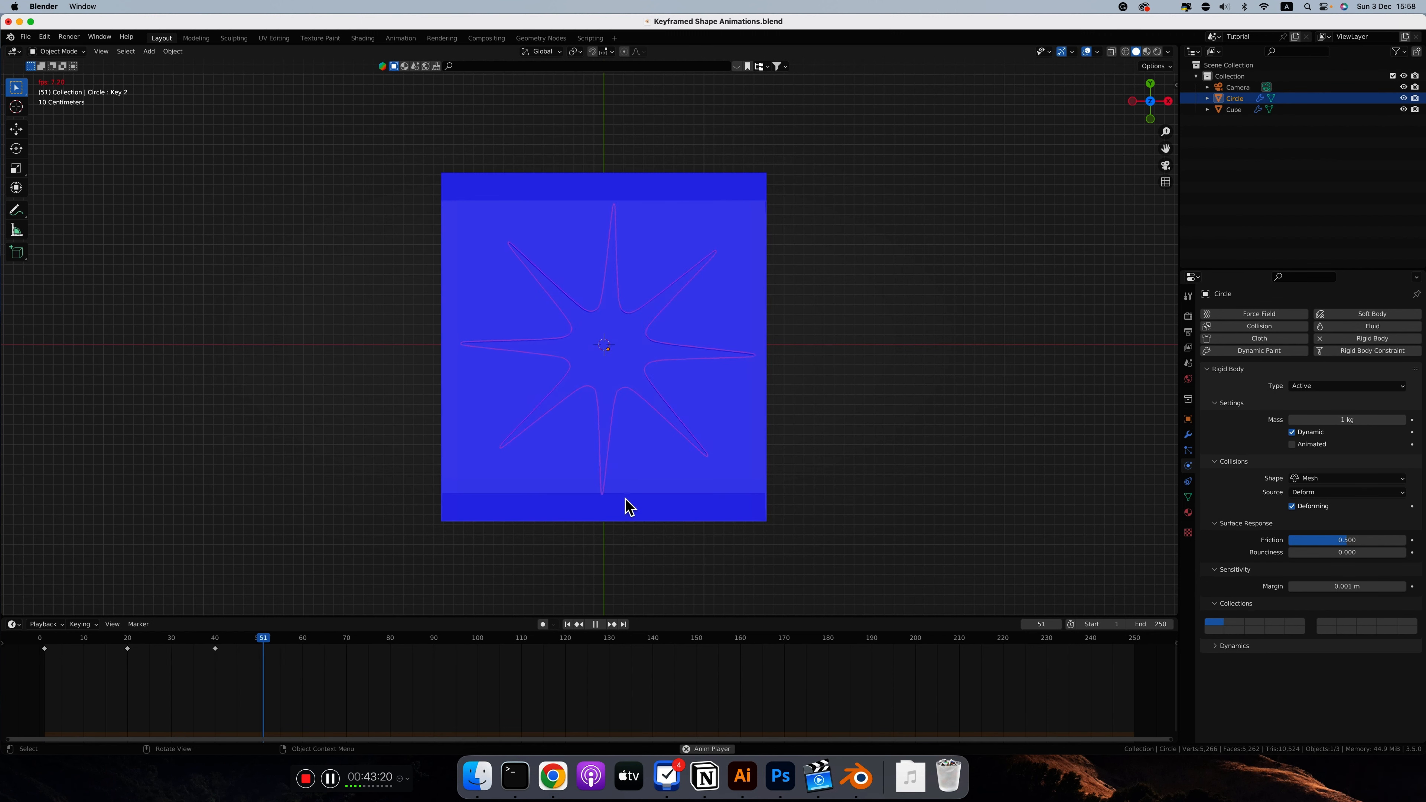
key("space")
middle_click_drag(605, 499, 620, 514)
key("space")
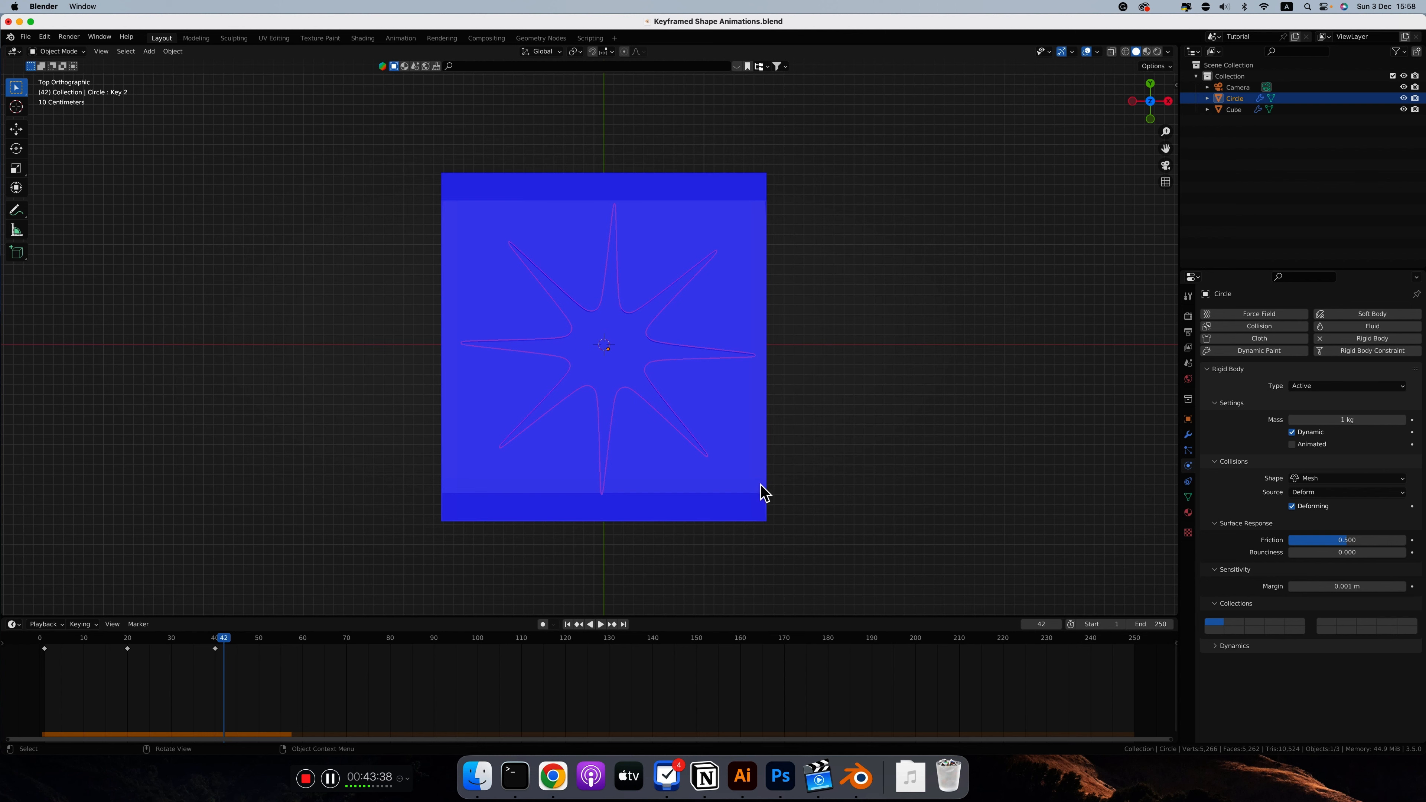
Step: Select the circle and the cube together and rotate them 90° about the global X axis in front view
scroll(778, 495, "down", 10)
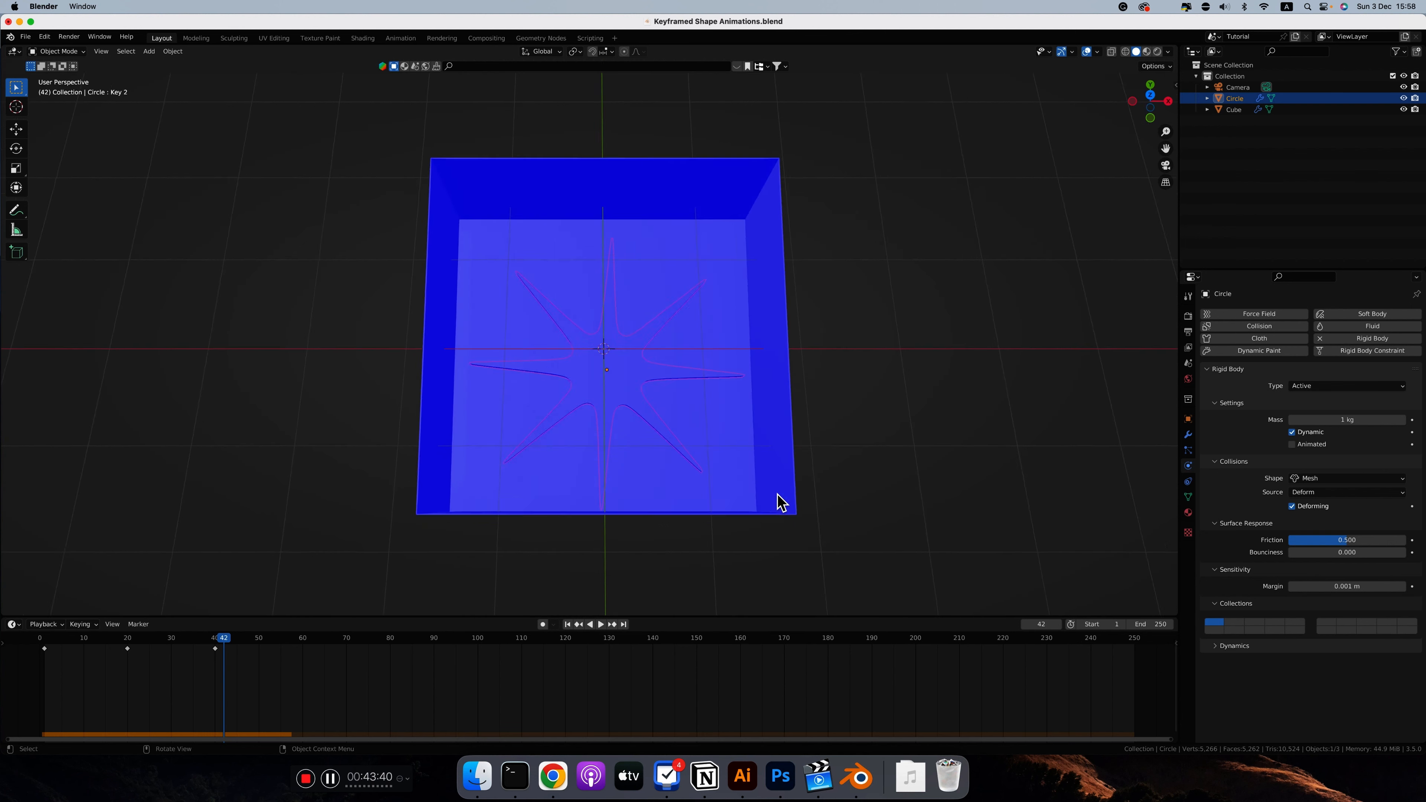
scroll(778, 494, "up", 6)
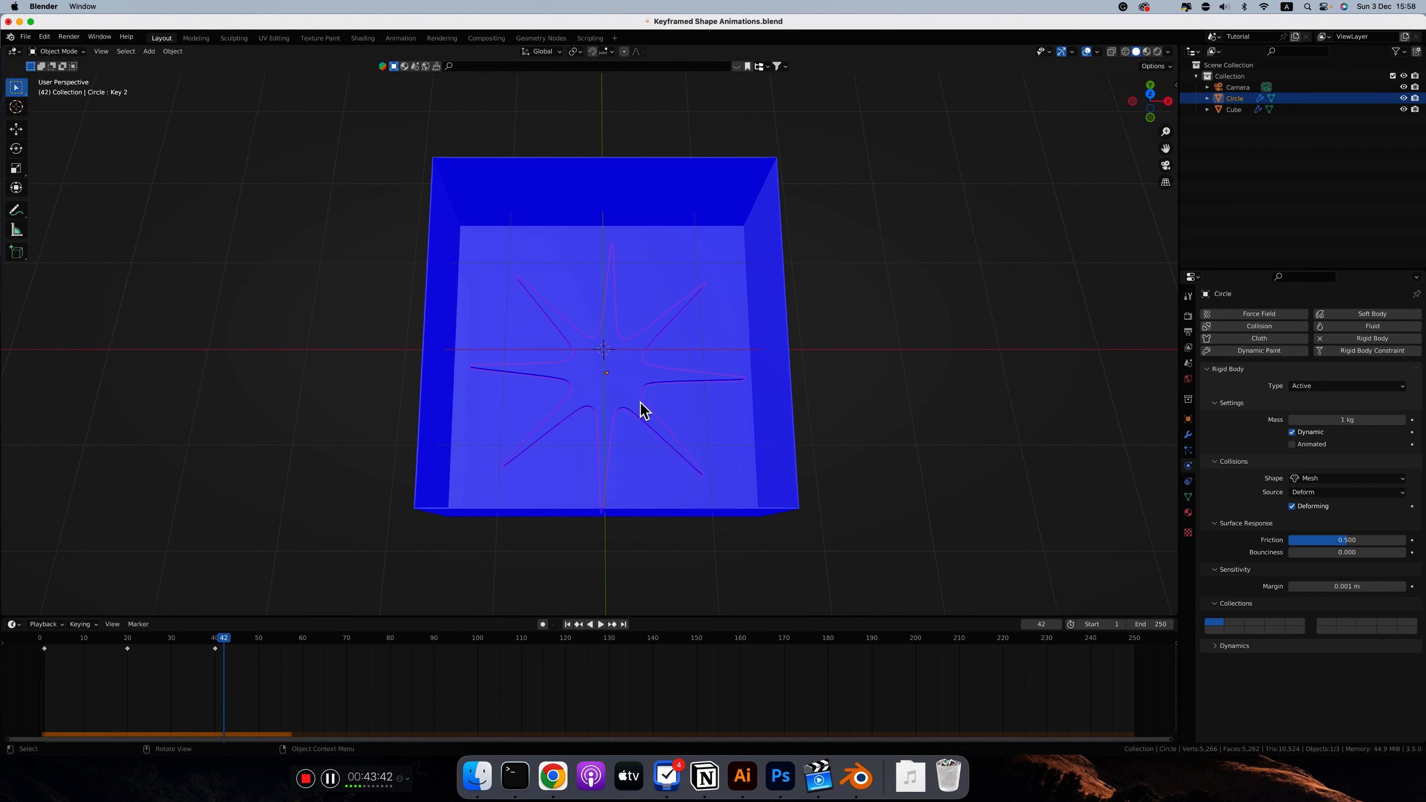
left_click(752, 439)
key("1")
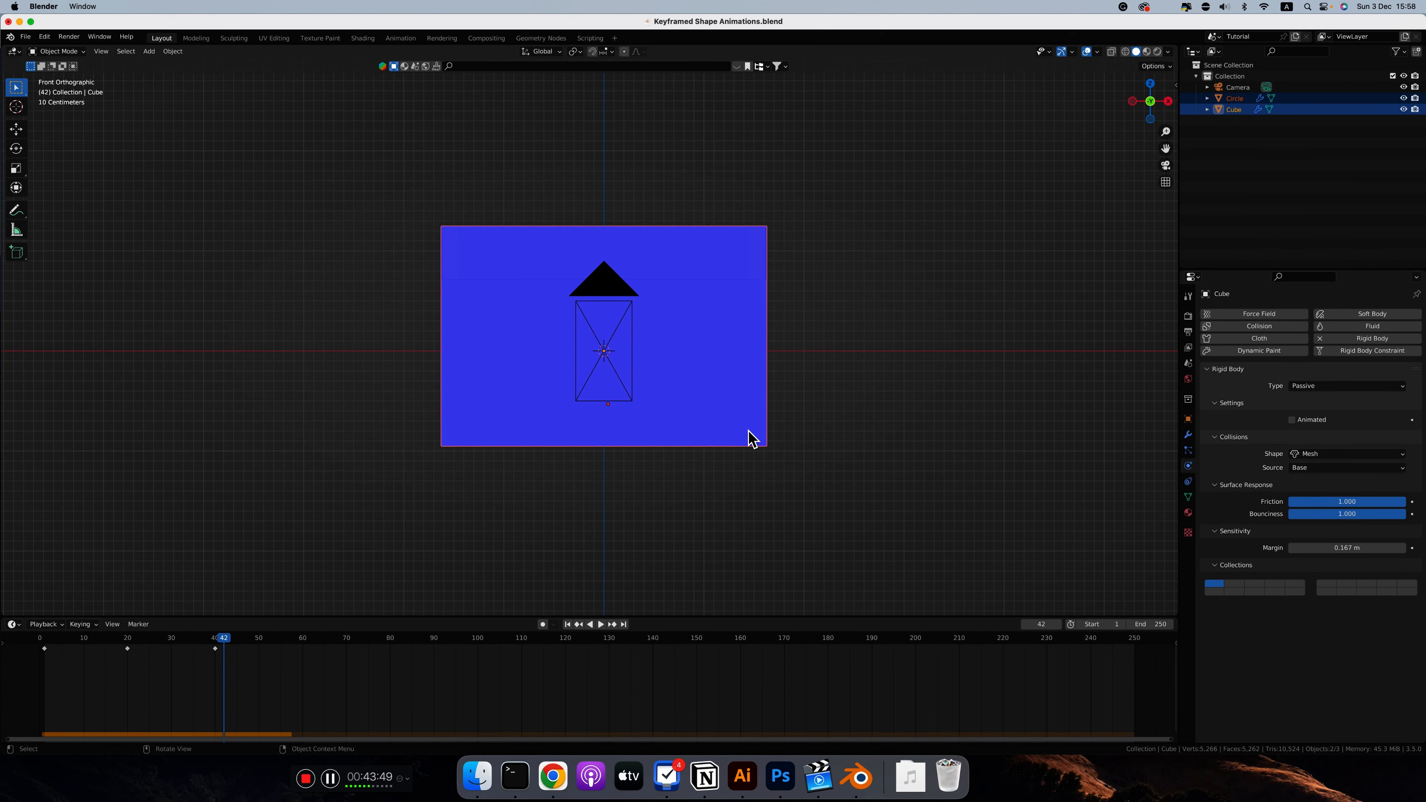
type("r")
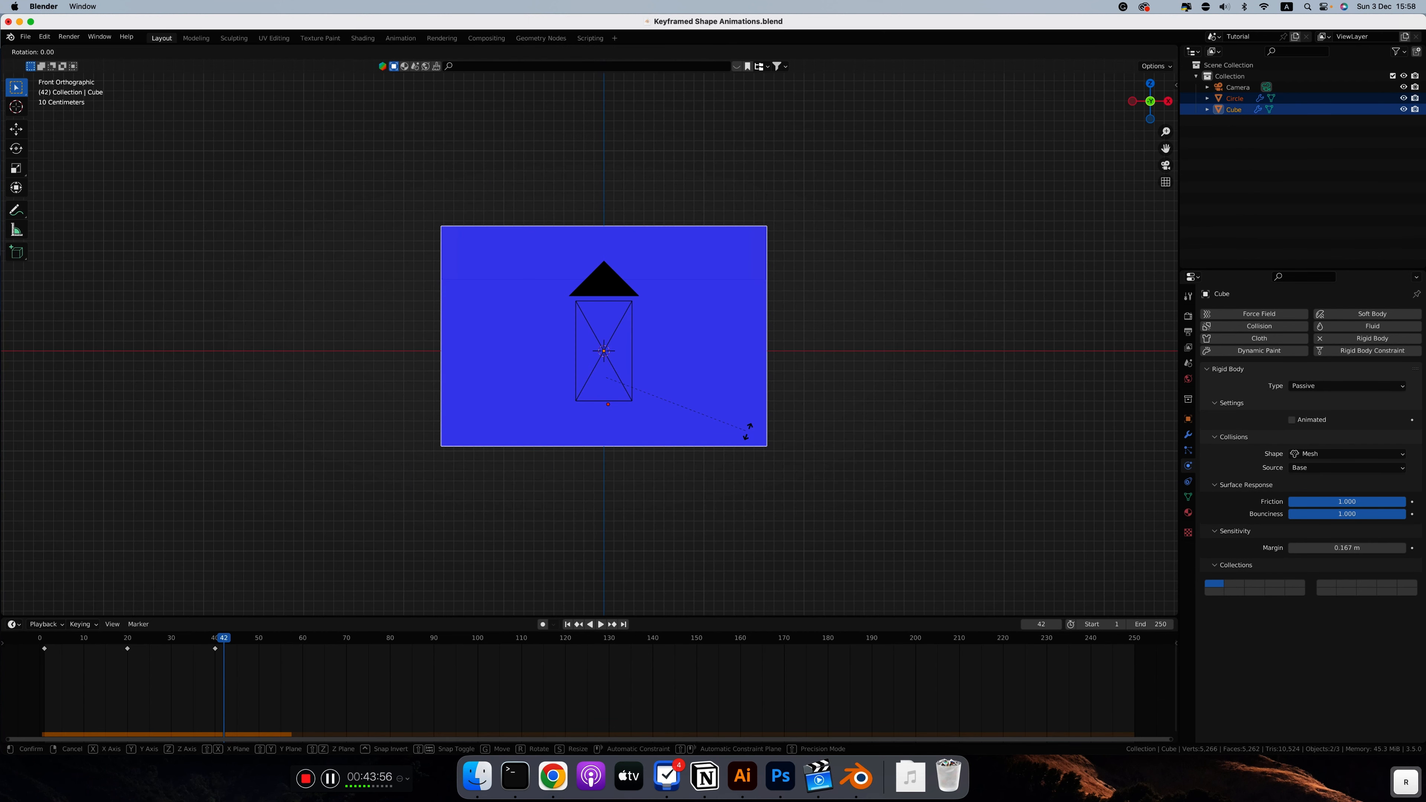
type("x90")
key("Return")
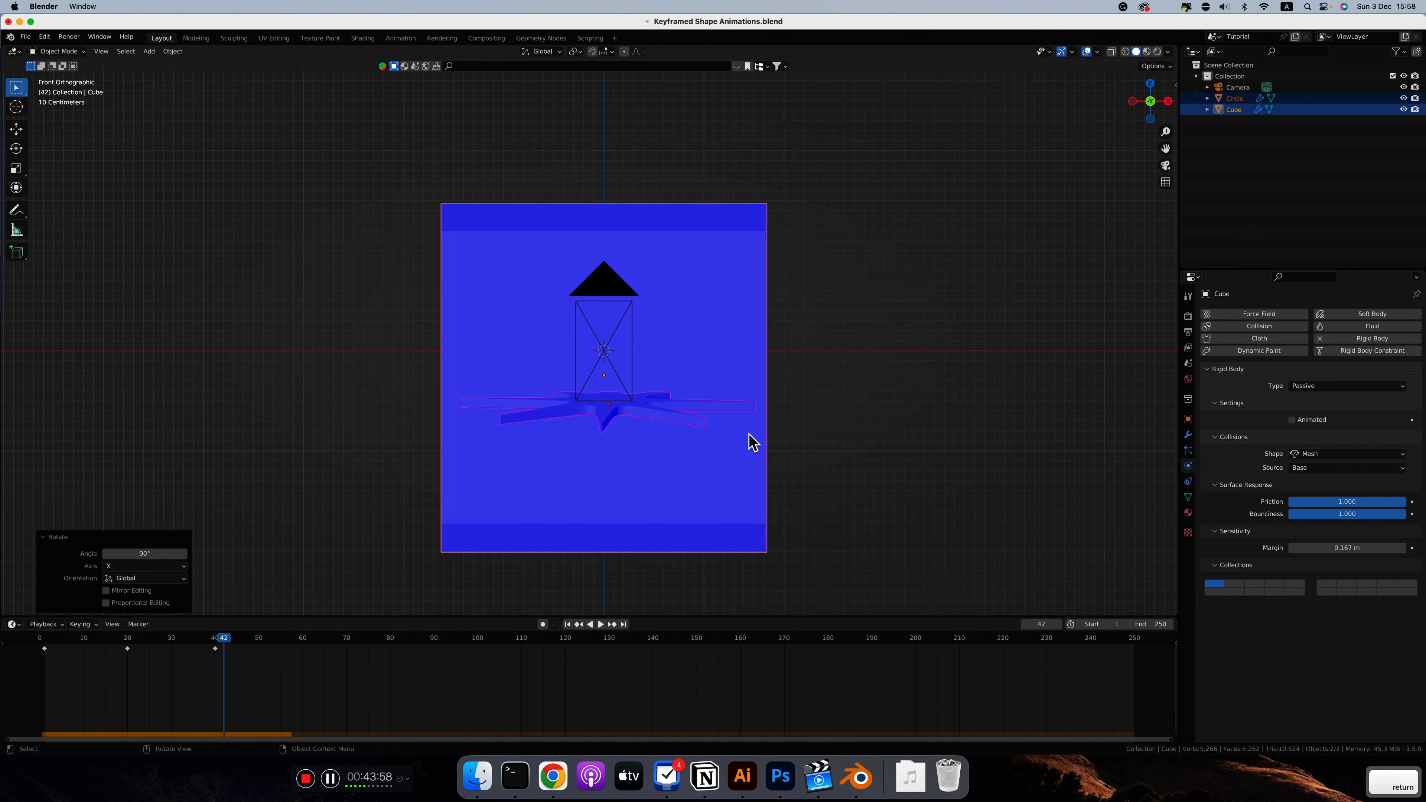
Step: Return the animation to the first frame and open the scene properties
key("shift+Left")
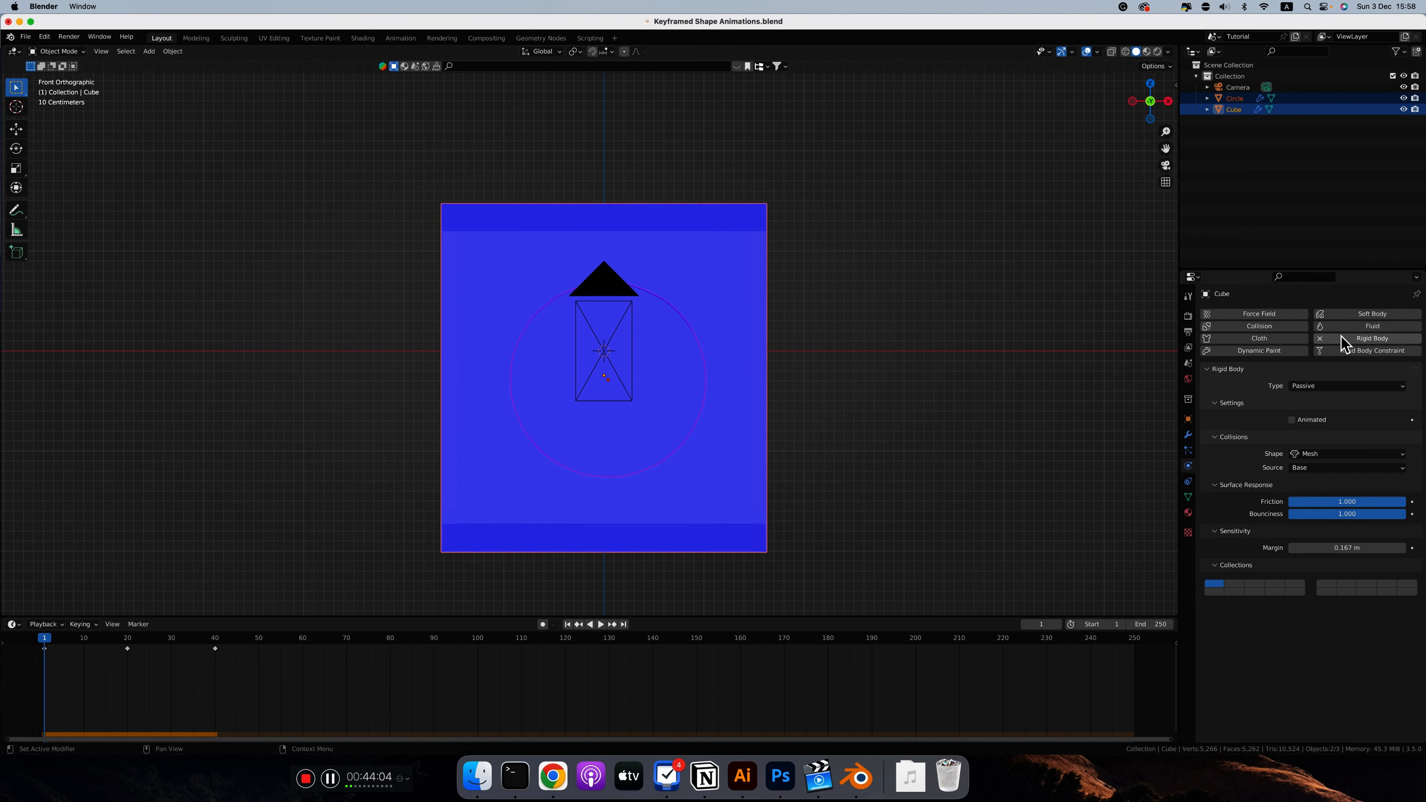
left_click(1321, 338)
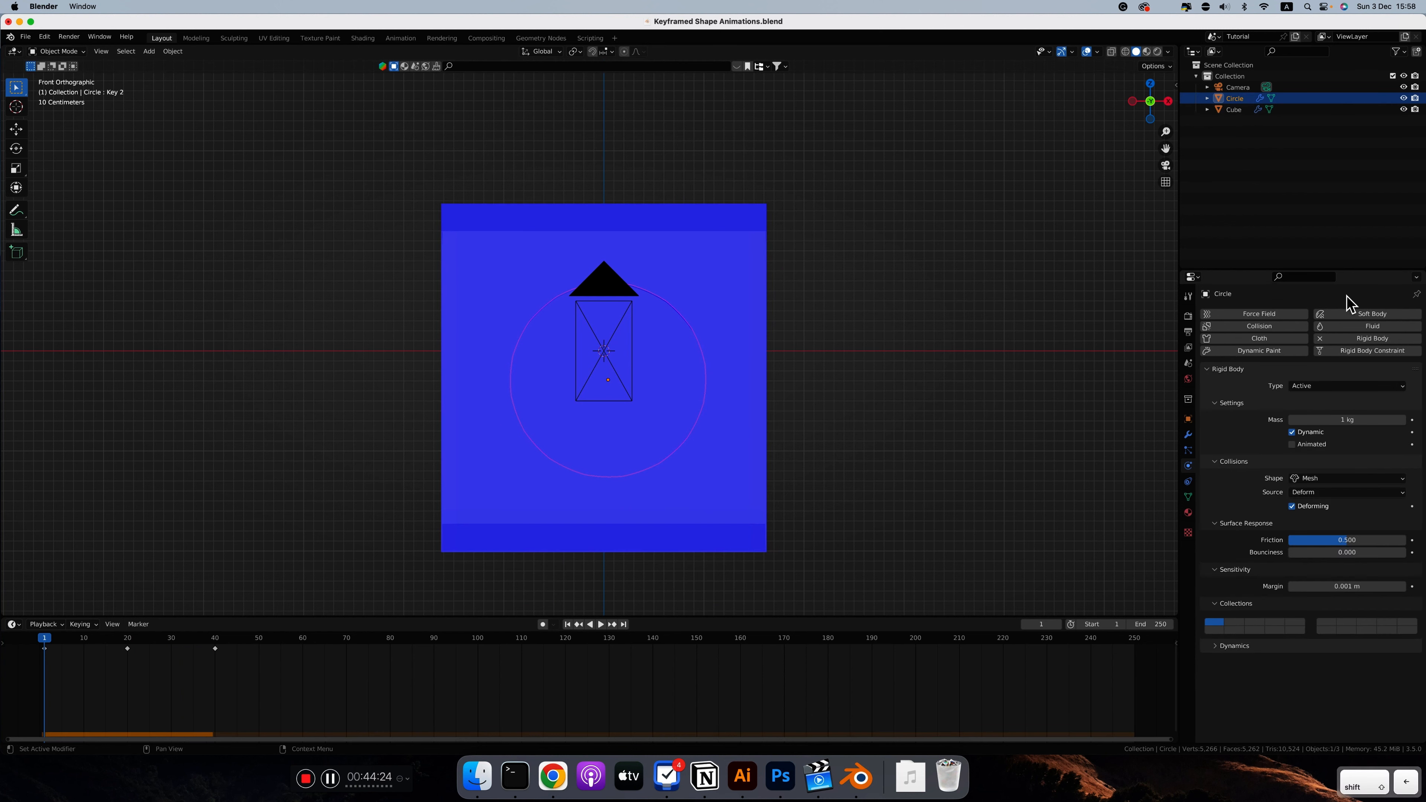
left_click(1188, 363)
key("Return")
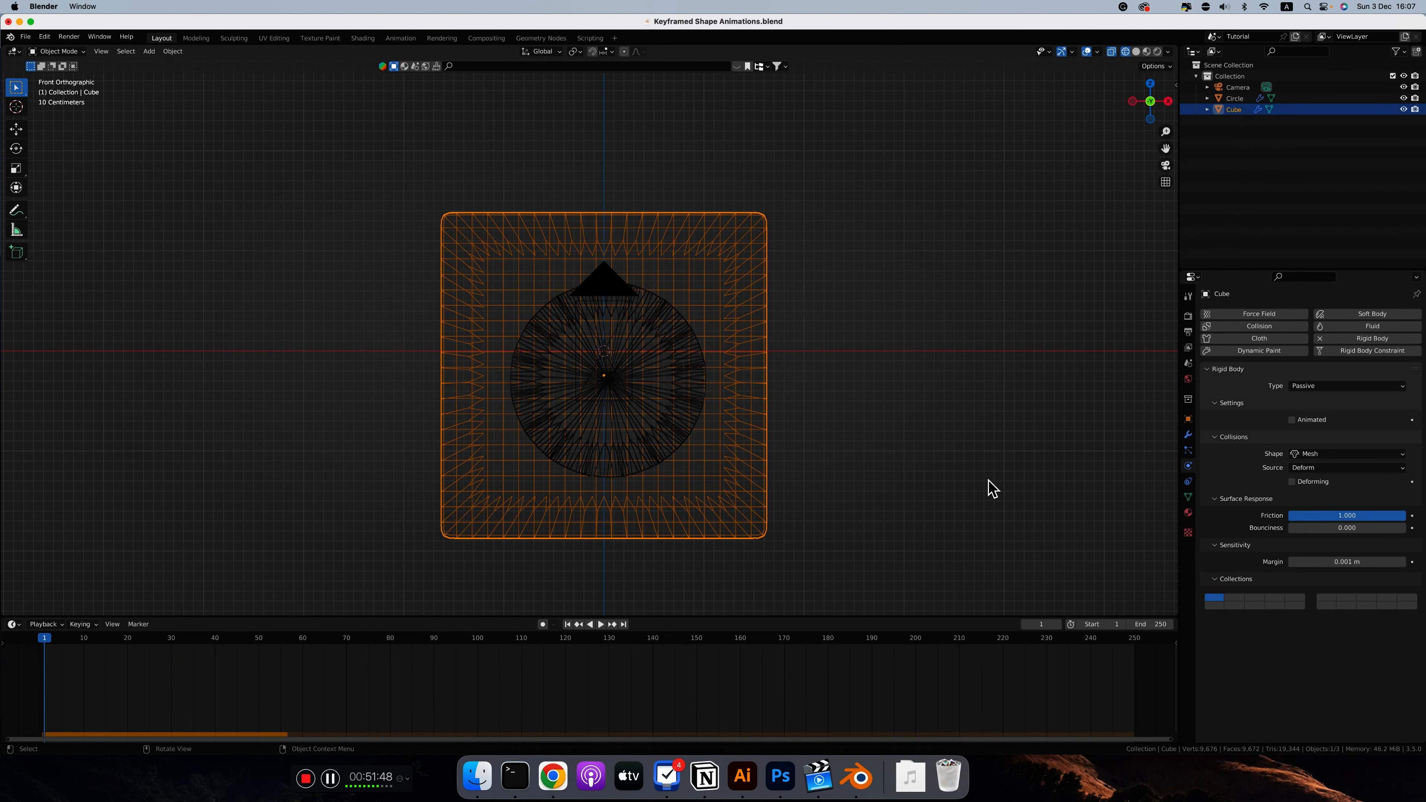
Step: Examine the box's subdivided mesh and its front face in Edit Mode using solid and wireframe shading
scroll(721, 403, "left", 10)
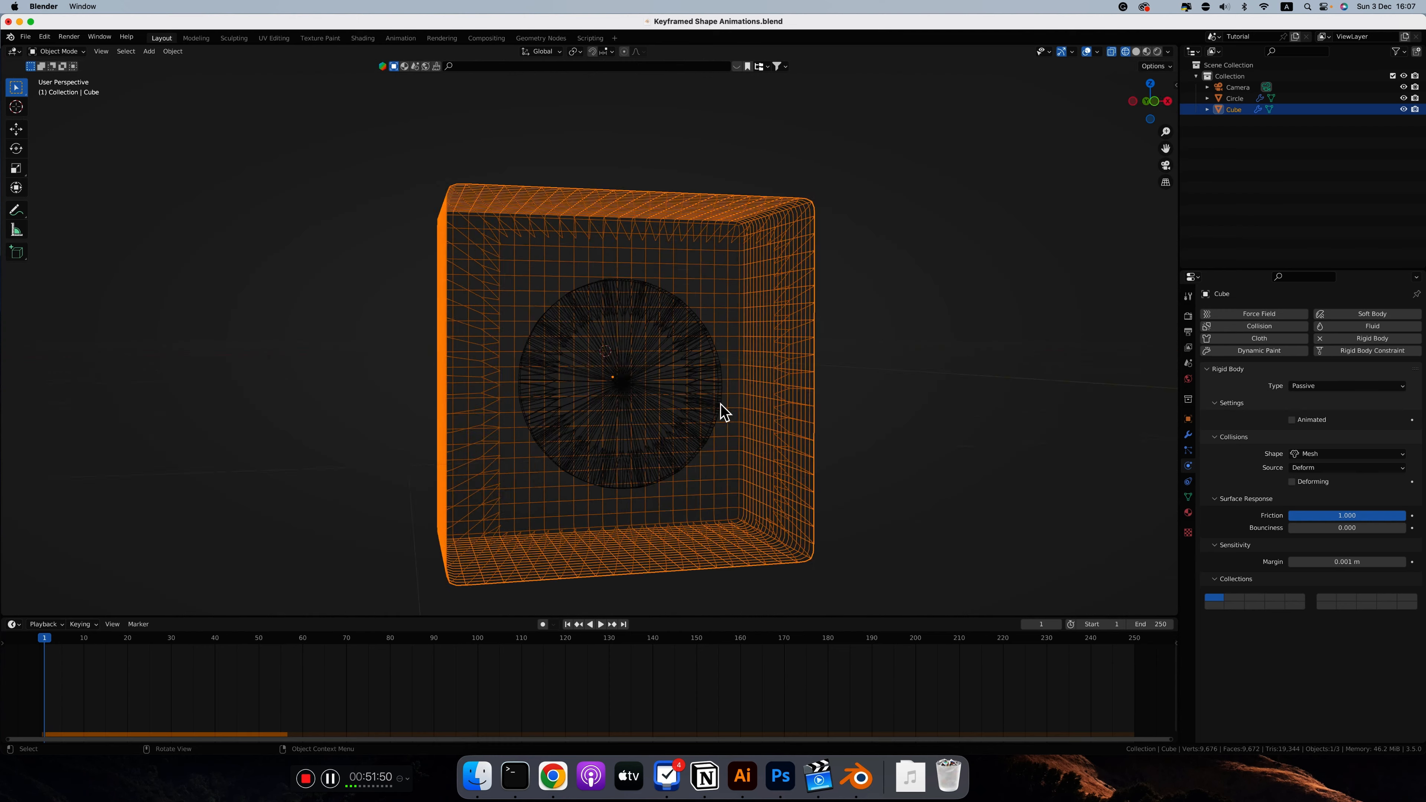
key("Tab")
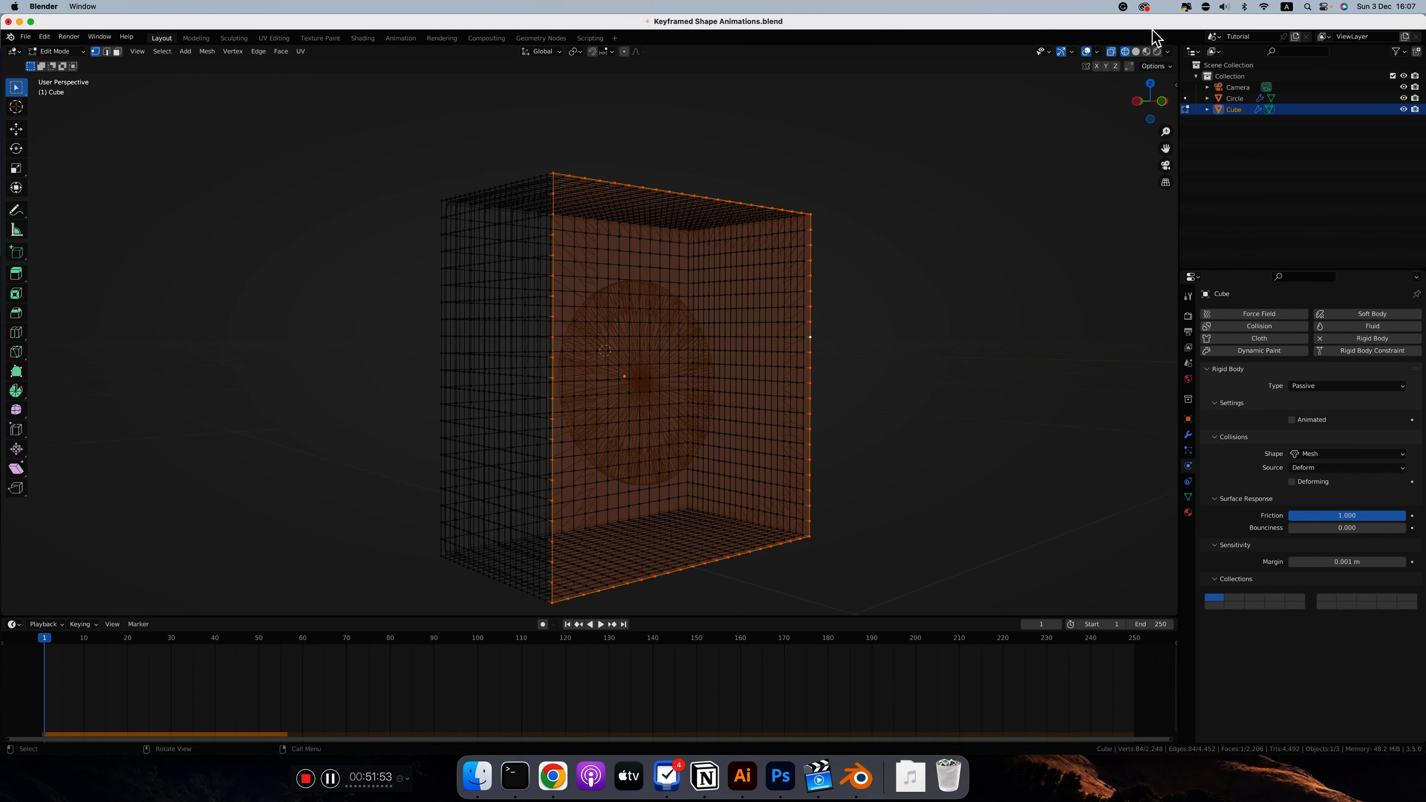
left_click(1135, 51)
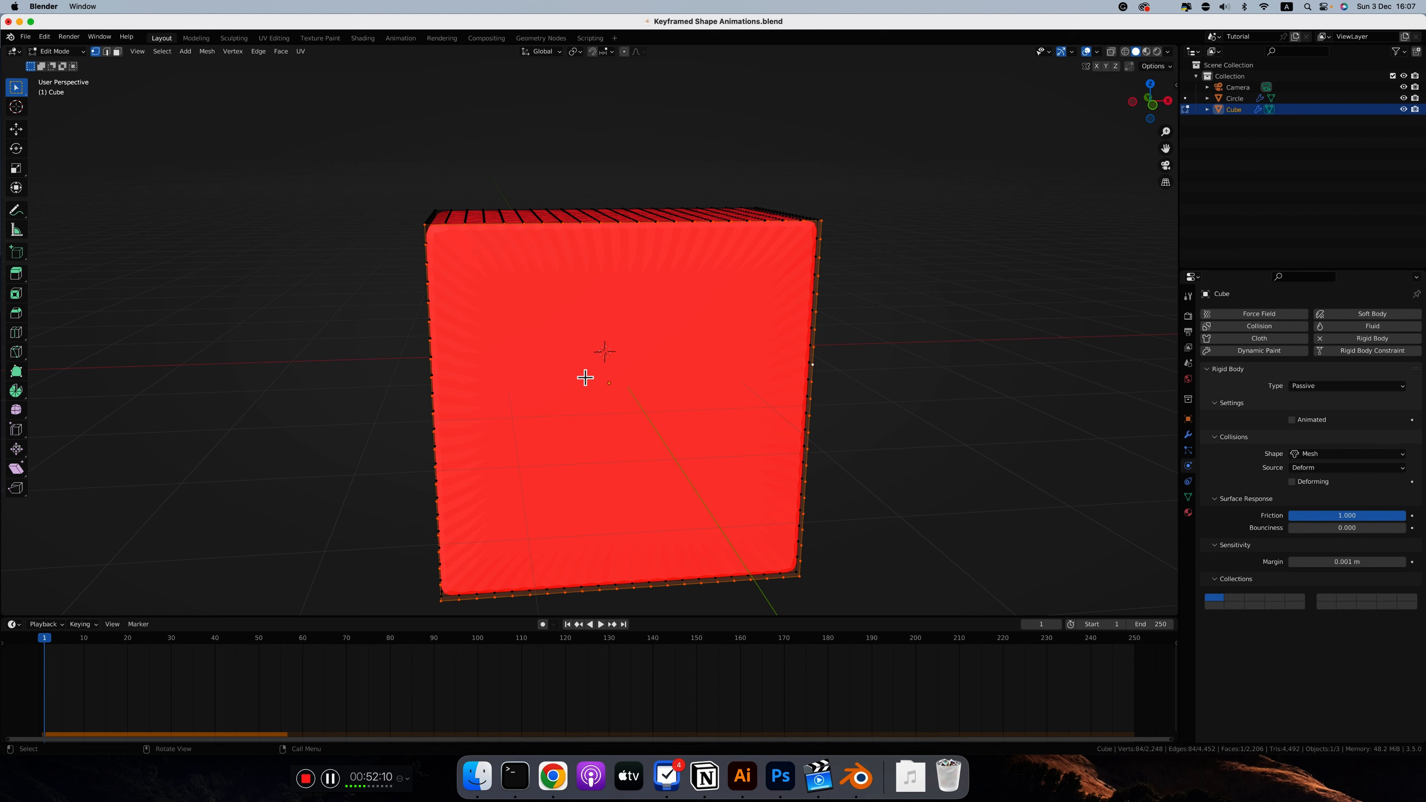
scroll(604, 388, "down", 5)
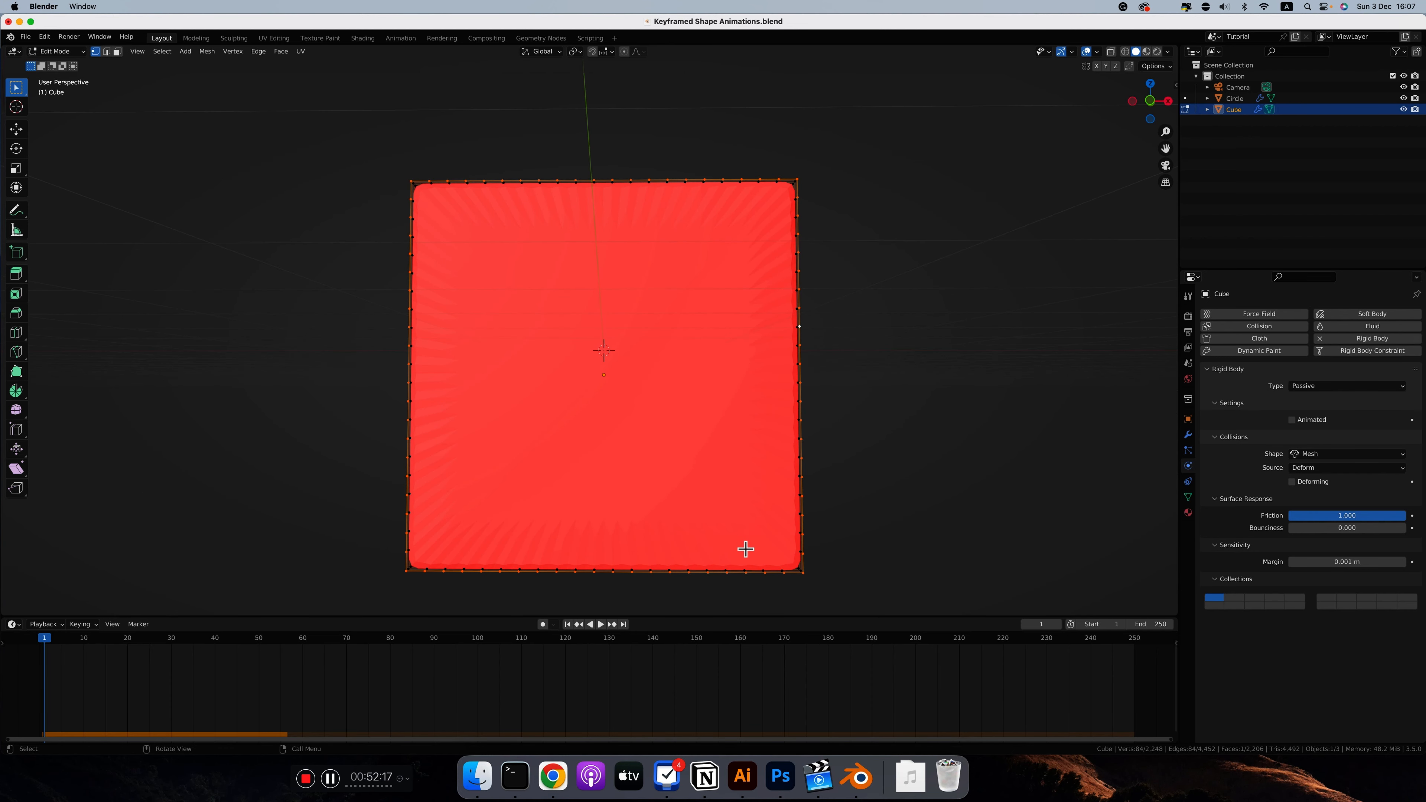
left_click(1124, 52)
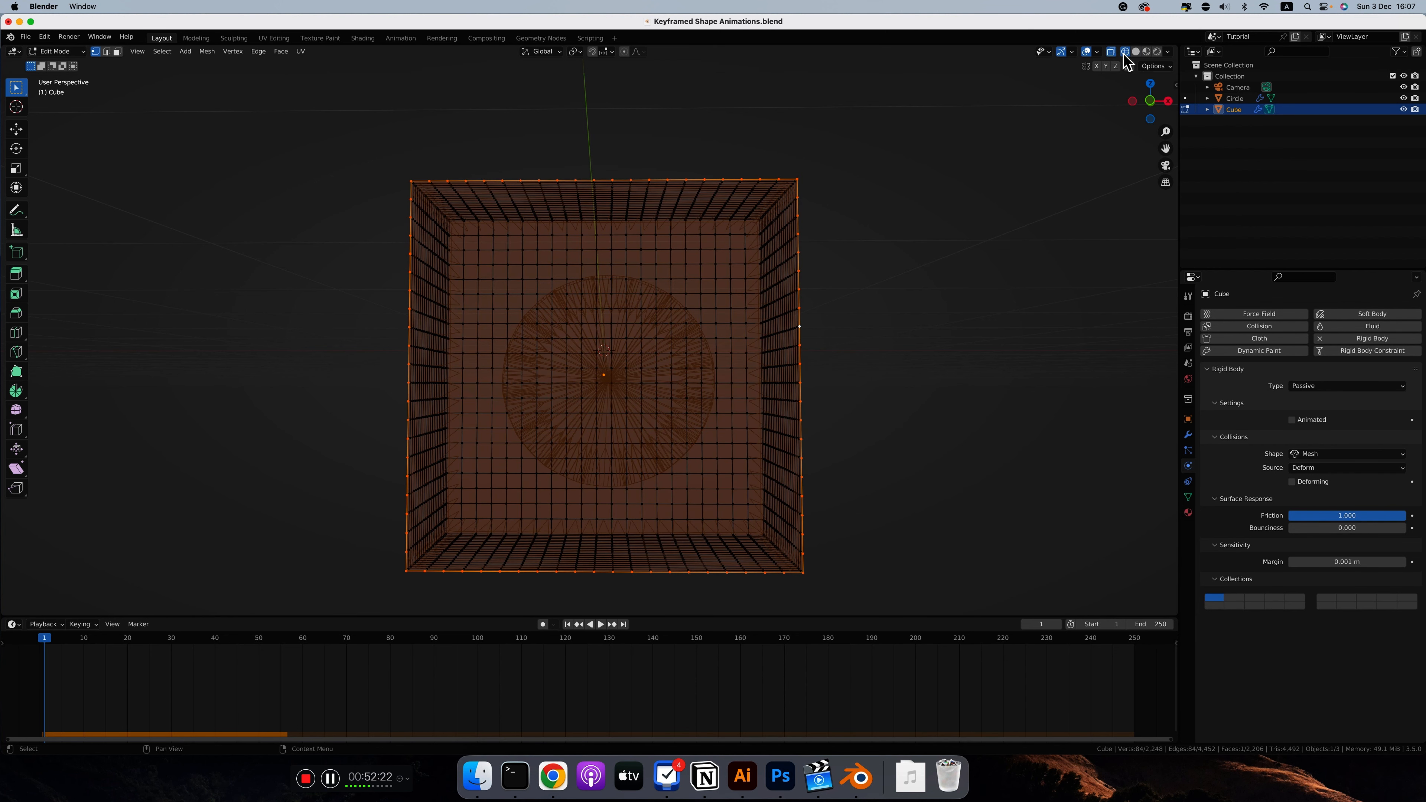
key("Tab")
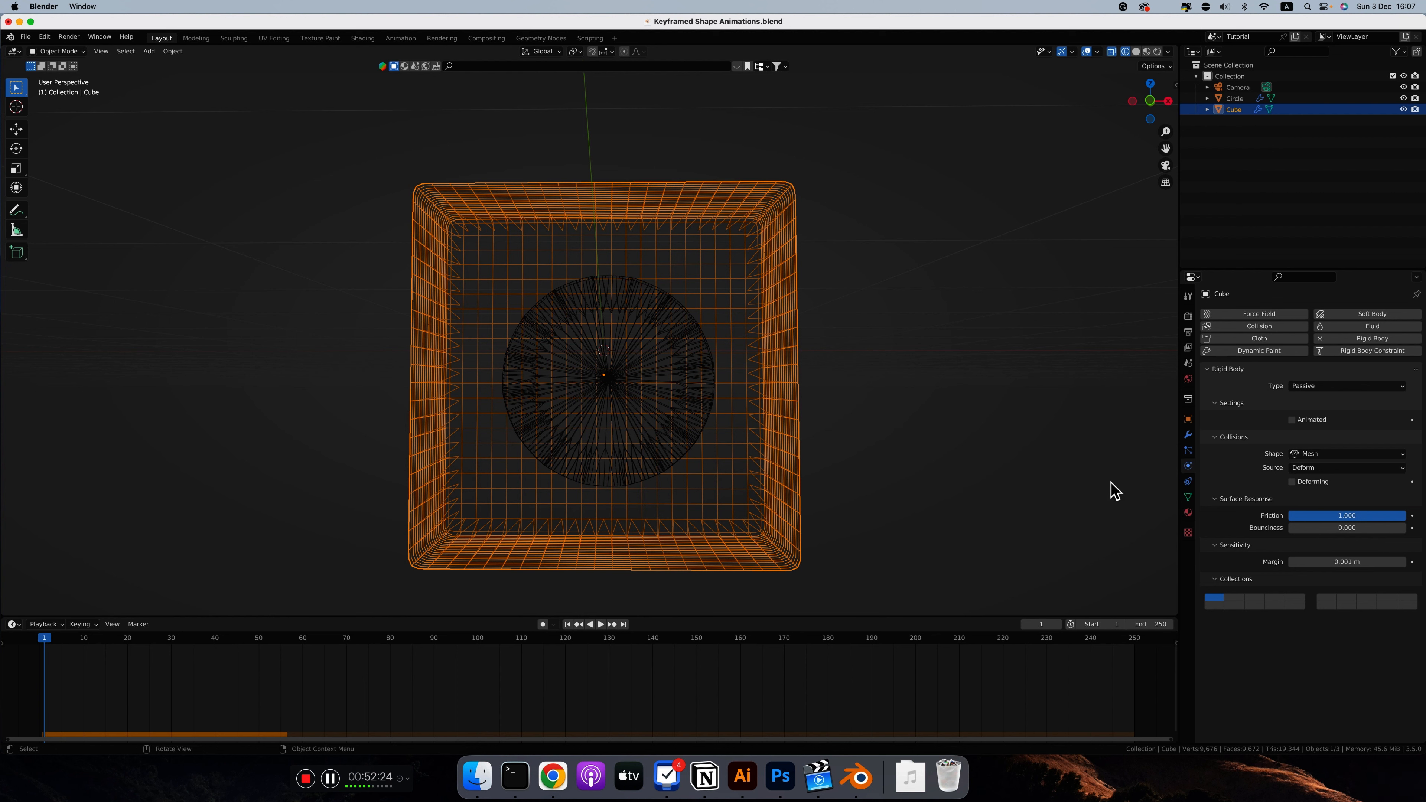
Step: Set the cube's viewport display to Bounds in its object properties
left_click(1188, 419)
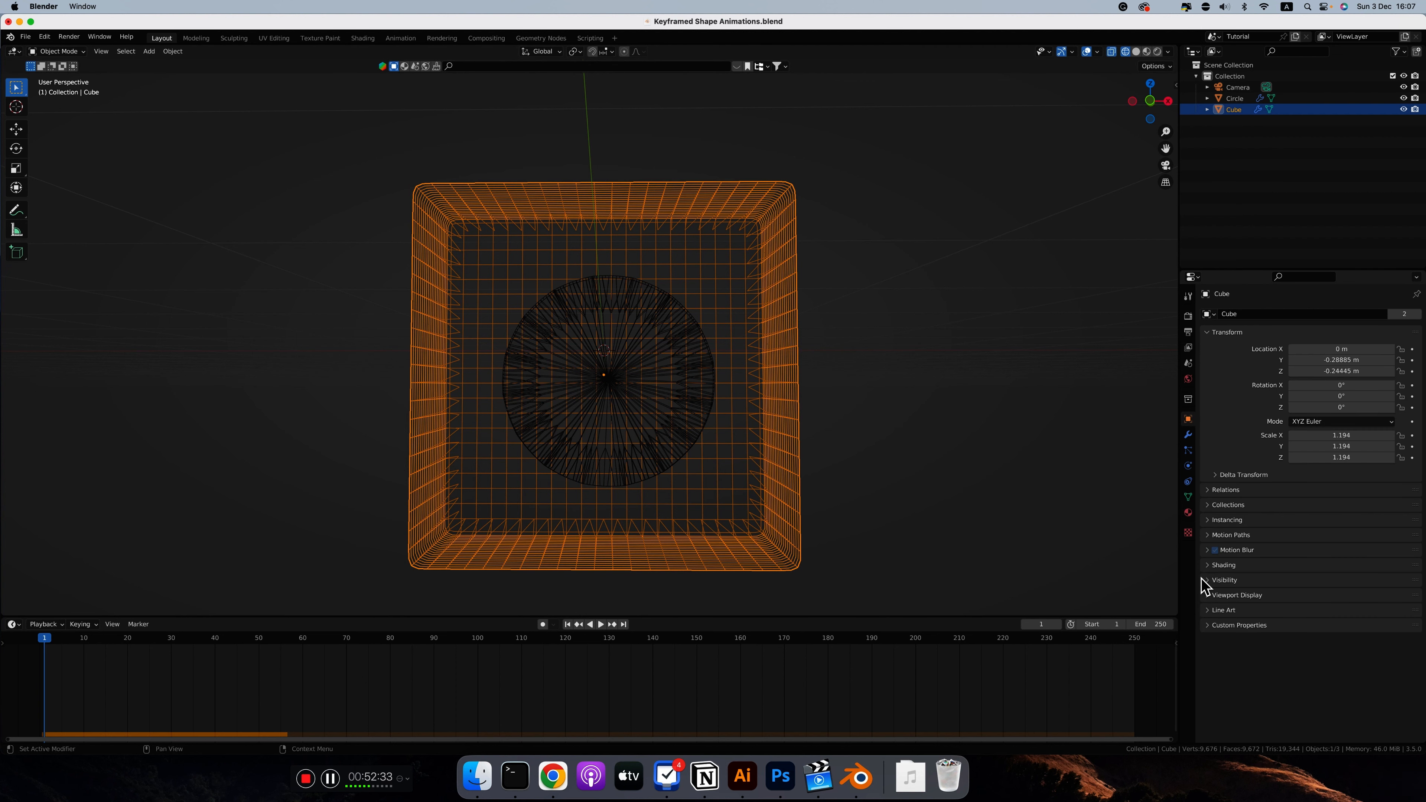
left_click(1212, 595)
scroll(1225, 619, "down", 1)
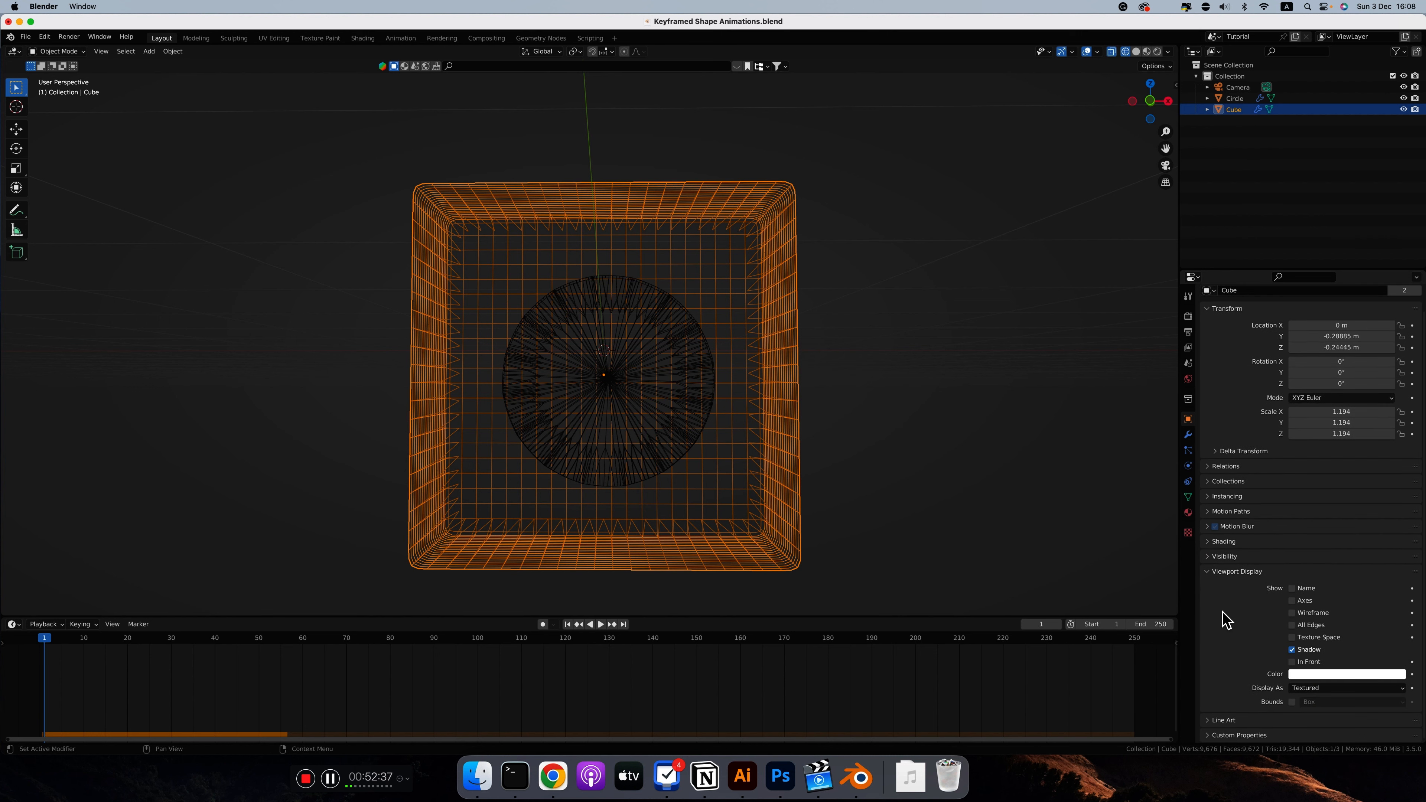
left_click(1303, 688)
left_click(1305, 683)
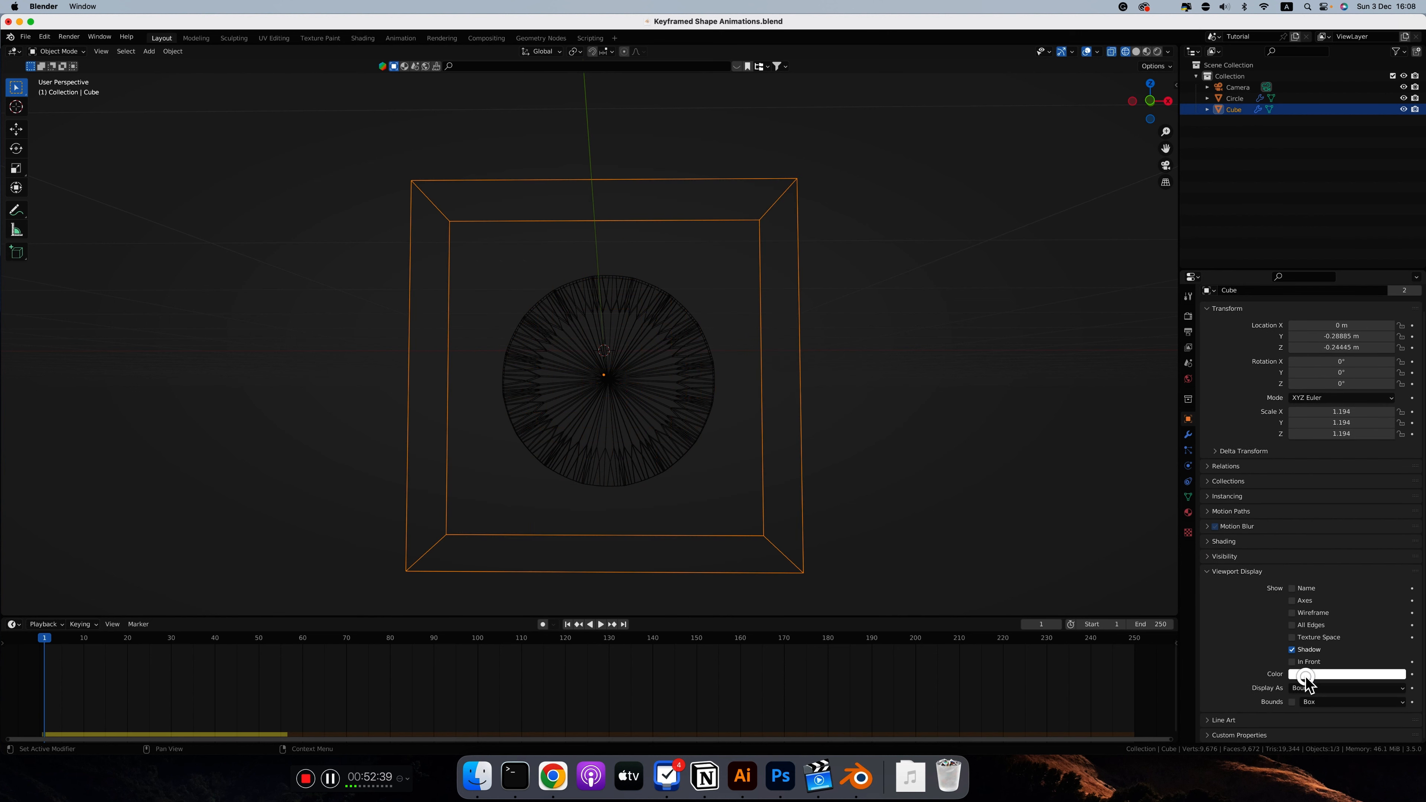
Step: Inspect the box as bounds from several angles and play the simulation of the star inside it
scroll(919, 413, "right", 5)
scroll(919, 413, "left", 8)
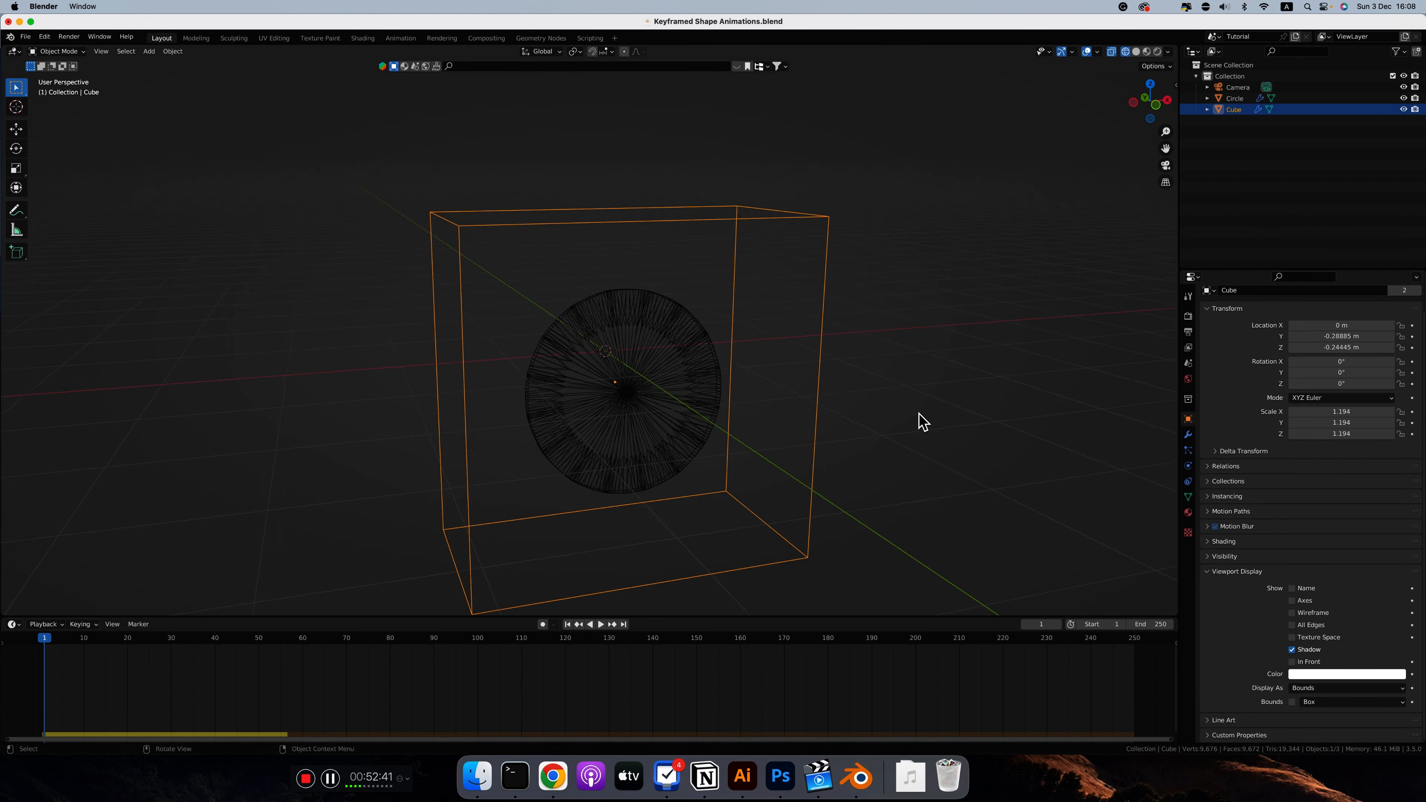
scroll(924, 421, "left", 3)
key("space")
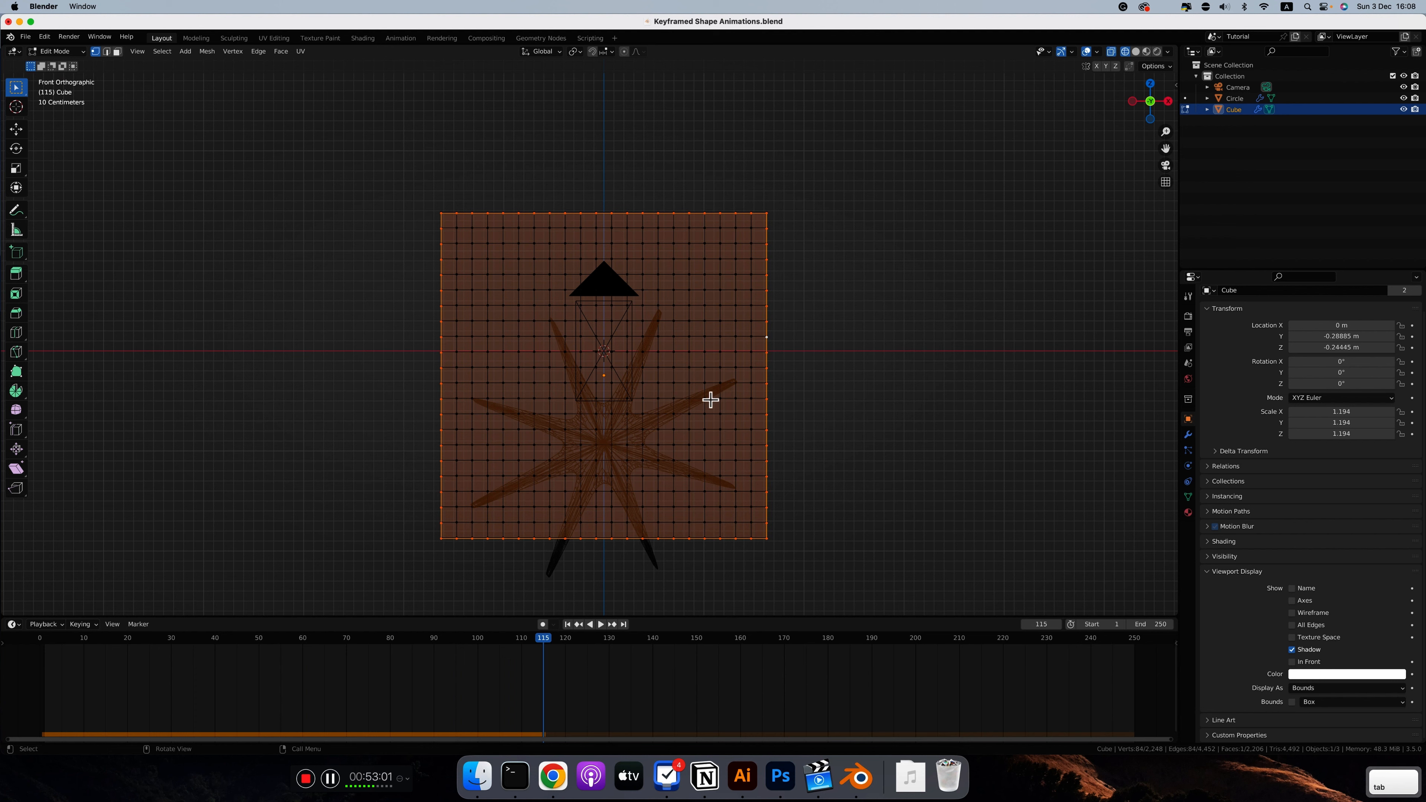
Step: Use solid shading, set the cube's viewport display to Textured, and enter Edit Mode on it
left_click(1135, 51)
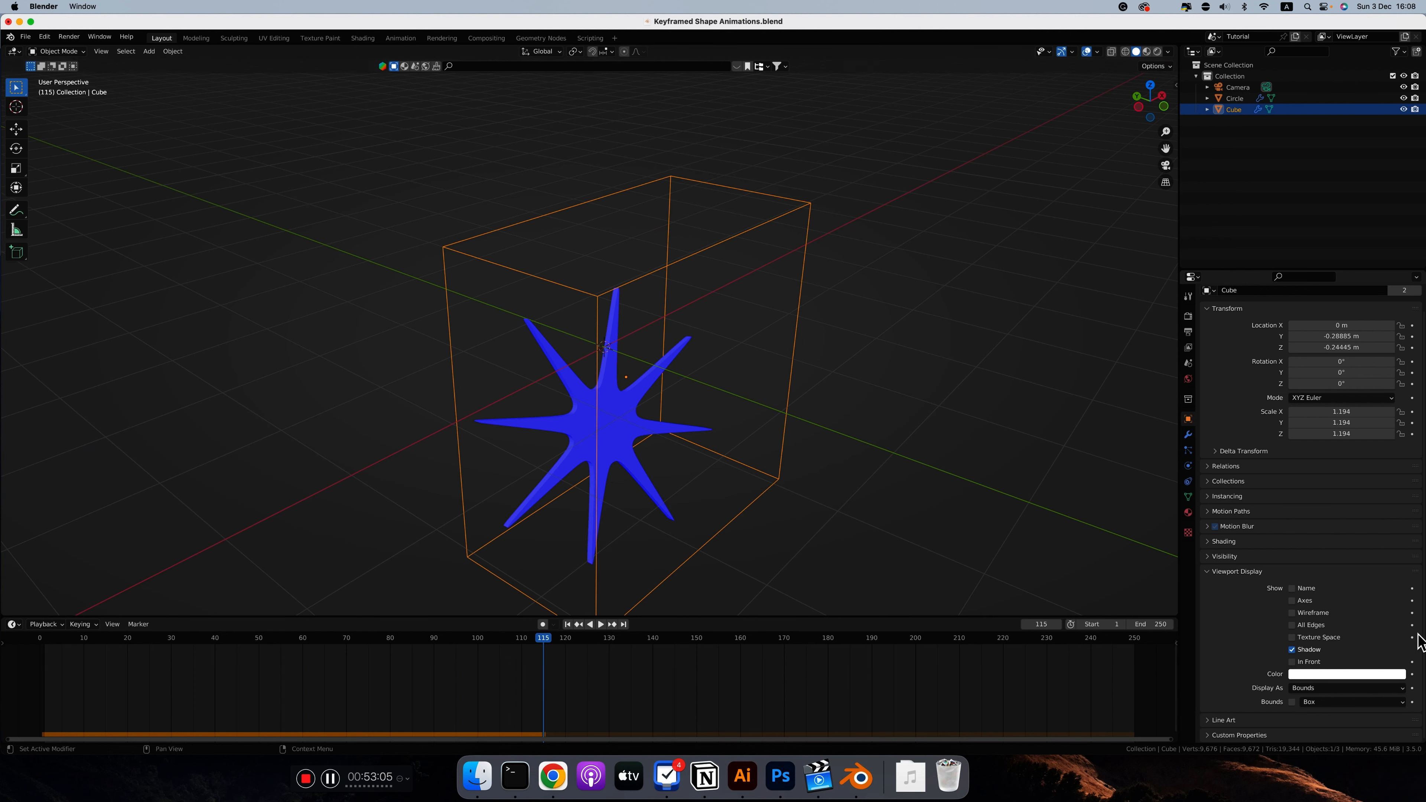
left_click(1314, 688)
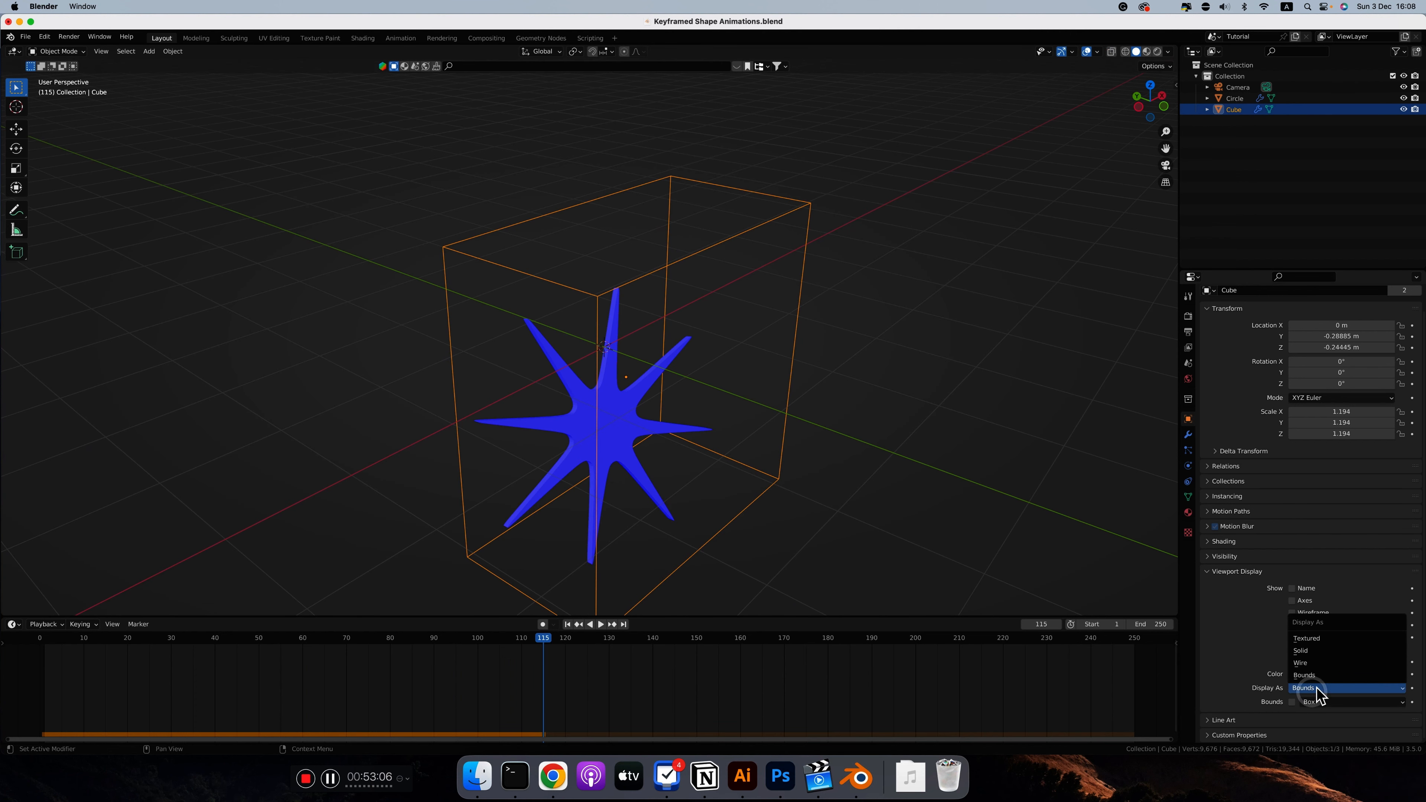
left_click(1306, 638)
middle_click_drag(843, 335, 618, 403)
key("Tab")
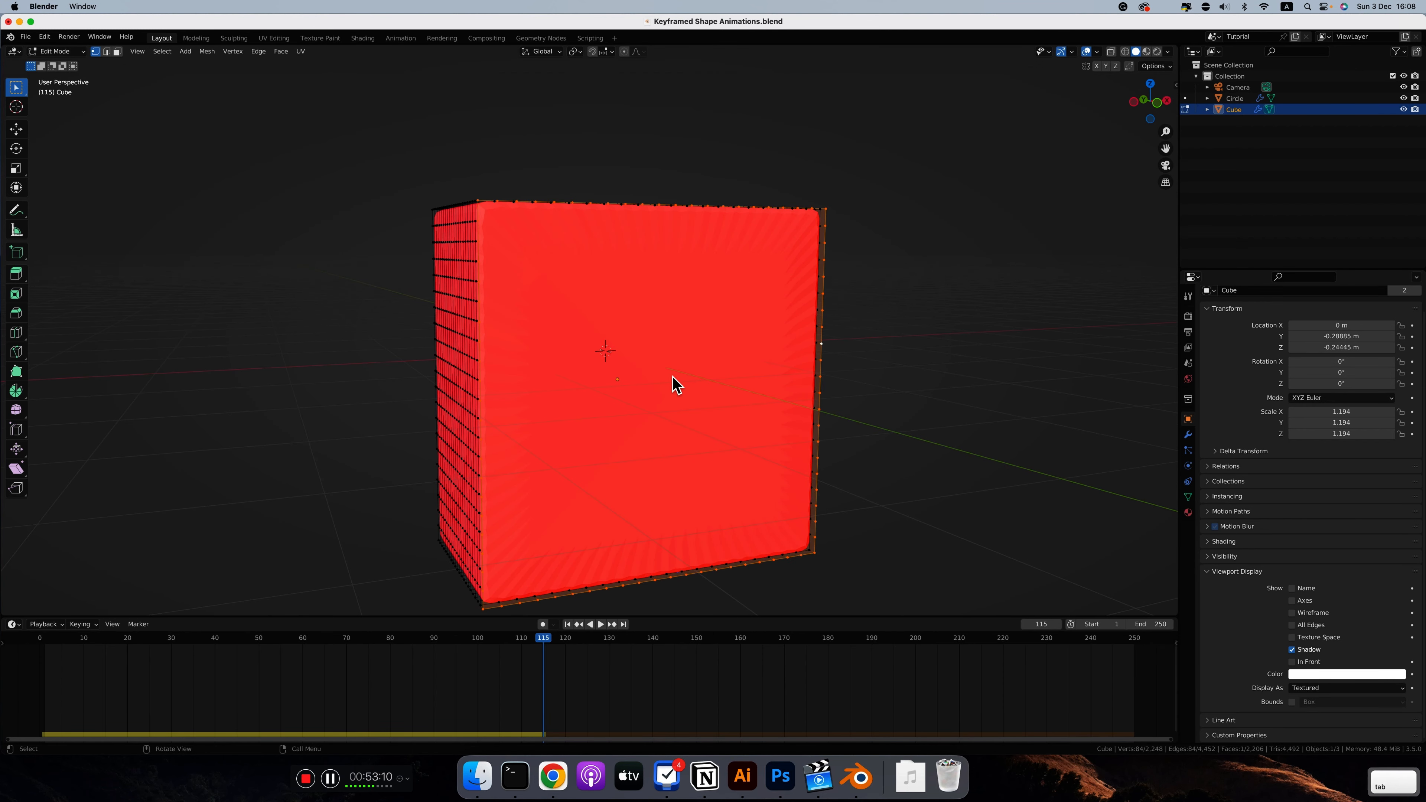
Step: Leave Edit Mode, check the cube's rigid body settings and set its viewport display to Bounds
key("Tab")
scroll(673, 379, "up", 4)
scroll(697, 346, "down", 5)
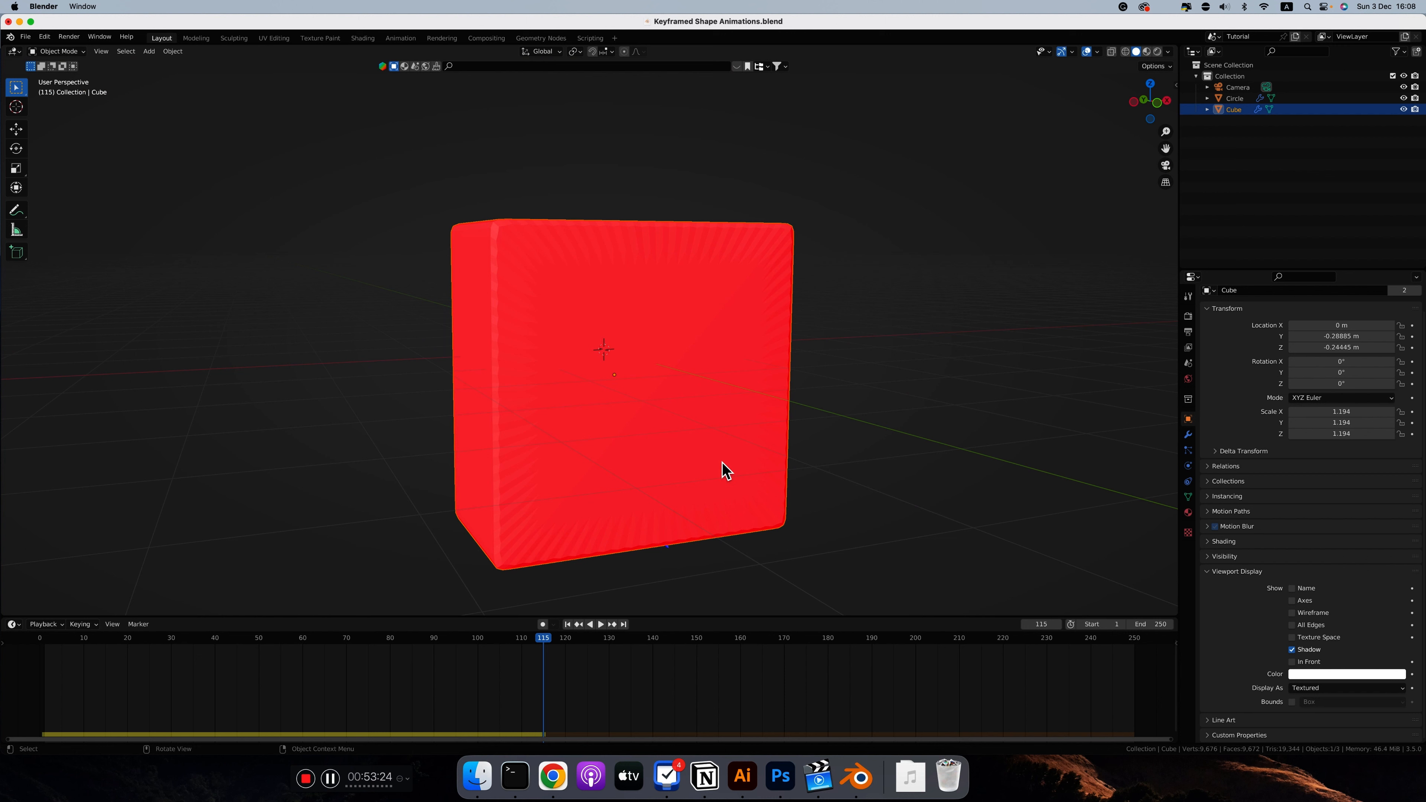
left_click(1188, 465)
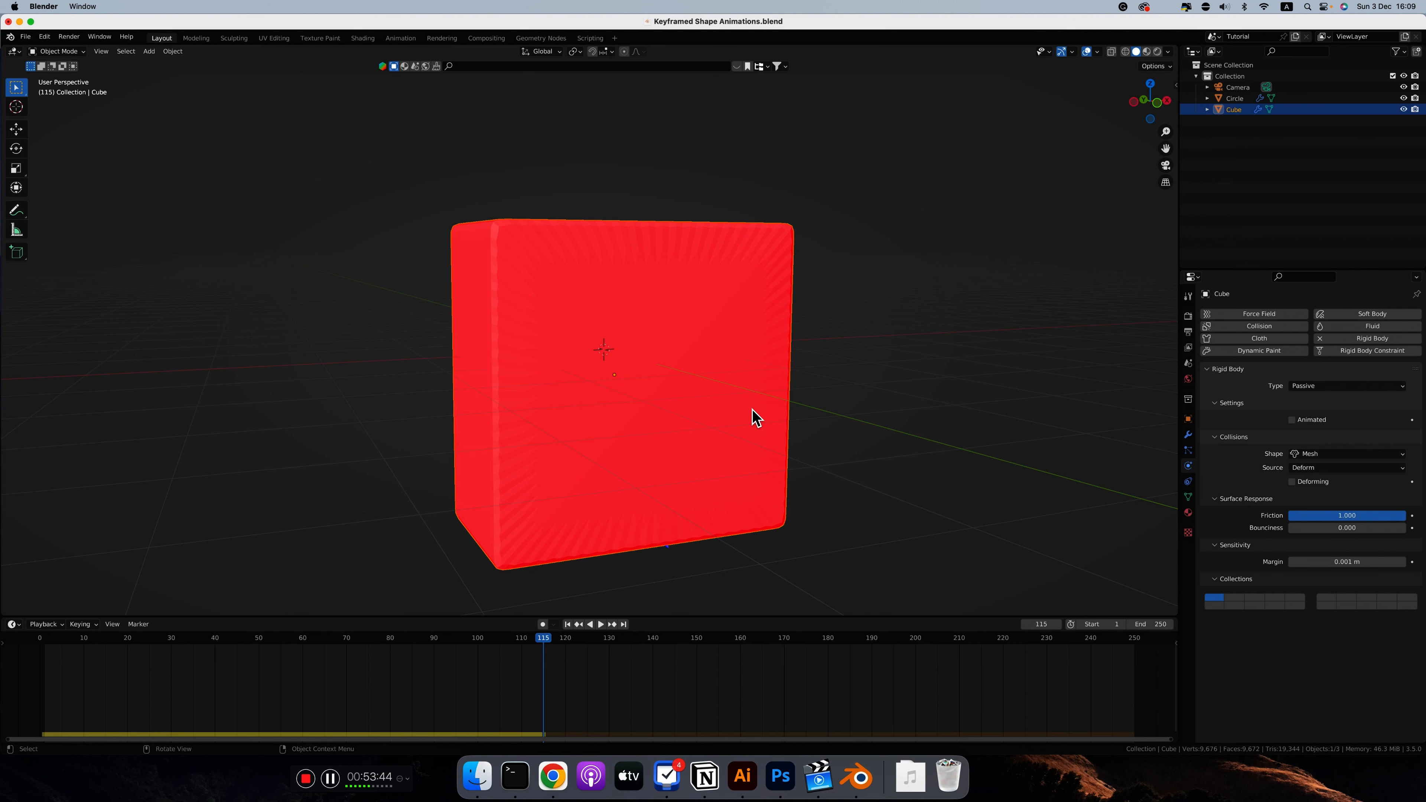
left_click(1187, 419)
left_click(1346, 711)
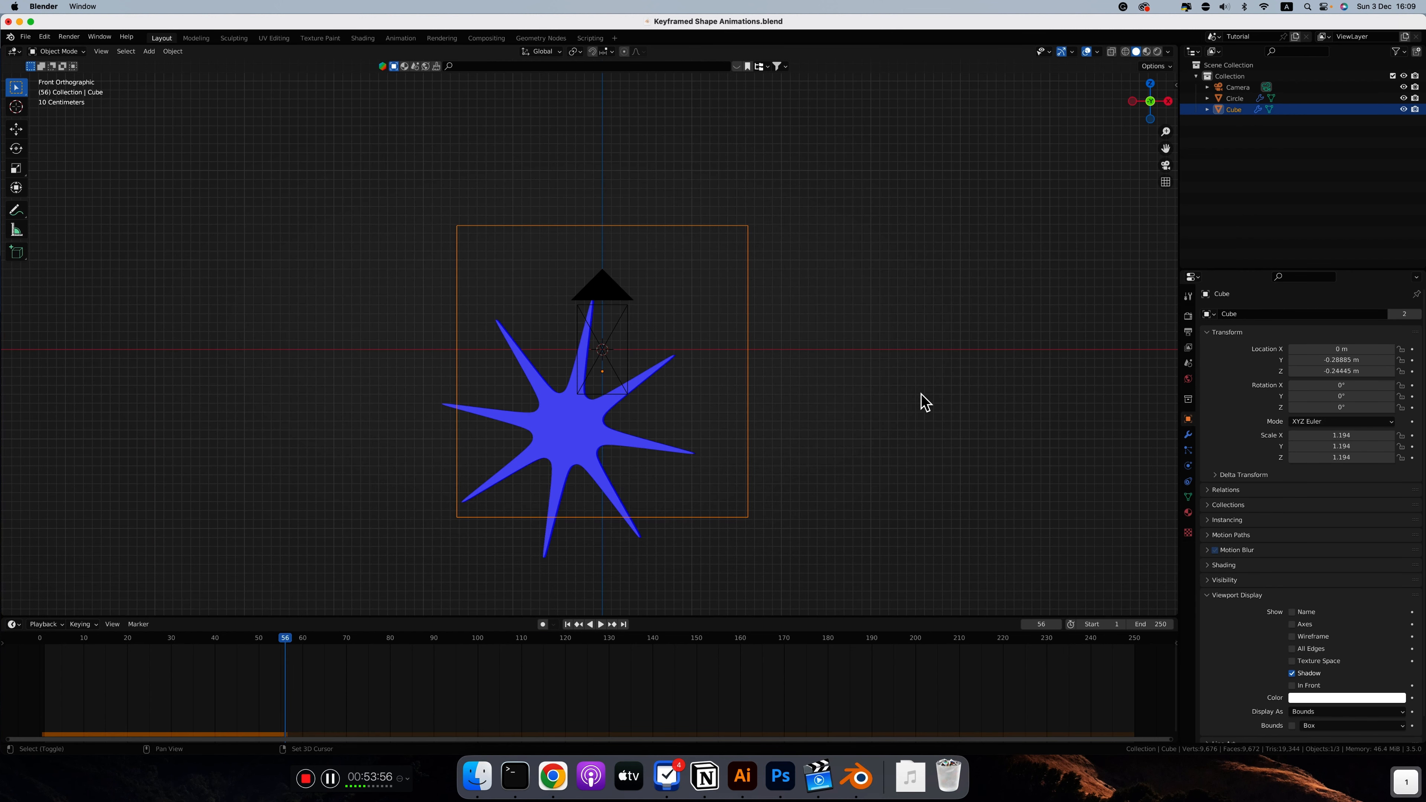
Step: Play the star simulation in front view, replay it from frame 1 and open the scene's Rigid Body World settings
key("space")
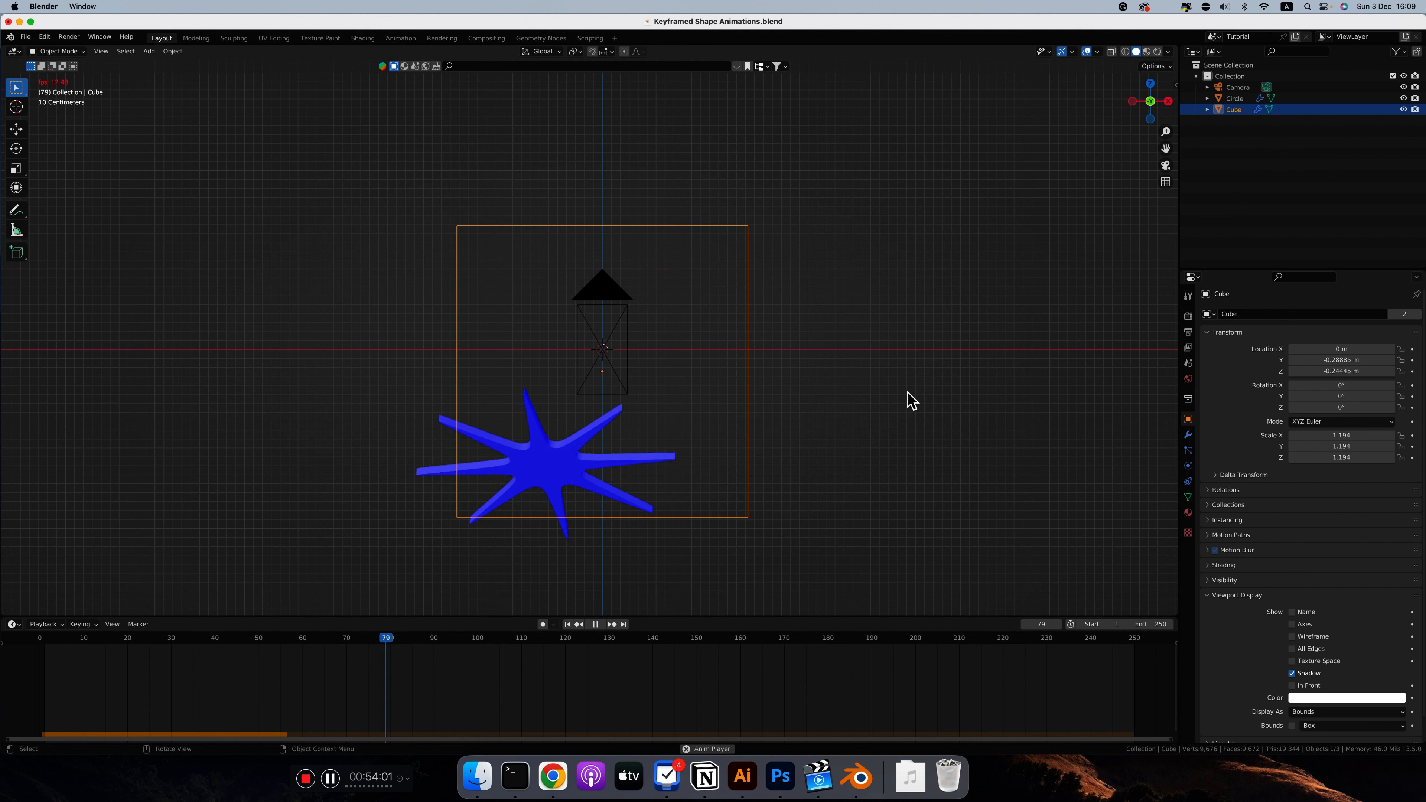
key("space")
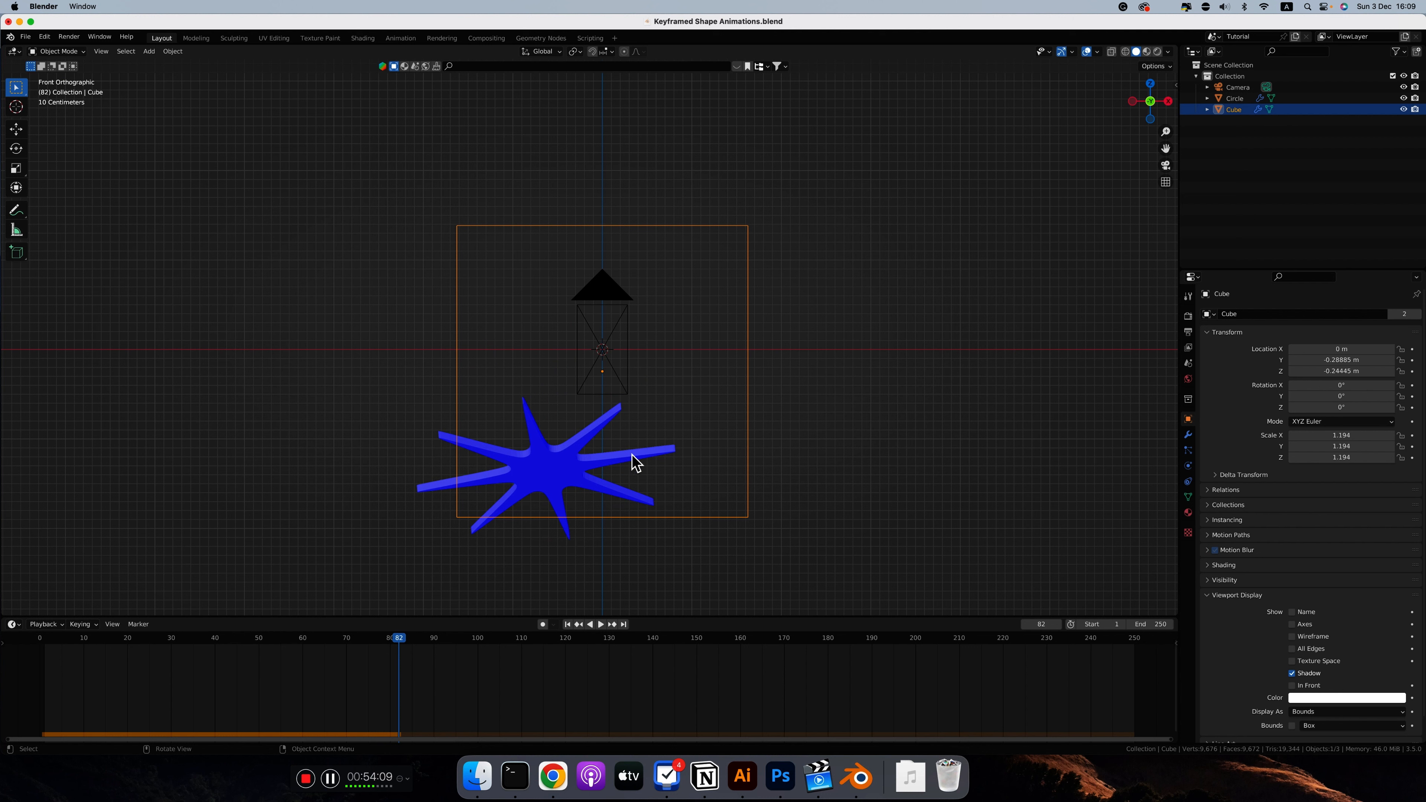
key("shift+Left")
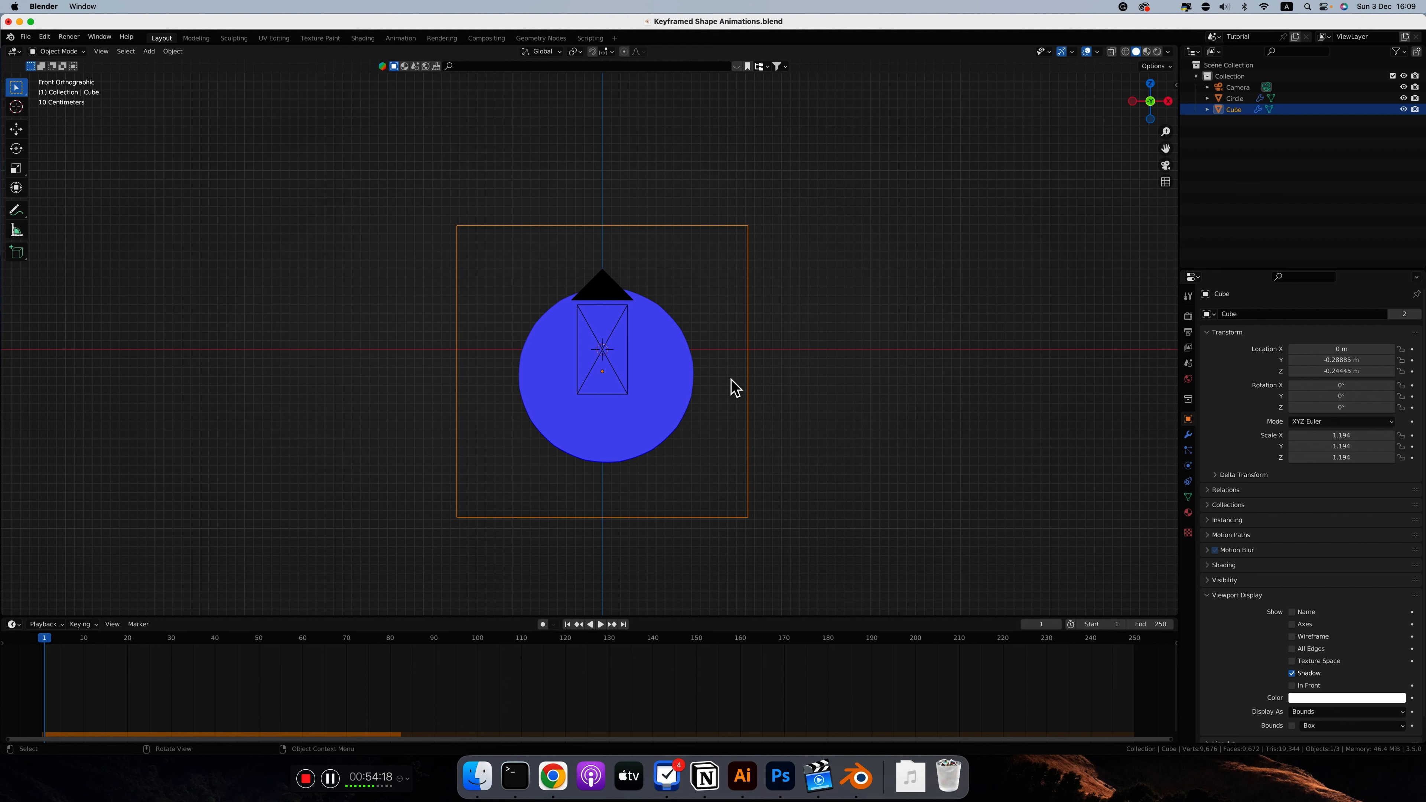
key("space")
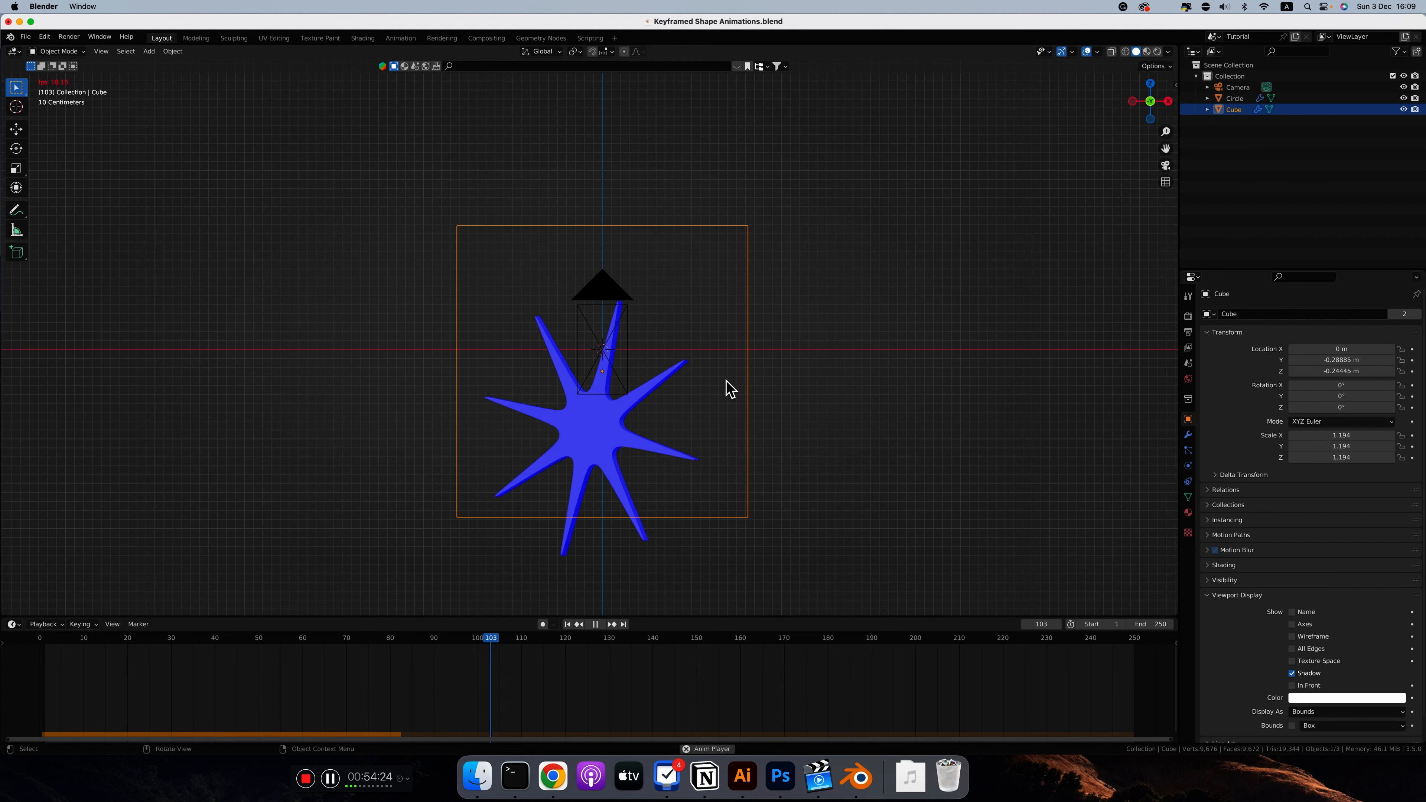
key("space")
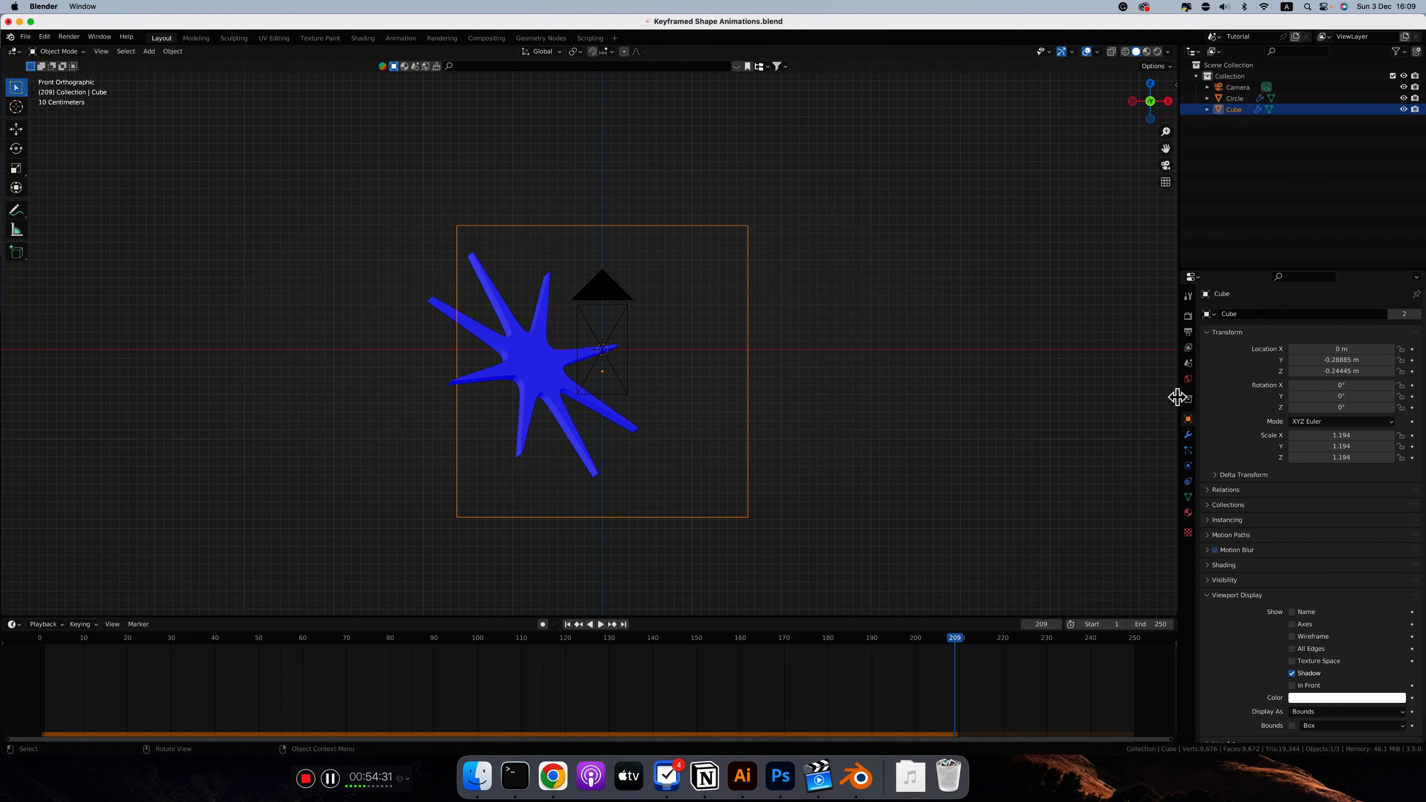
left_click(1187, 363)
key("shift+Left")
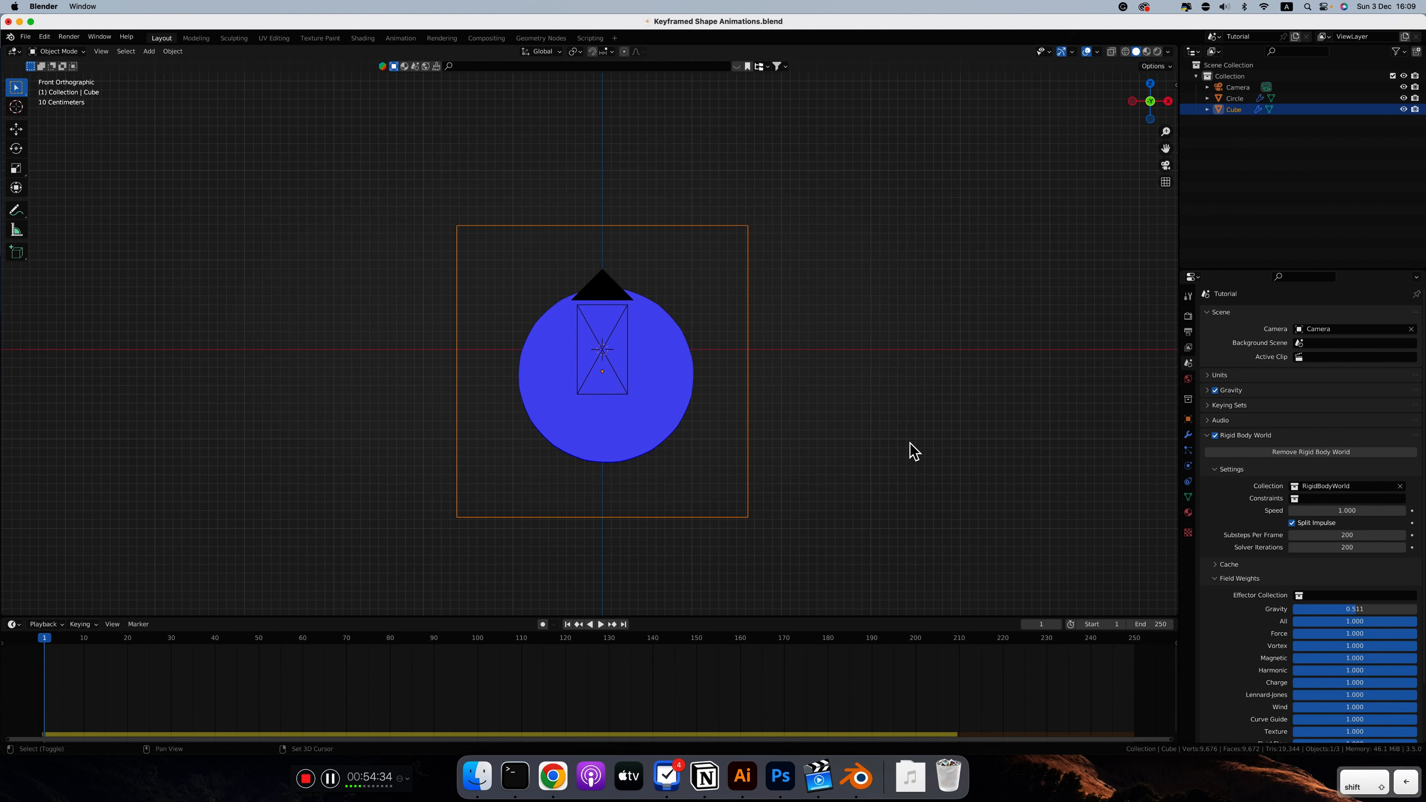
key("space")
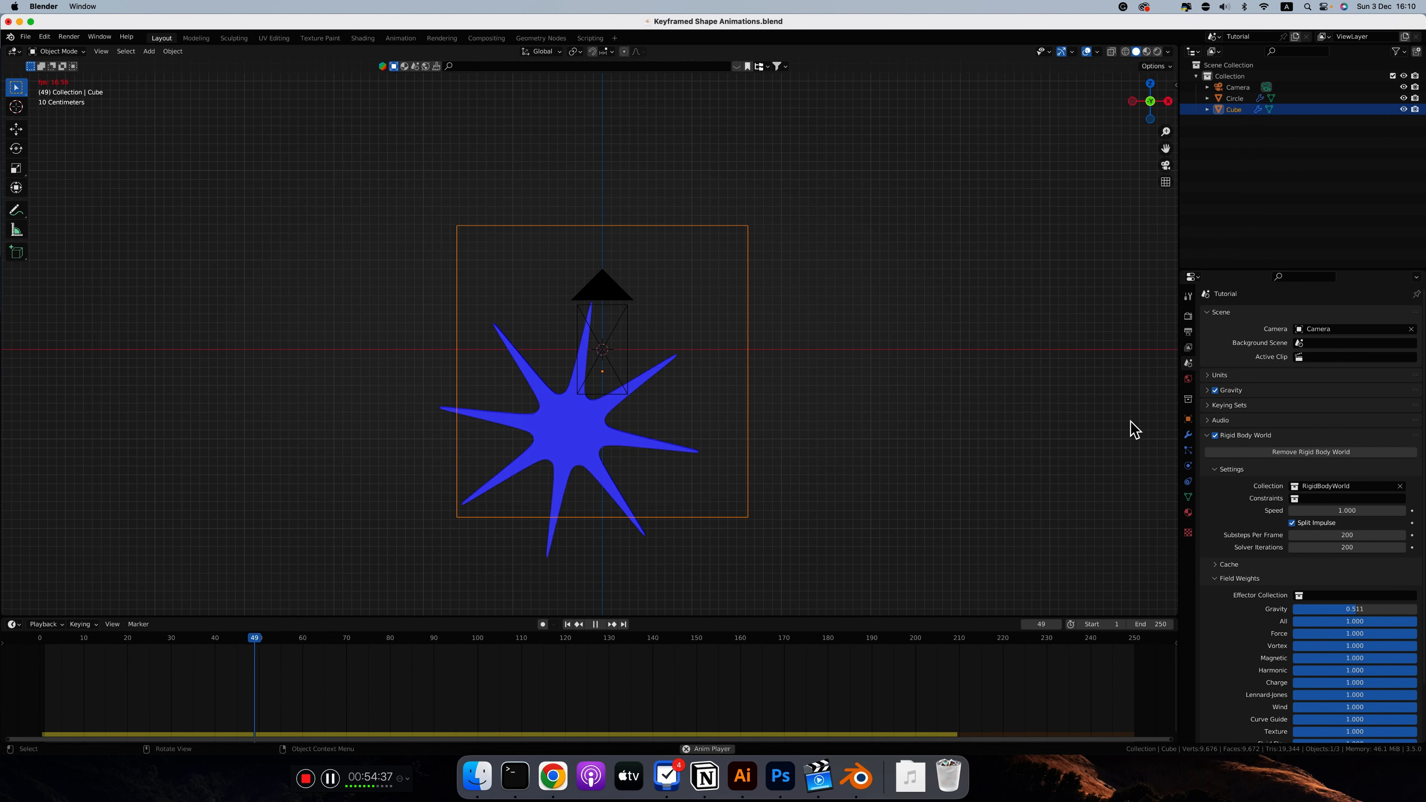
key("space")
Step: Try a Rigid Body World speed of 0.5 and play the simulation
left_click(1351, 512)
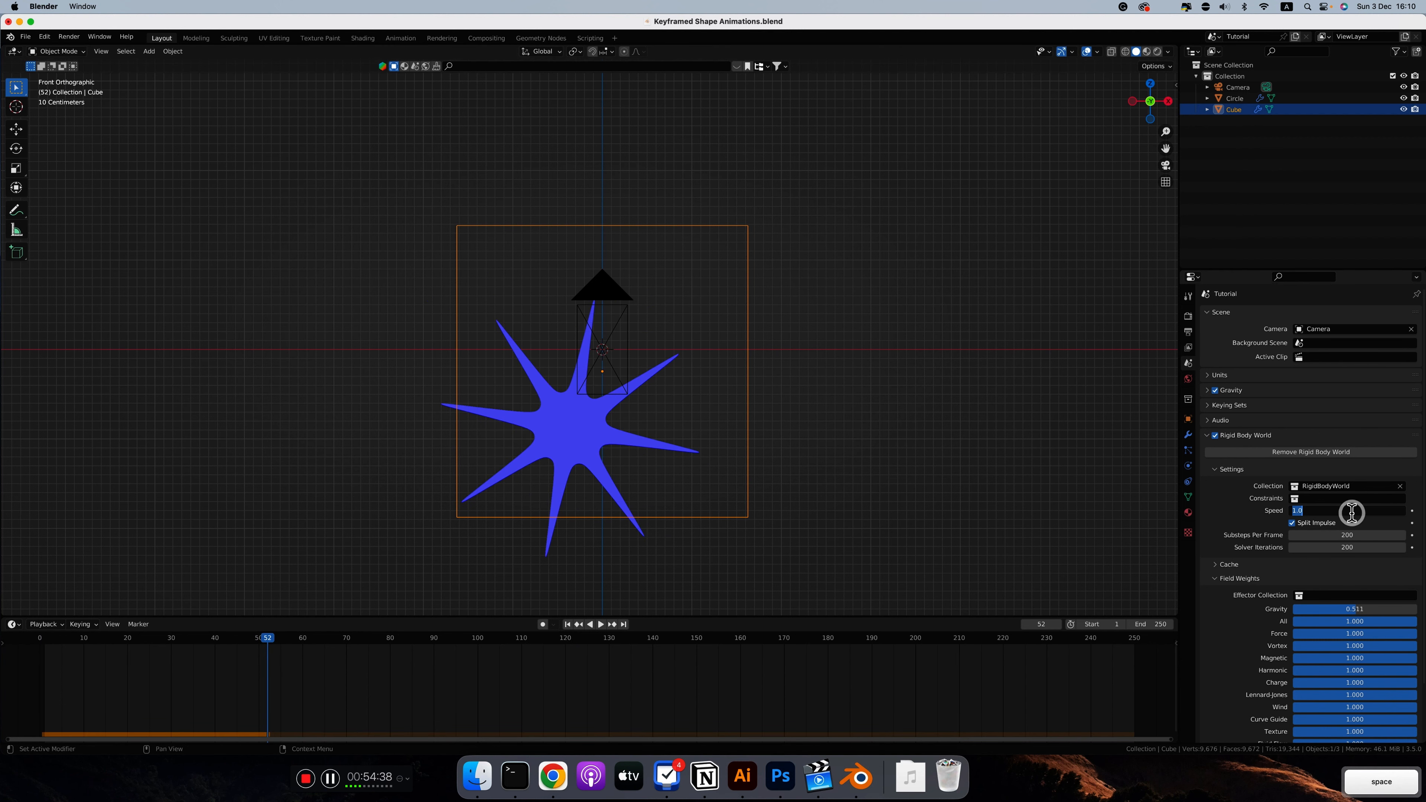
type("0.5")
key("Return")
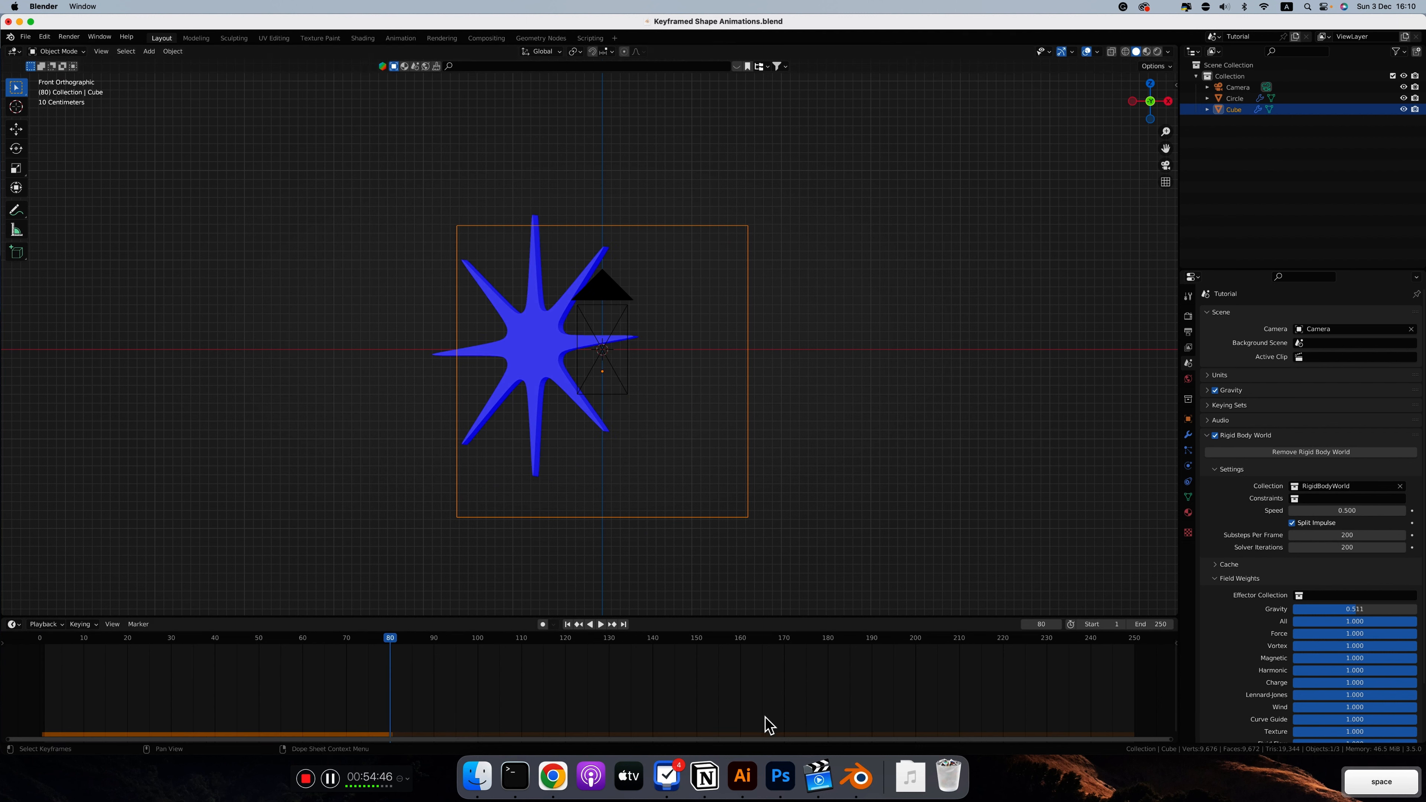
key("space")
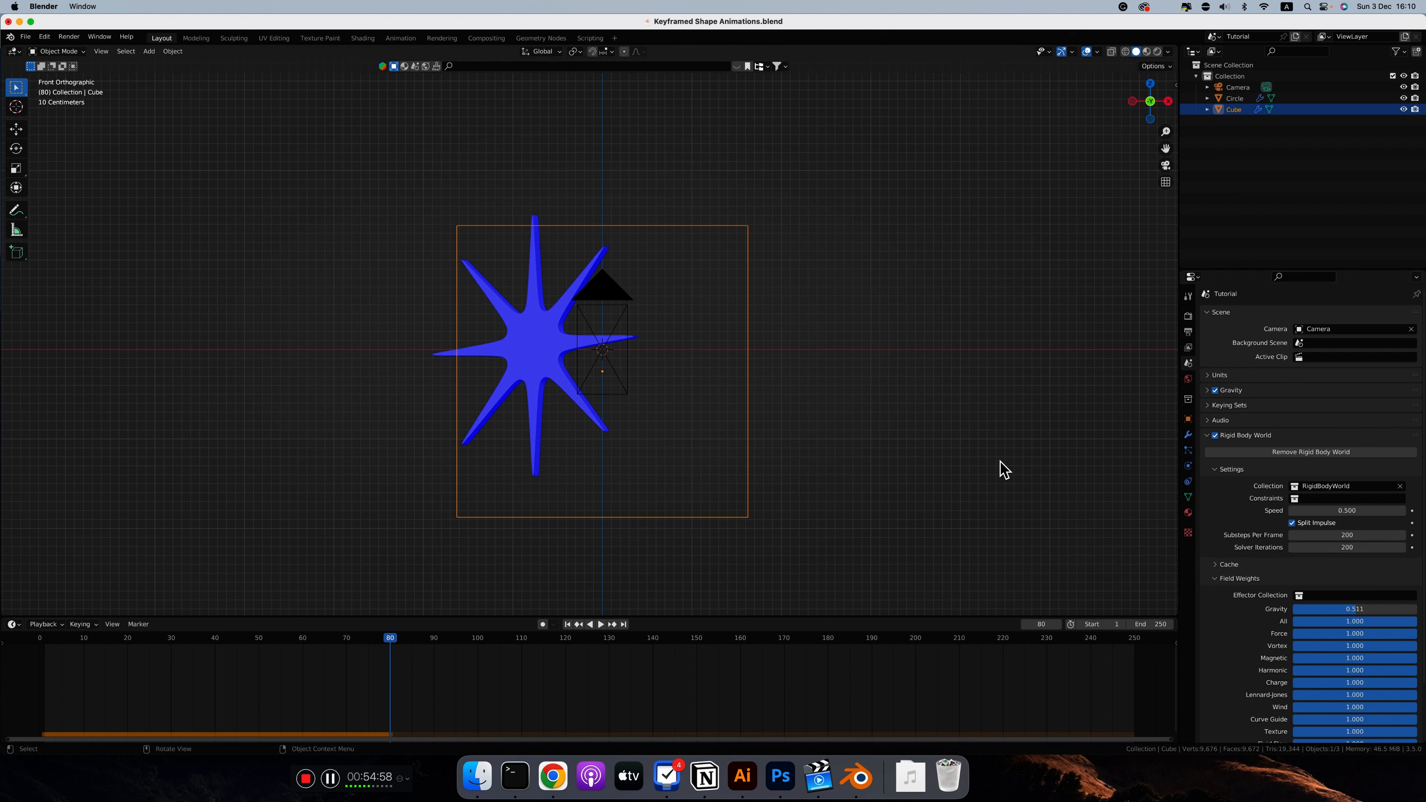
Step: Set the Rigid Body World speed to 0.2, play the simulation from the first frame and return to frame 1
left_click(1349, 511)
type("0.2")
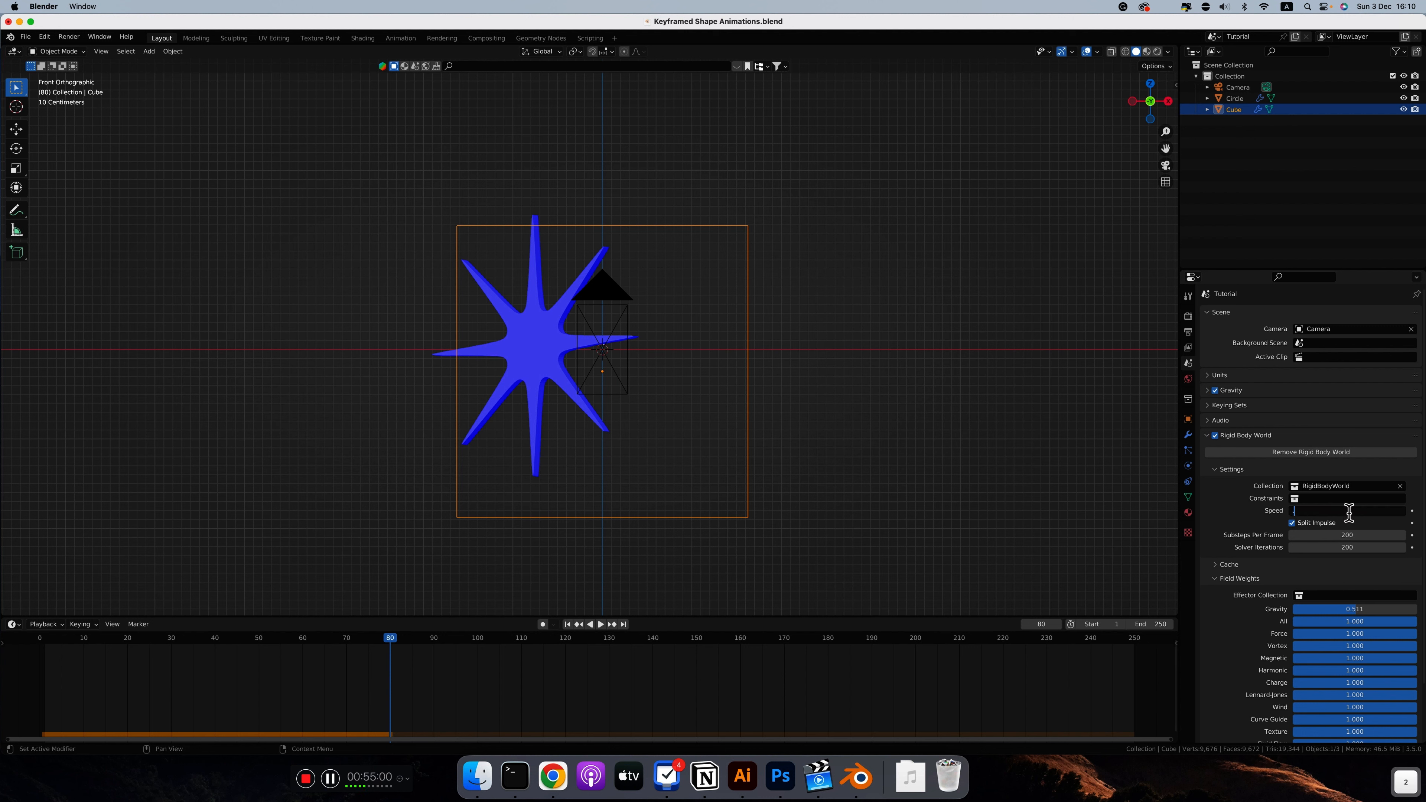
key("Return")
key("shift+Left")
key("space")
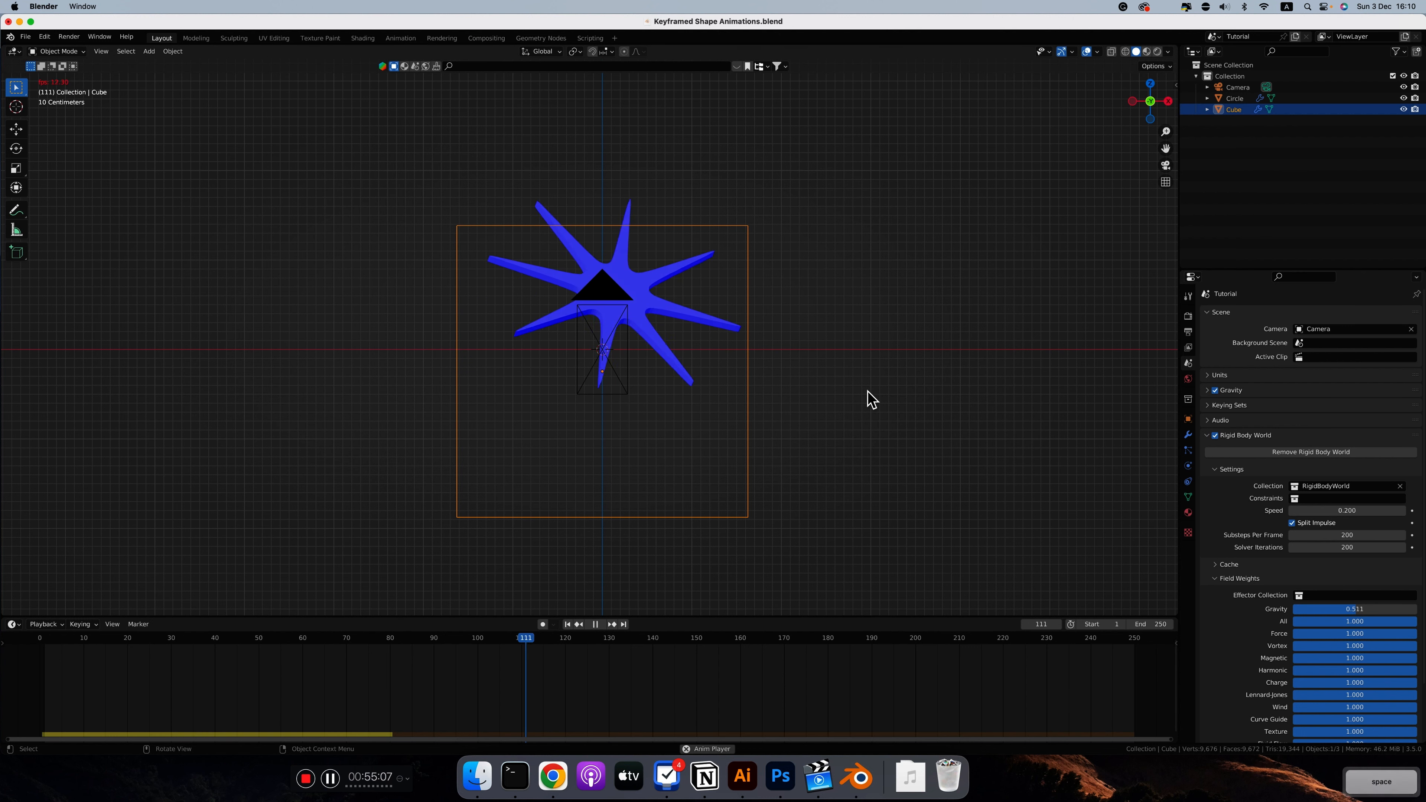
key("space")
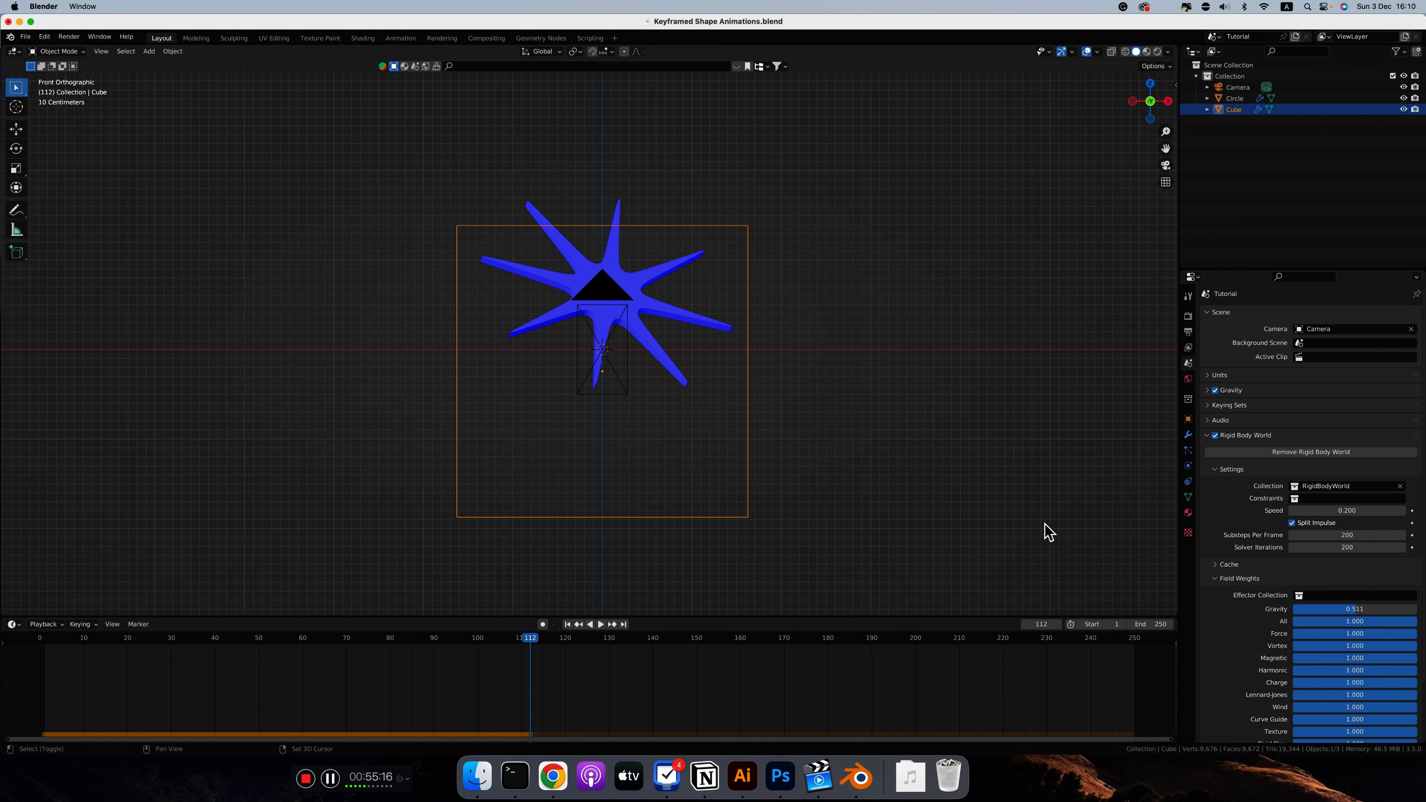
key("shift+Left")
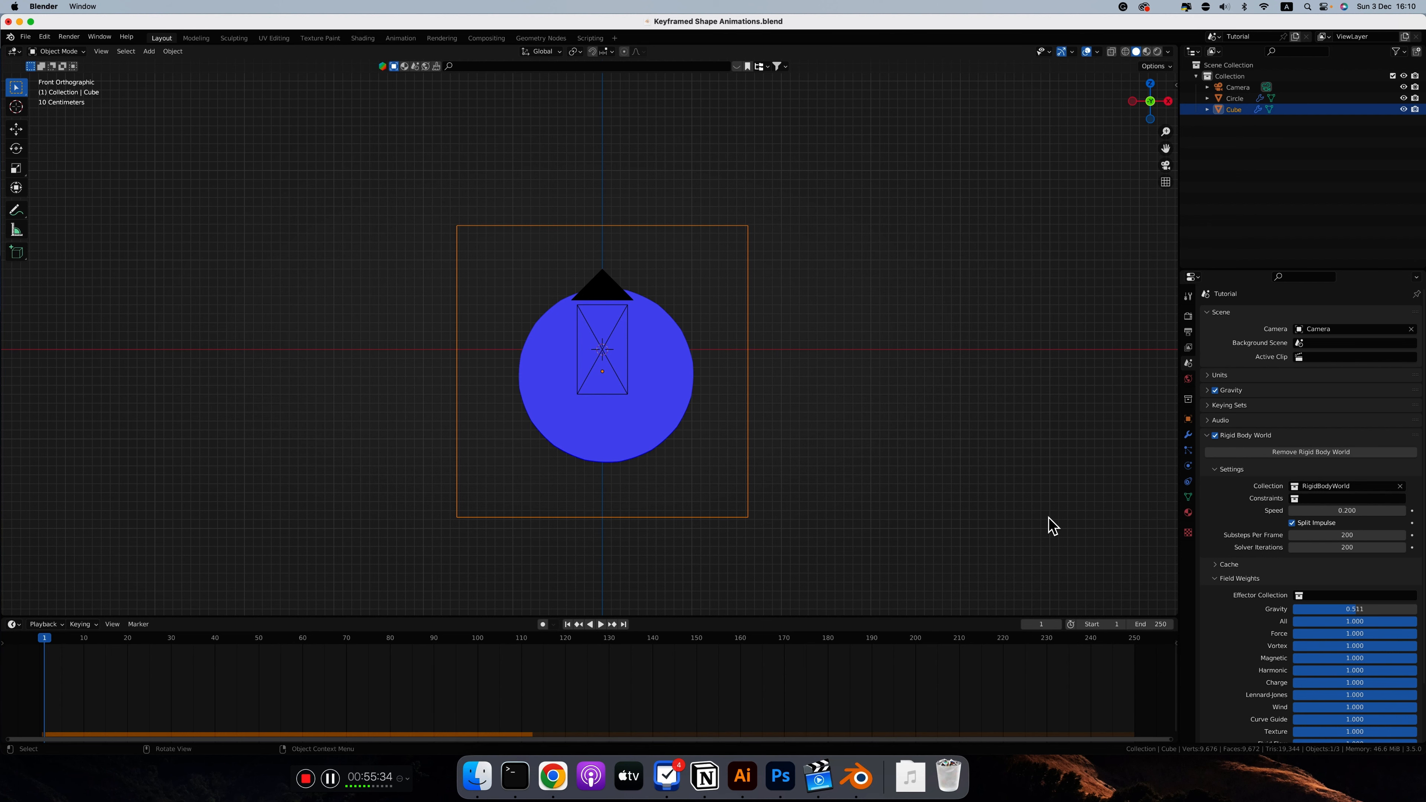
Step: Select the circle and show its shape keys in the object data properties
scroll(726, 430, "up", 4)
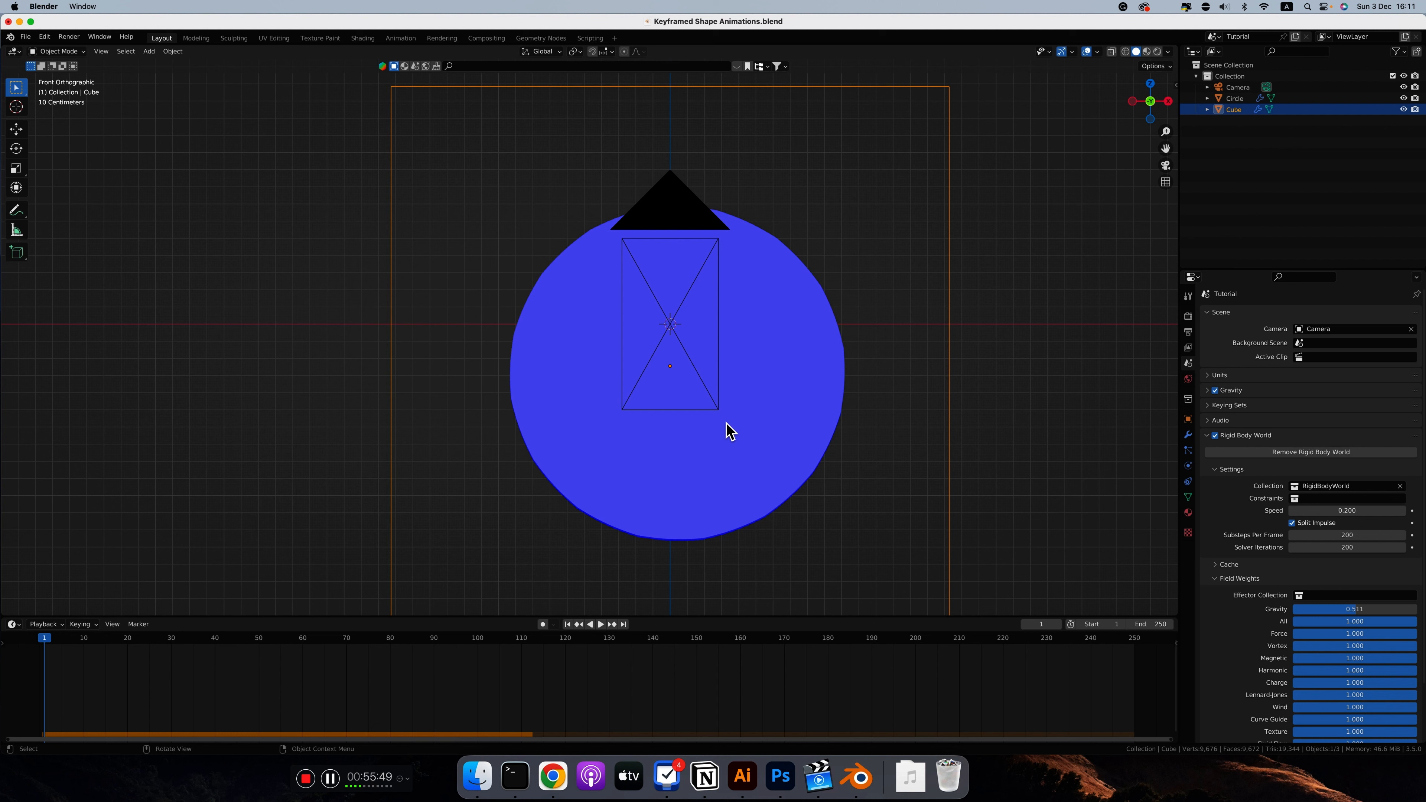
left_click(1188, 497)
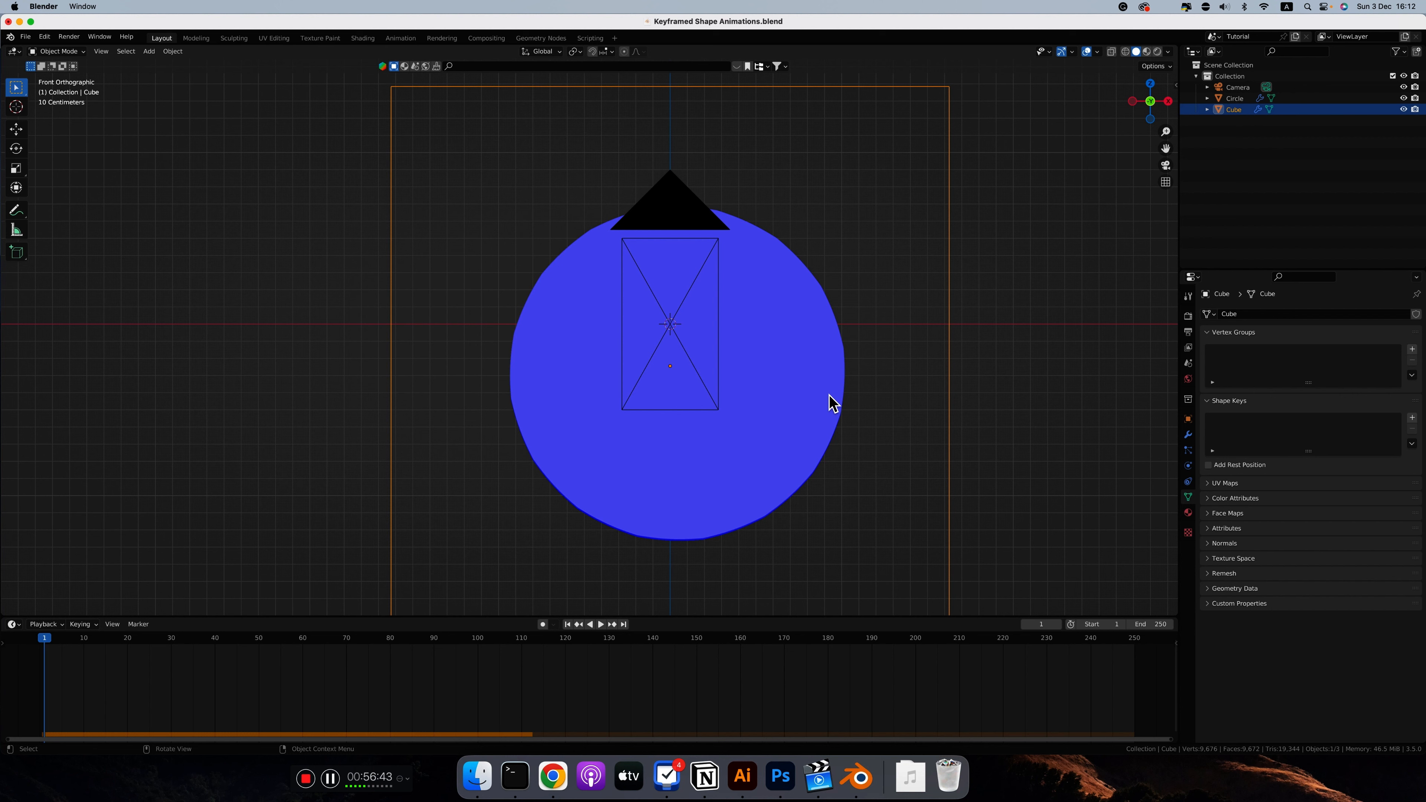
left_click(834, 403)
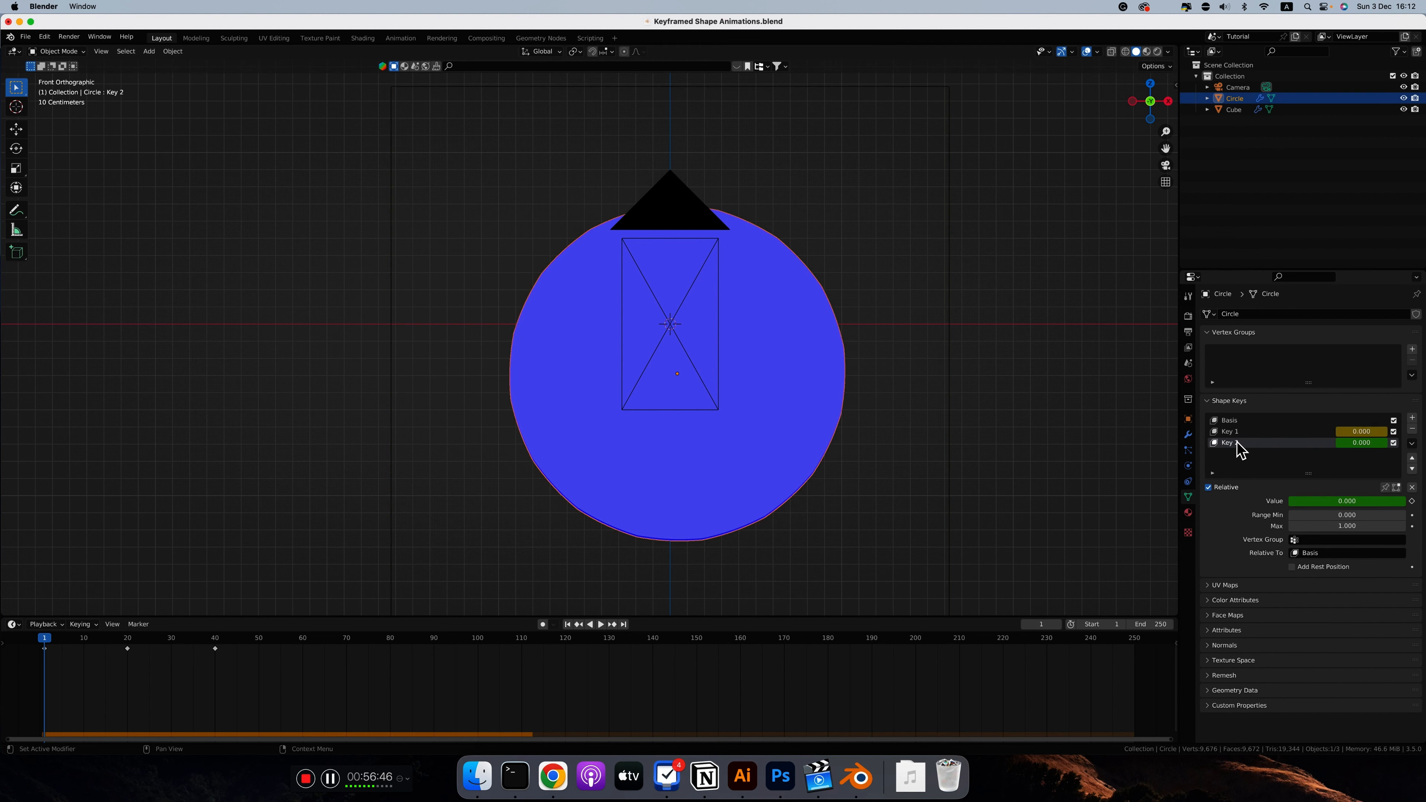